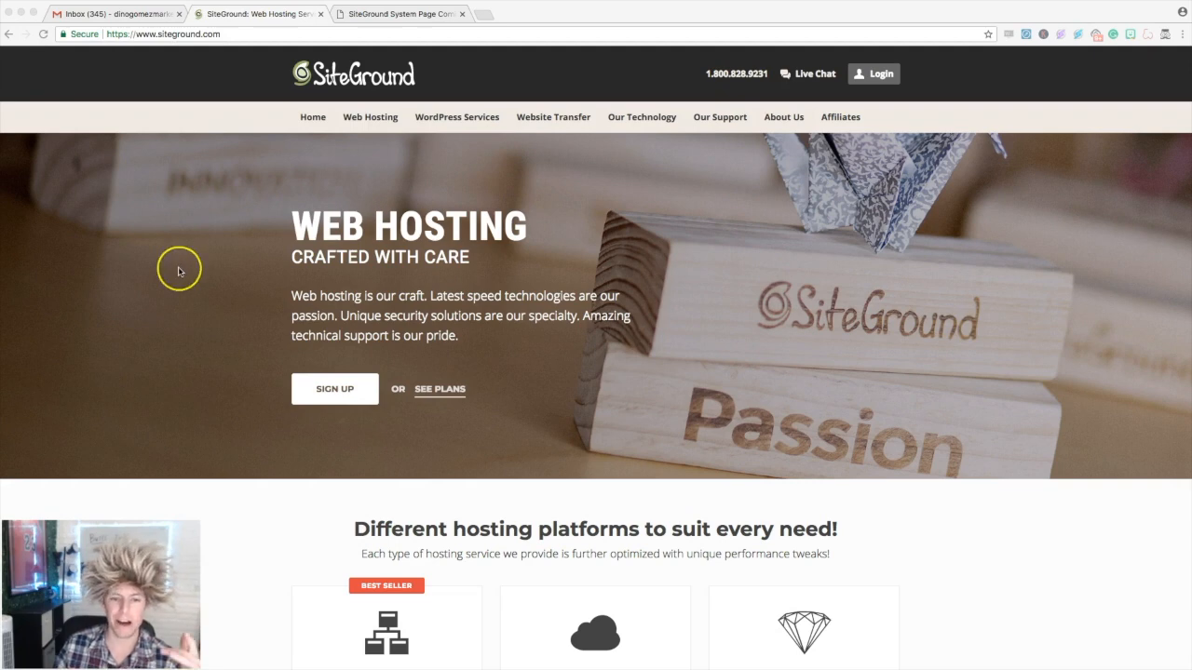
- Browse the hosting plans and offers on the SiteGround homepage
scroll(180, 267, "down", 1)
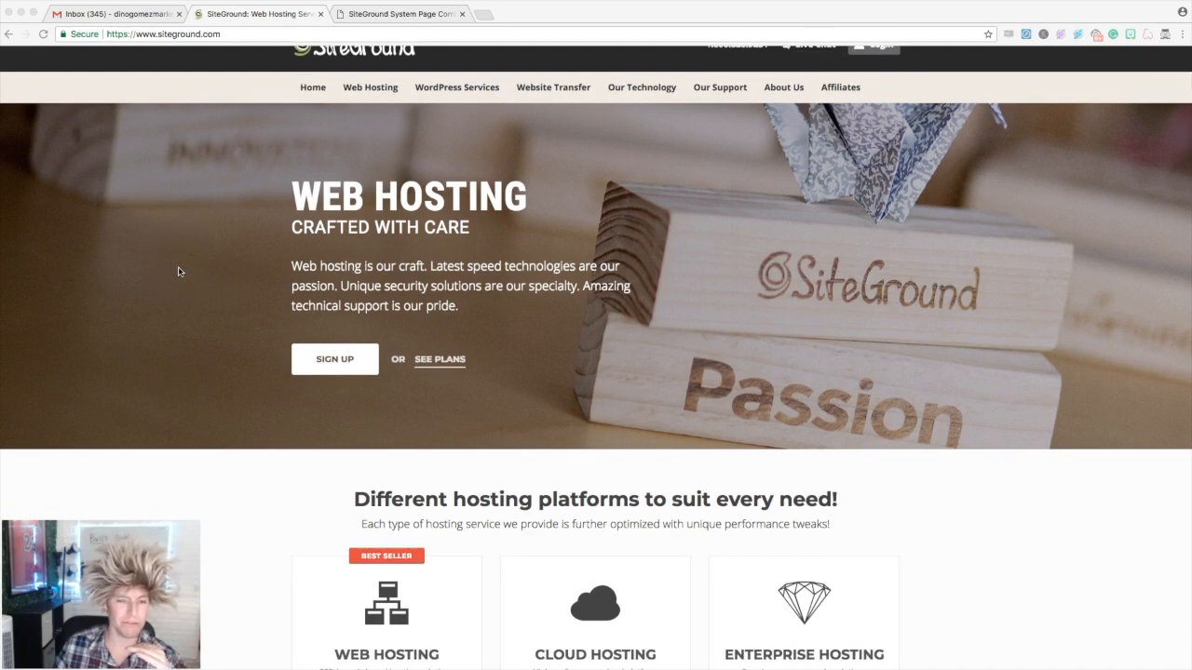
scroll(180, 271, "down", 3)
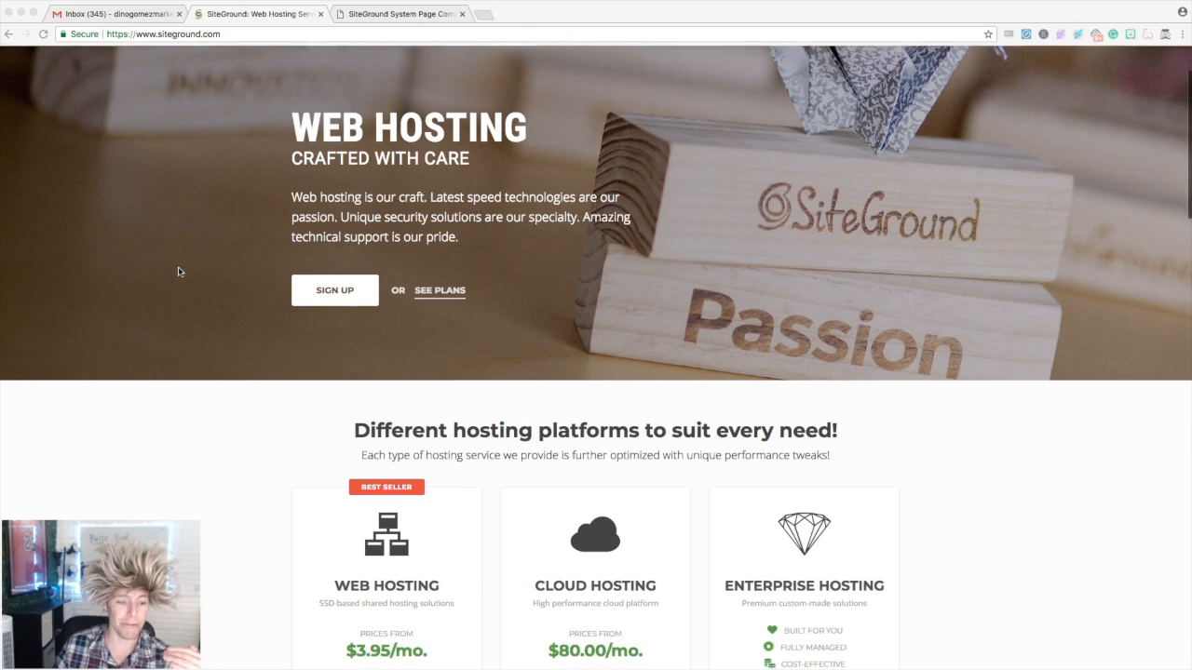
scroll(180, 271, "down", 1)
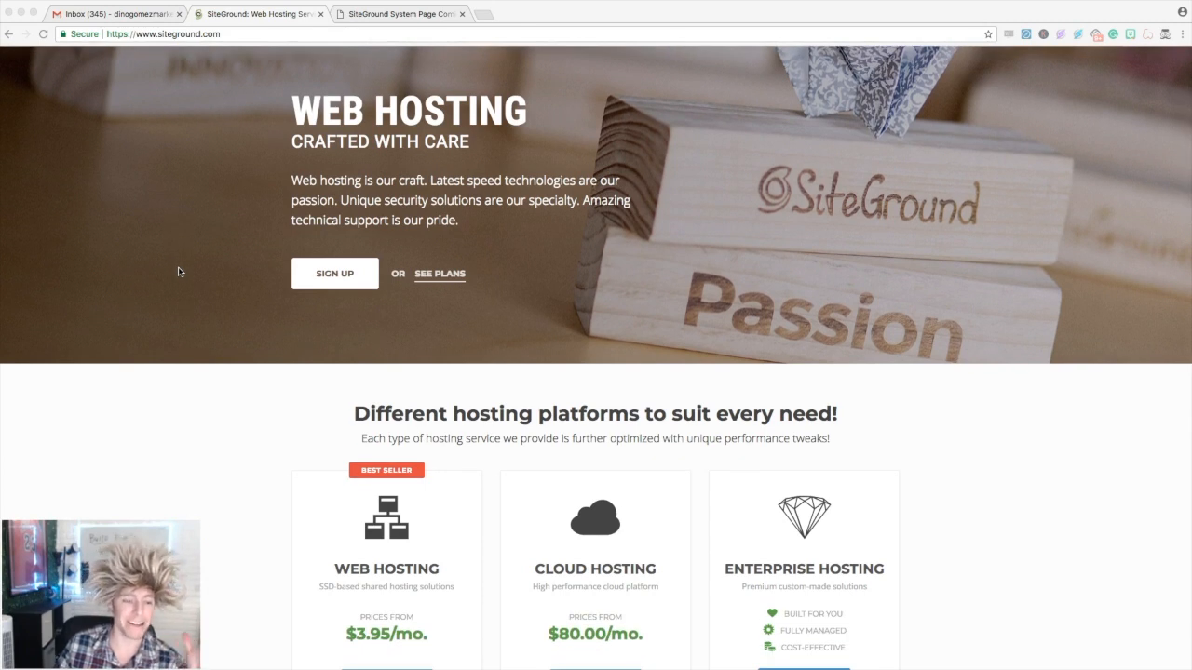
scroll(180, 271, "down", 1)
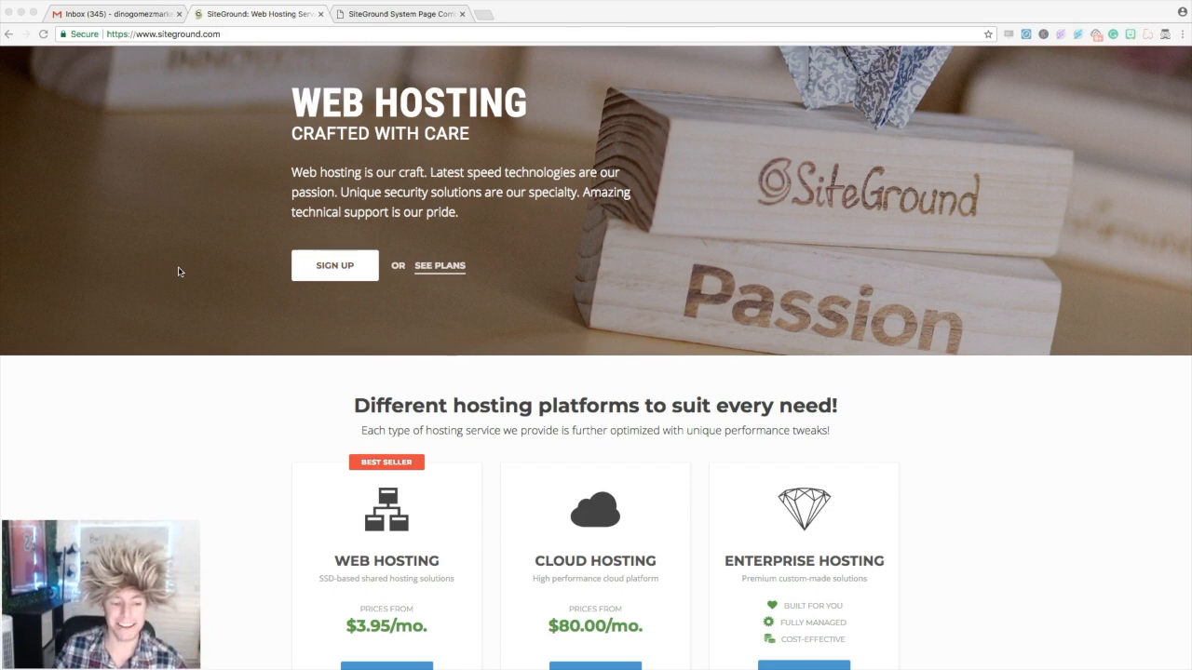
scroll(180, 271, "down", 1)
scroll(180, 271, "up", 4)
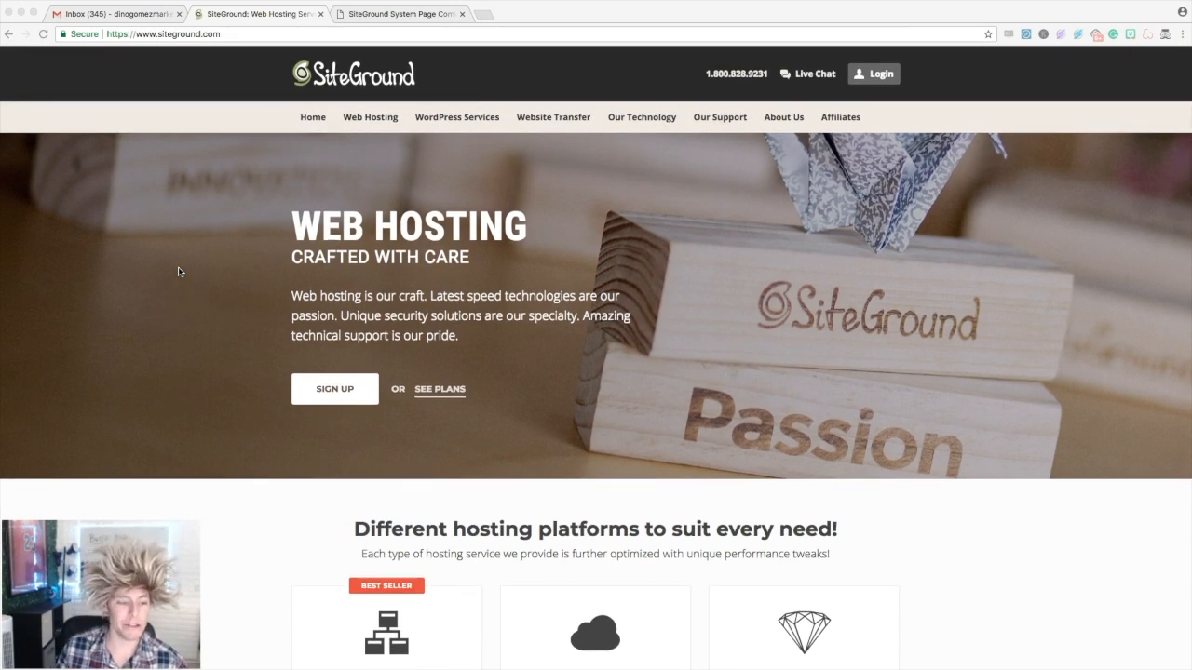
left_click(208, 243)
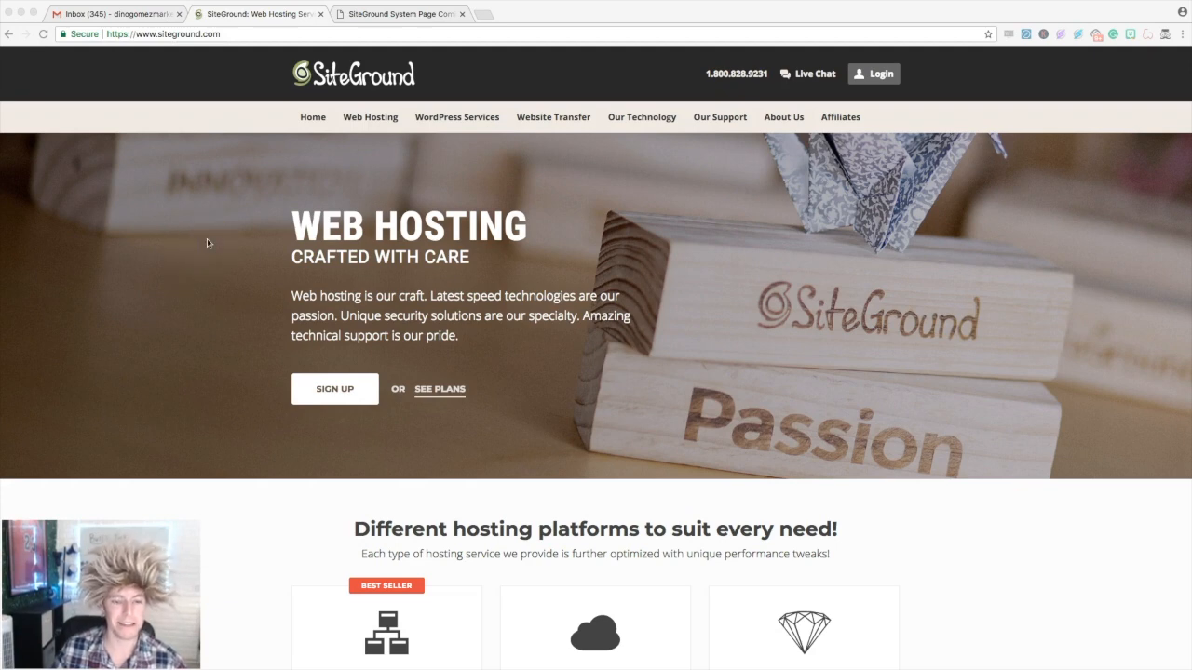
- Return to the top of the page and start the web hosting sign-up with SIGN UP
scroll(207, 243, "down", 2)
scroll(207, 243, "up", 2)
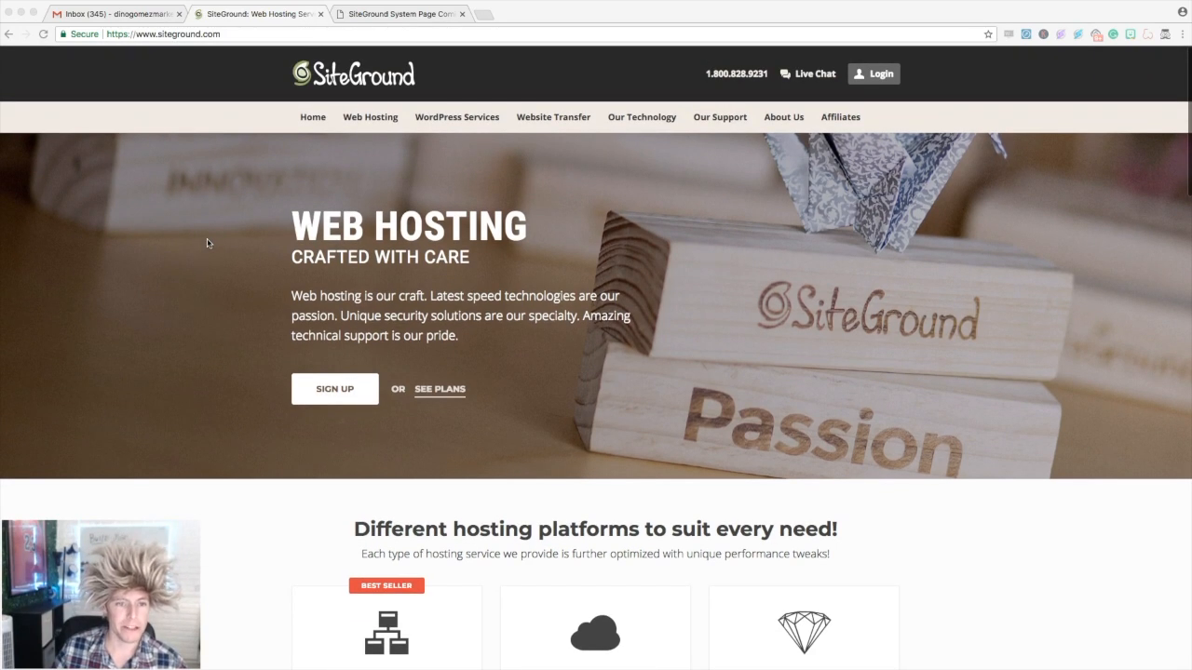
left_click(223, 187)
scroll(229, 194, "down", 2)
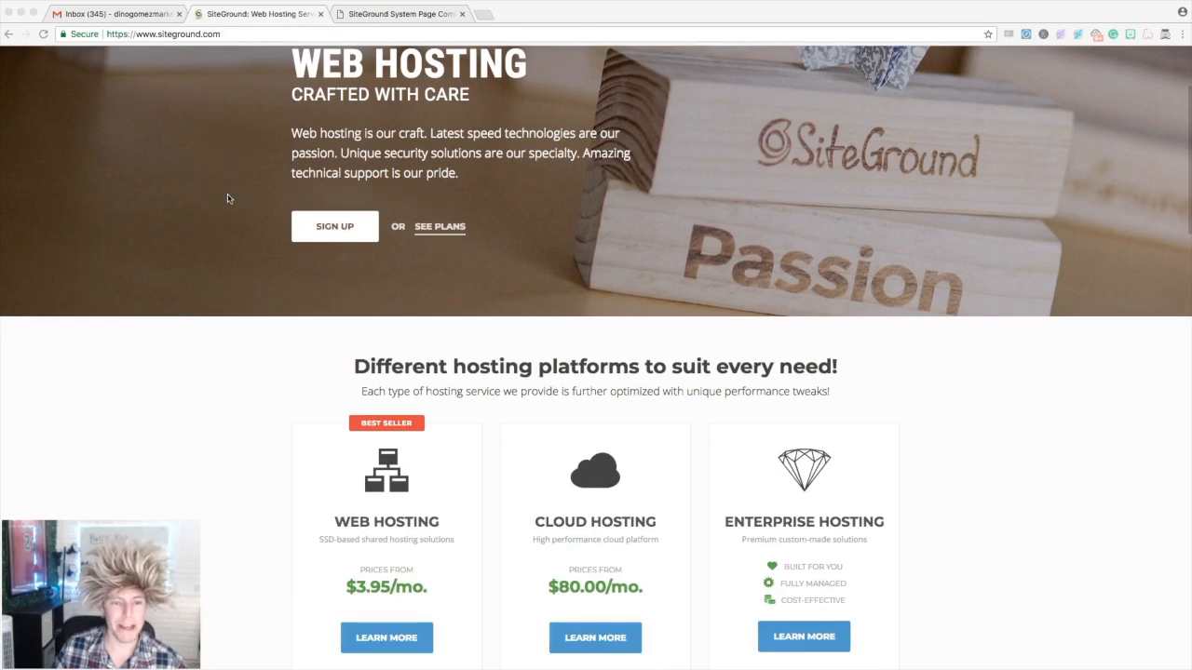
scroll(228, 198, "up", 1)
scroll(228, 198, "up", 3)
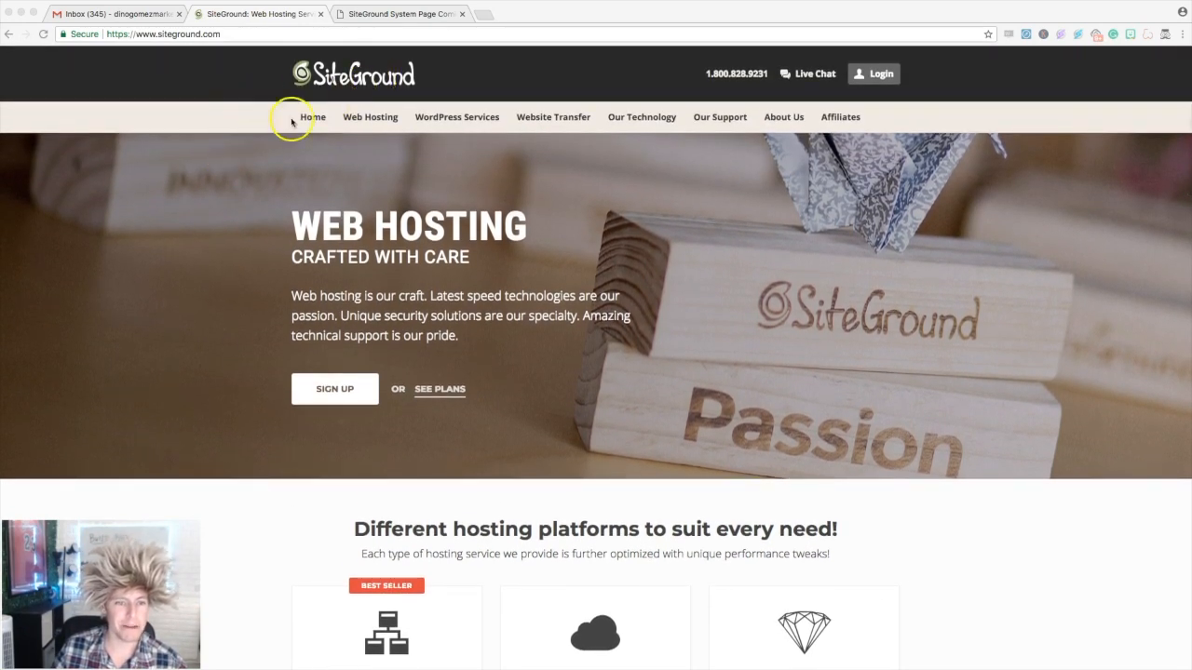
scroll(239, 152, "down", 5)
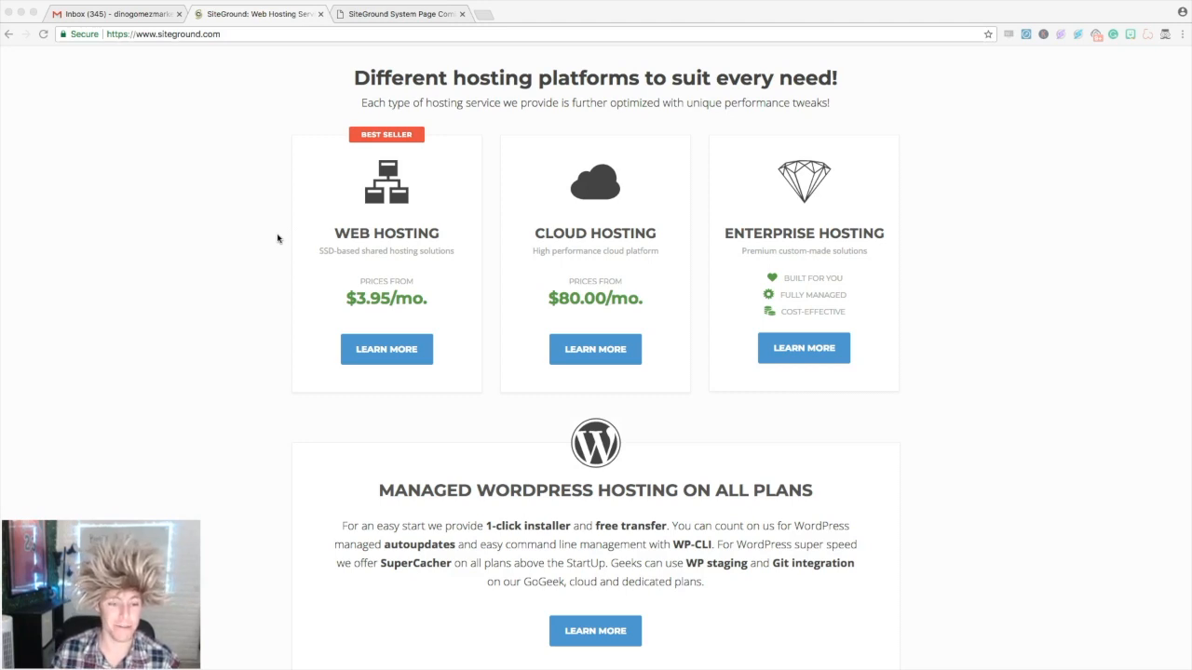
scroll(261, 244, "up", 5)
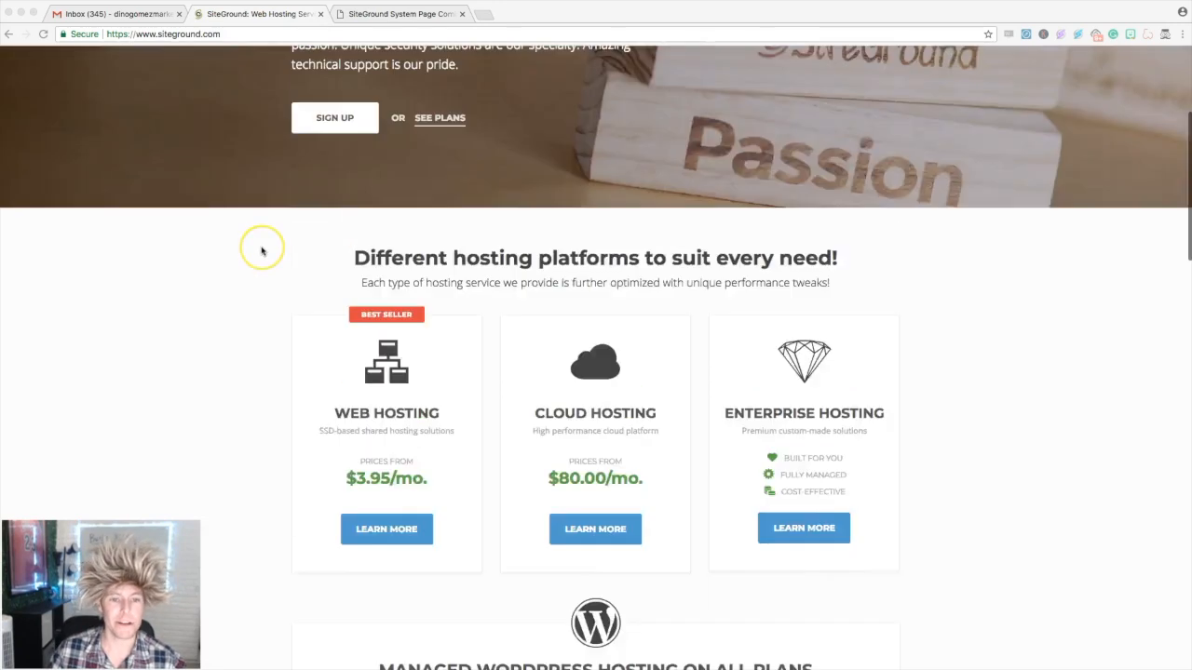
left_click(334, 391)
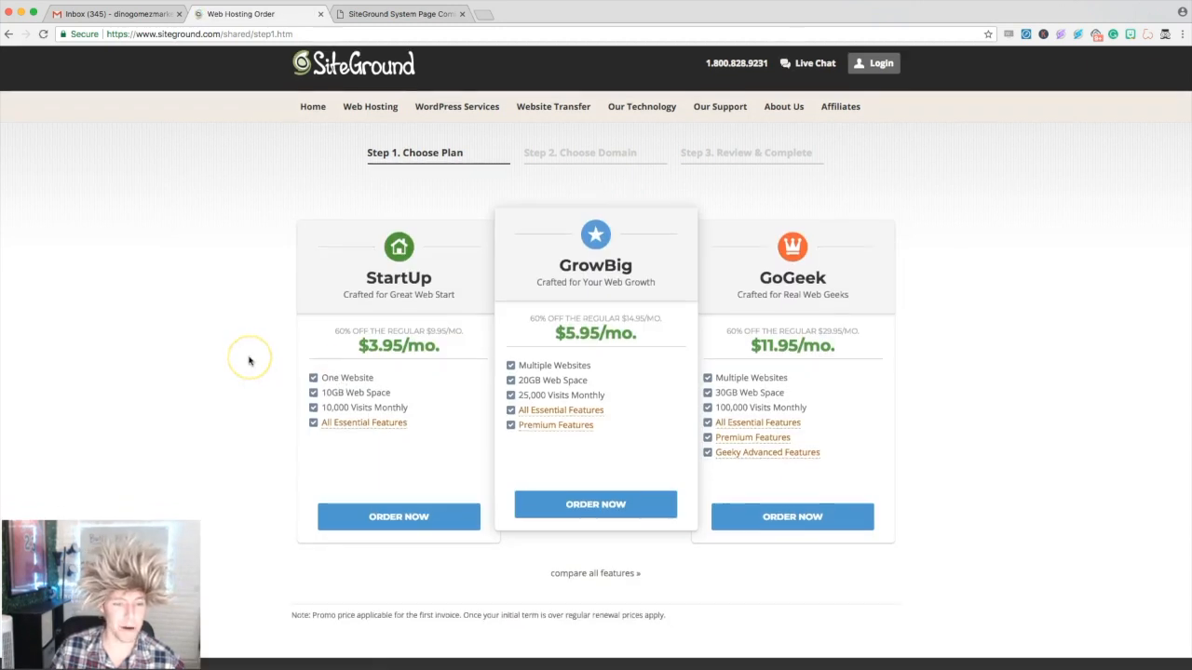
- Review All Essential Features, then order the StartUp plan and move to the domain field
scroll(250, 359, "down", 1)
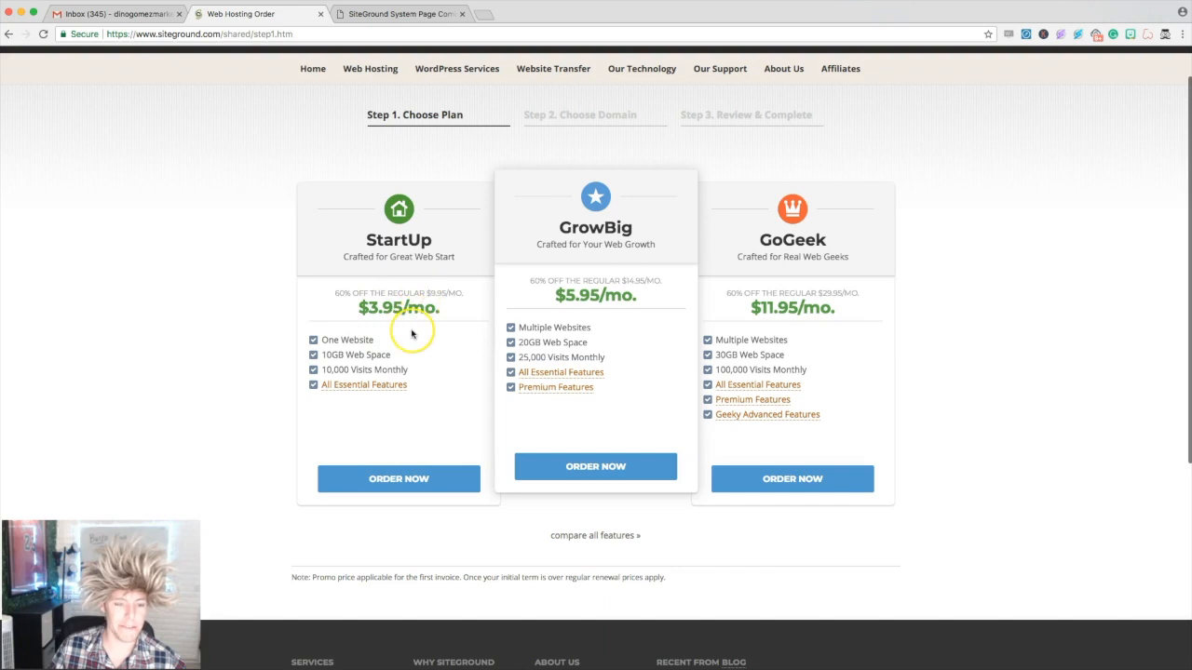
scroll(400, 335, "down", 1)
mouse_move(342, 360)
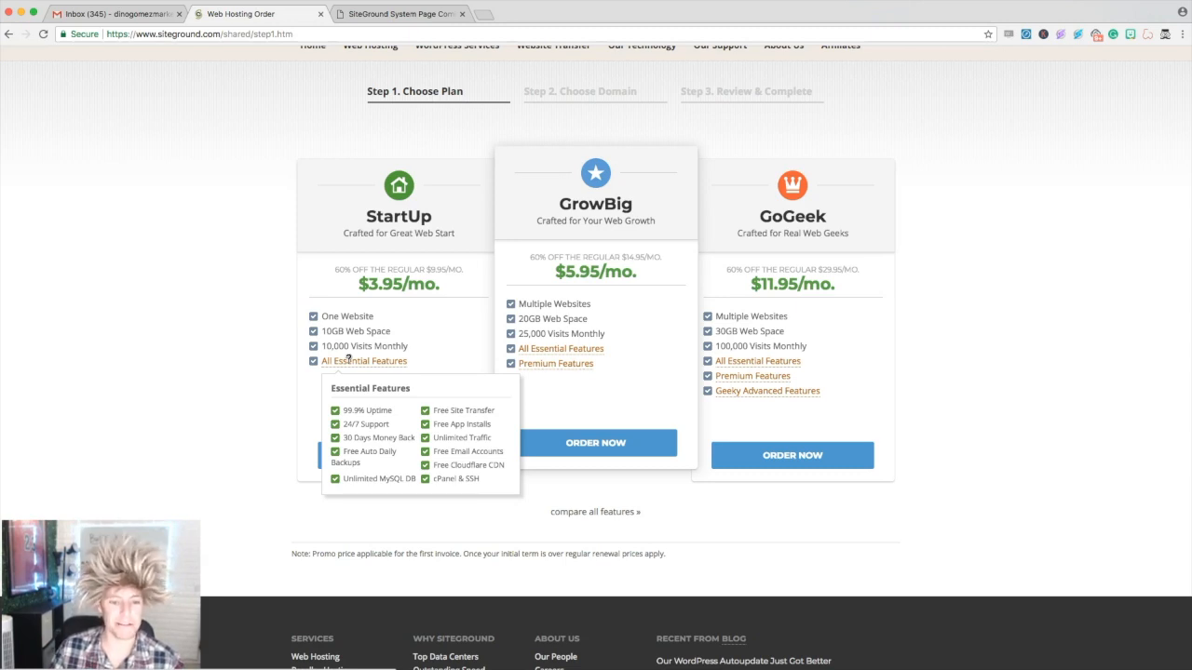
left_click(365, 455)
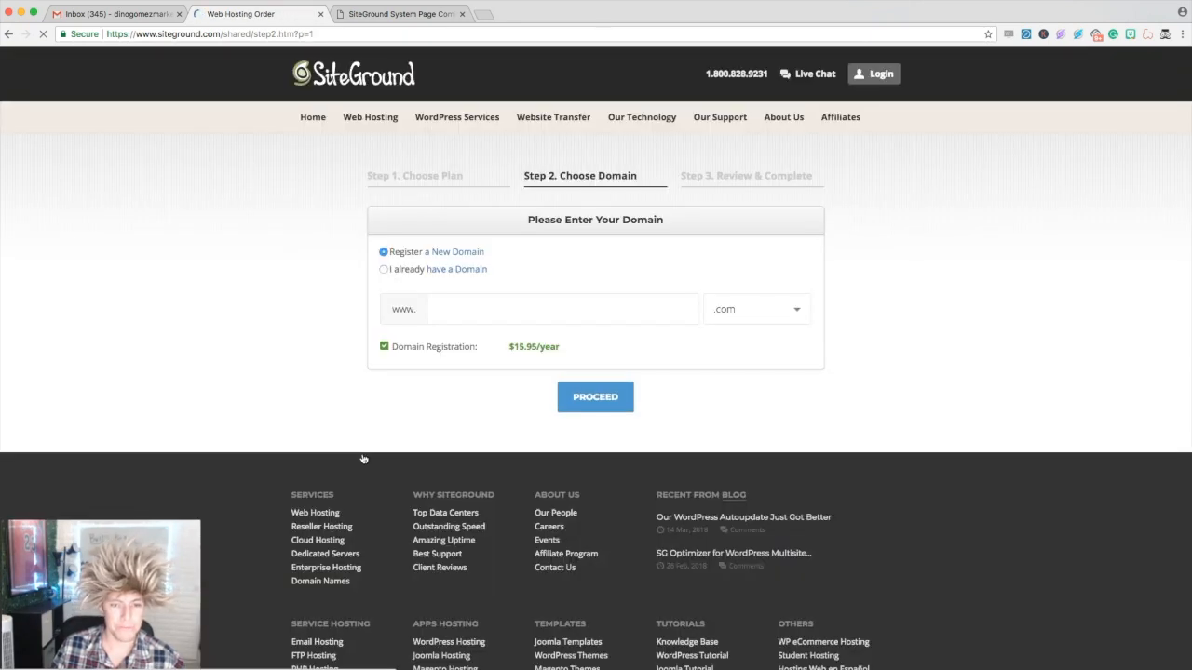
left_click(453, 309)
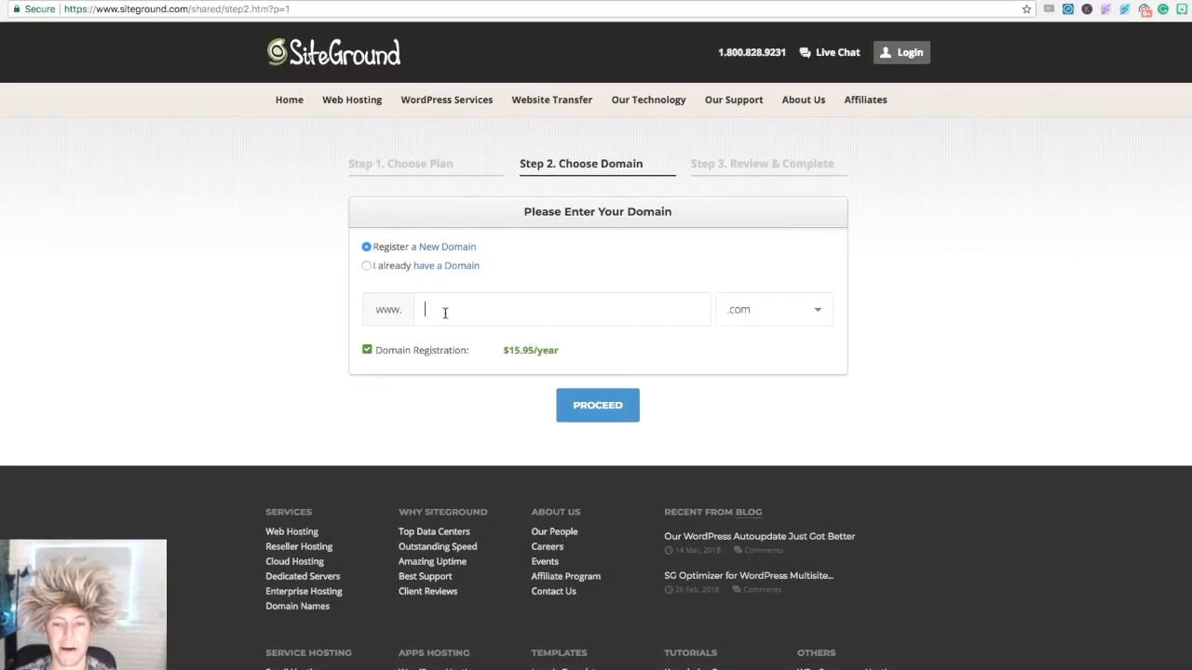
- Enter the new domain awesomemarketingagency with .com under Register a New Domain and proceed
left_click(444, 313)
type("dinogomez")
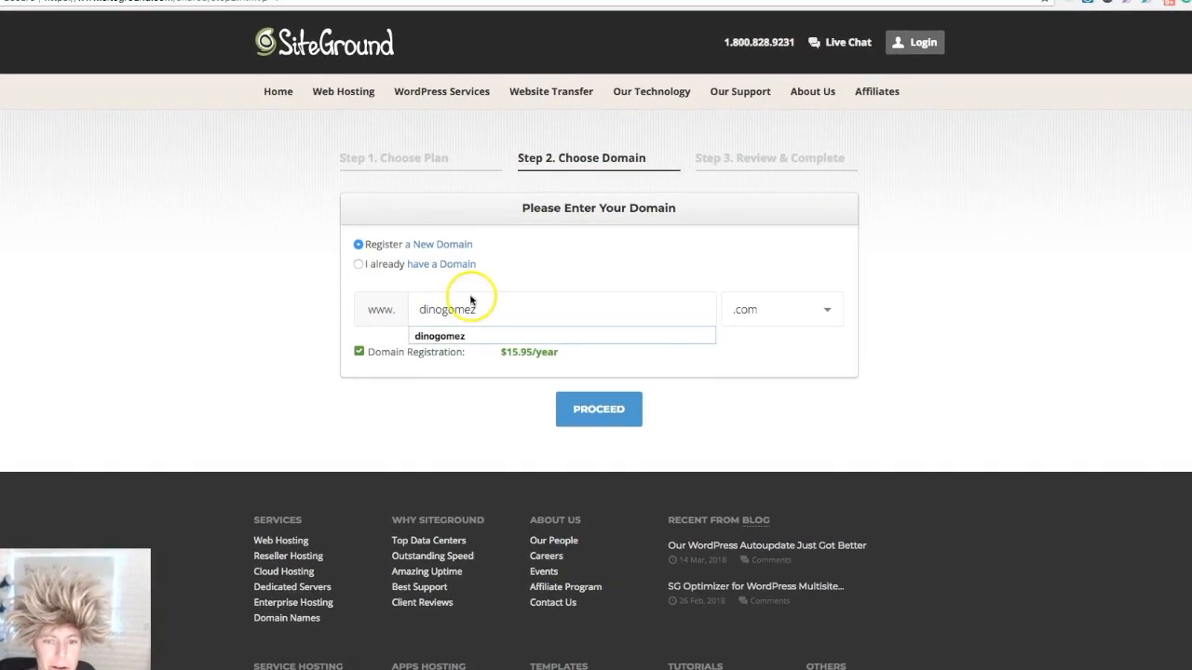
left_click(519, 262)
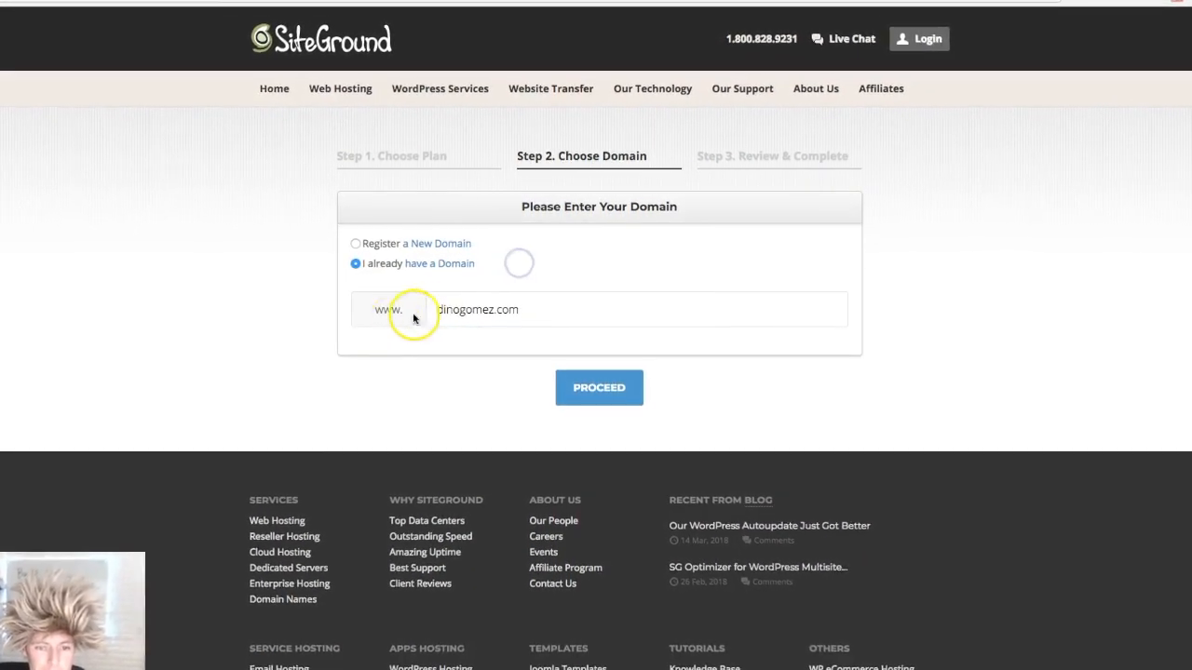
left_click(353, 242)
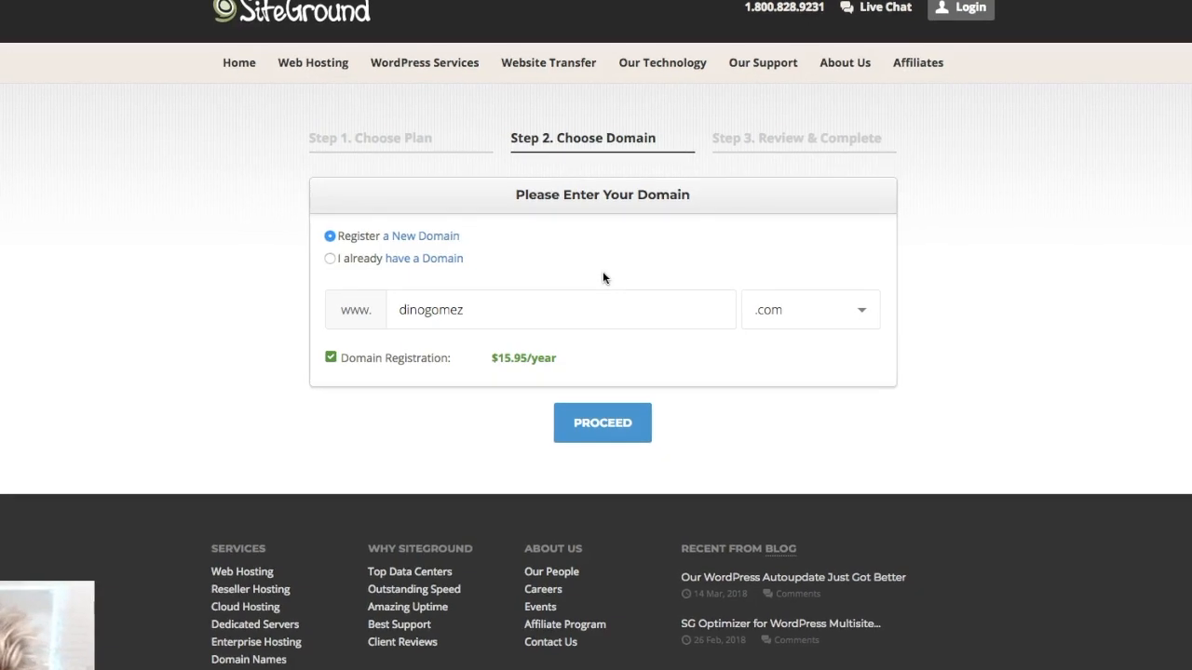
left_click(401, 313)
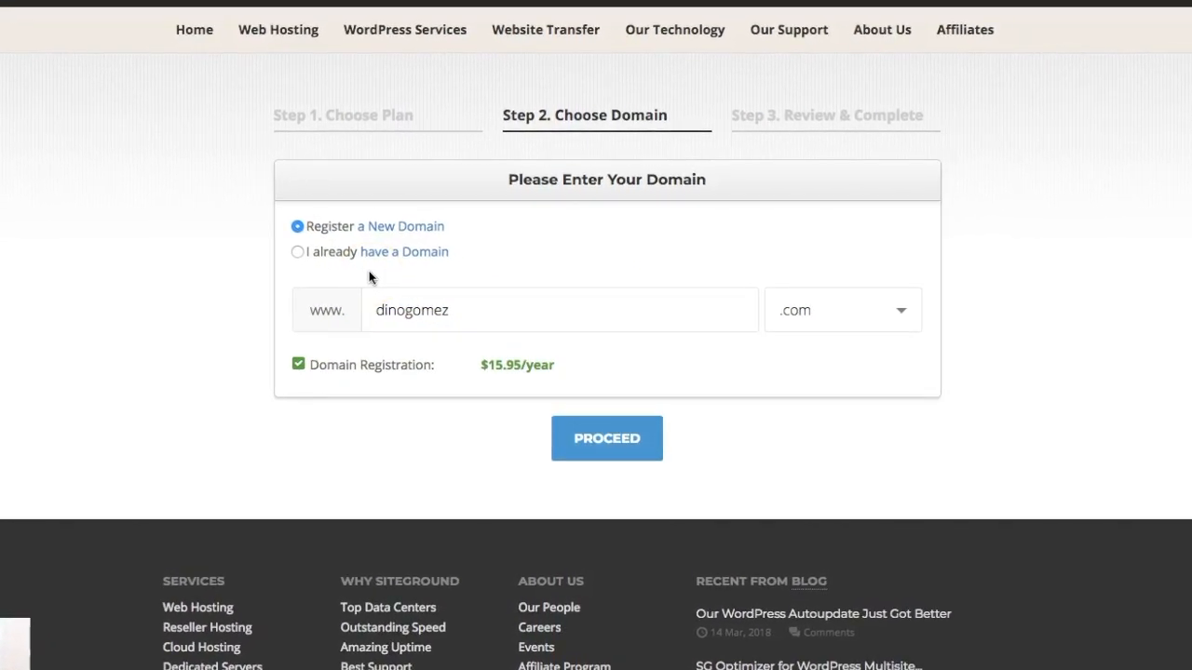
left_click(435, 310)
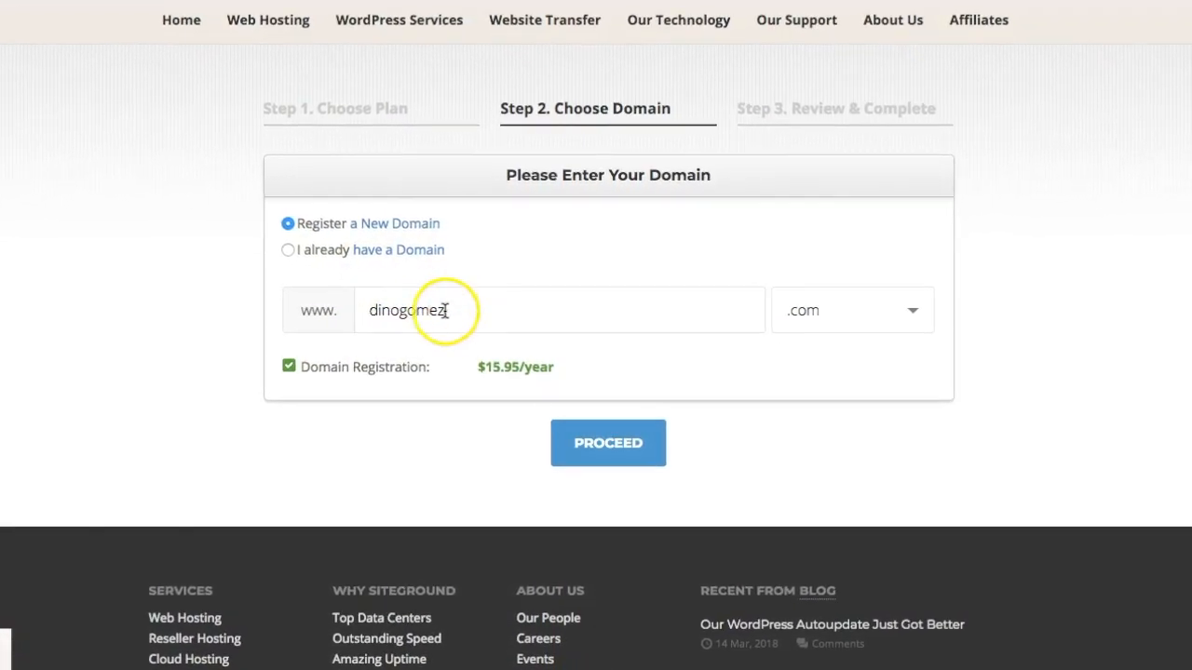
double_click(431, 312)
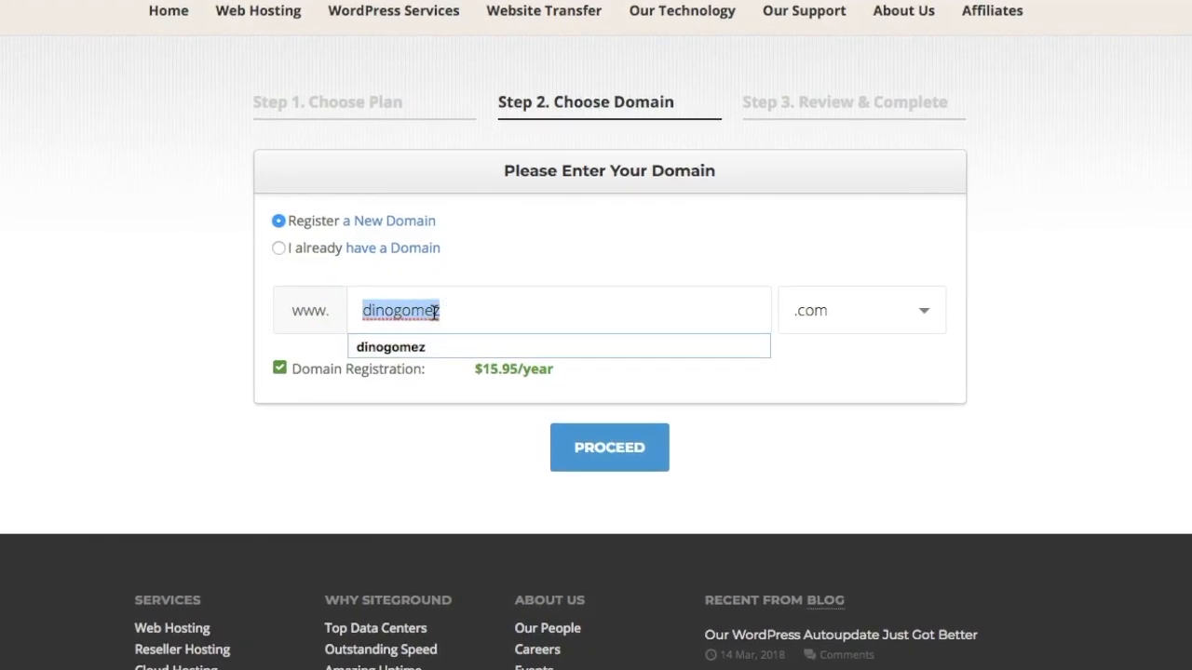
type("awesomemarketing")
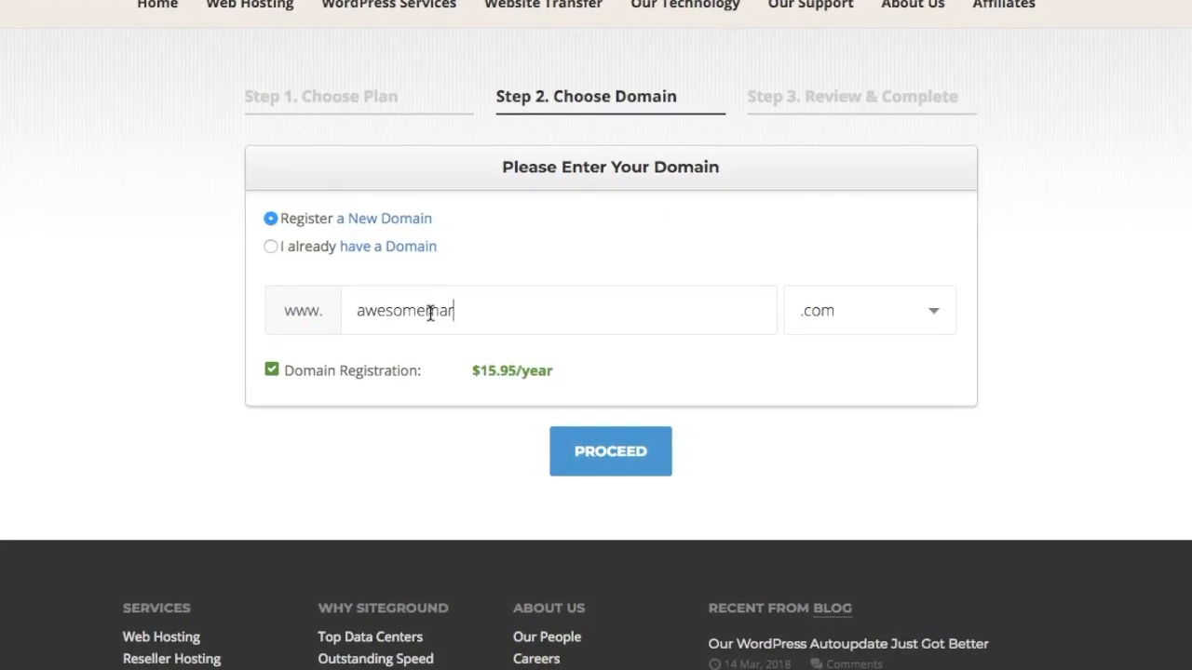
type("agency")
key("BackSpace")
key("BackSpace")
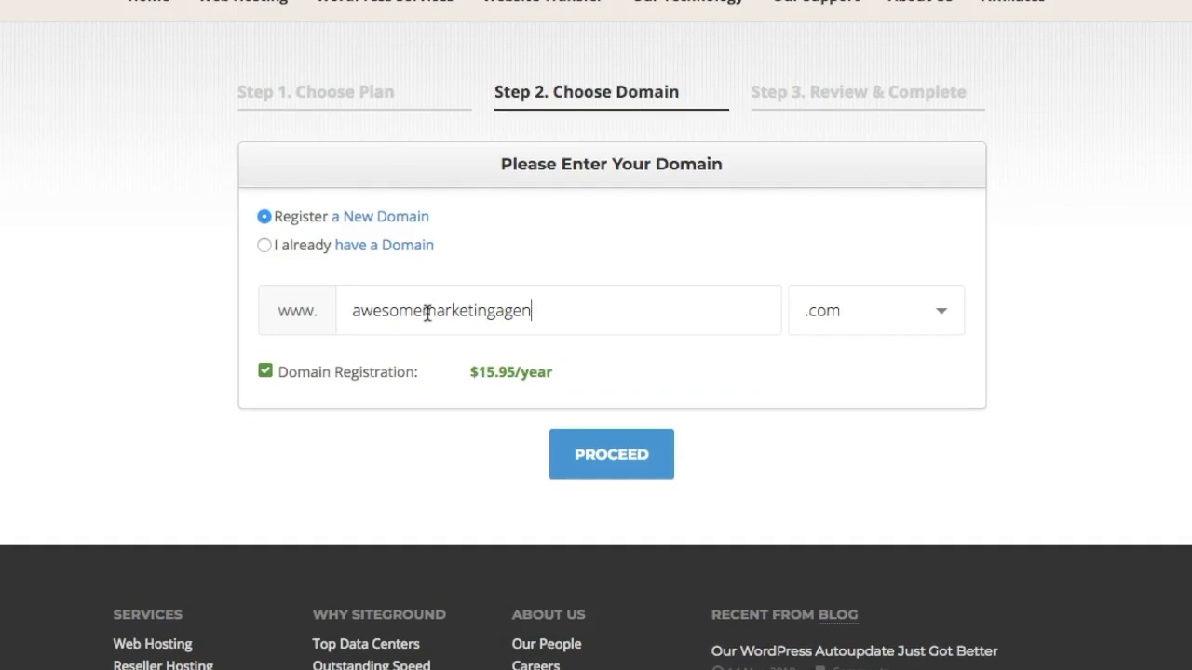
type("cy")
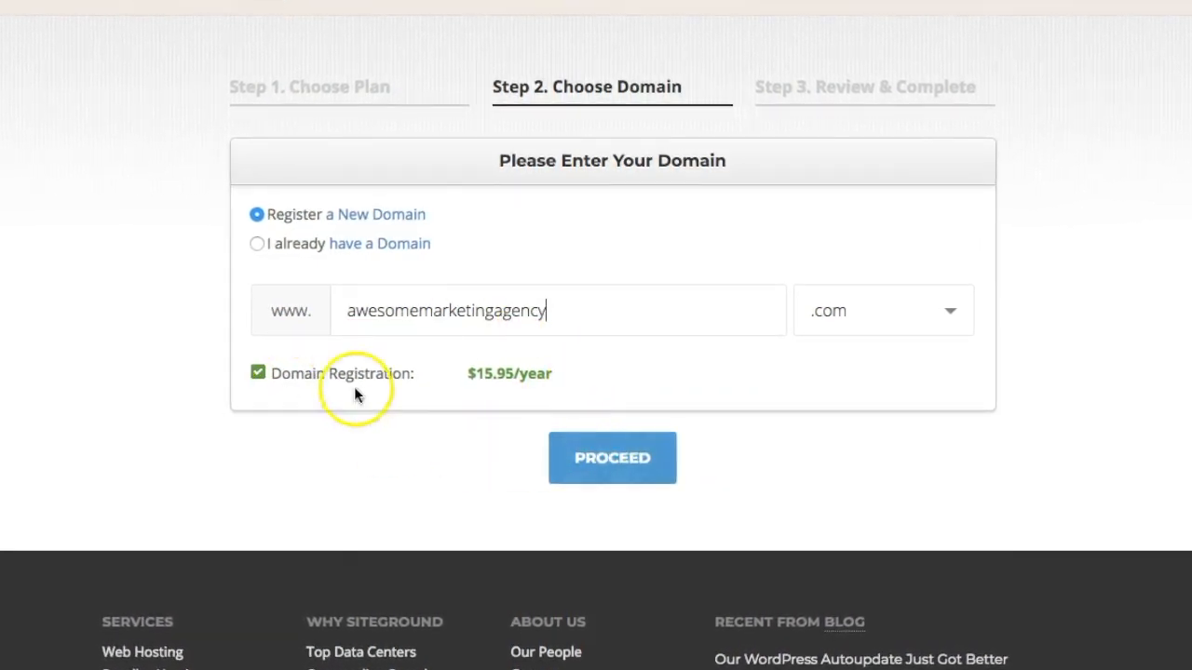
left_click(615, 475)
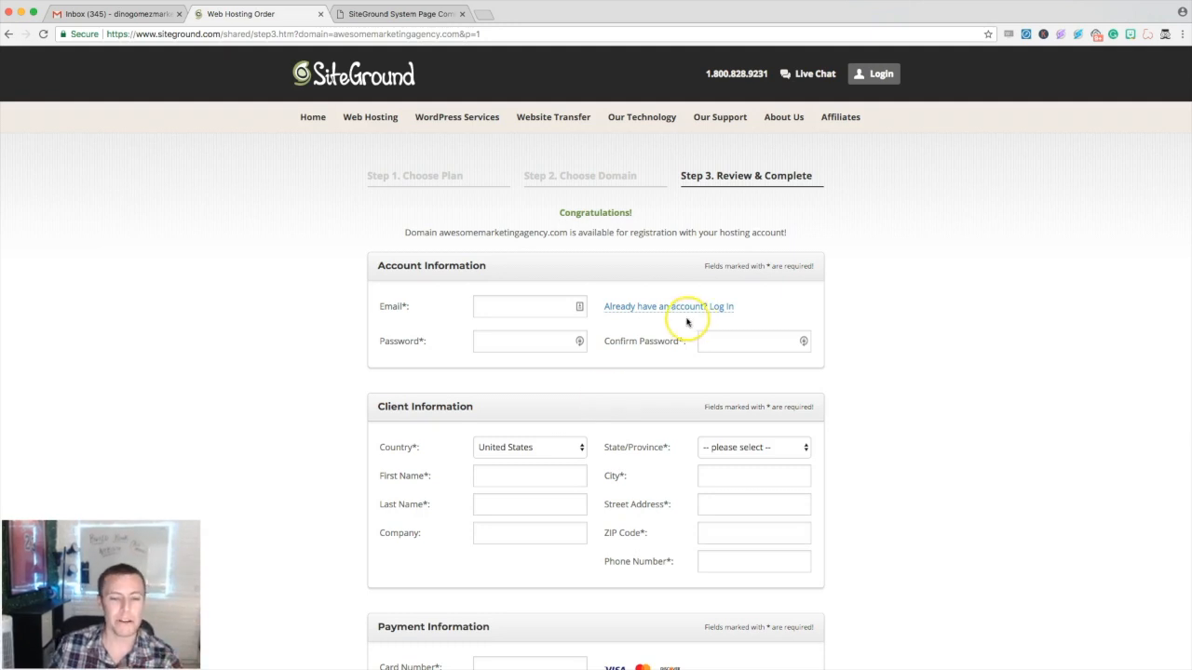
- Uncheck Domain Privacy and SG Site Scanner to bring the total to 63.35 USD, then Pay Now
scroll(493, 302, "down", 2)
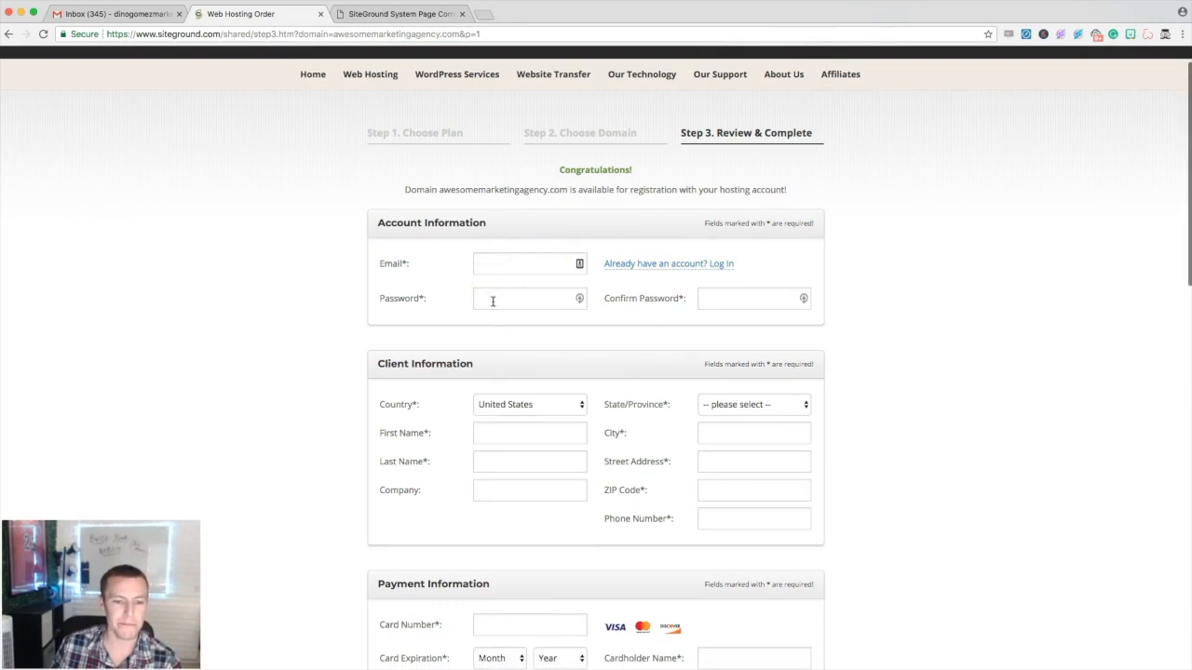
scroll(457, 301, "down", 2)
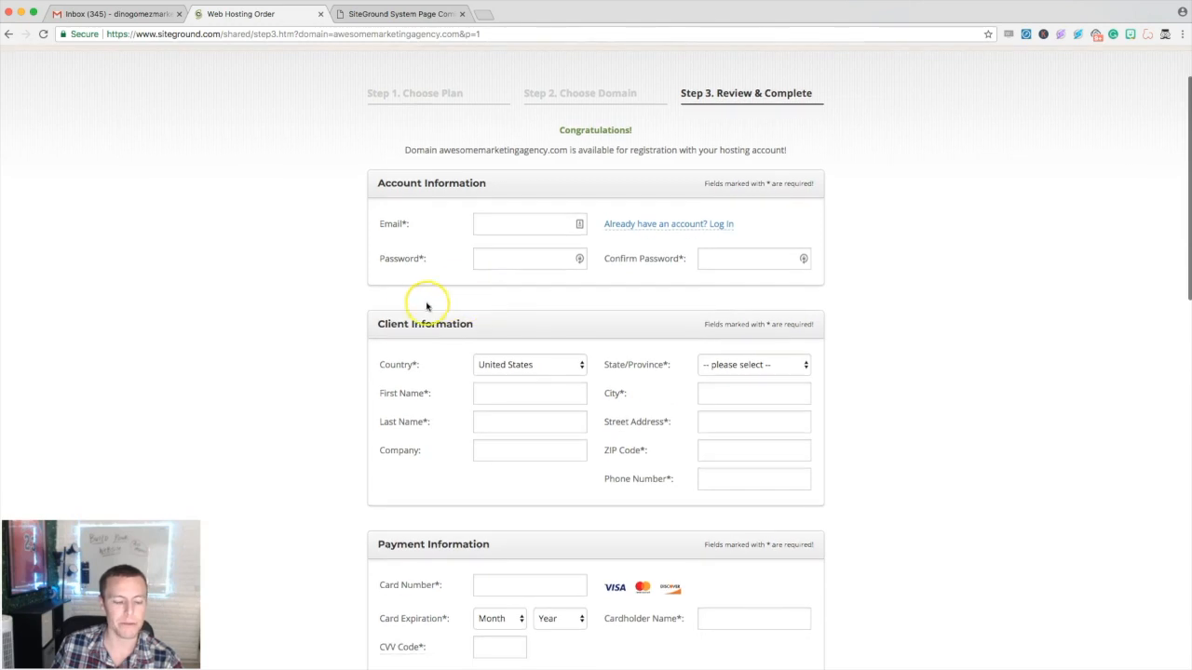
scroll(366, 317, "down", 7)
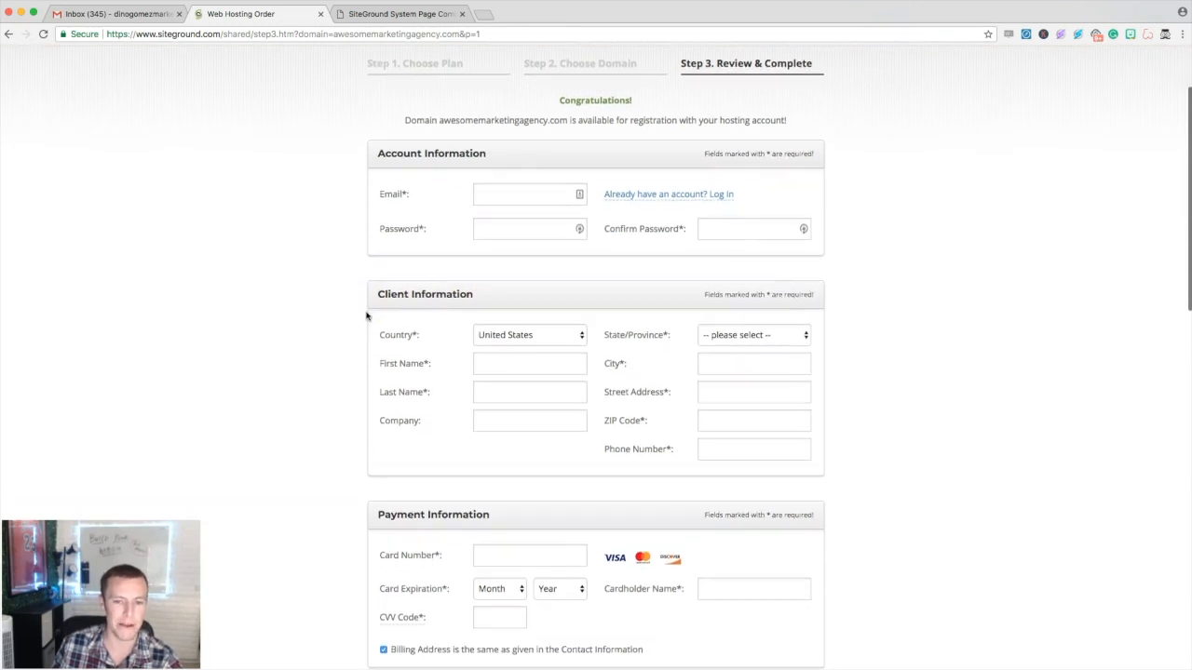
scroll(364, 313, "down", 2)
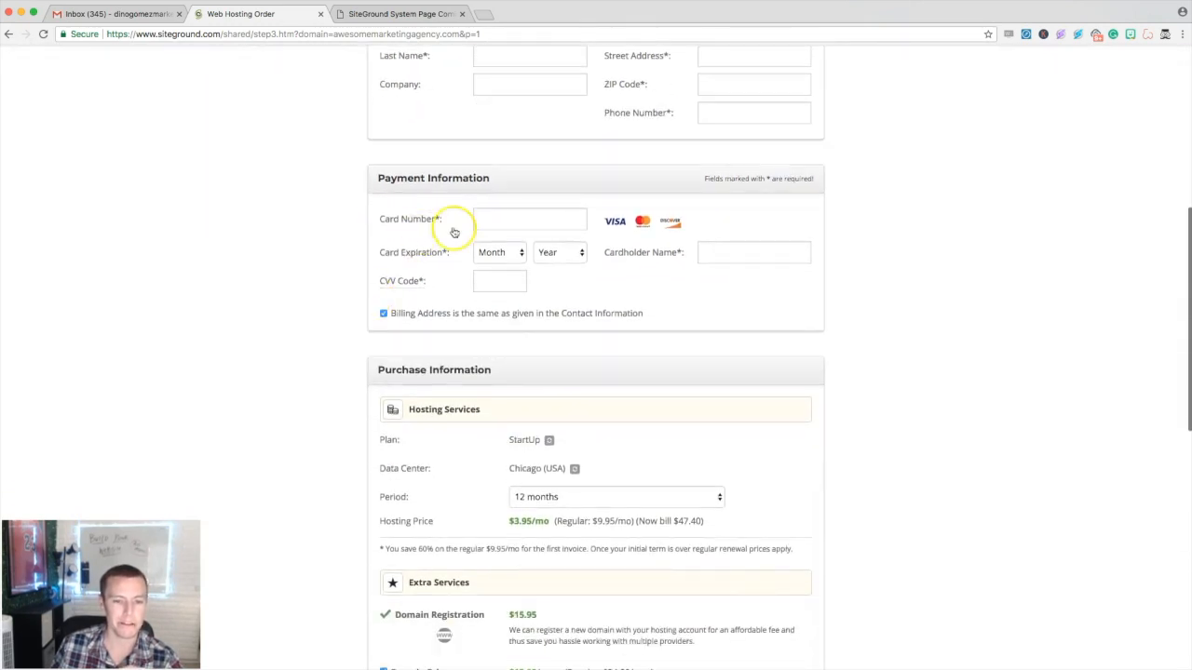
scroll(336, 270, "down", 8)
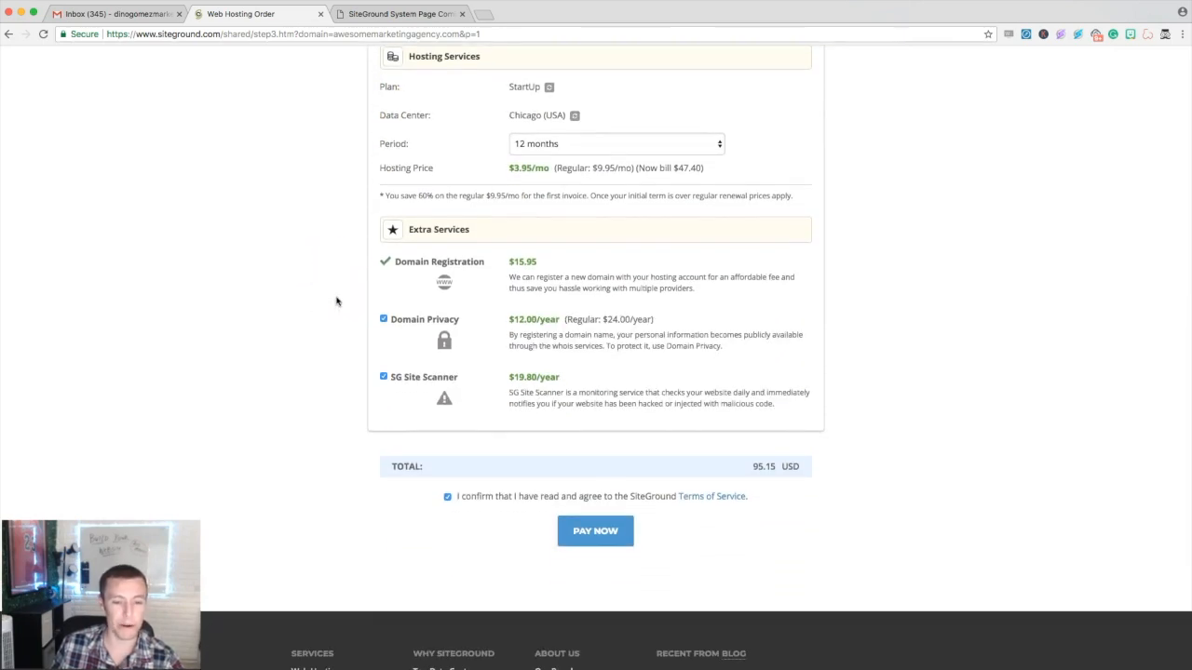
left_click(383, 320)
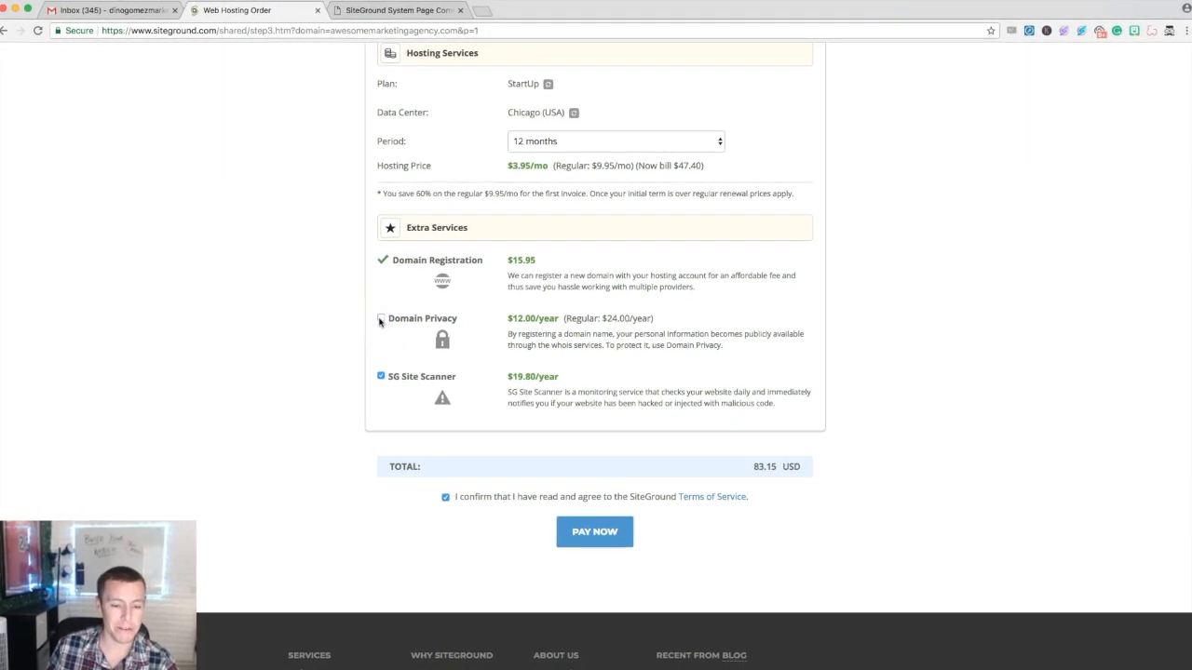
left_click(379, 376)
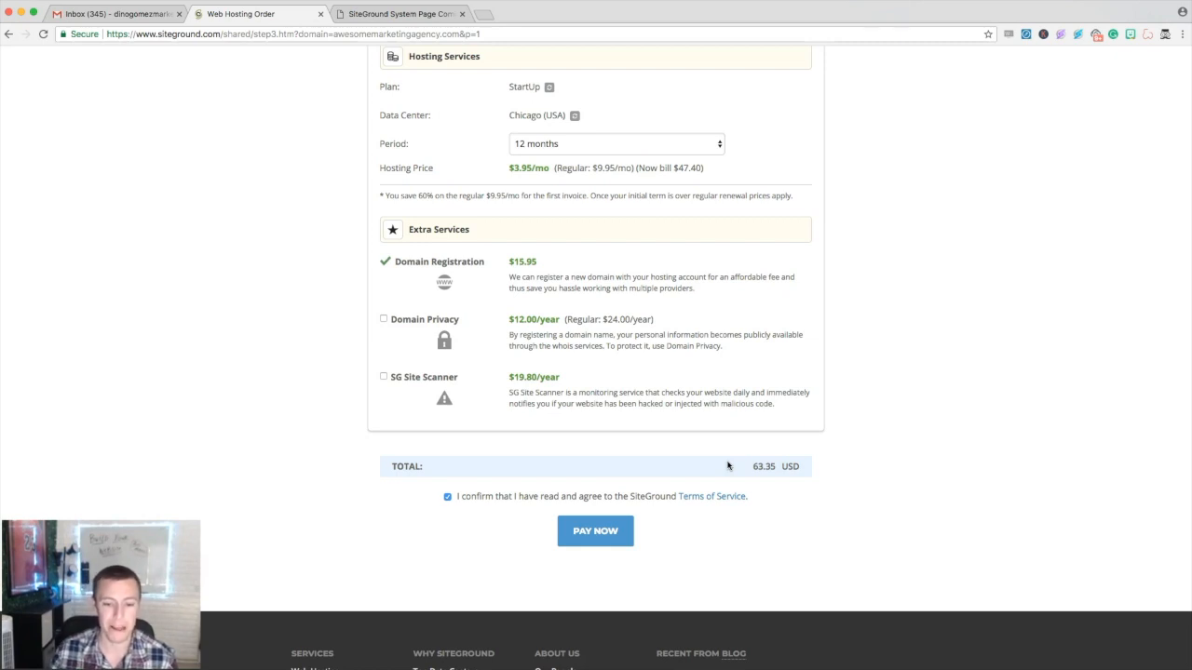
left_click(579, 532)
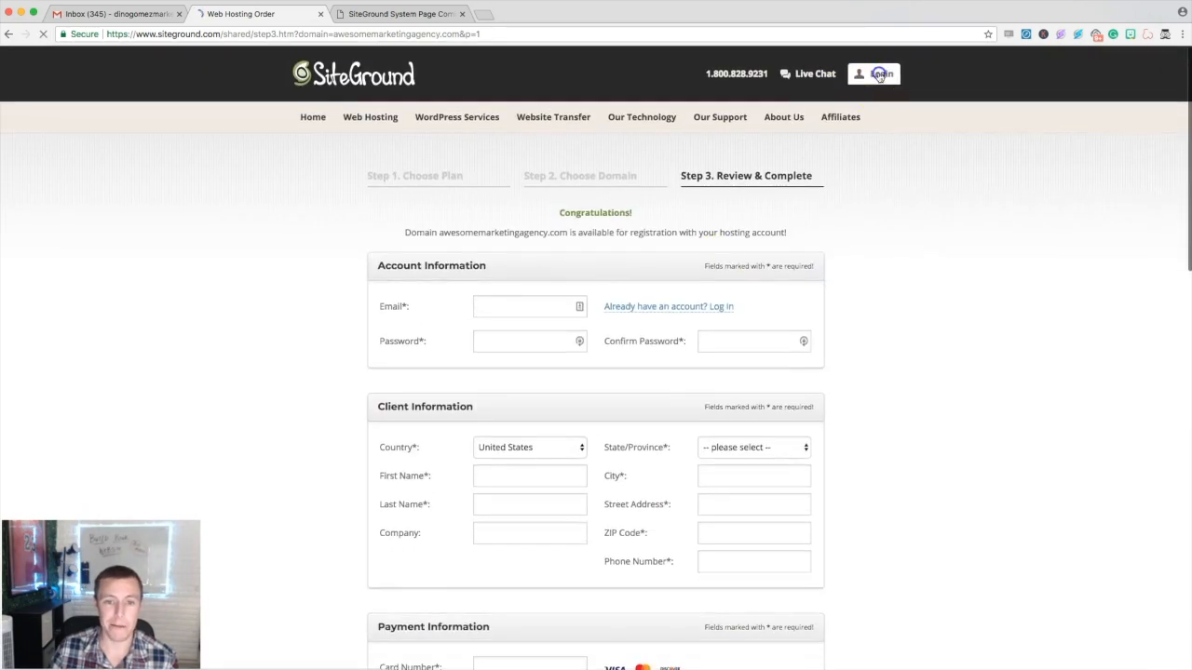
- Log in to SiteGround and open Manage Account for the gymceos.com hosting account
left_click(879, 75)
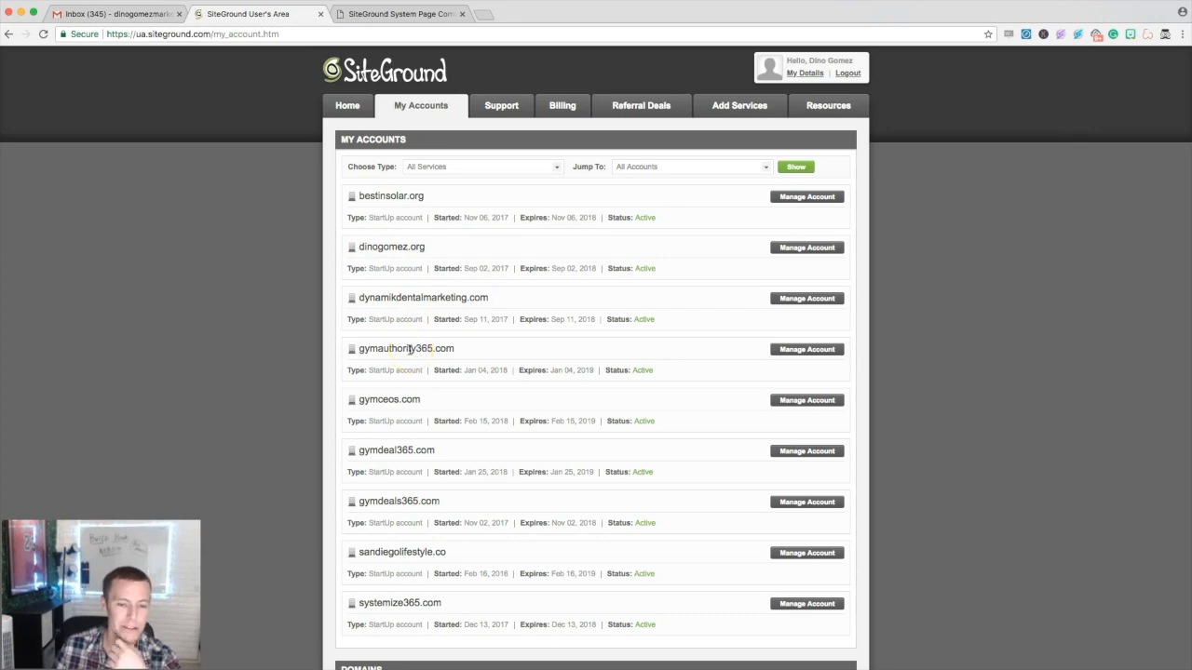
scroll(418, 398, "down", 1)
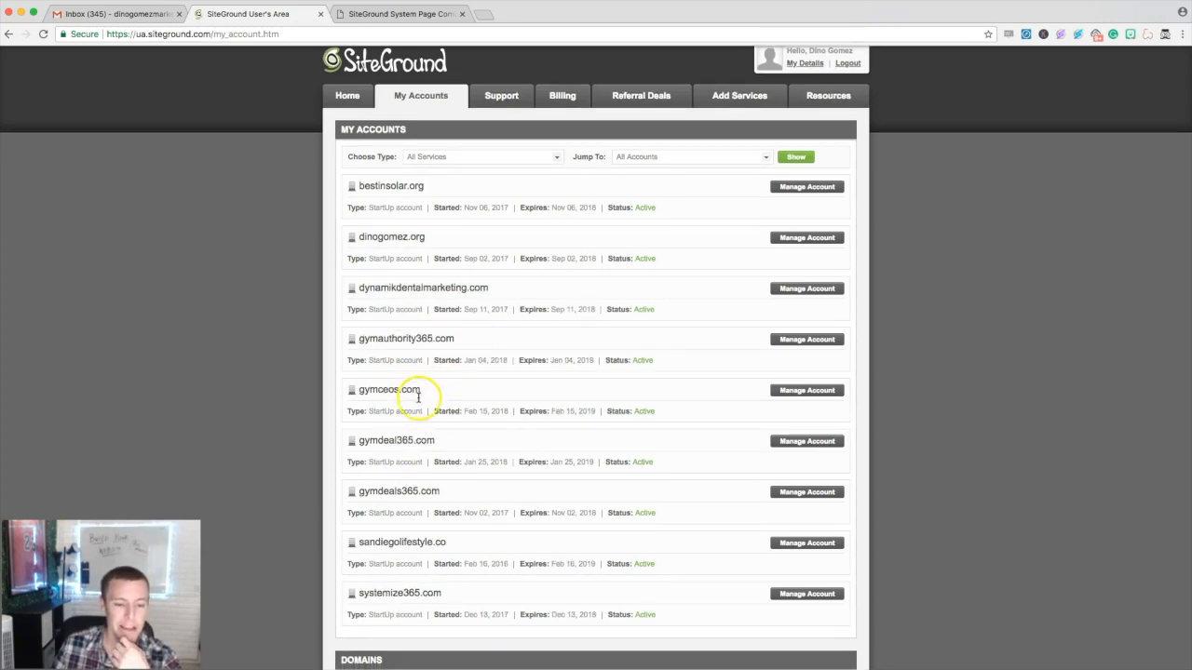
left_click_drag(427, 391, 359, 390)
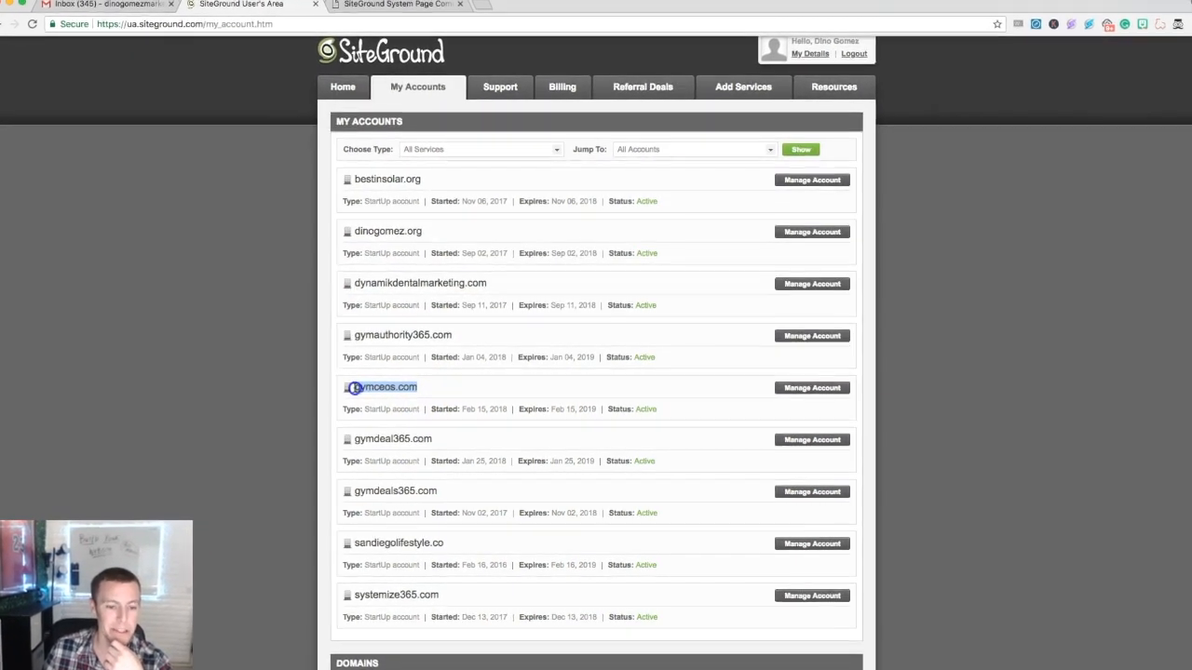
left_click(436, 388)
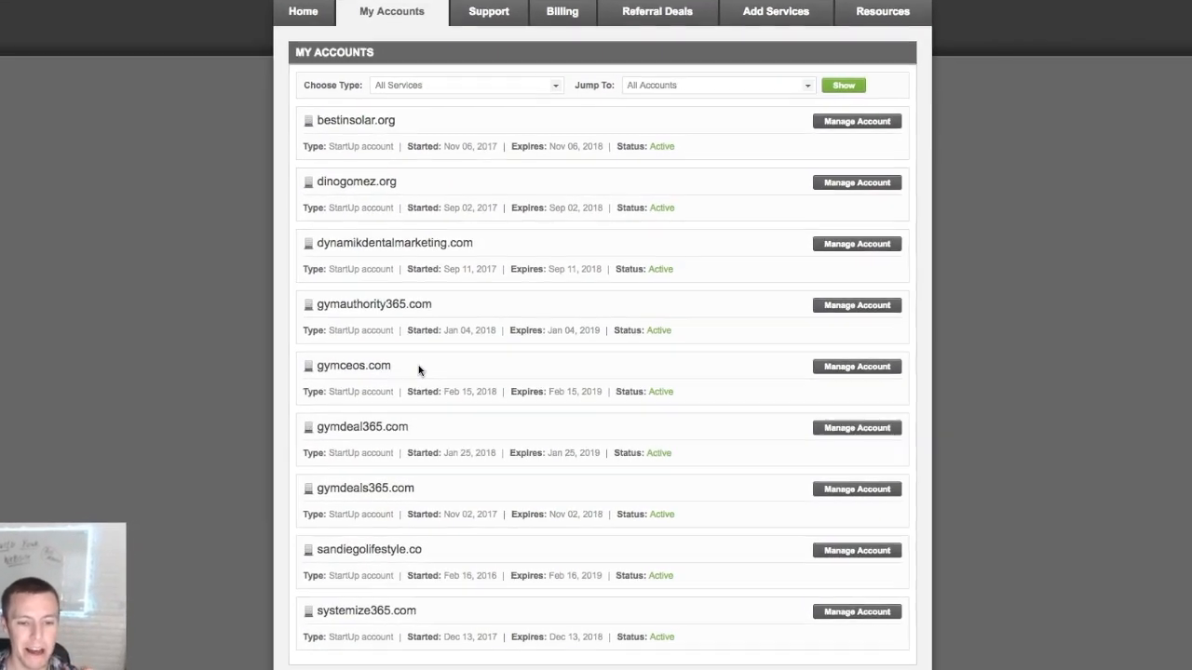
left_click_drag(396, 367, 322, 367)
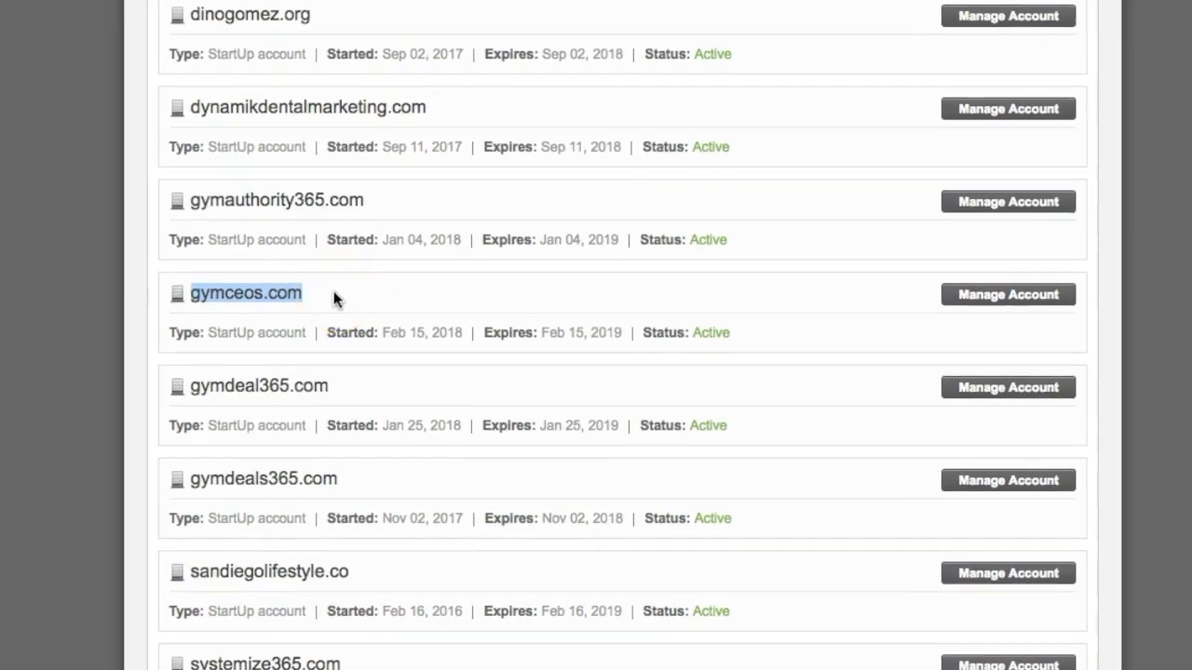
left_click(240, 297)
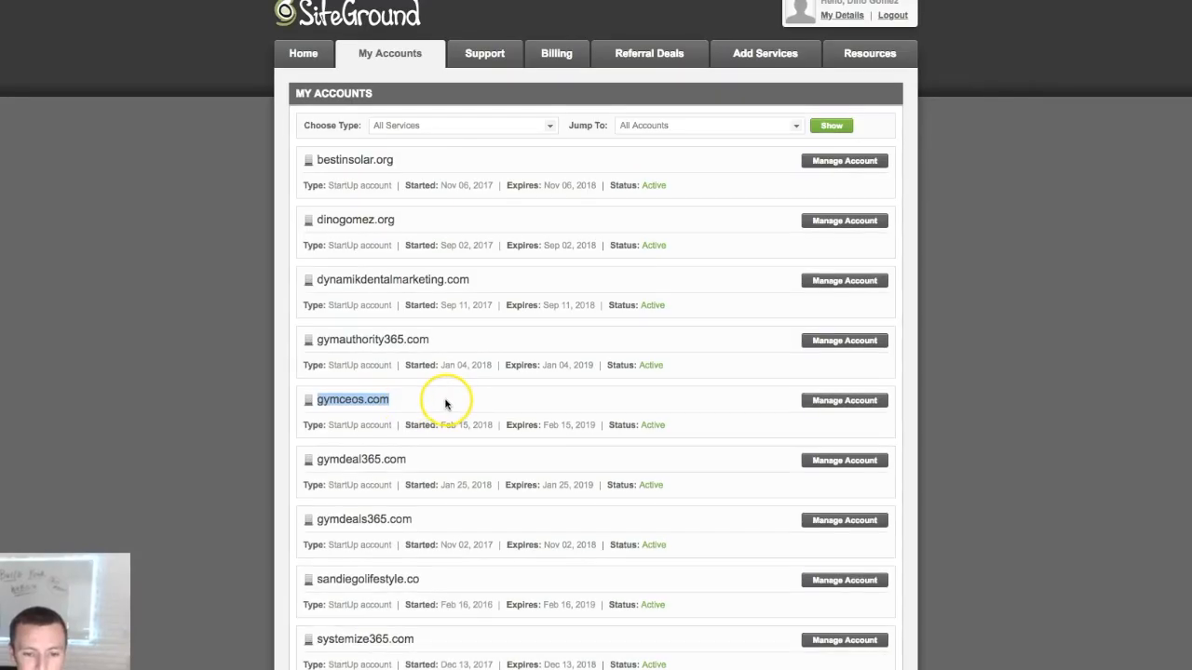
left_click(428, 407)
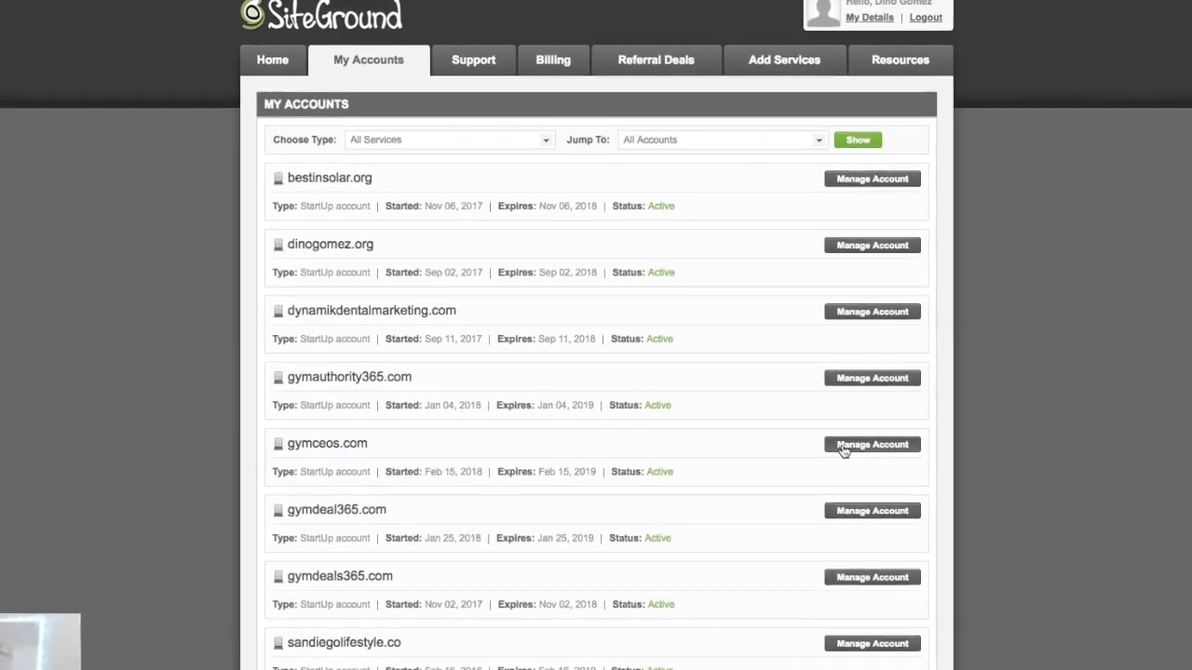
left_click(849, 460)
left_click(575, 431)
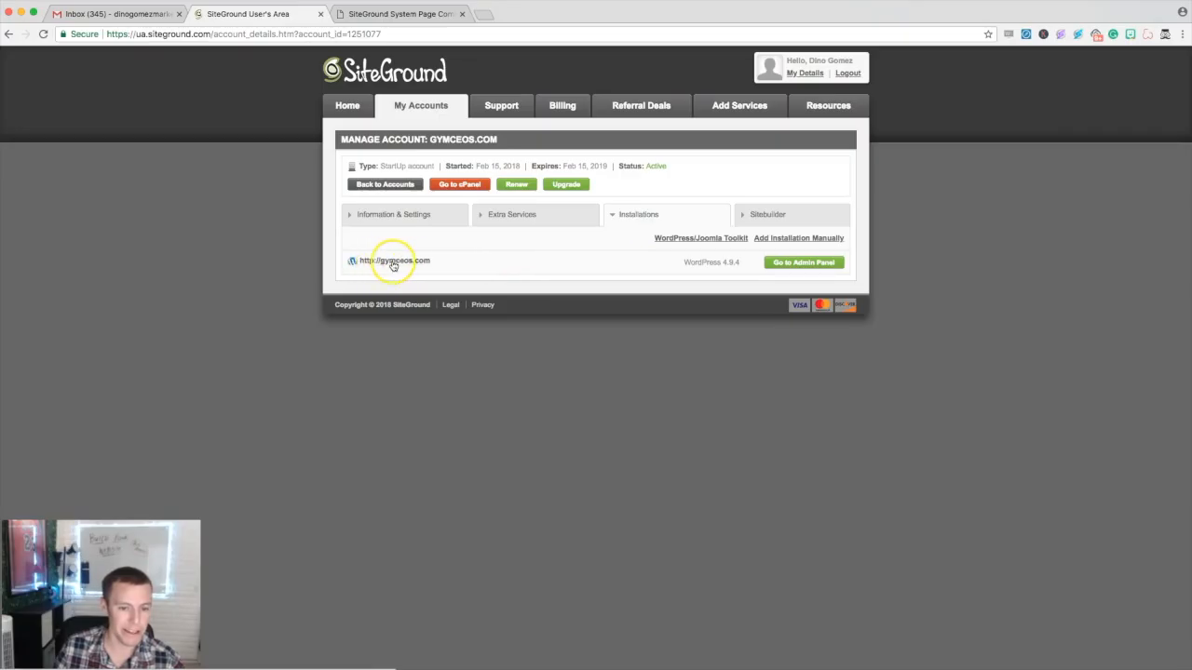
- View the live gymceos.com coming-soon page in a new tab, then return to the User's Area
left_click(391, 261)
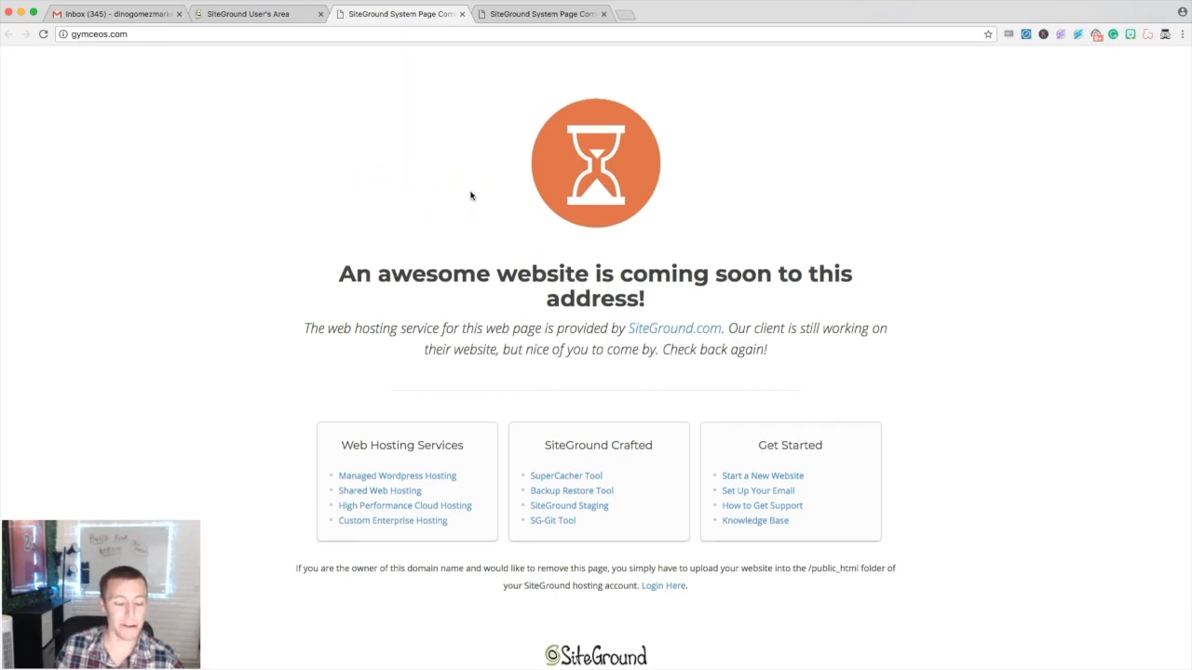
left_click_drag(340, 270, 601, 289)
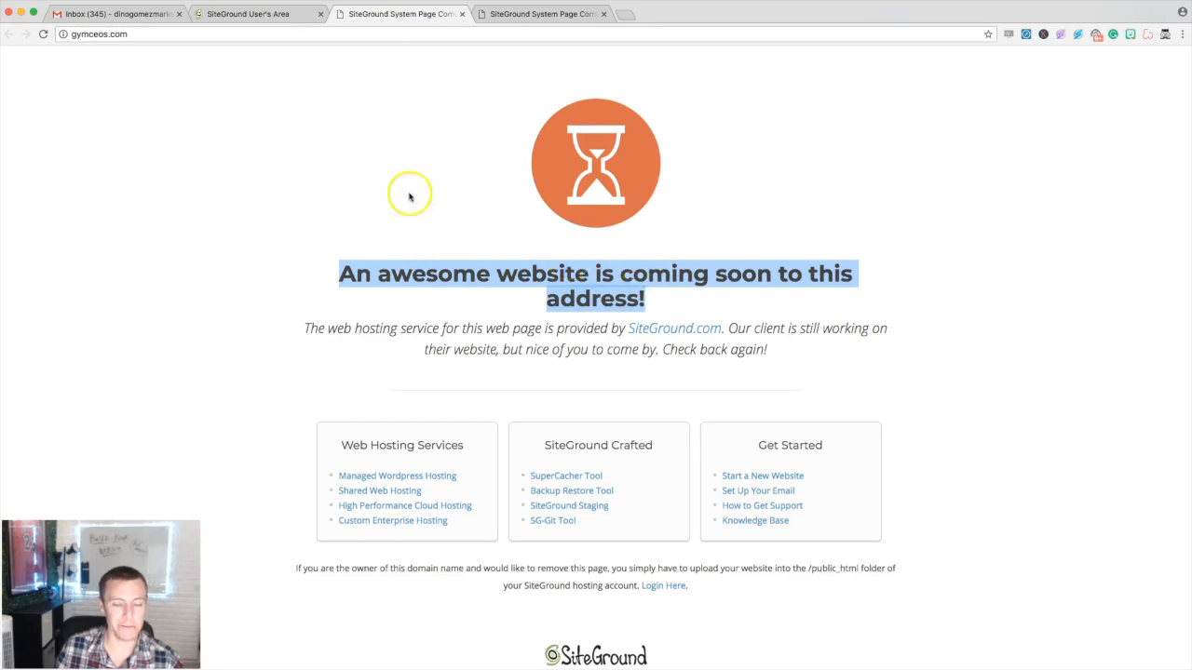
left_click(261, 15)
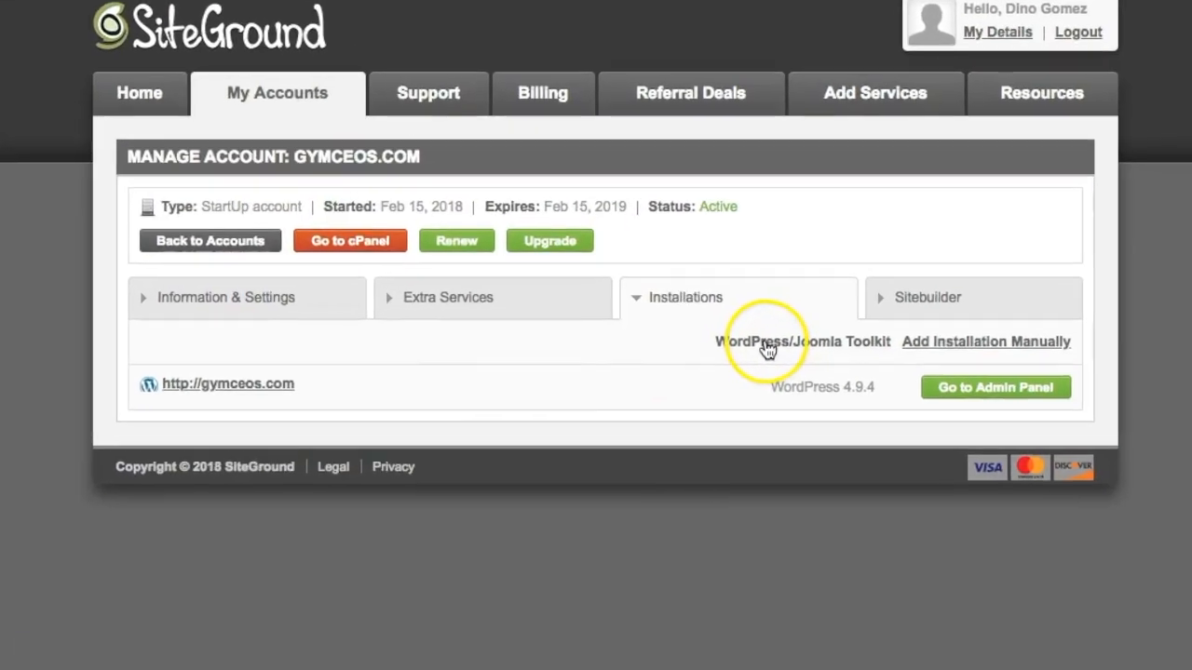
- Go to cPanel, launch the Softaculous WordPress installer, and choose Install Now
left_click(753, 332)
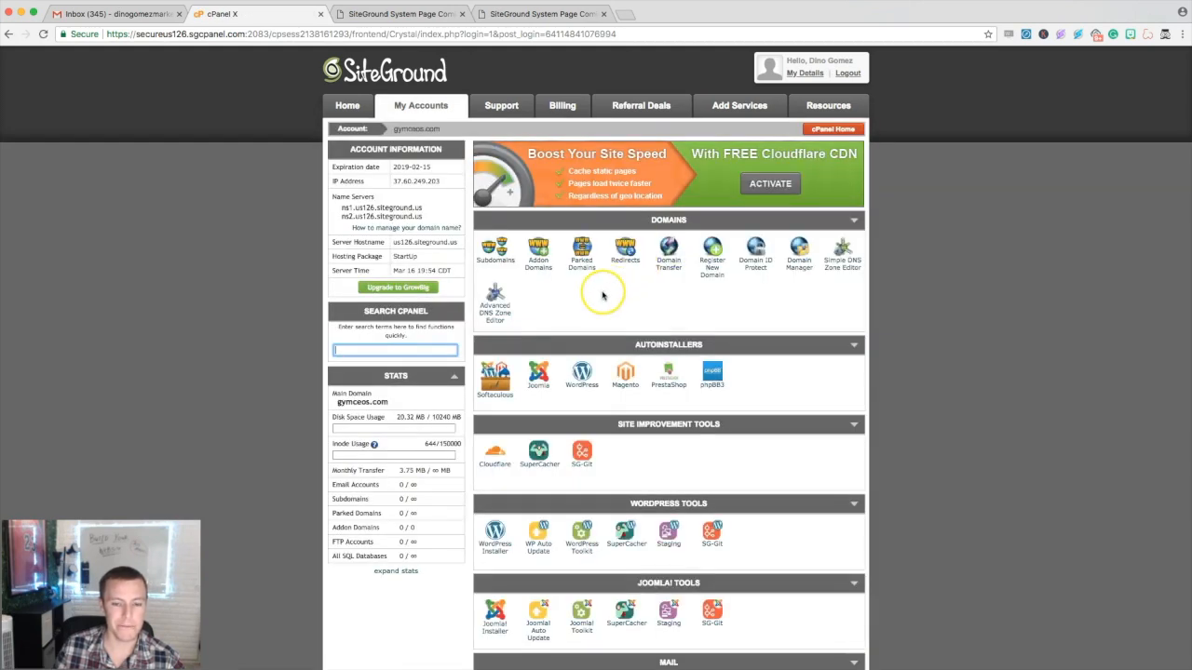
scroll(602, 296, "down", 2)
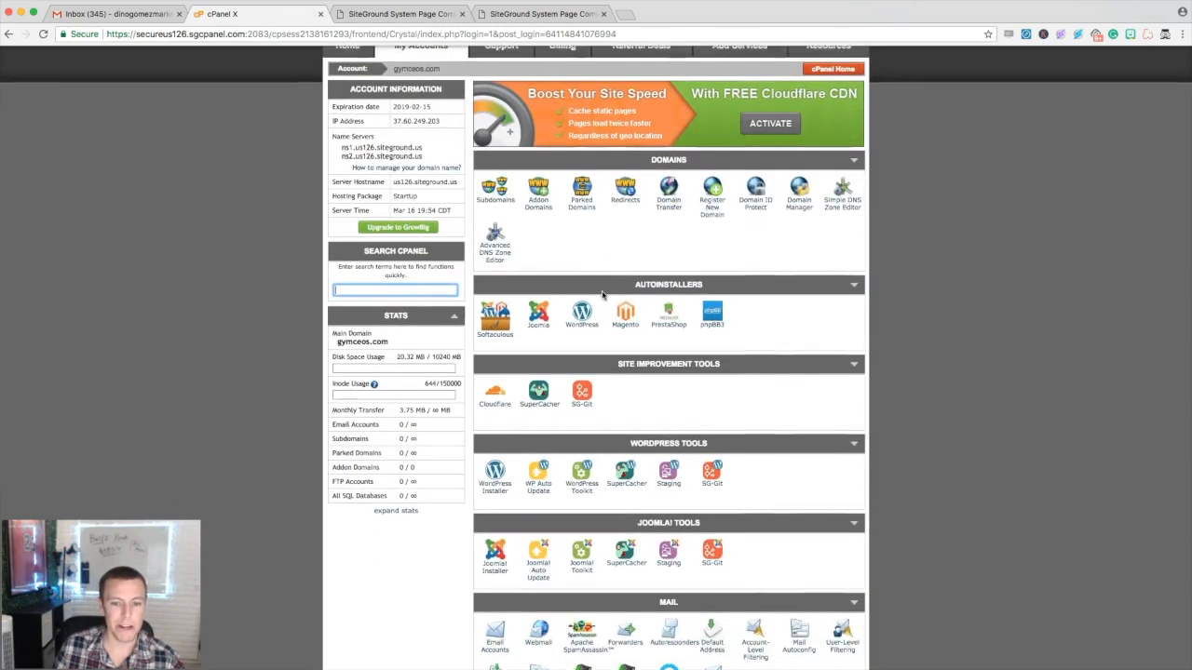
left_click(609, 294)
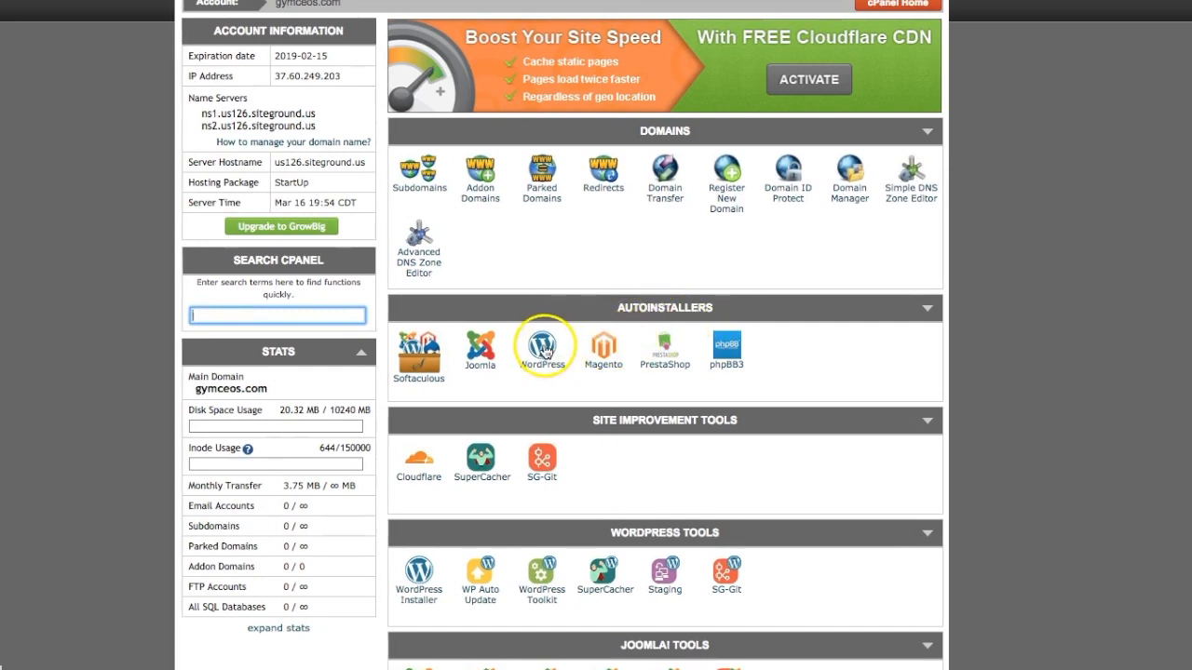
left_click(544, 348)
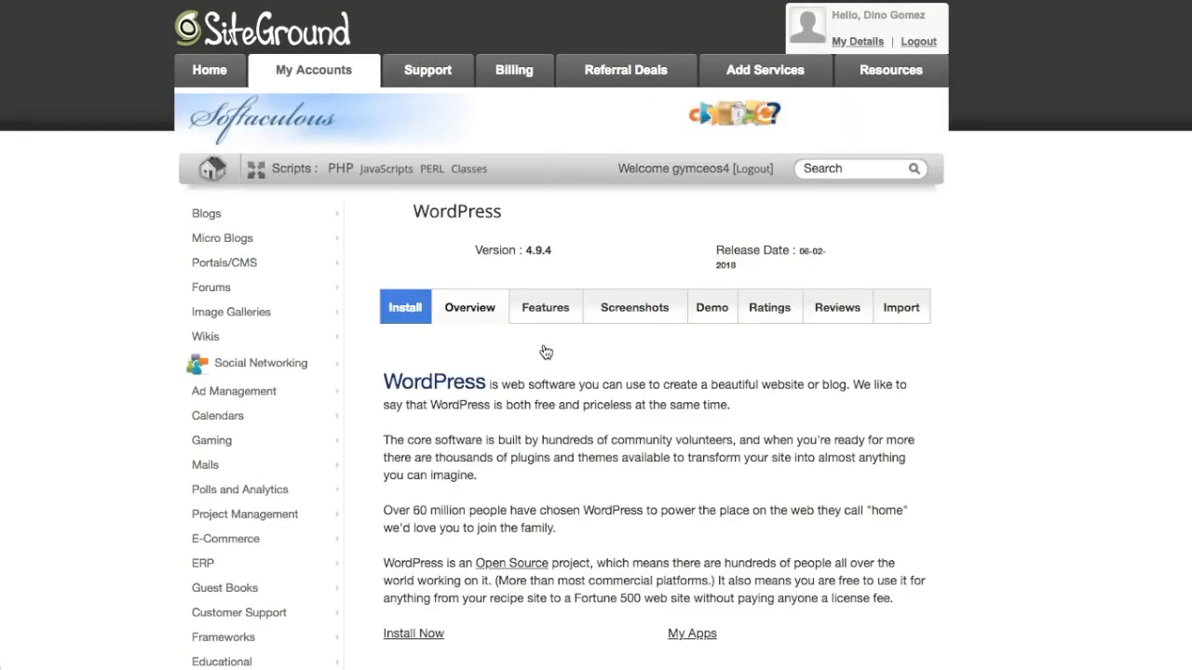
scroll(617, 350, "down", 5)
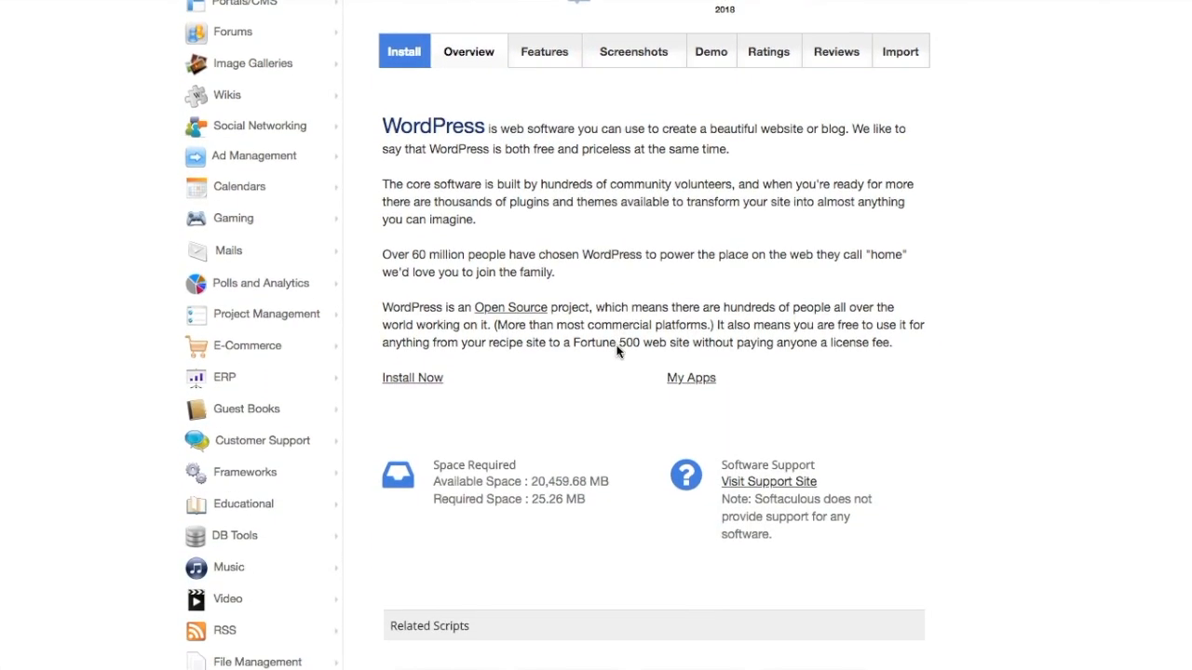
left_click(413, 379)
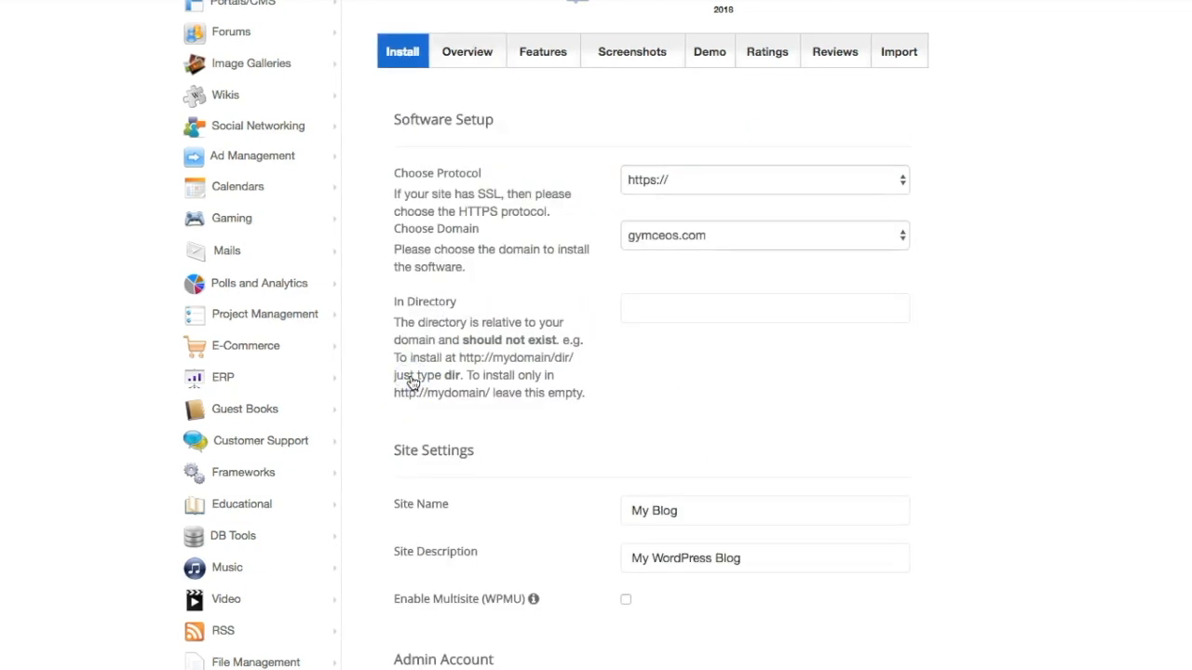
left_click(755, 297)
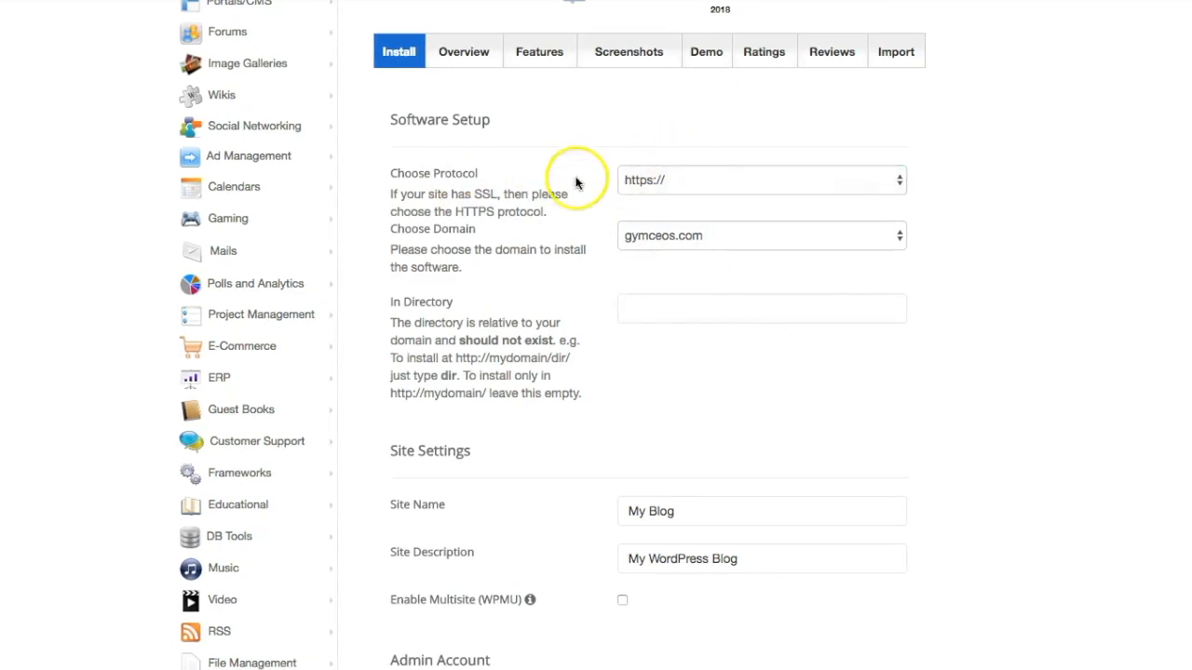
left_click(673, 184)
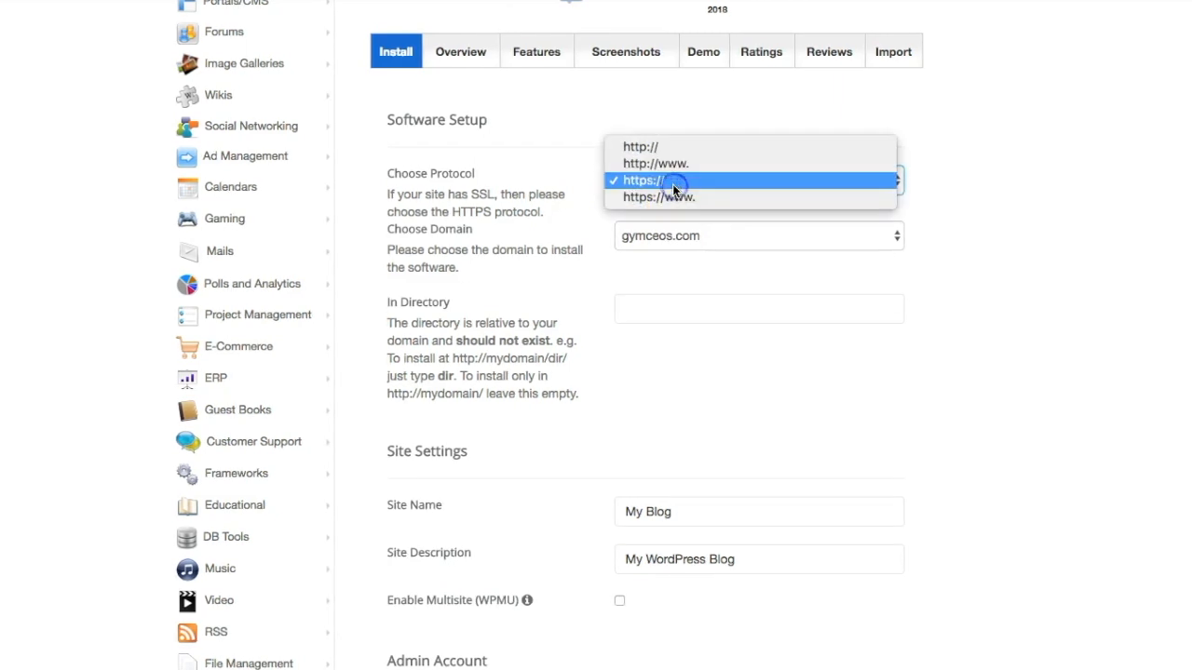
left_click(672, 183)
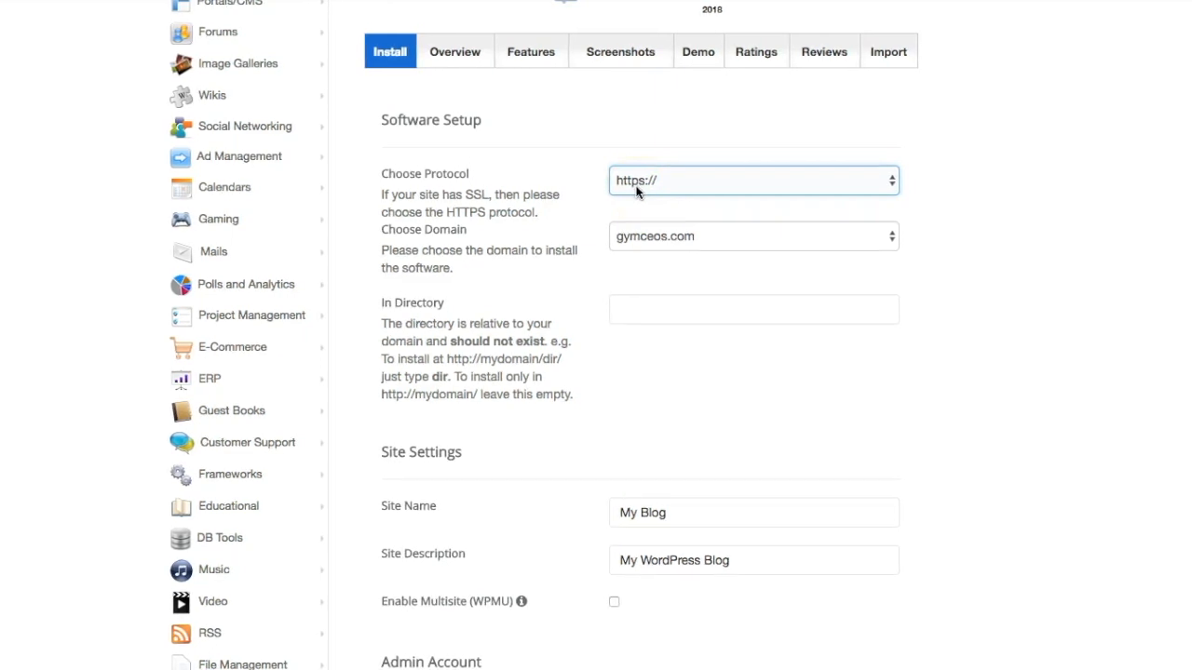
left_click(654, 238)
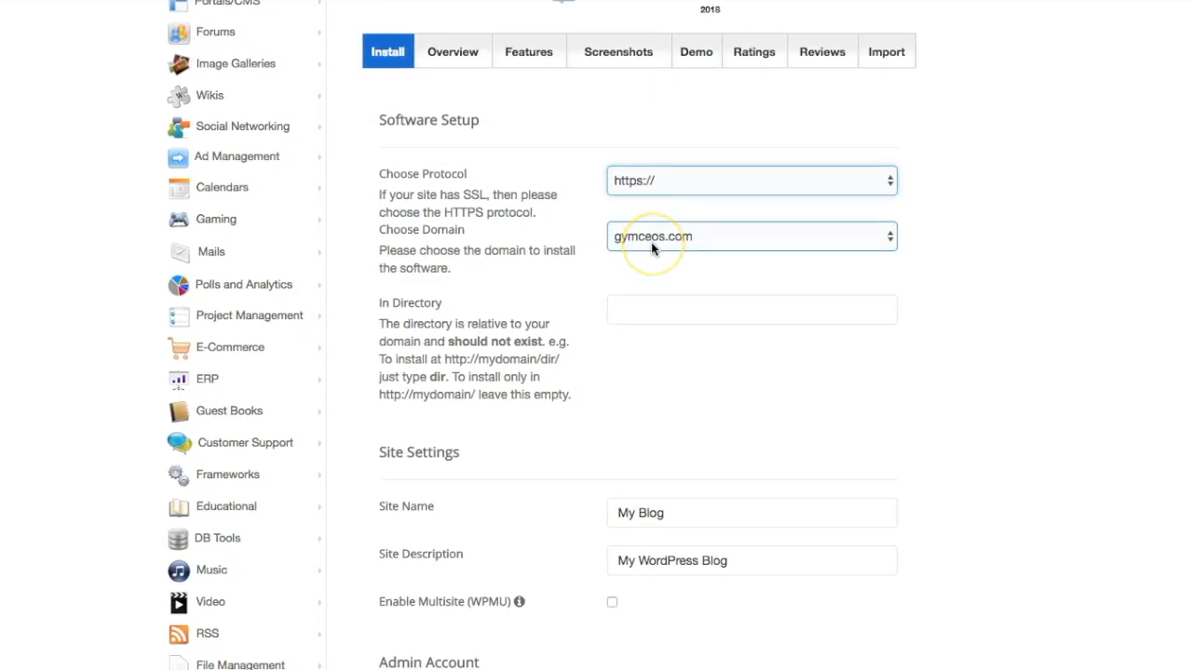
left_click(628, 352)
scroll(629, 353, "down", 2)
scroll(629, 361, "down", 2)
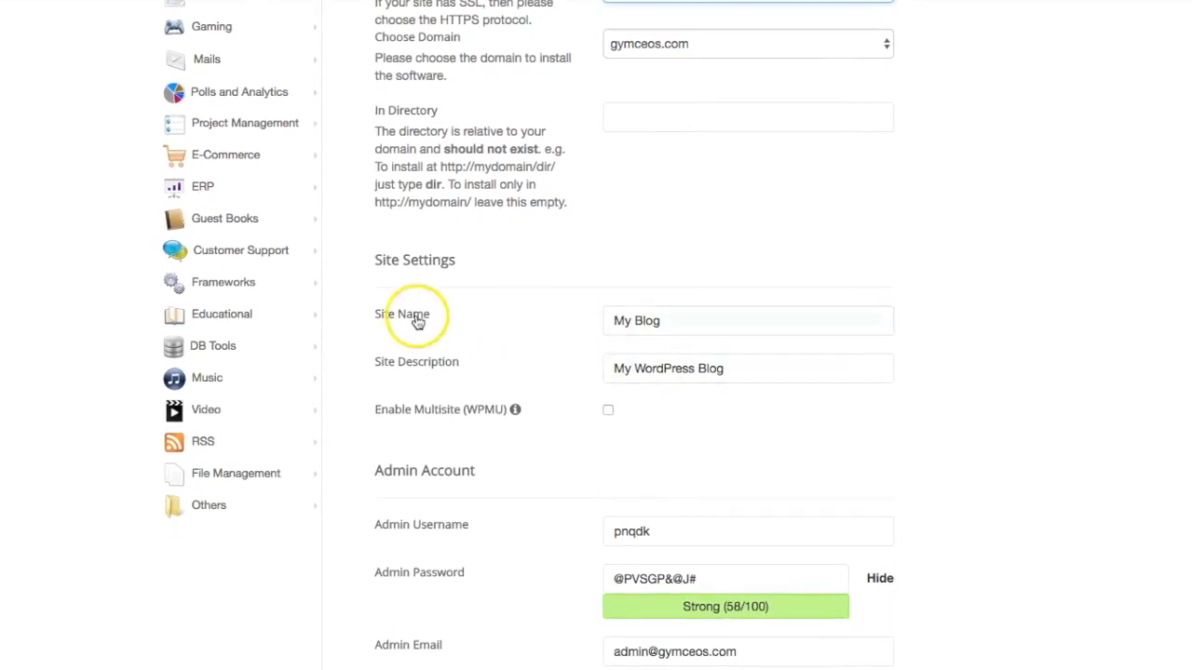
- Replace the default site name My Blog with Gym CEOS
triple_click(643, 322)
type("Gym ")
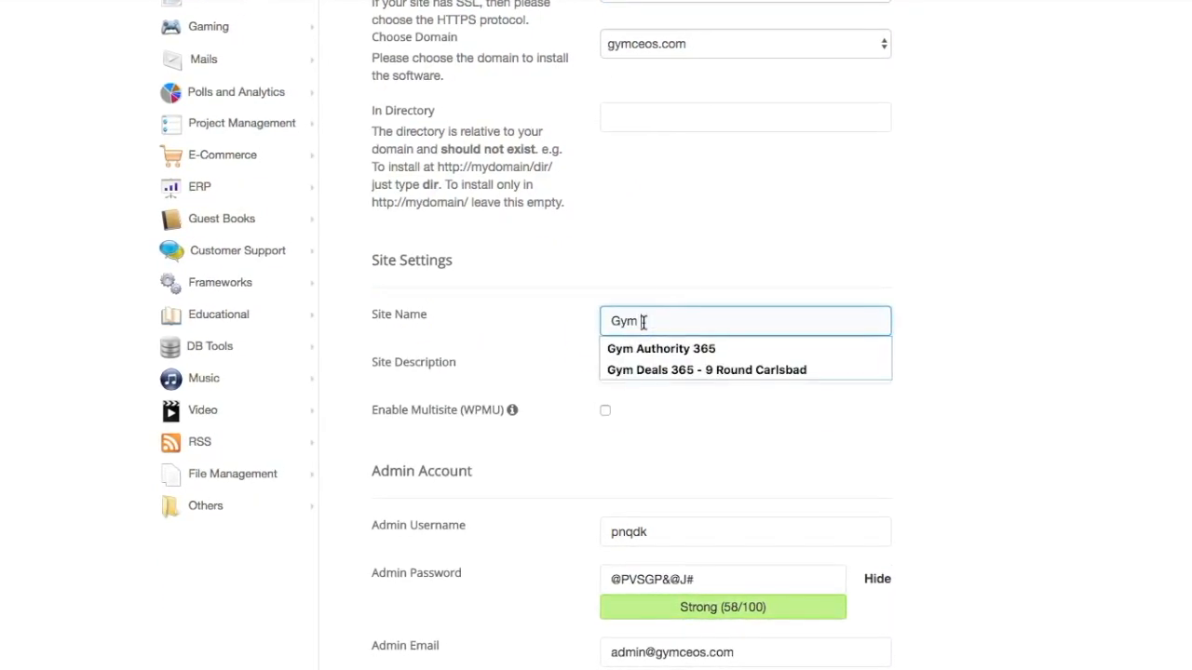
type("CeoEOS")
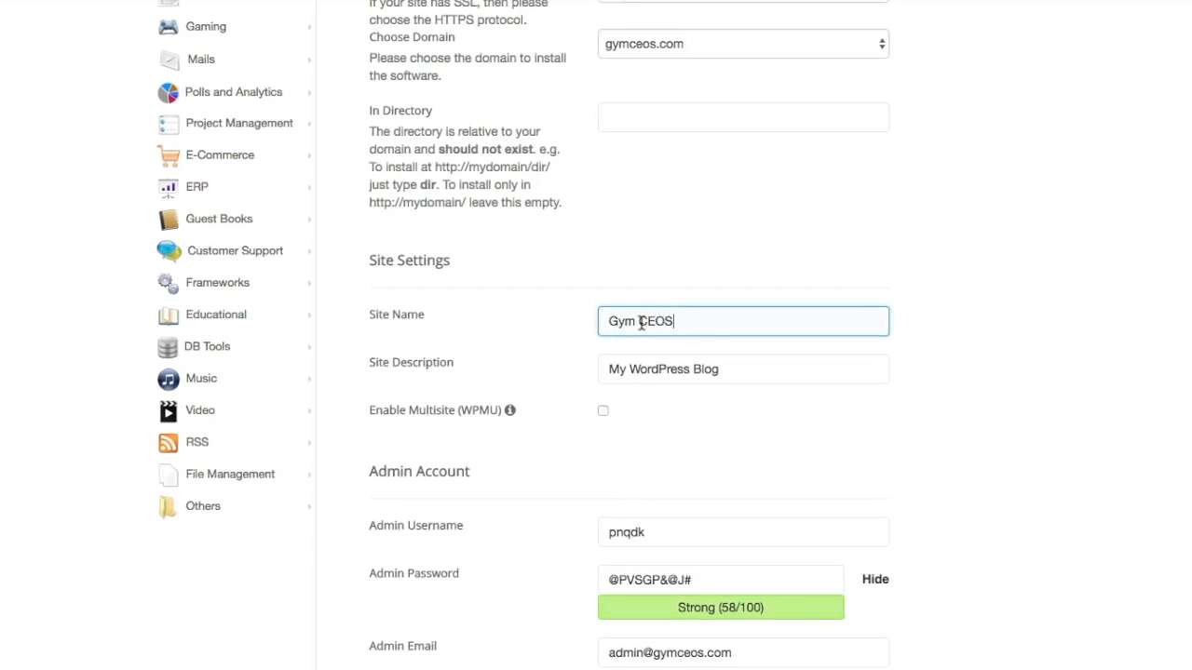
left_click(651, 357)
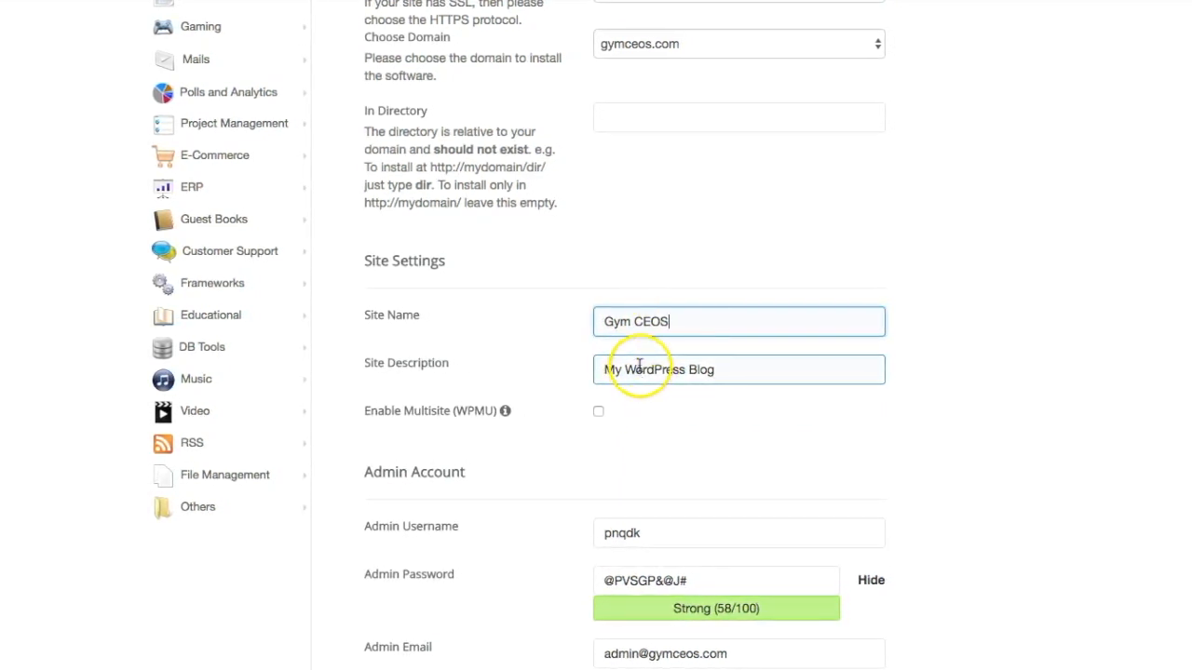
left_click(674, 320)
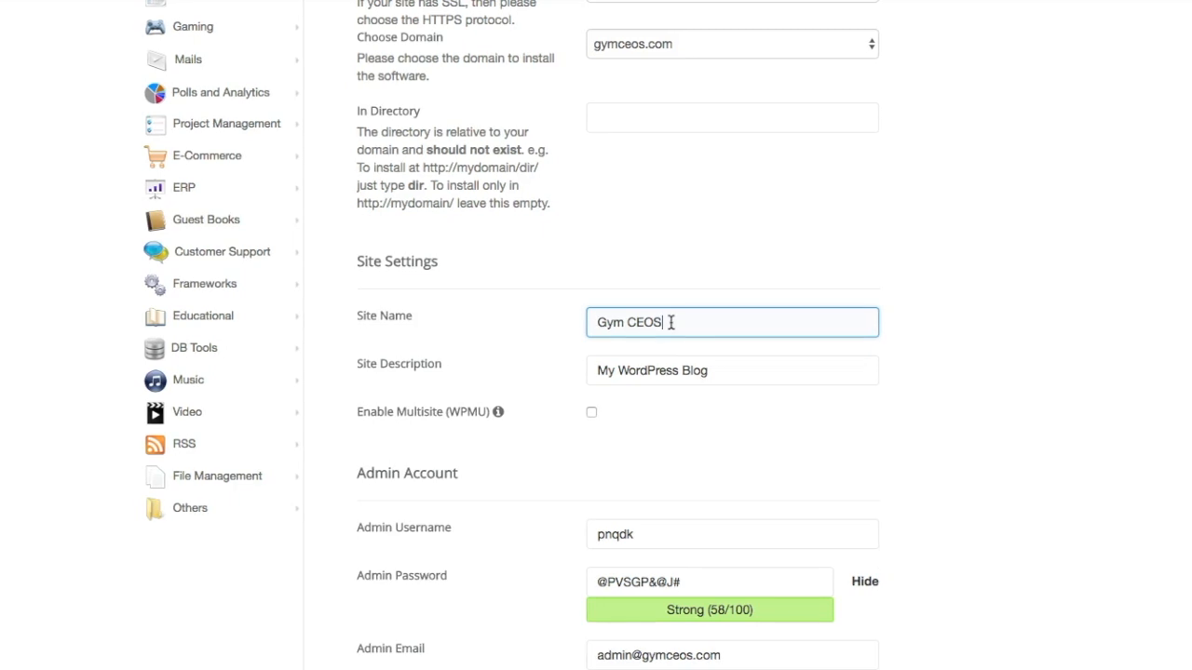
- Replace the site description with The Best Marketing Company for Gyms
left_click(652, 367)
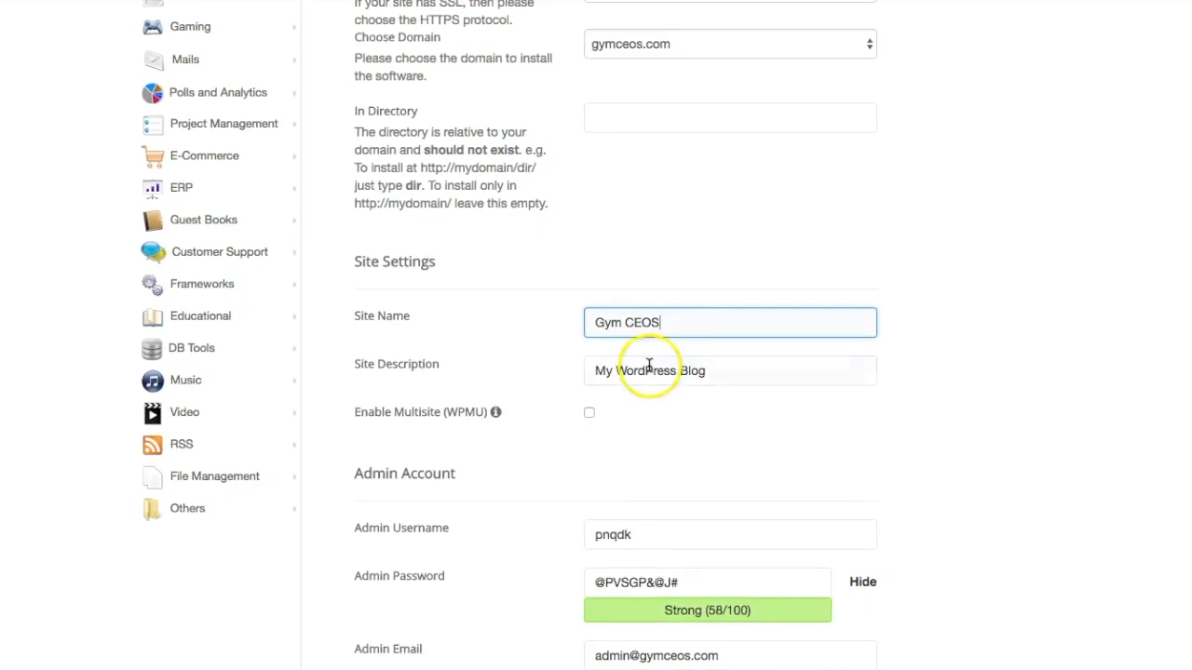
triple_click(636, 370)
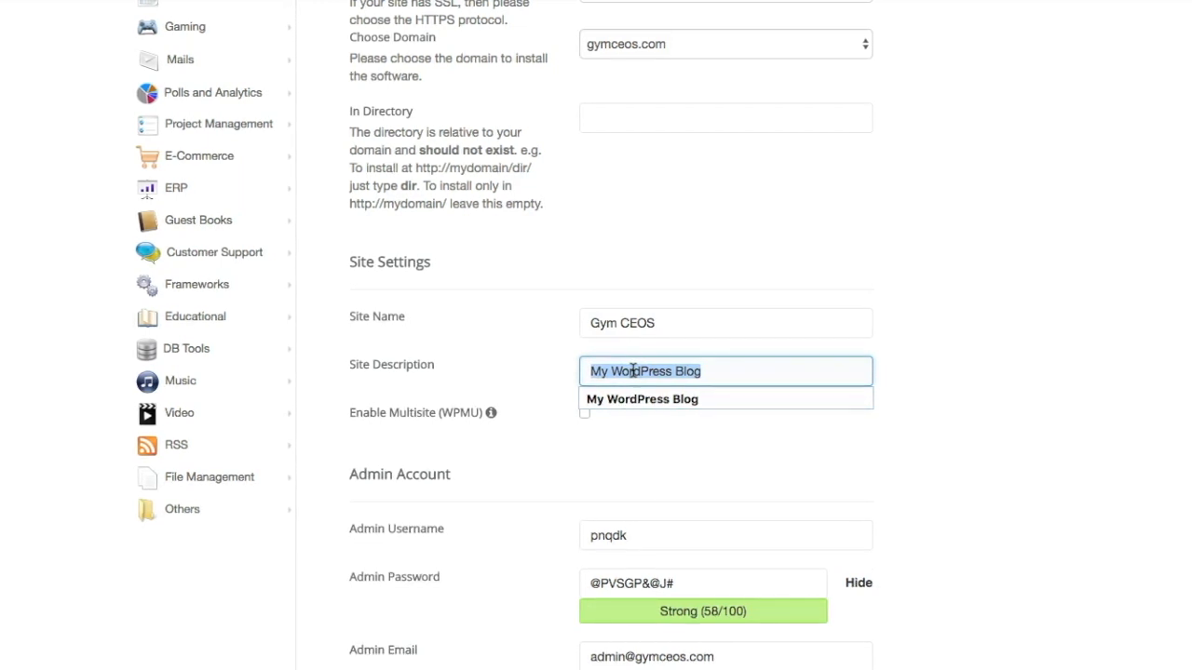
type("A")
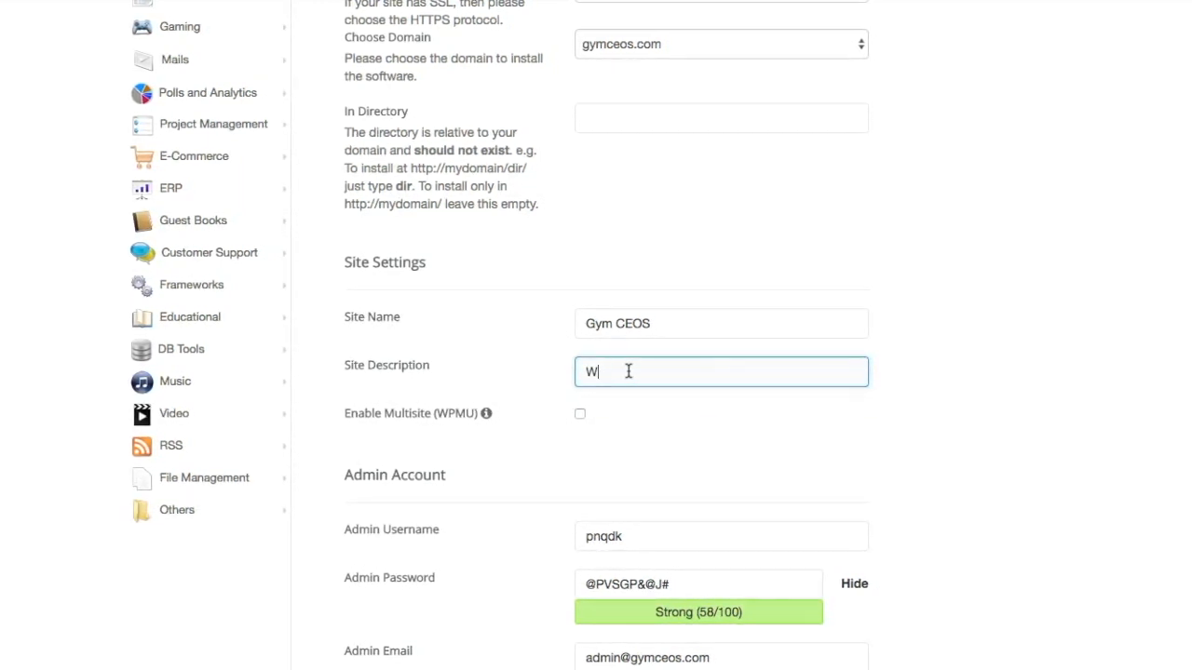
key("BackSpace")
type("The Best Marketing Company for Gyms")
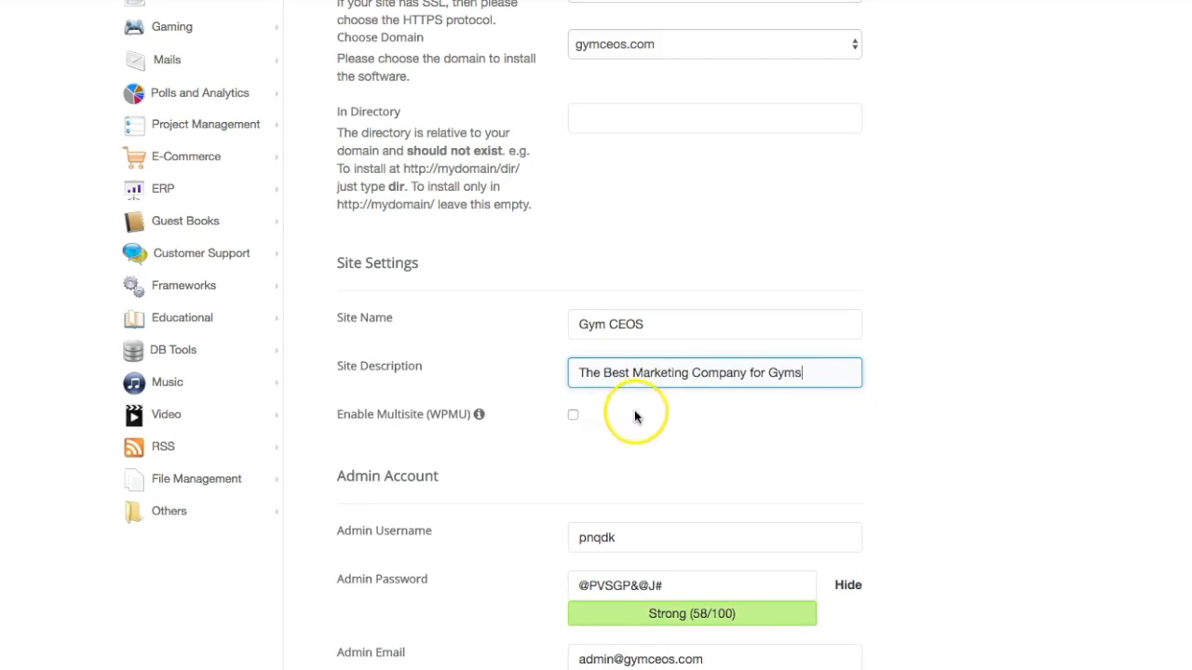
- Go past the Admin Account, Language, Plugins and Theme options and install WordPress on gymceos.com
scroll(771, 391, "down", 4)
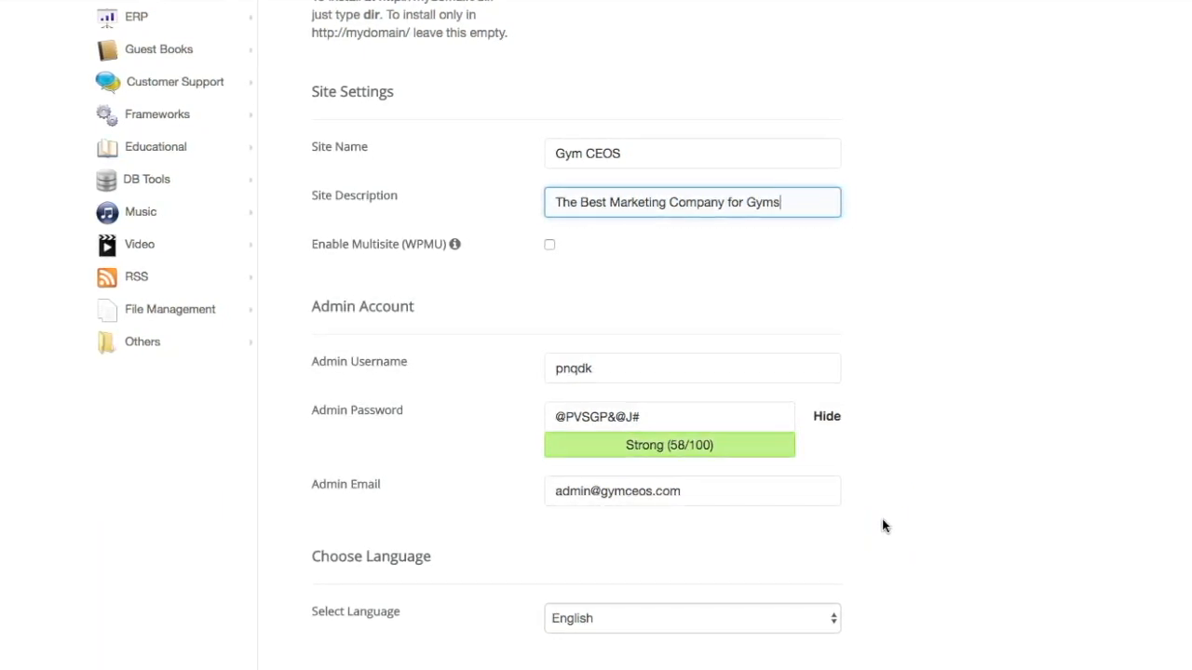
left_click(596, 373)
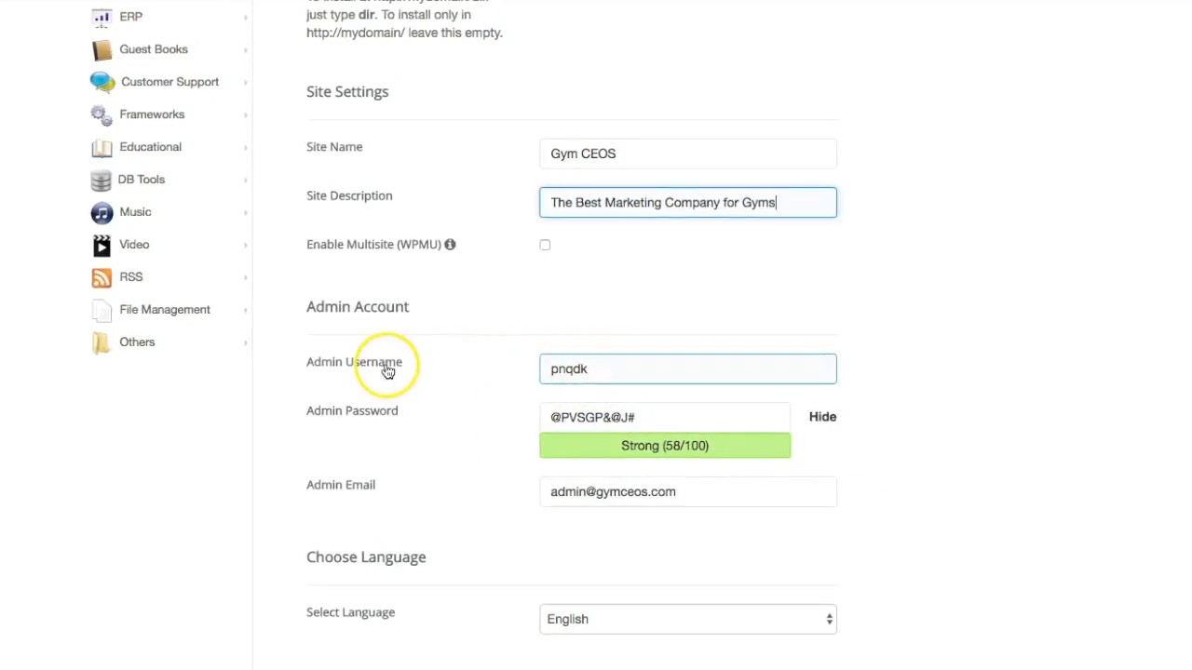
scroll(515, 449, "down", 3)
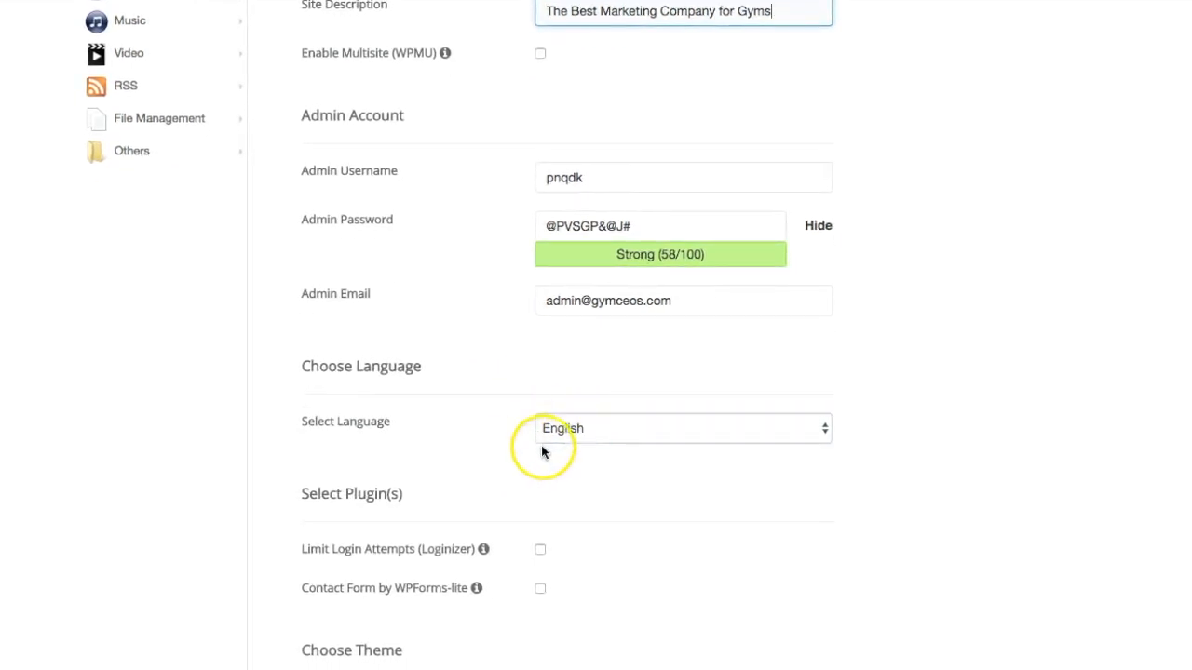
scroll(541, 445, "down", 1)
scroll(568, 451, "down", 3)
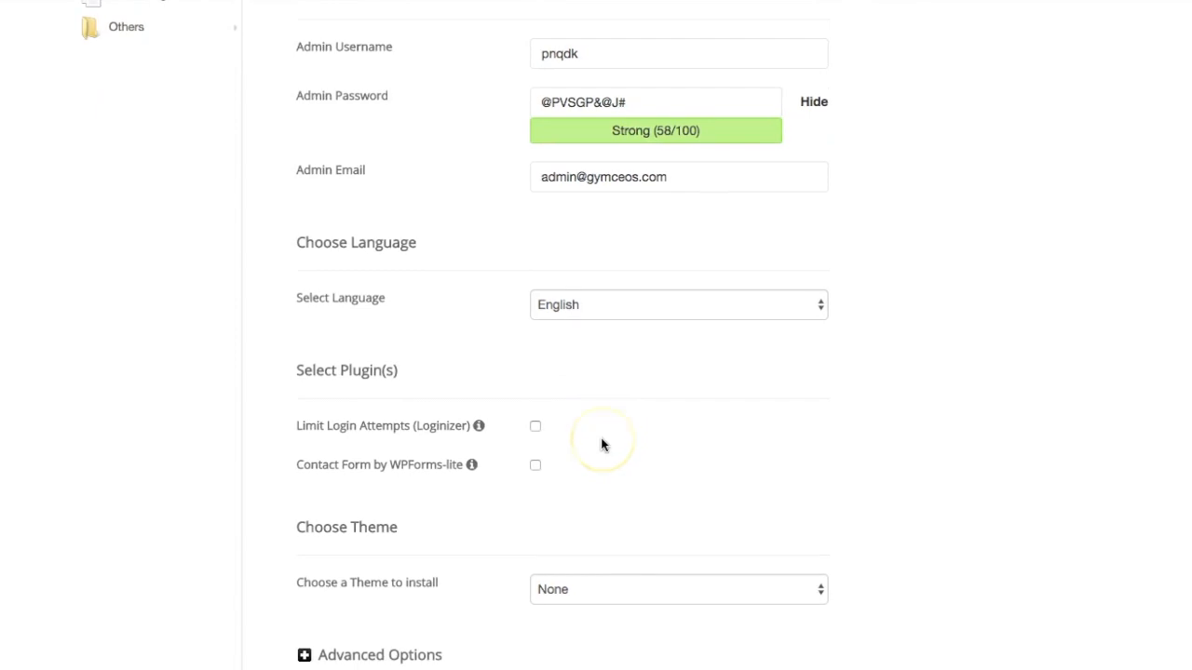
scroll(600, 446, "down", 1)
scroll(600, 445, "down", 1)
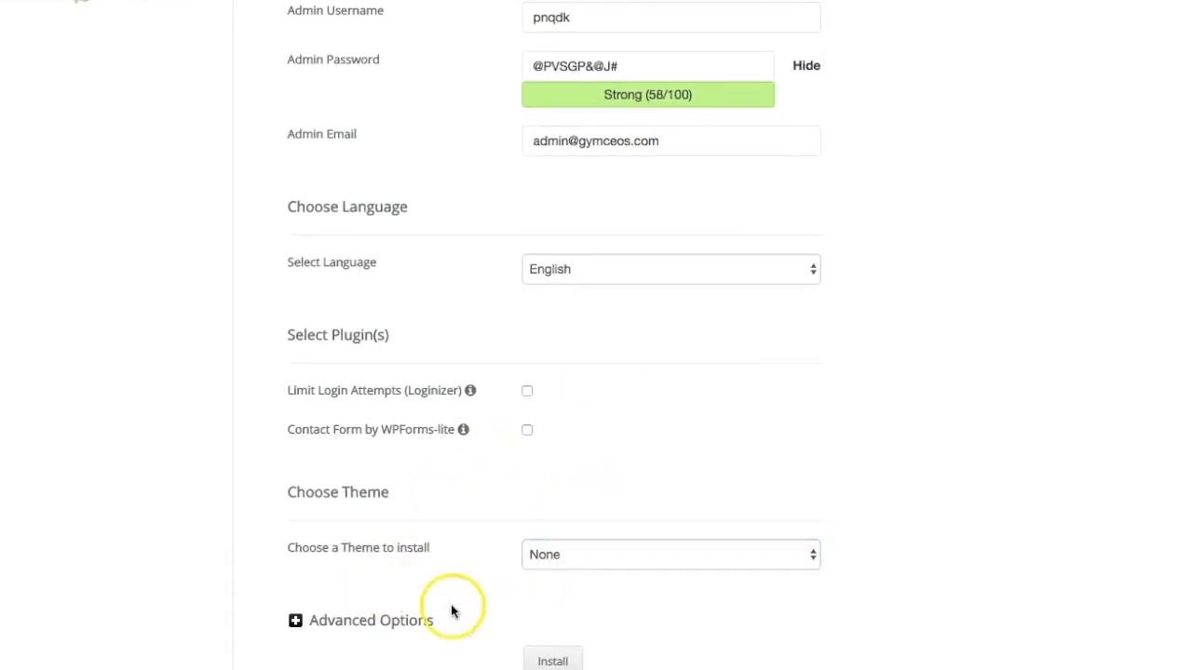
left_click(549, 657)
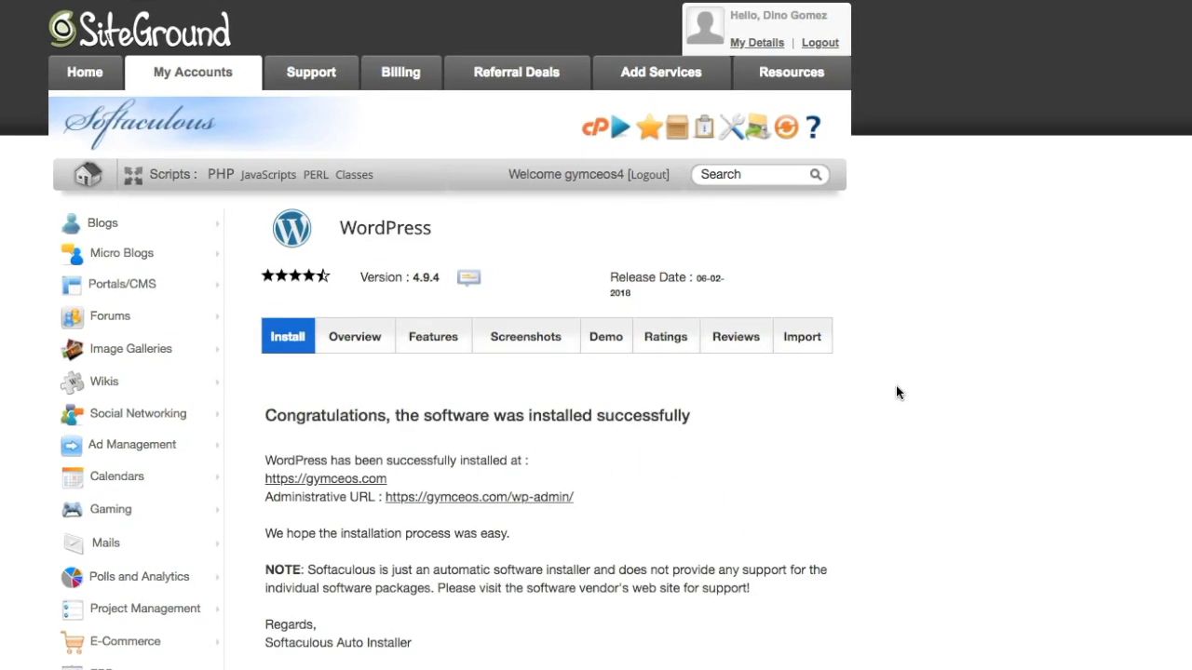
left_click(837, 405)
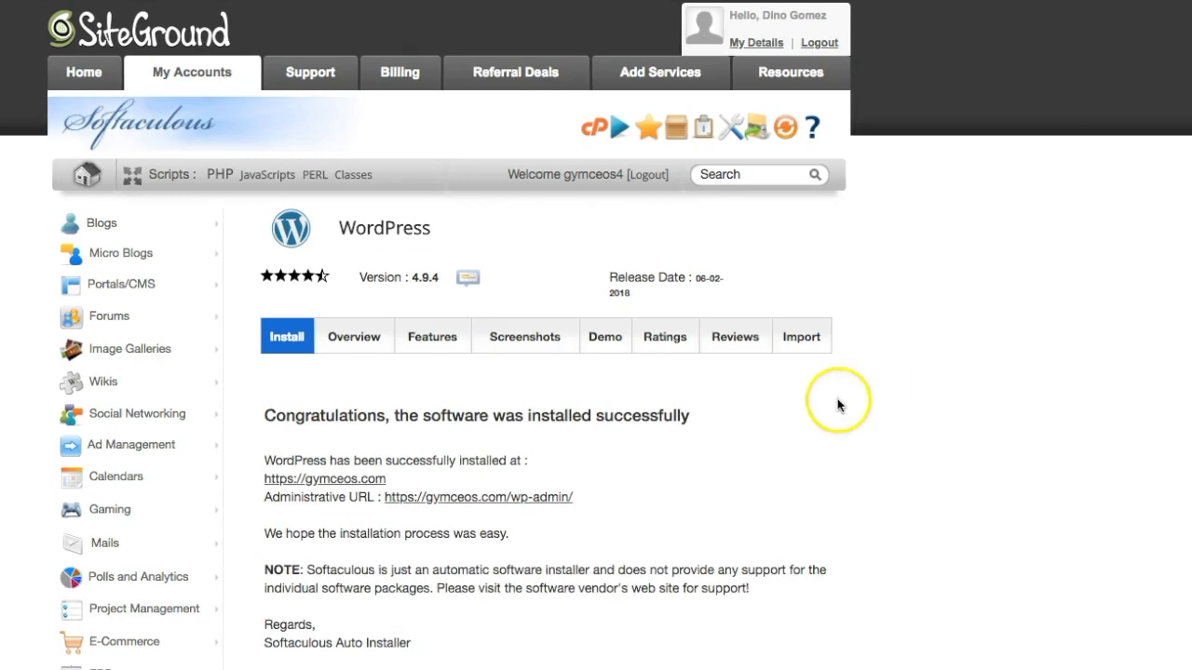
right_click(309, 482)
left_click(569, 424)
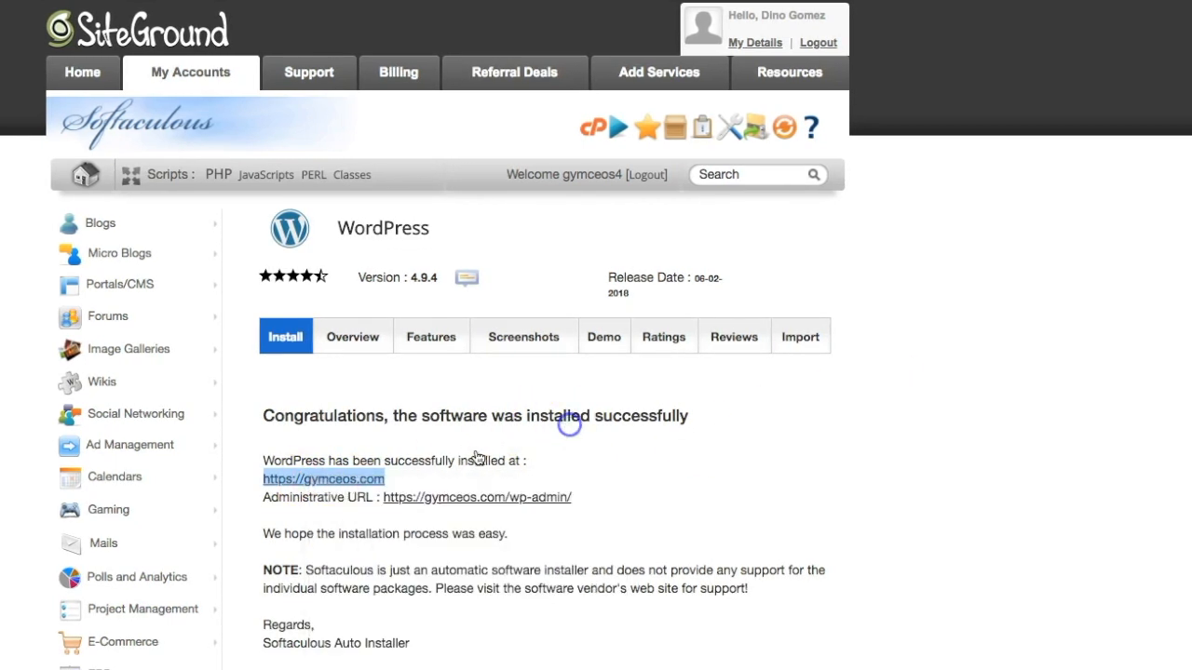
right_click(317, 484)
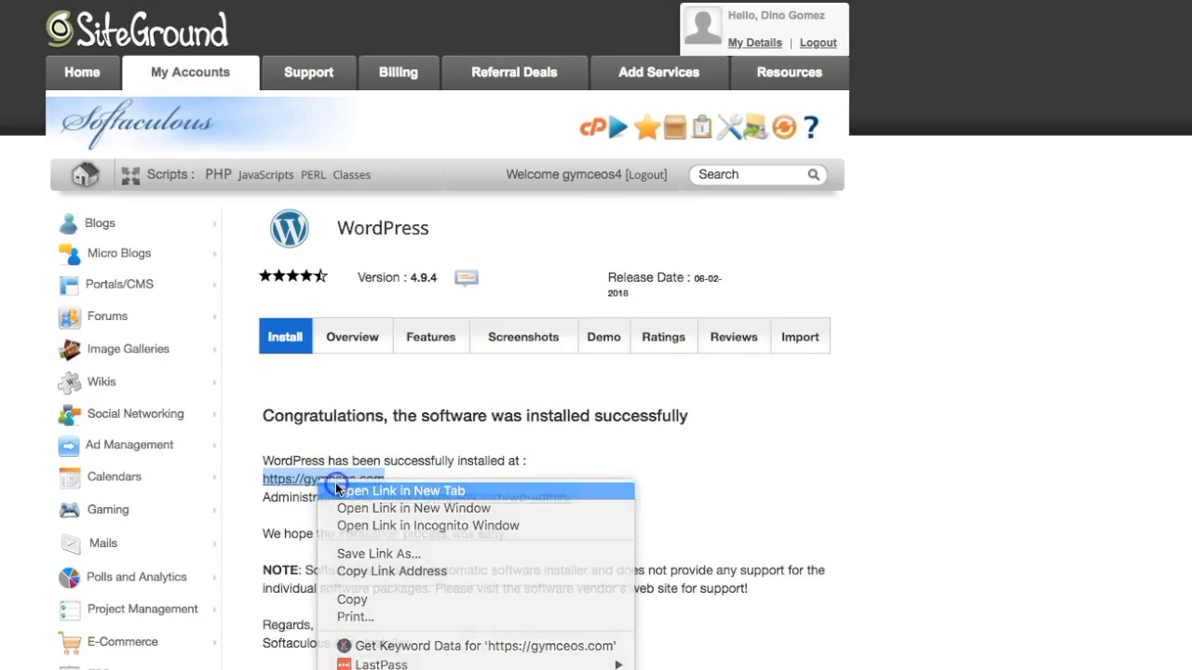
left_click(332, 487)
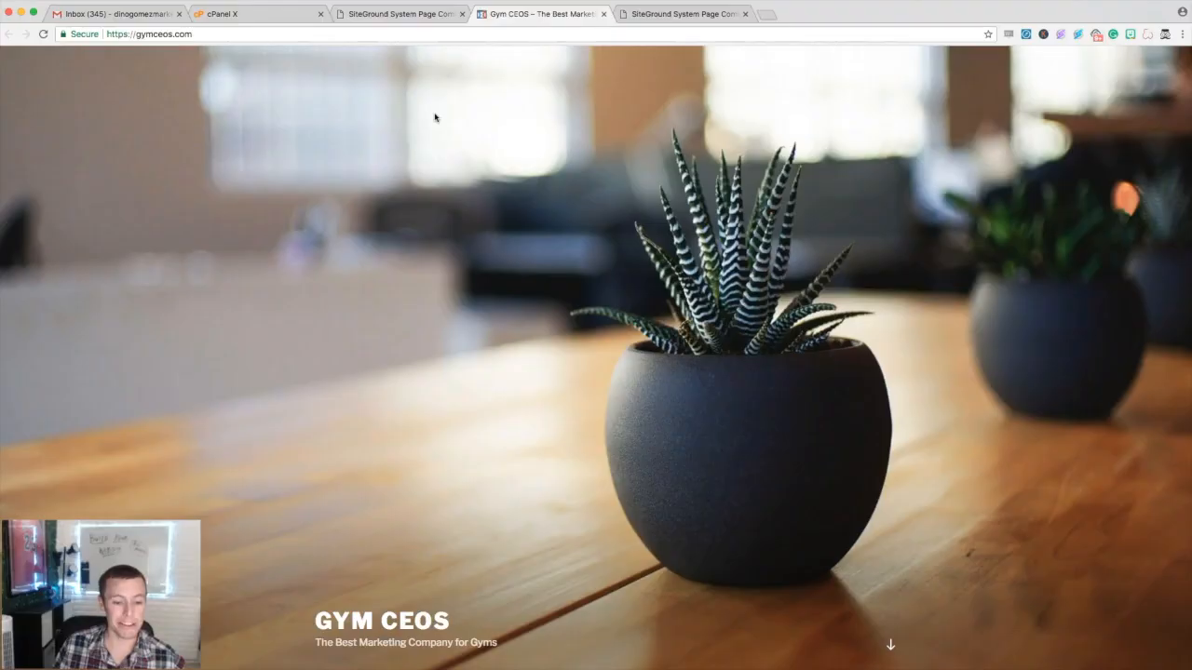
- Scroll through the GYM CEOS homepage and its default SiteGround resources post
scroll(422, 133, "down", 3)
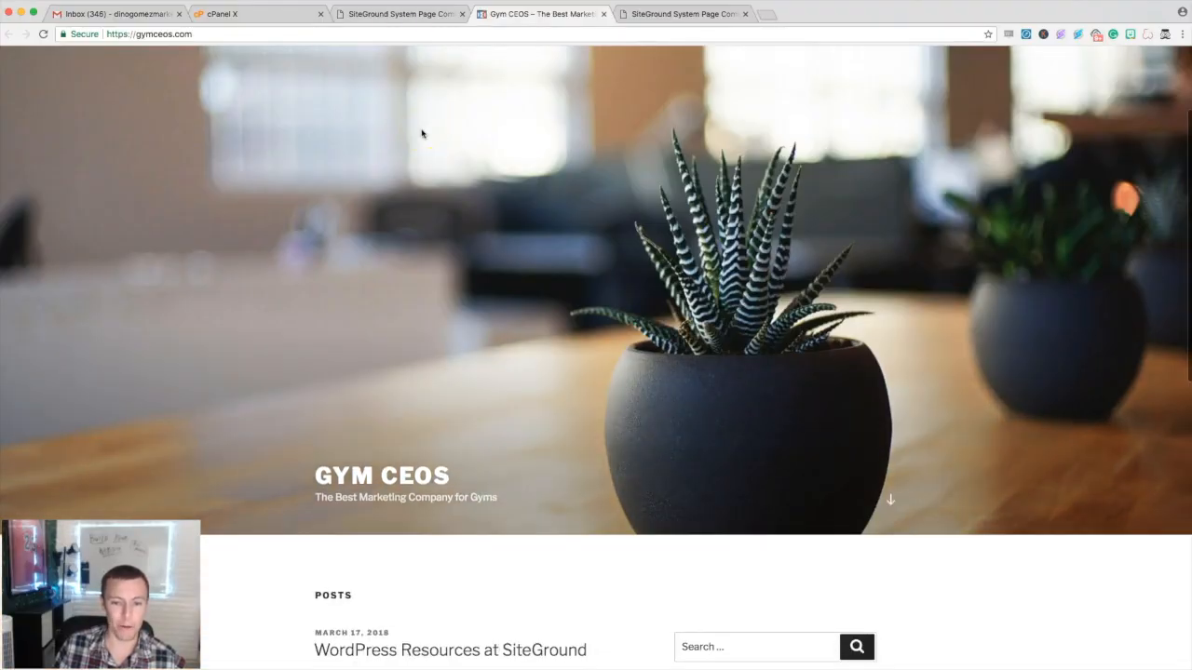
scroll(422, 133, "up", 3)
scroll(422, 133, "down", 3)
scroll(421, 133, "down", 5)
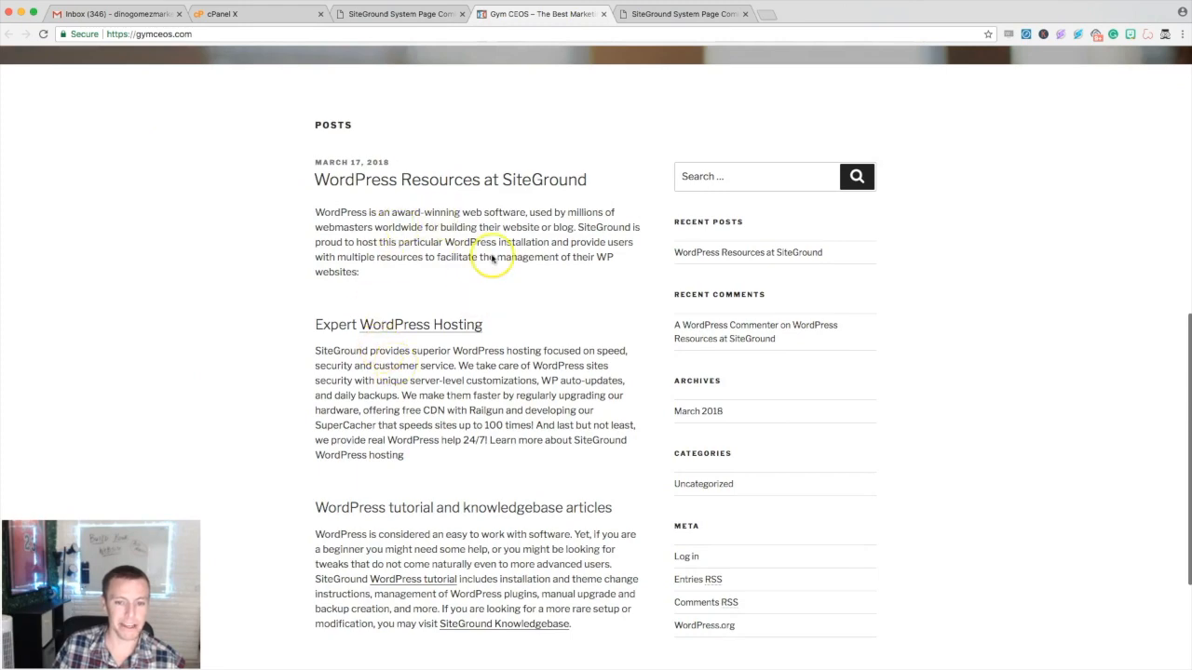
scroll(493, 259, "down", 3)
scroll(492, 259, "up", 15)
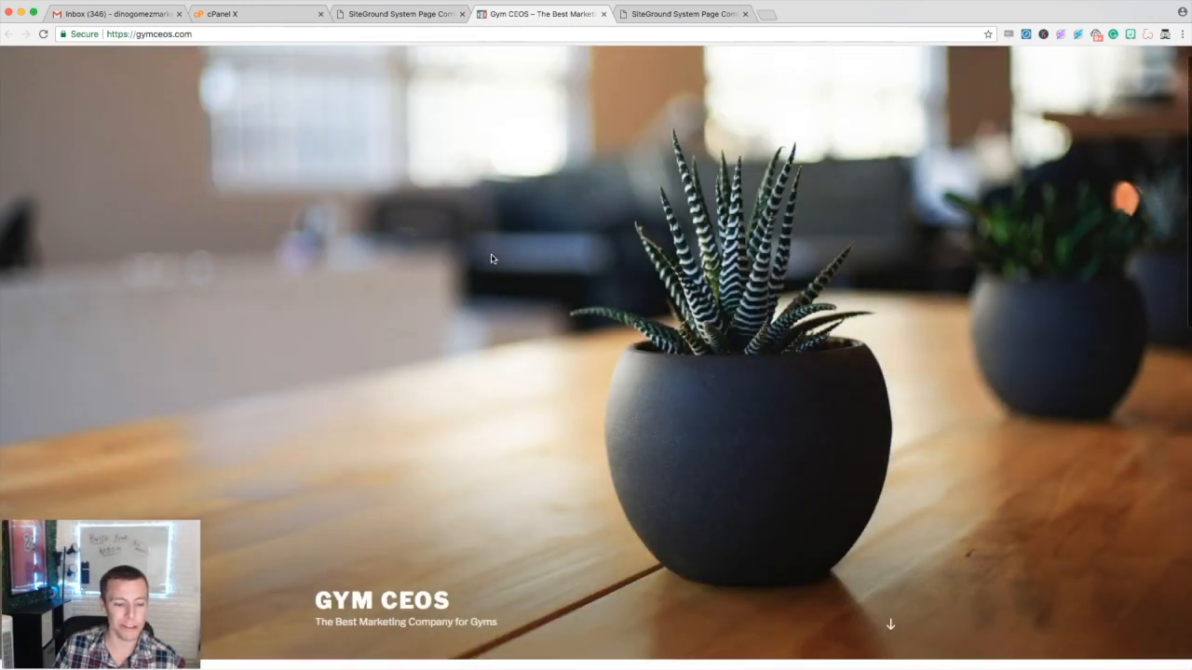
scroll(493, 259, "up", 1)
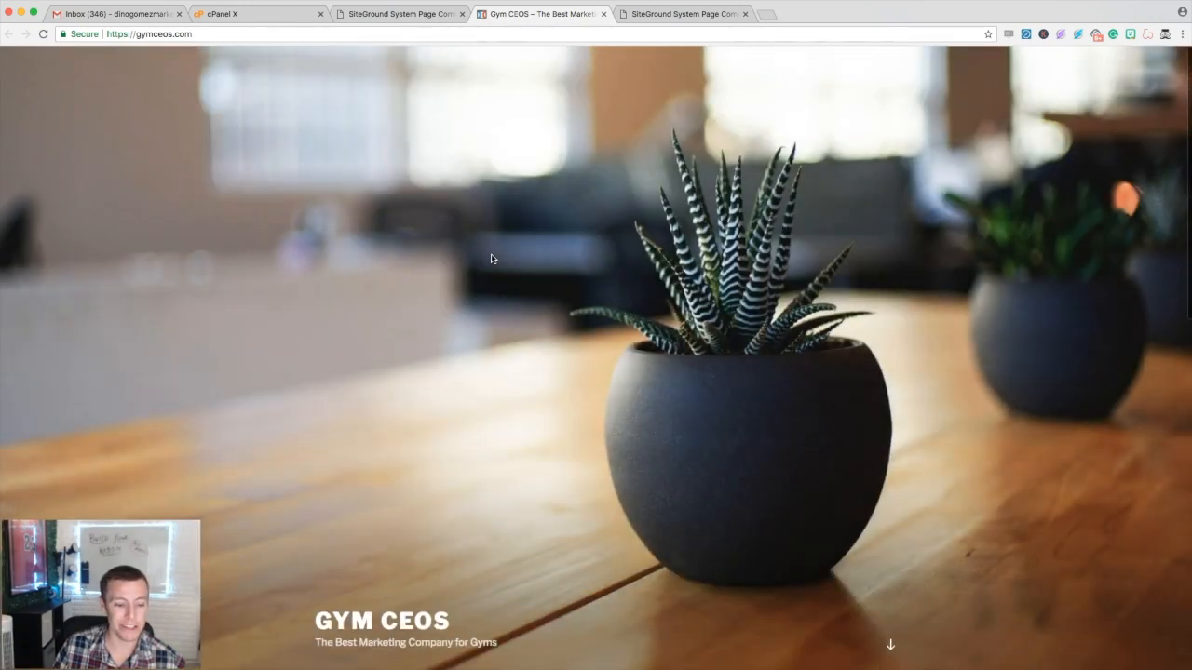
- Open the new installation's wp-admin address from the Softaculous success summary in a new tab
left_click(381, 18)
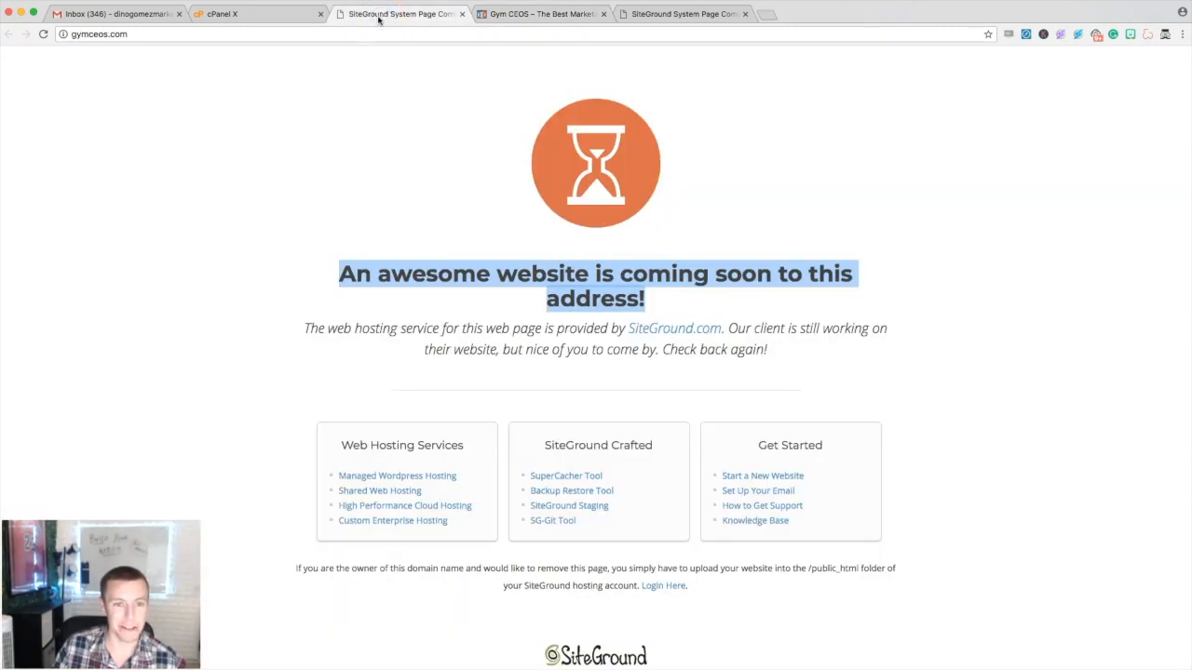
left_click(278, 15)
scroll(606, 207, "down", 2)
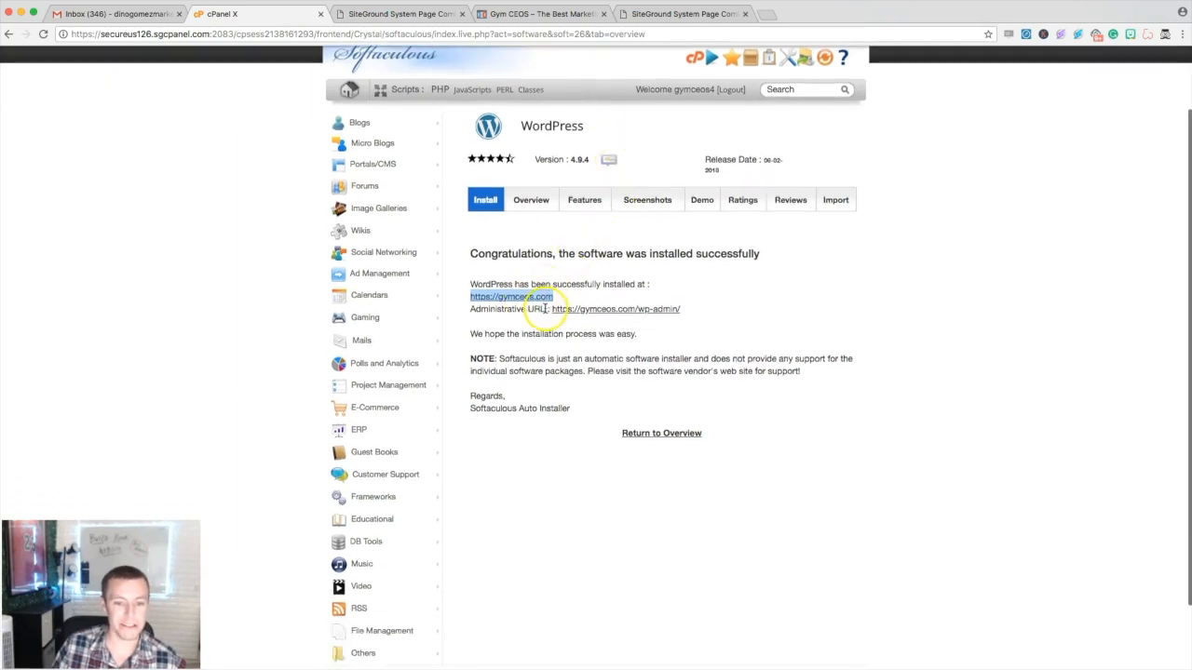
left_click_drag(546, 309, 471, 309)
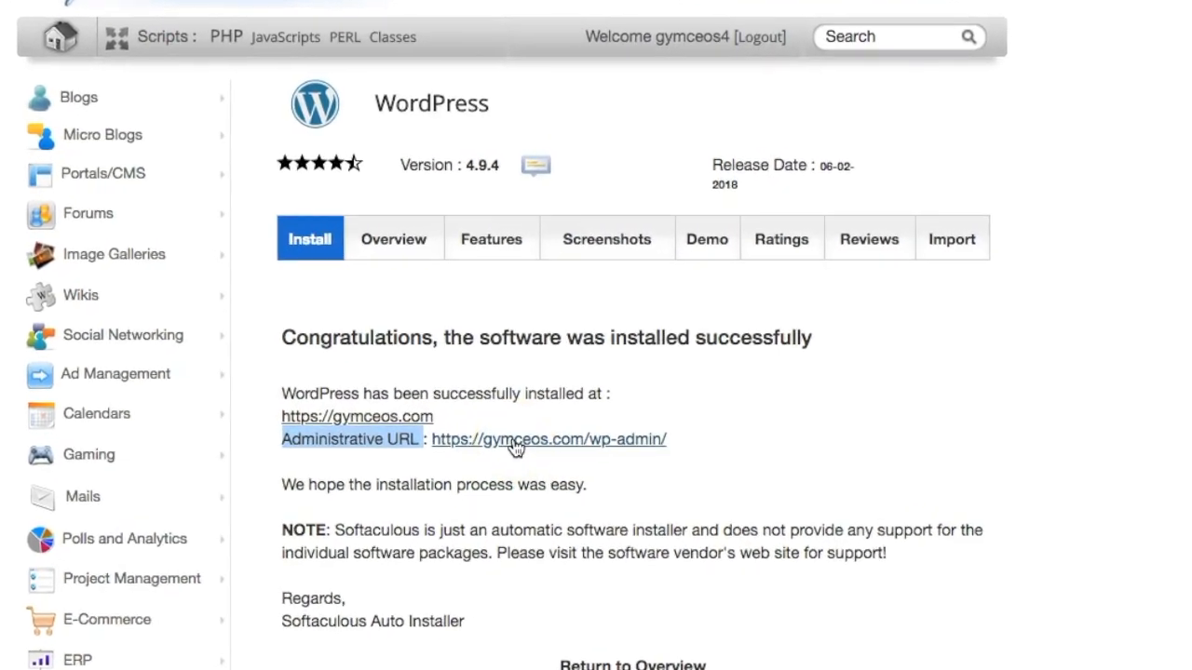
right_click(535, 447)
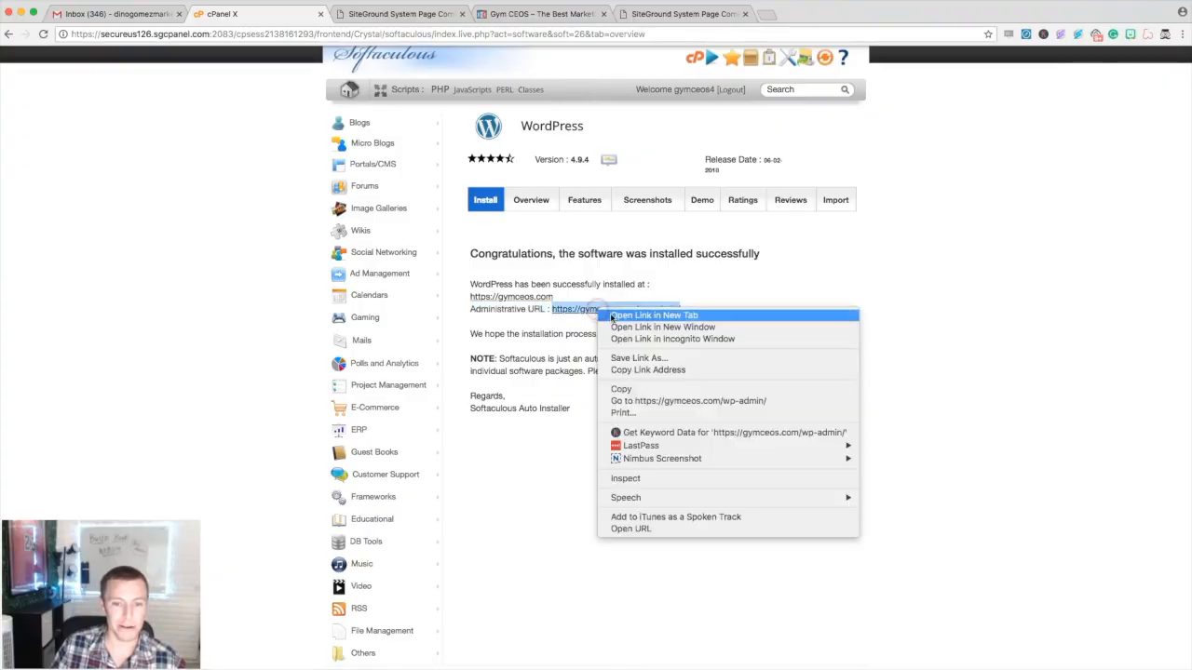
left_click(616, 318)
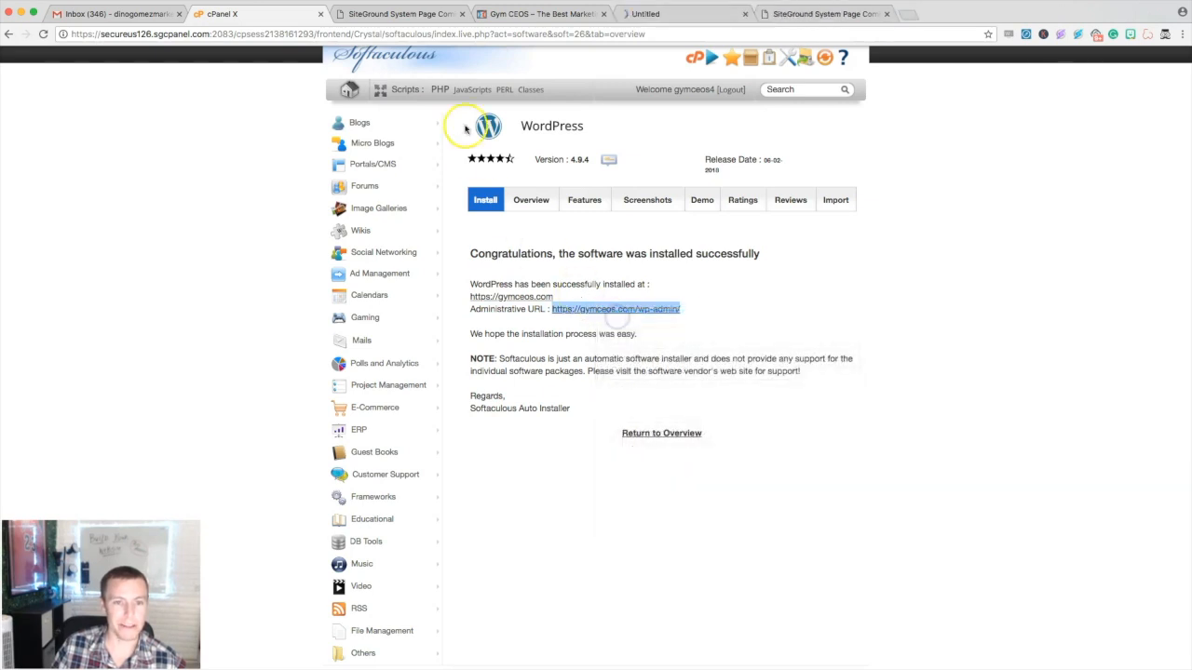
left_click(661, 14)
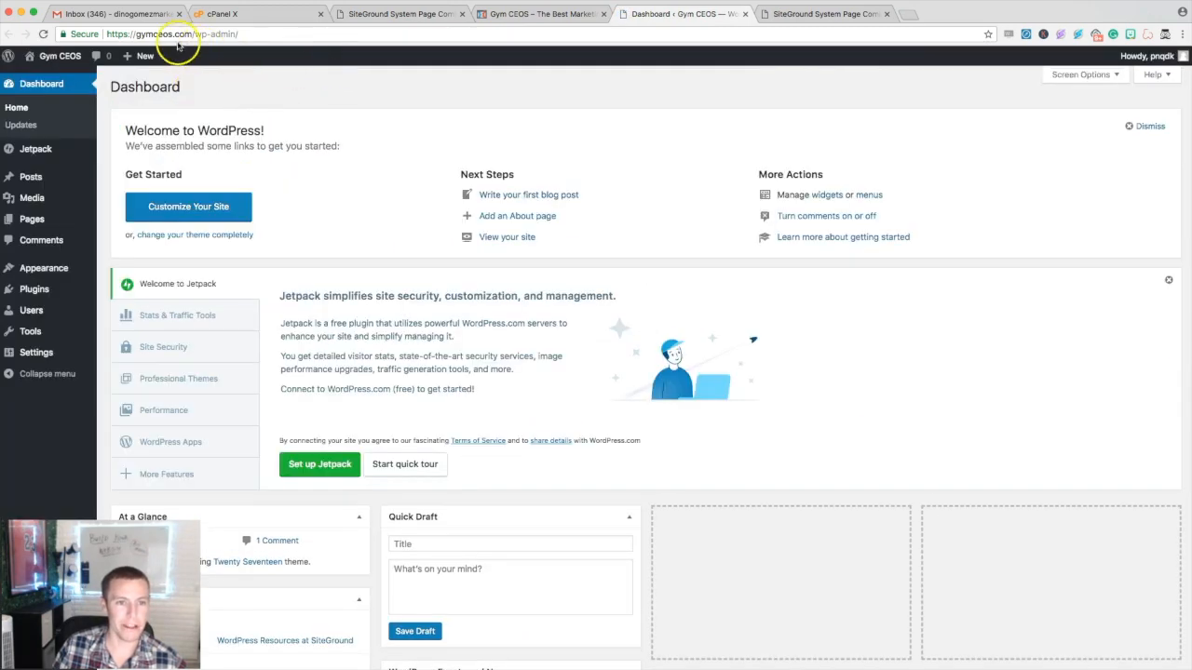
- Close the outdated coming-soon tab, recheck gymceos.com, and return to the Gym CEOS dashboard
left_click(355, 14)
left_click(279, 18)
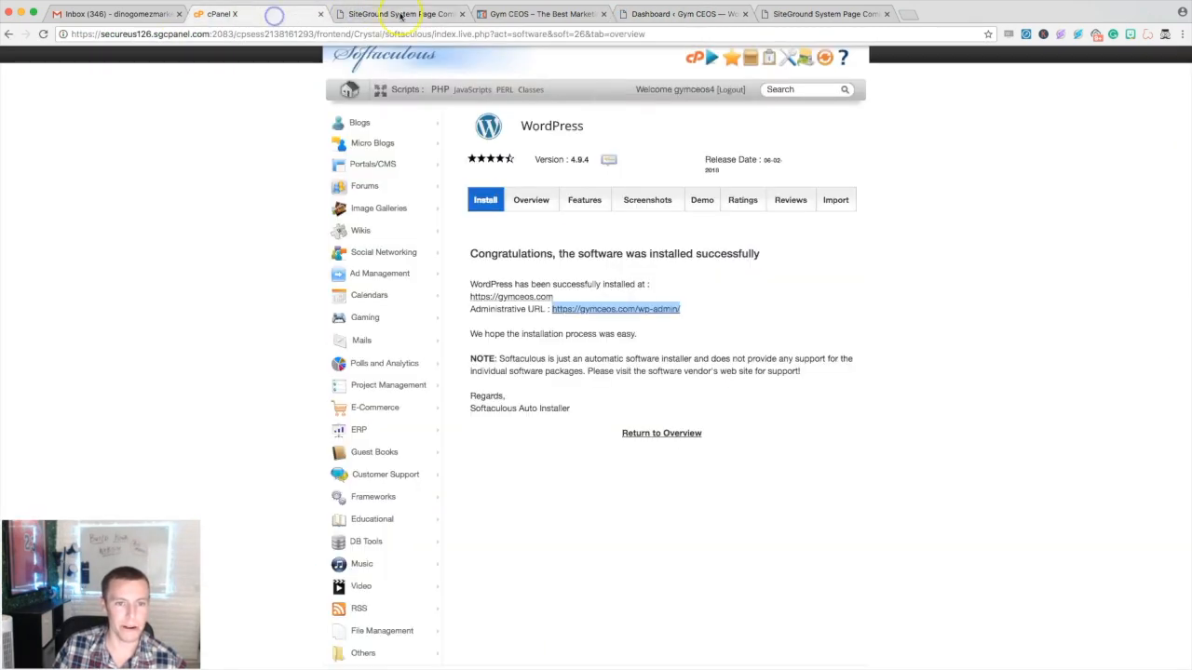
left_click(462, 14)
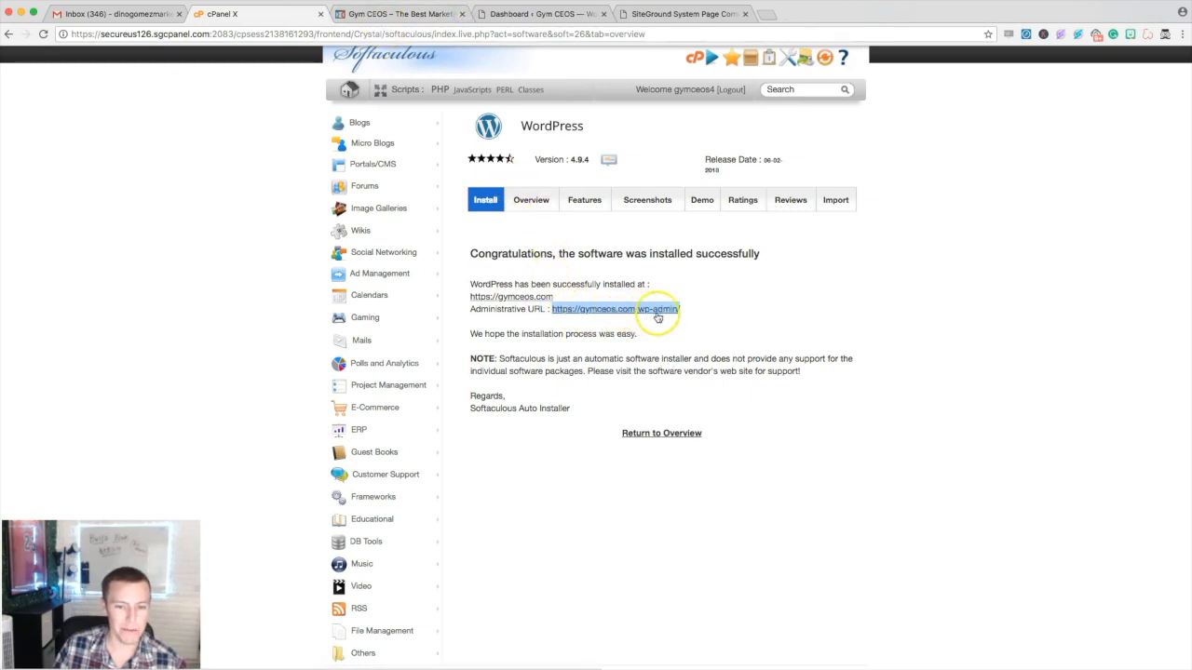
left_click(643, 15)
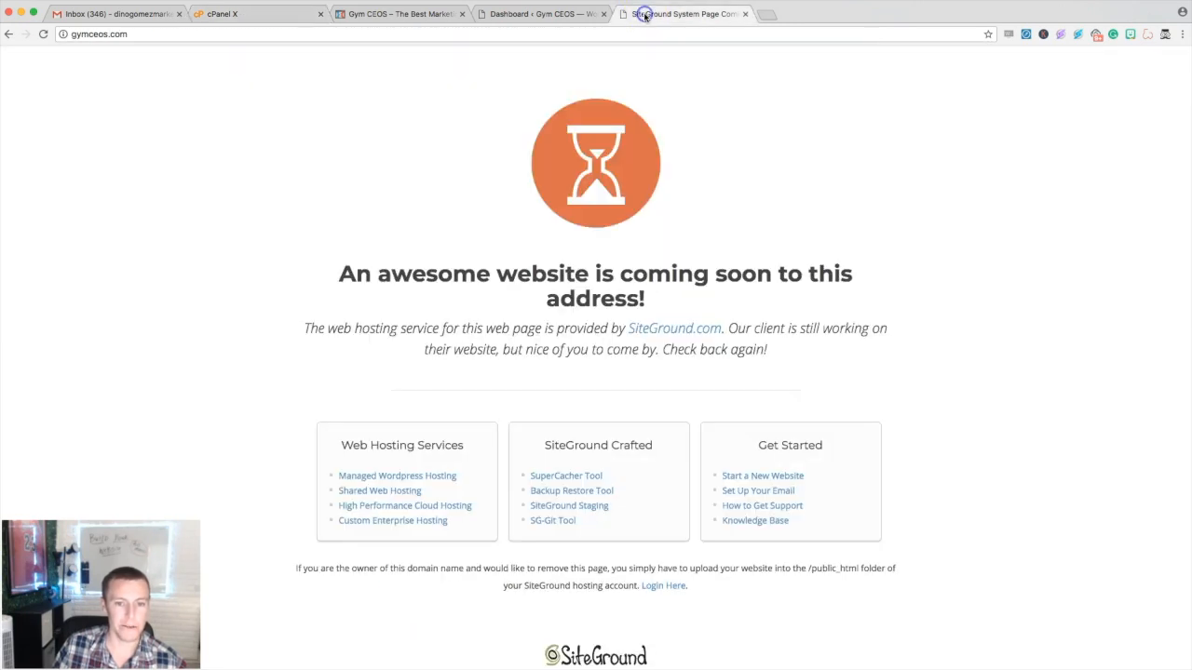
left_click(545, 16)
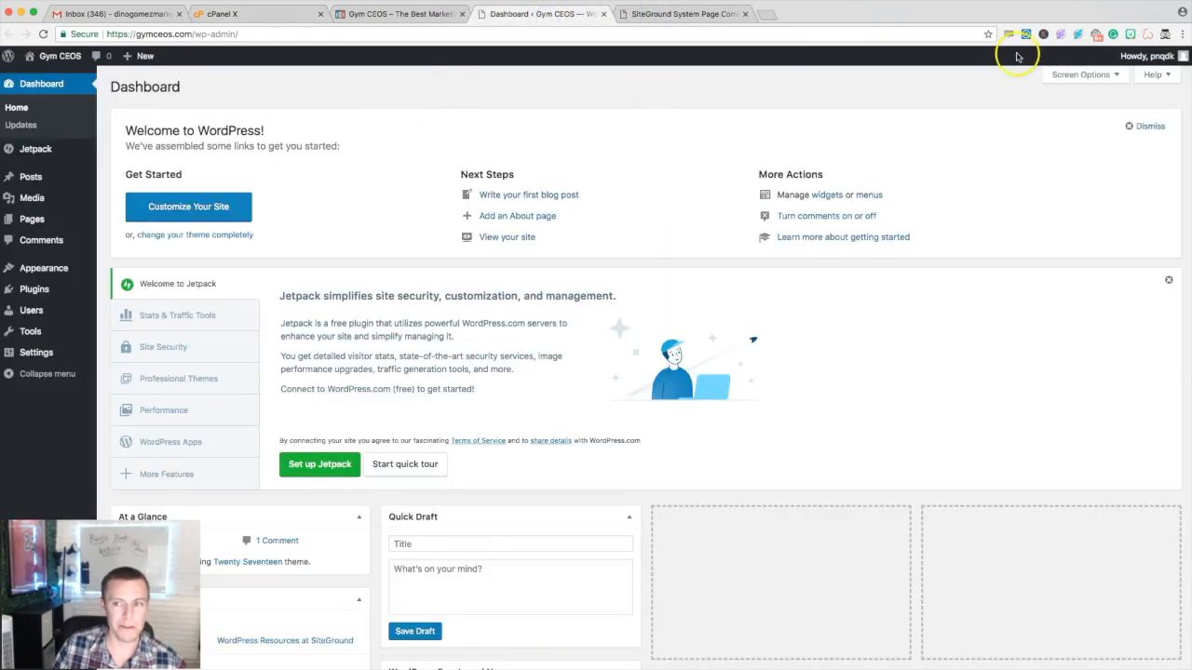
mouse_move(1130, 63)
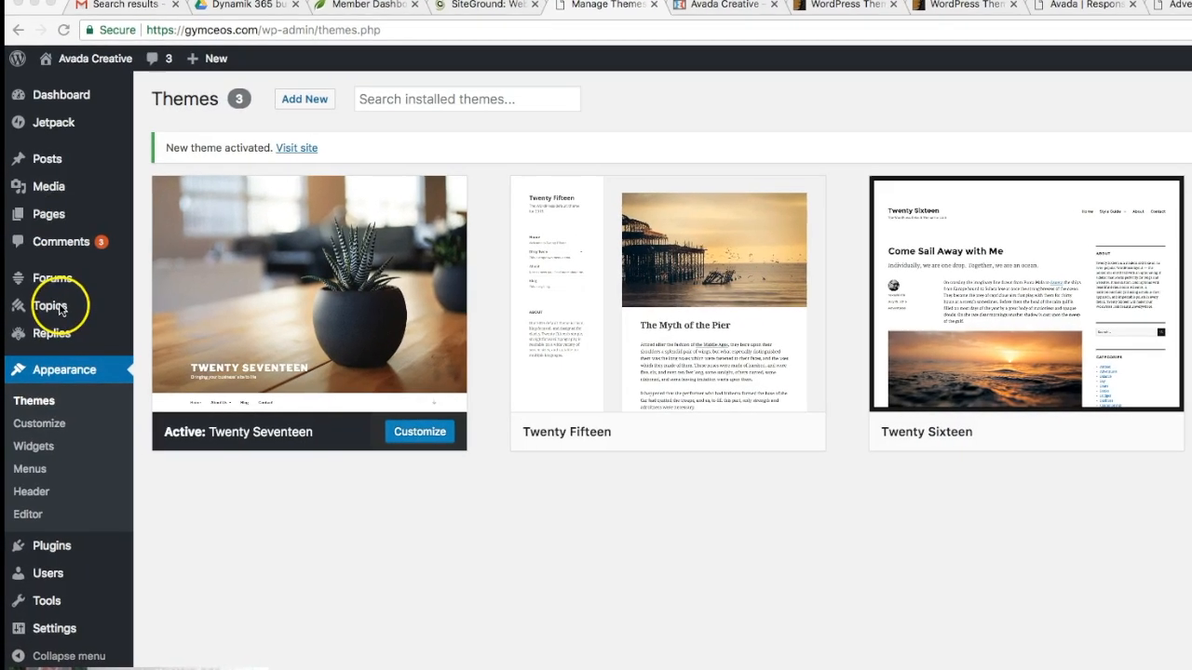
- Go to Pages > All Pages in the WordPress admin sidebar
mouse_move(67, 214)
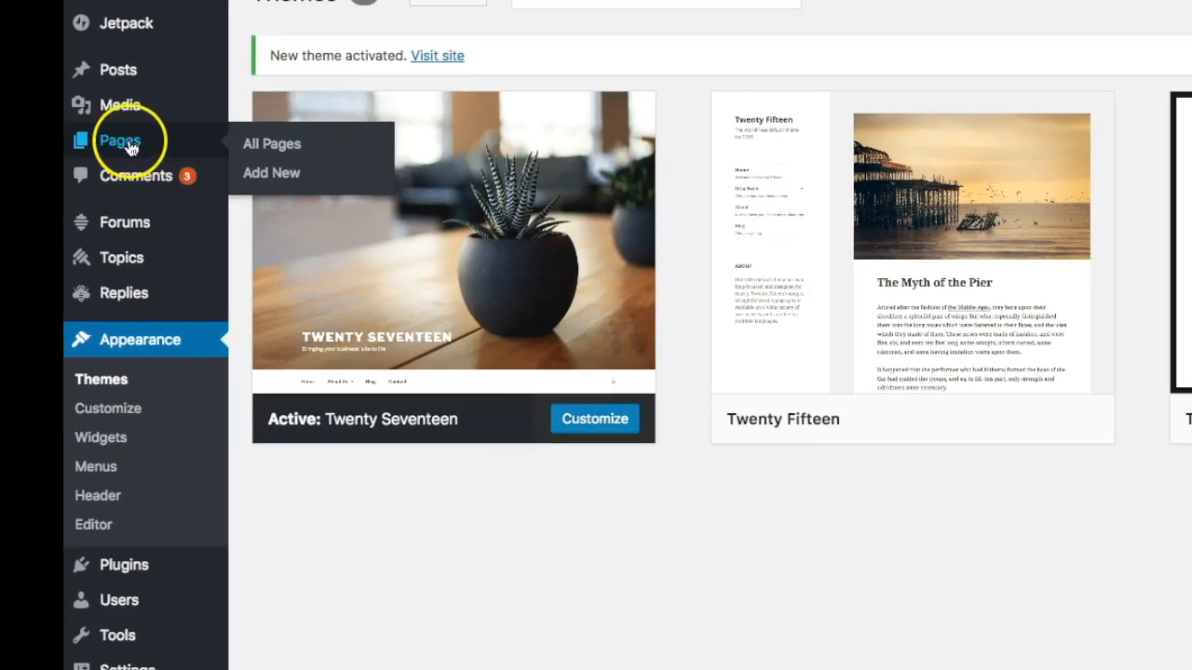
left_click(280, 140)
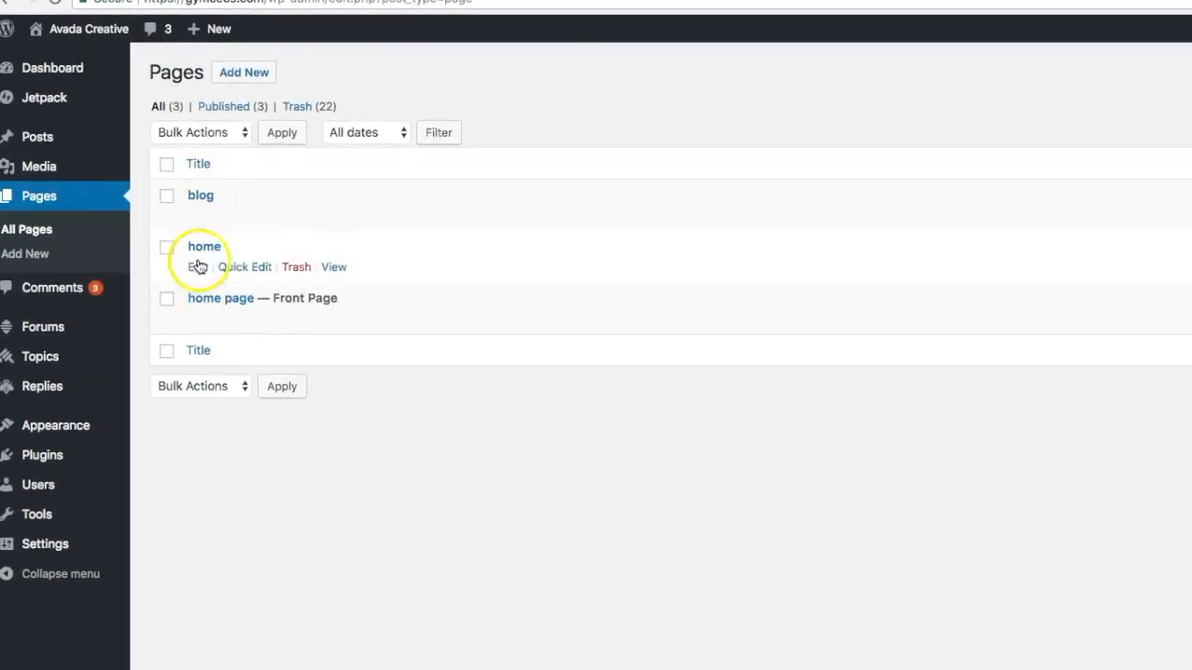
- Create a new page titled 'About Us Testing' with the body line 'testing testing'
left_click(33, 261)
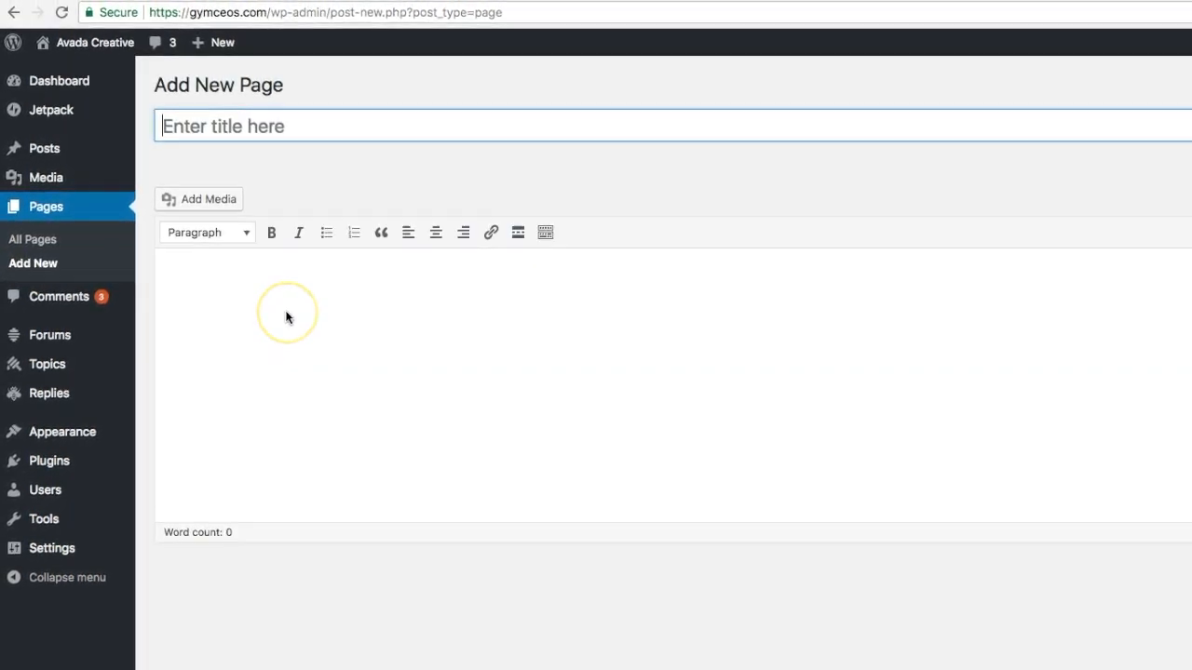
left_click(247, 128)
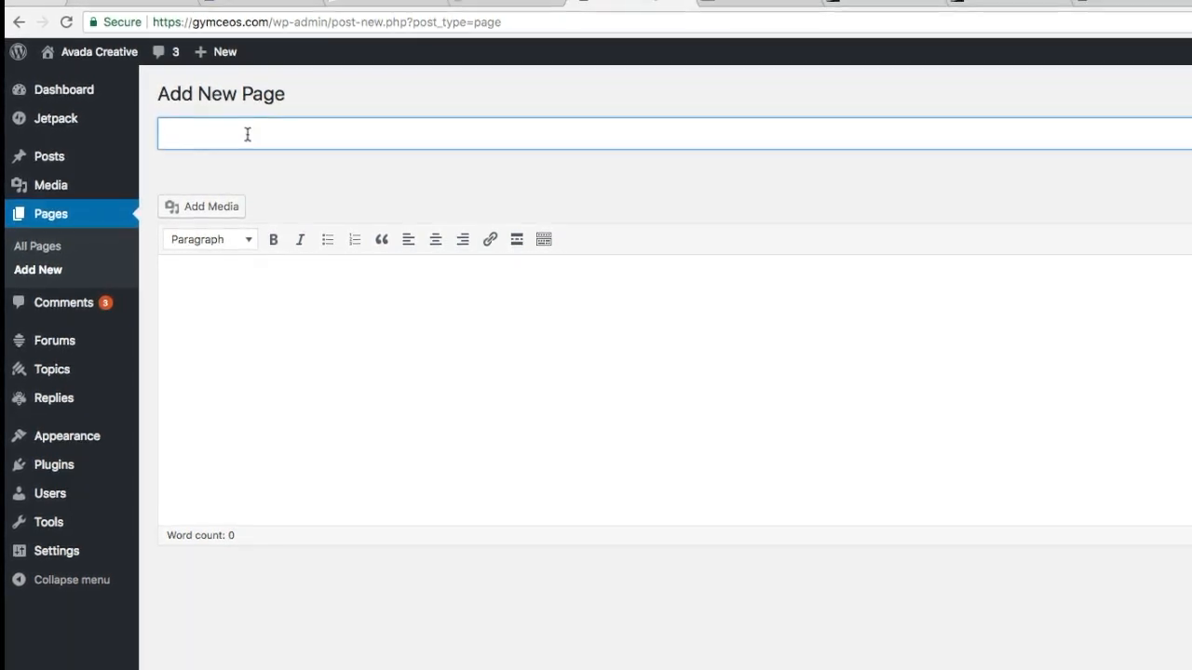
type("About Us")
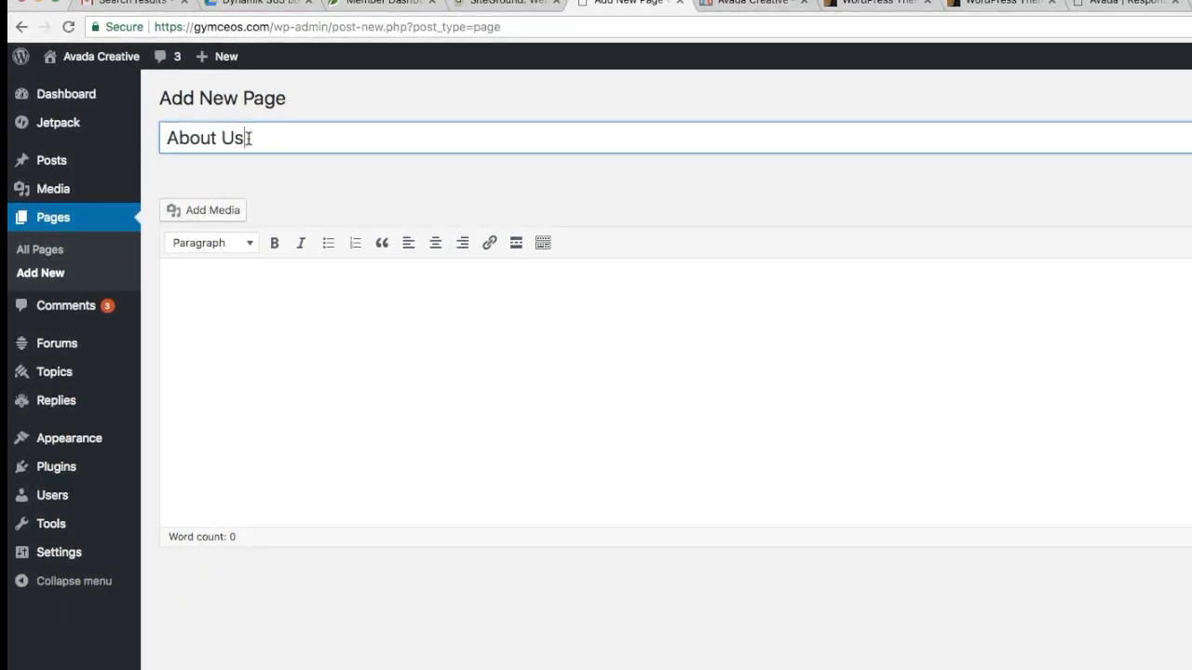
type(" Test")
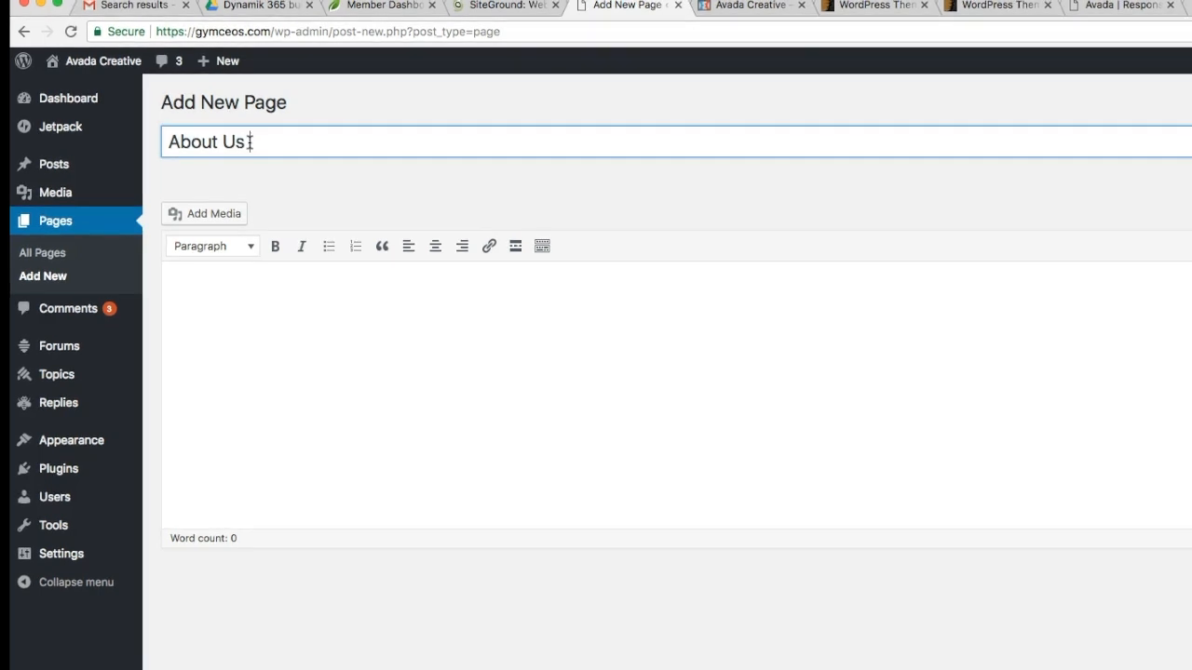
type("ing")
left_click(468, 319)
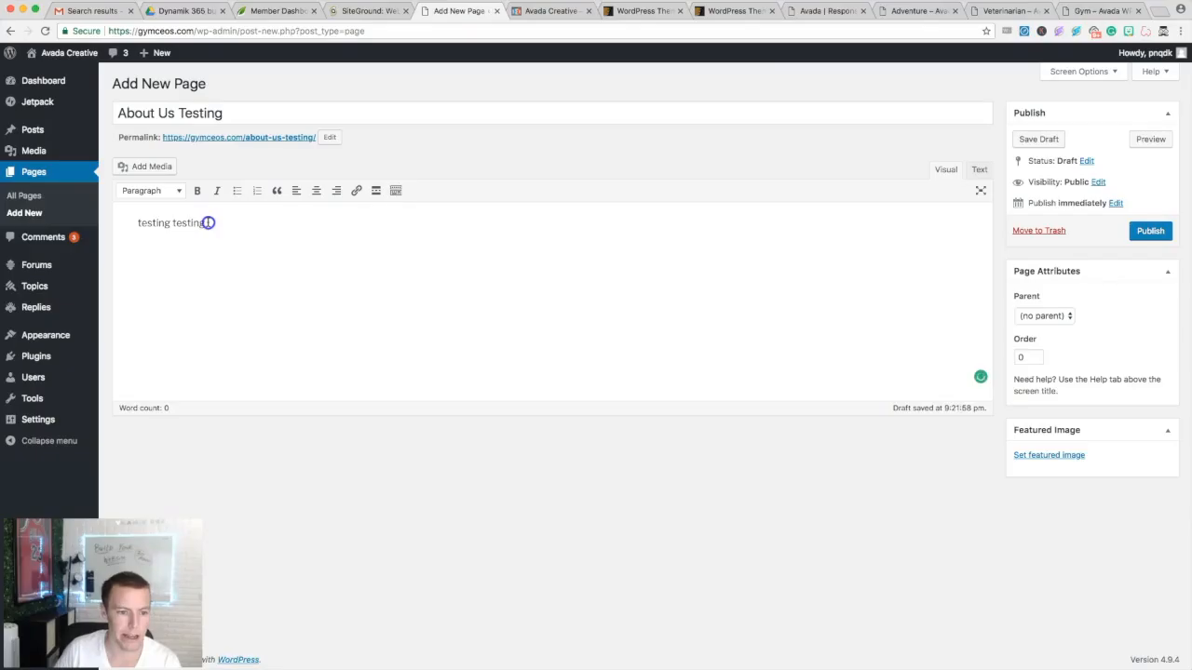
triple_click(289, 295)
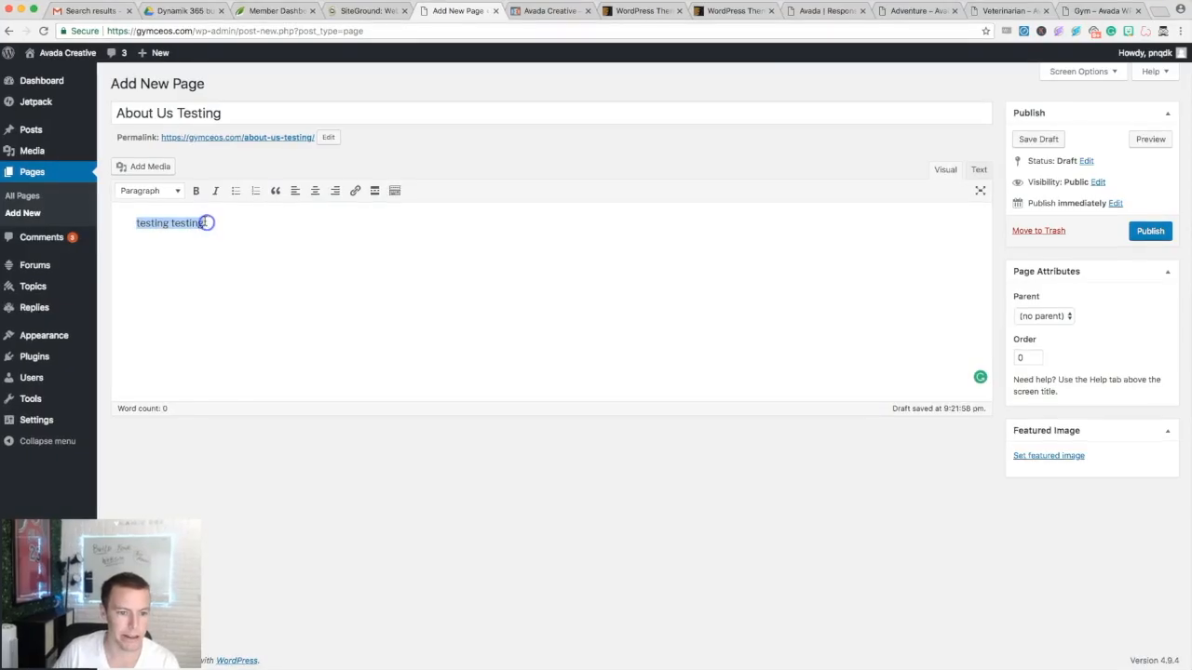
- Format the 'testing testing' line as a bold Heading 1 and show the extended toolbar
left_click(250, 252)
left_click(146, 237)
left_click(200, 247)
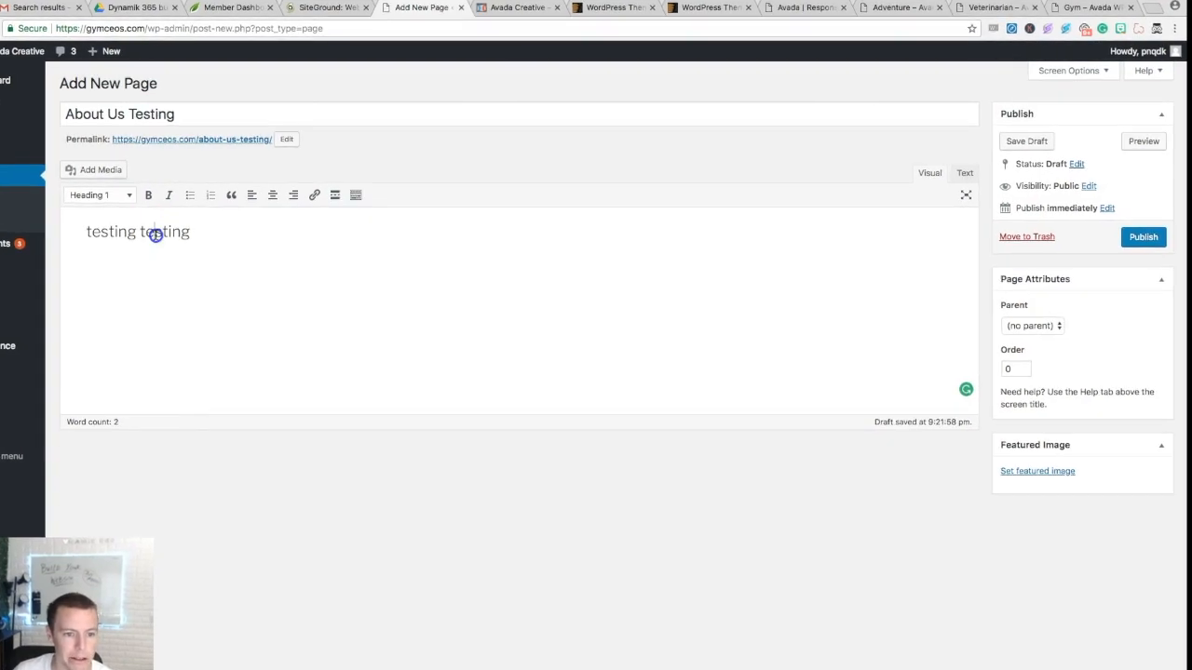
triple_click(156, 234)
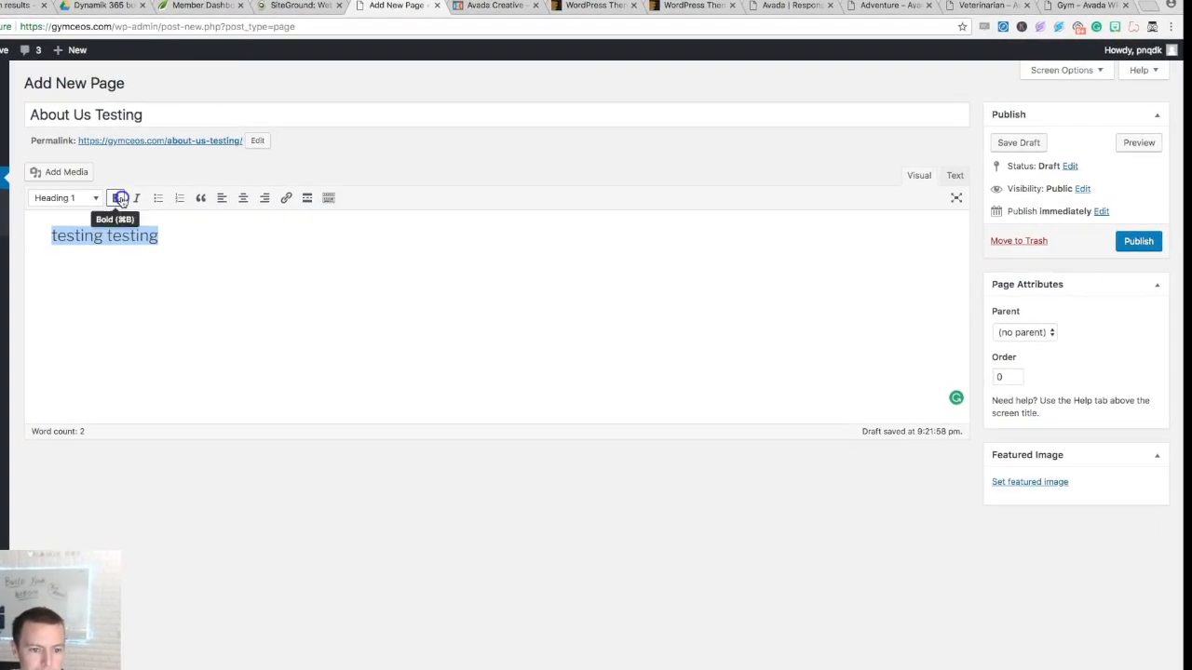
left_click(148, 194)
left_click(191, 257)
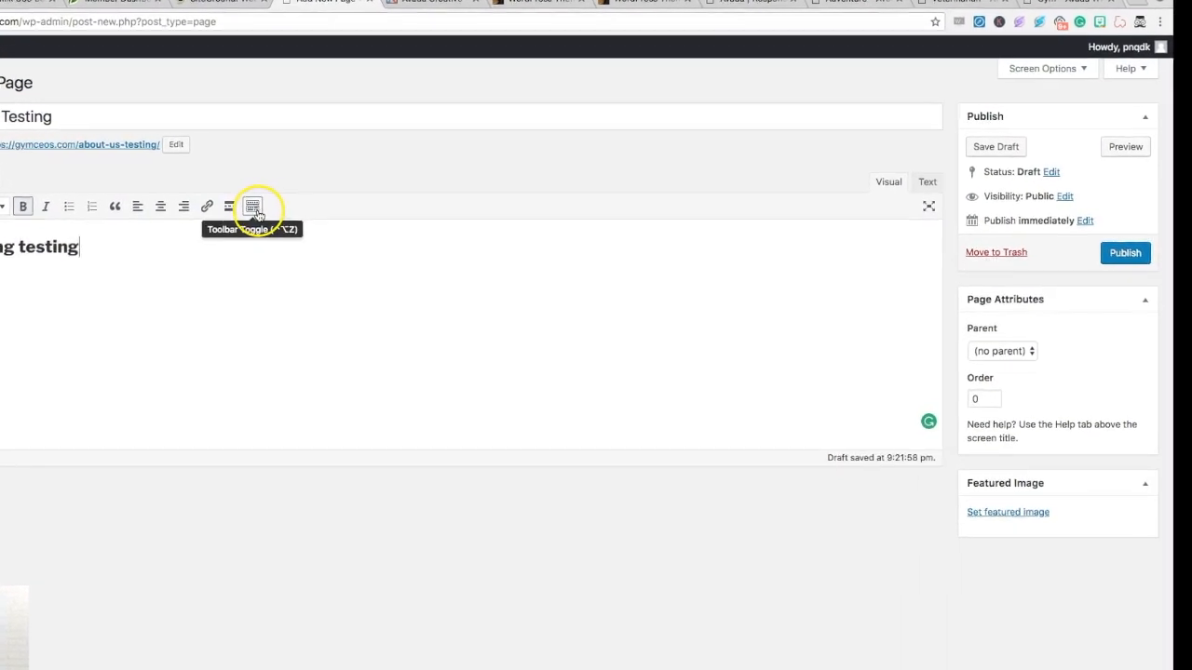
left_click(294, 204)
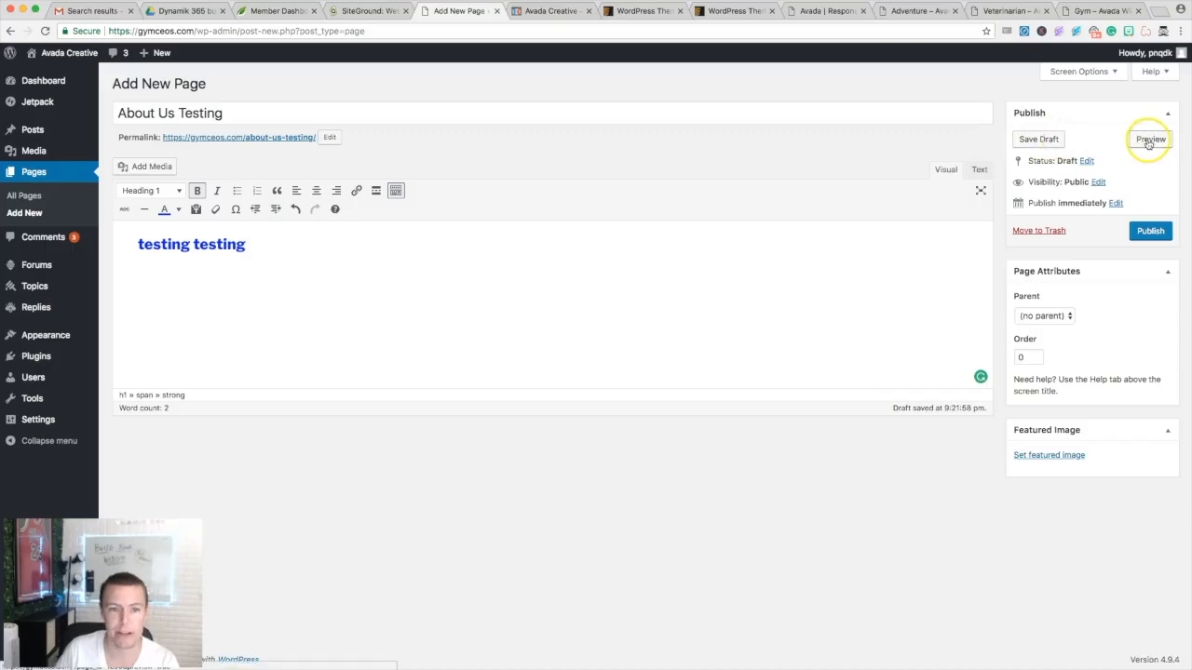
left_click(1149, 141)
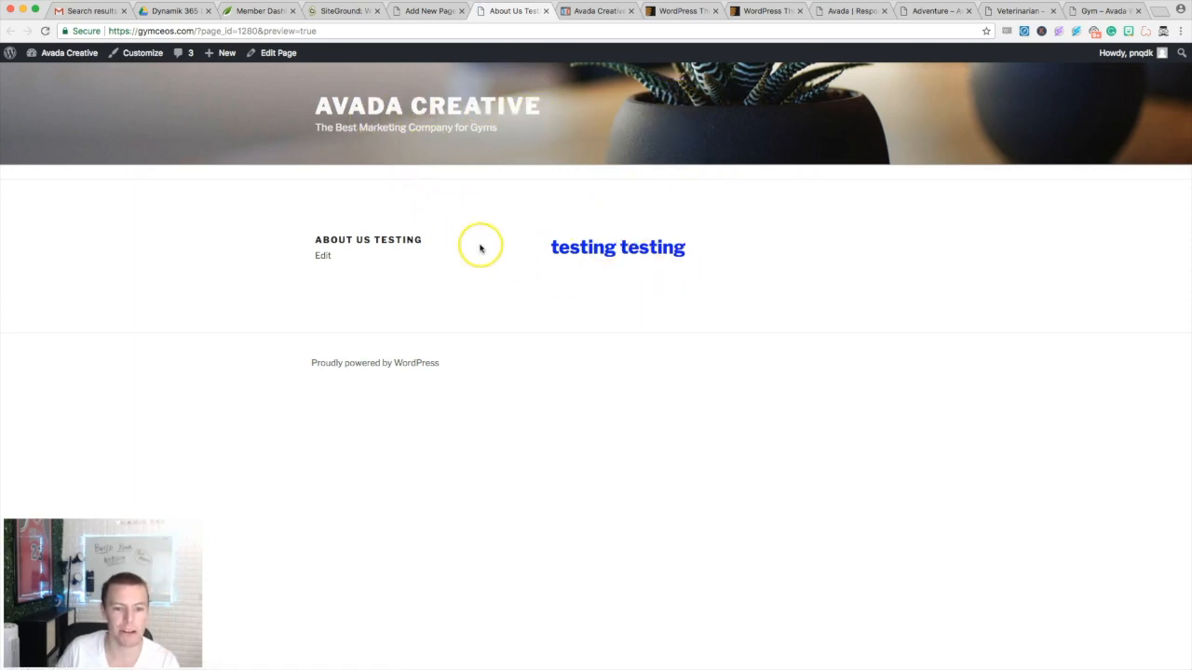
left_click(546, 13)
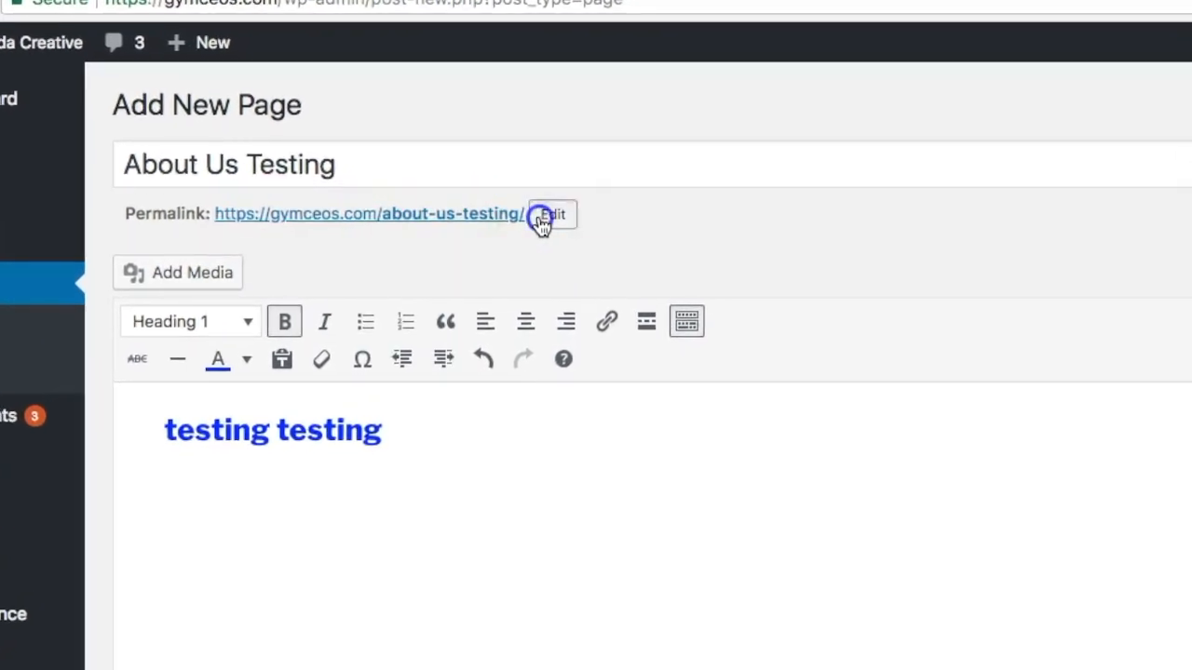
- Remove '-testing' from the permalink so the slug reads about-us
left_click(538, 218)
left_click_drag(520, 212, 458, 212)
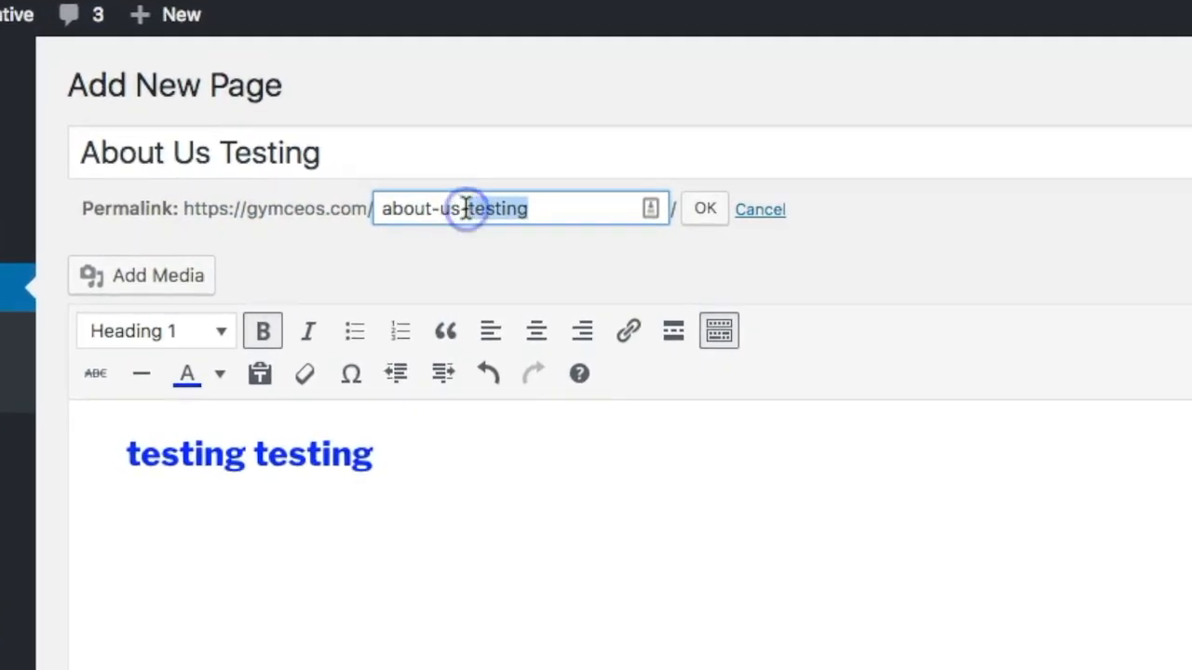
key("BackSpace")
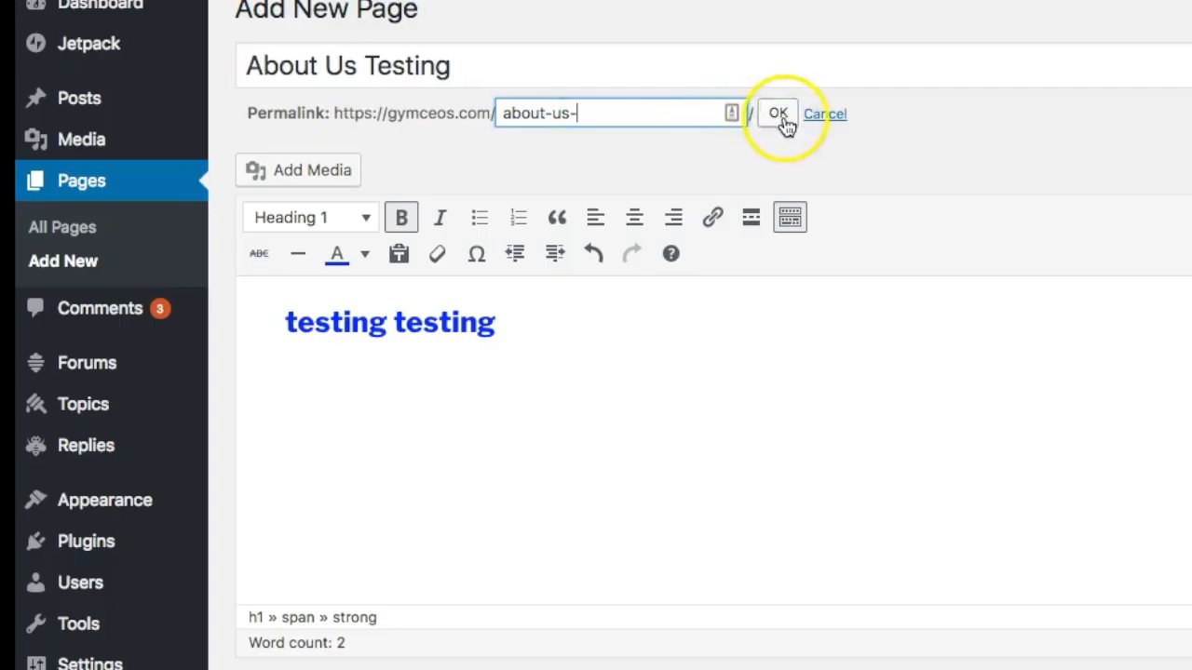
left_click(710, 207)
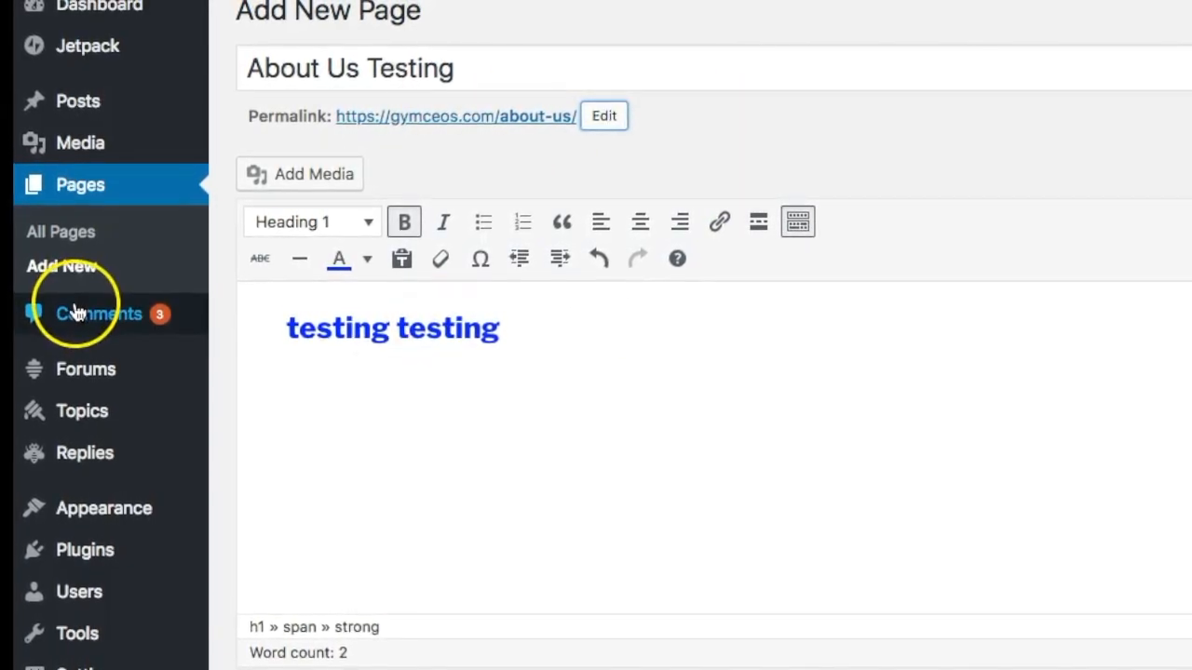
mouse_move(88, 119)
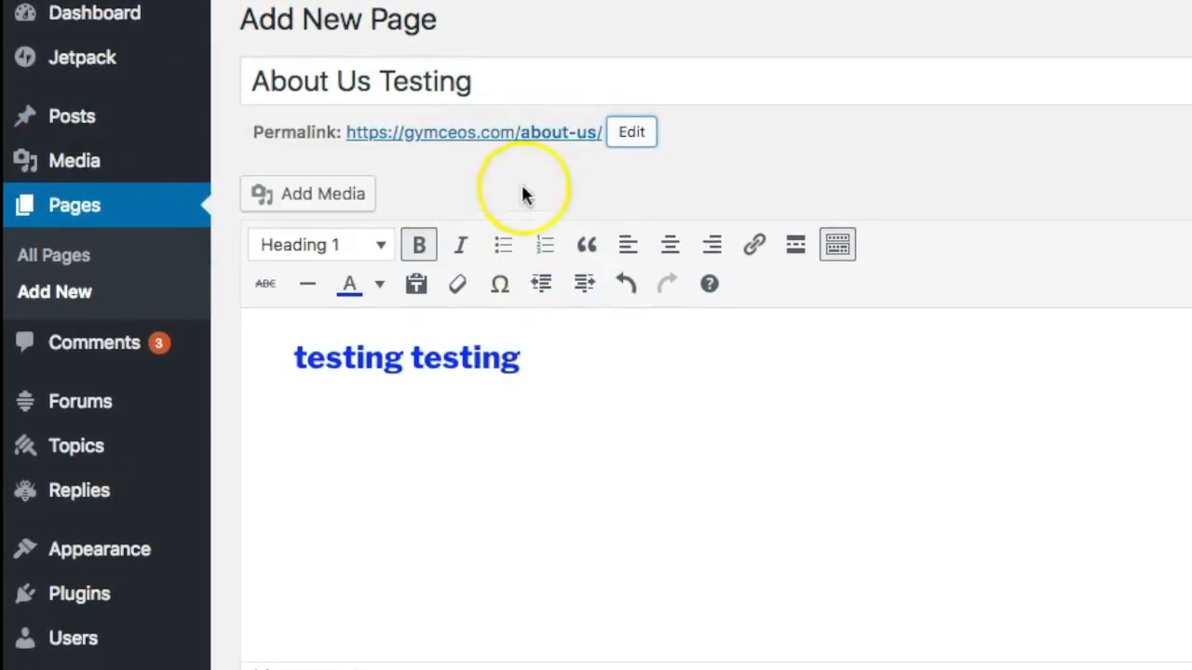
mouse_move(108, 123)
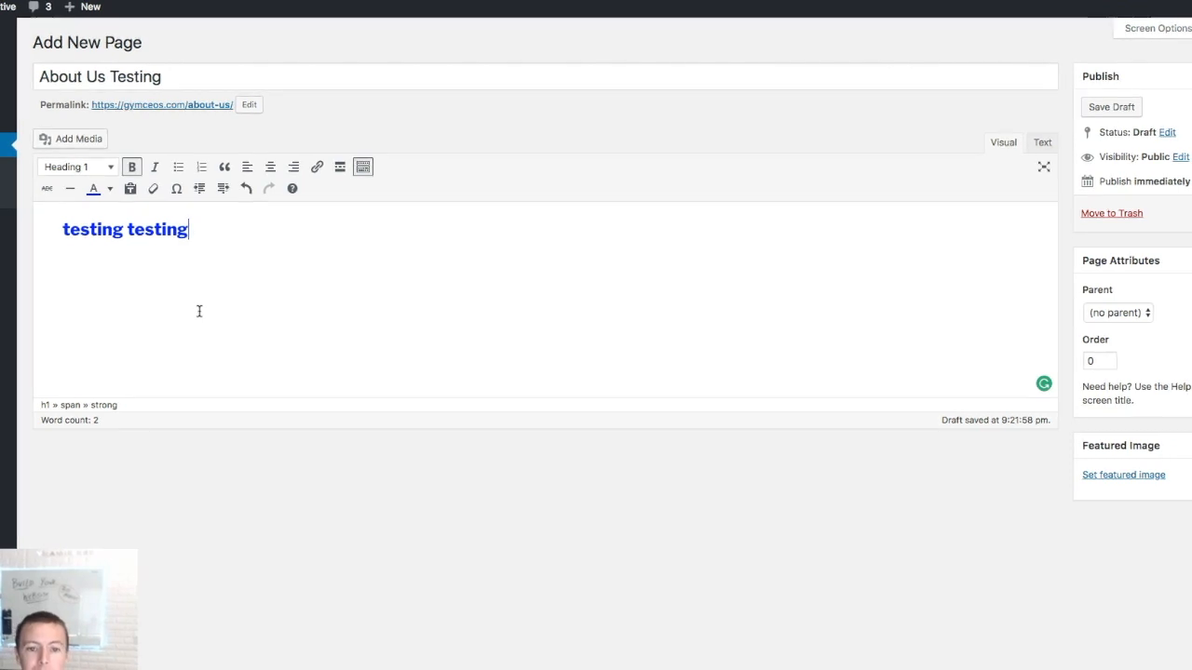
left_click(527, 0)
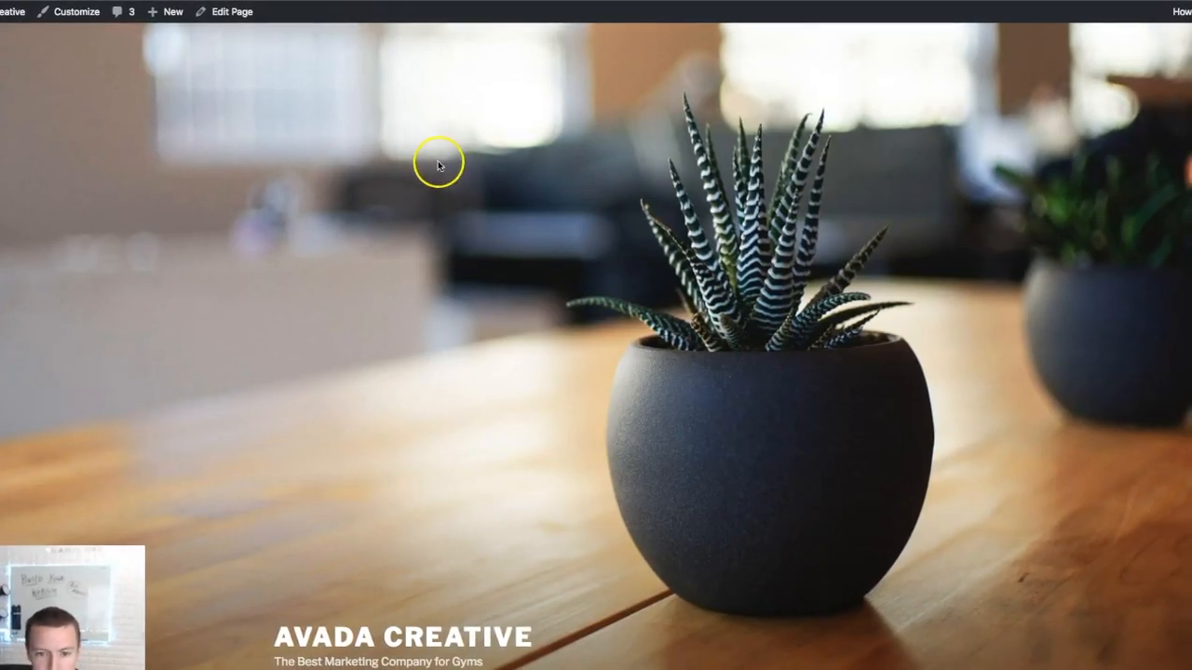
scroll(438, 164, "down", 3)
scroll(452, 165, "down", 2)
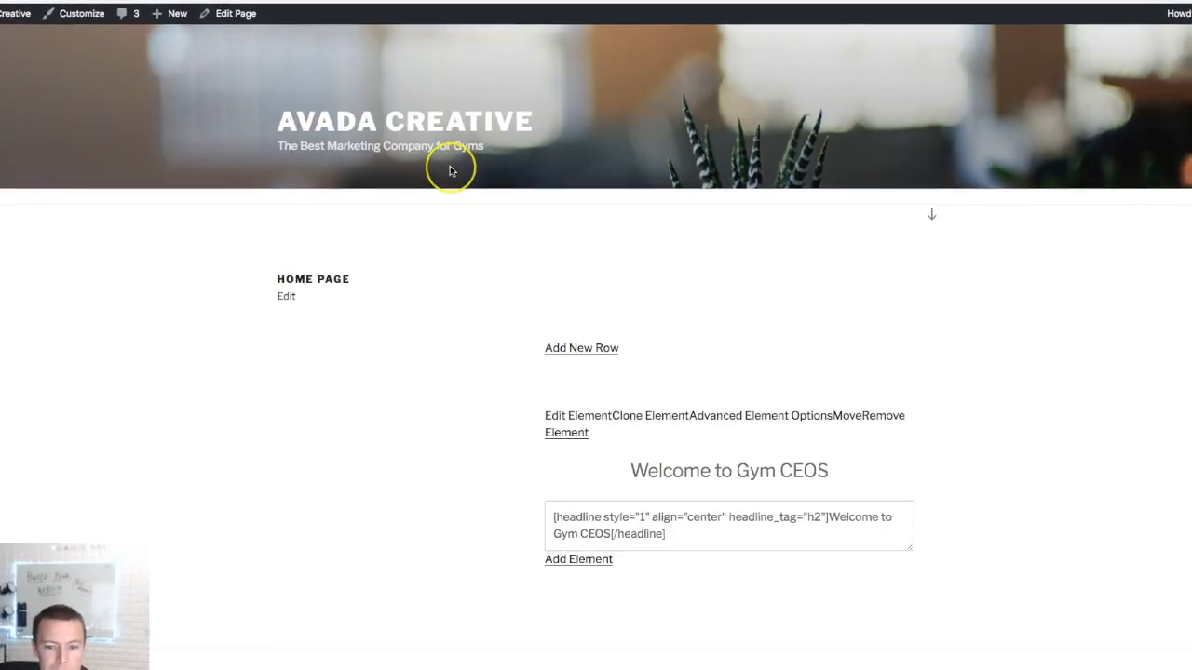
scroll(452, 166, "up", 5)
scroll(451, 168, "down", 3)
scroll(451, 168, "up", 3)
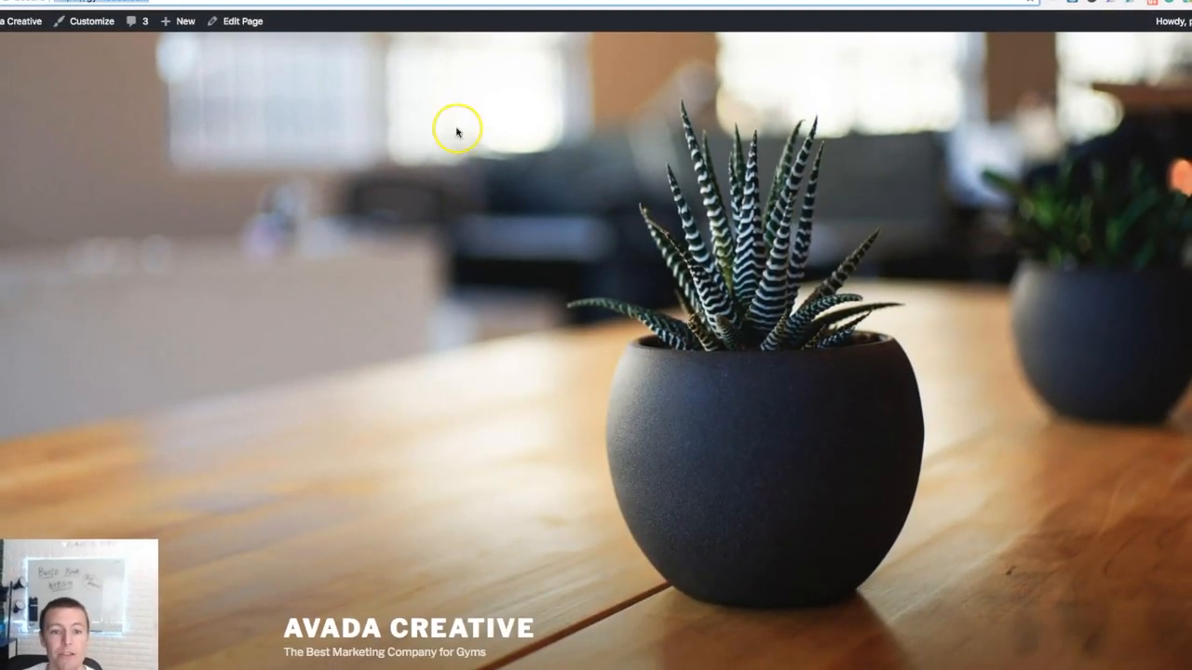
left_click(424, 1)
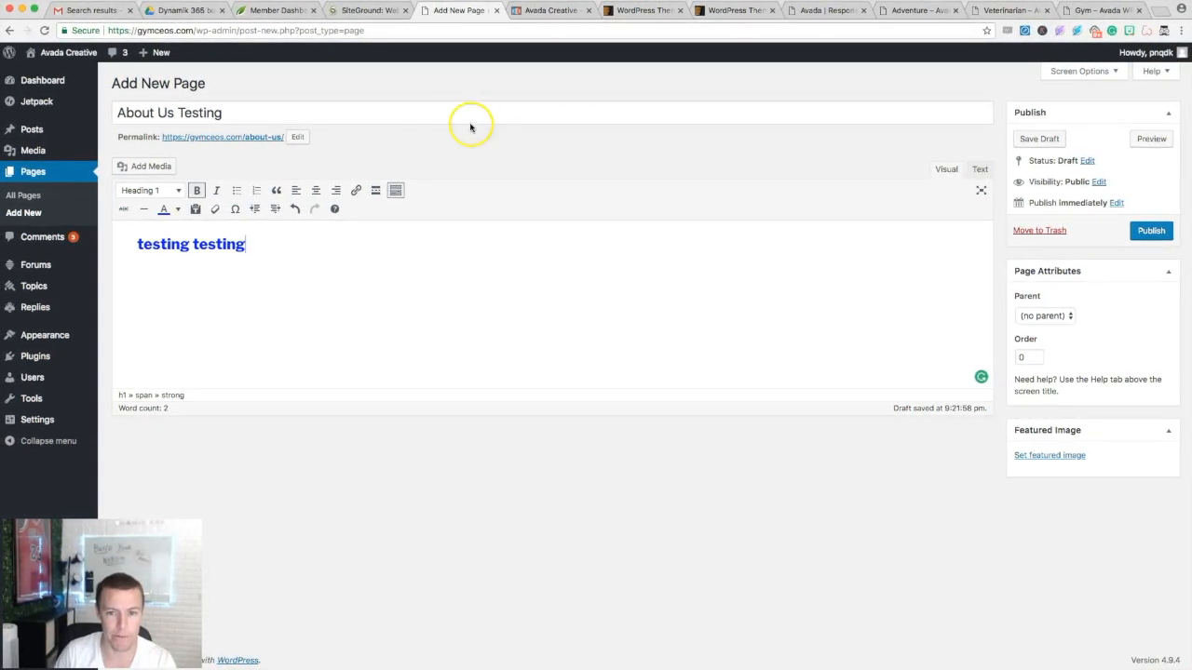
- Open ThemeForest's WordPress category with 11,276 themes and scroll through the listing
left_click(650, 11)
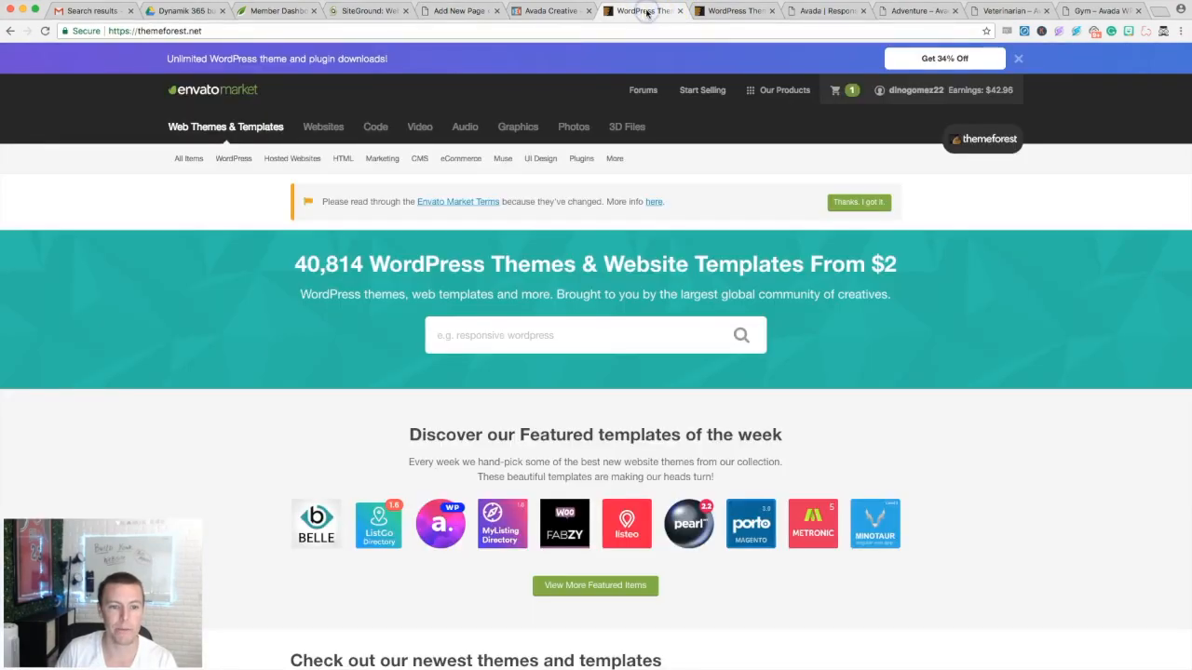
double_click(308, 32)
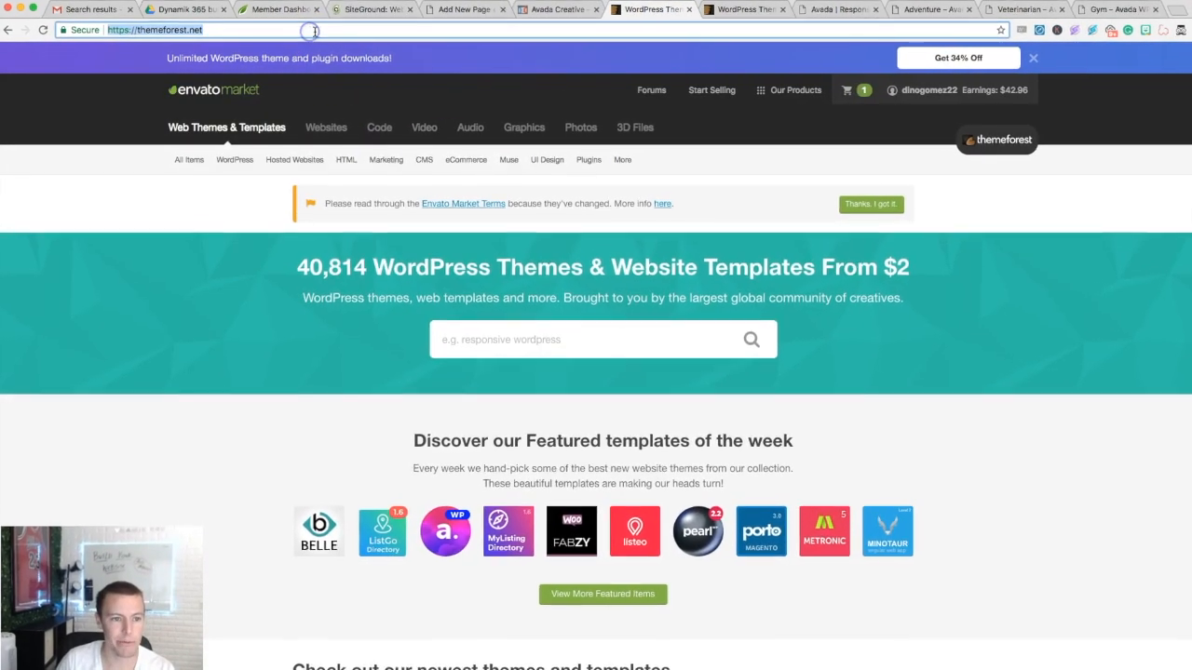
left_click(329, 32)
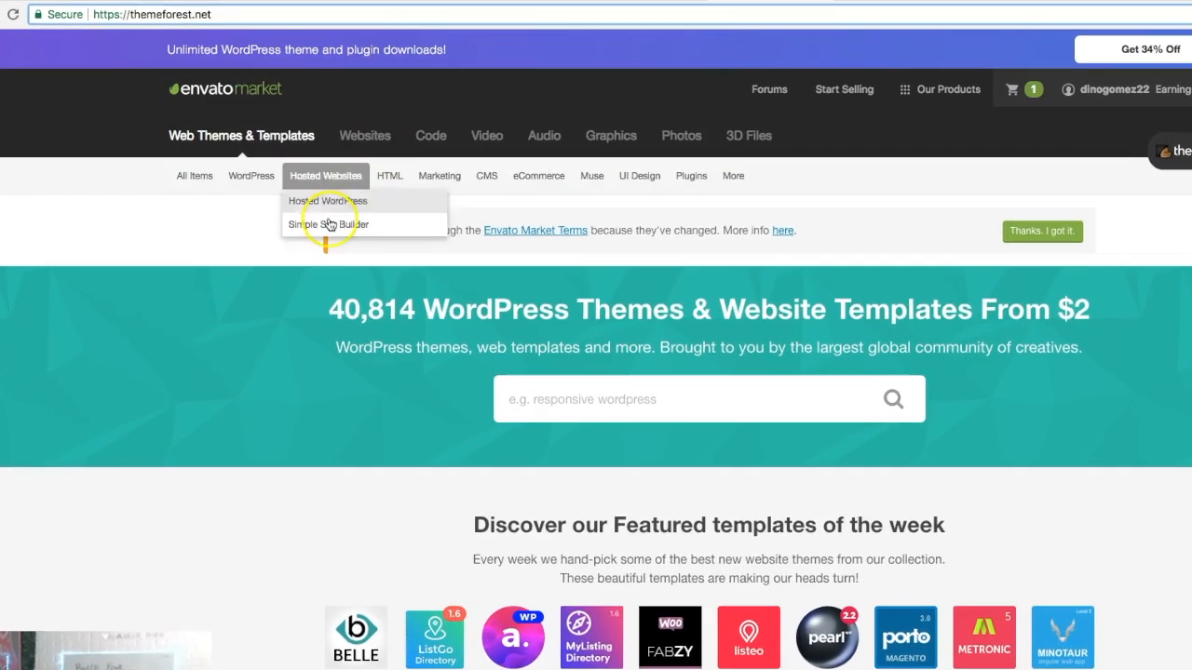
mouse_move(195, 178)
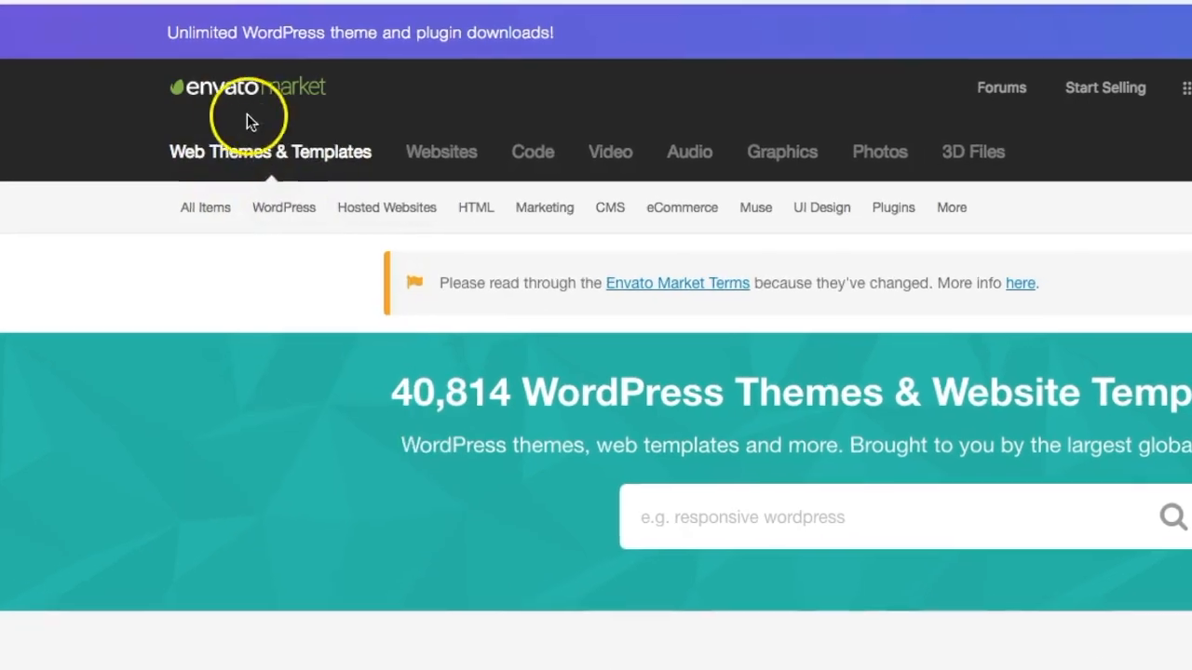
mouse_move(326, 192)
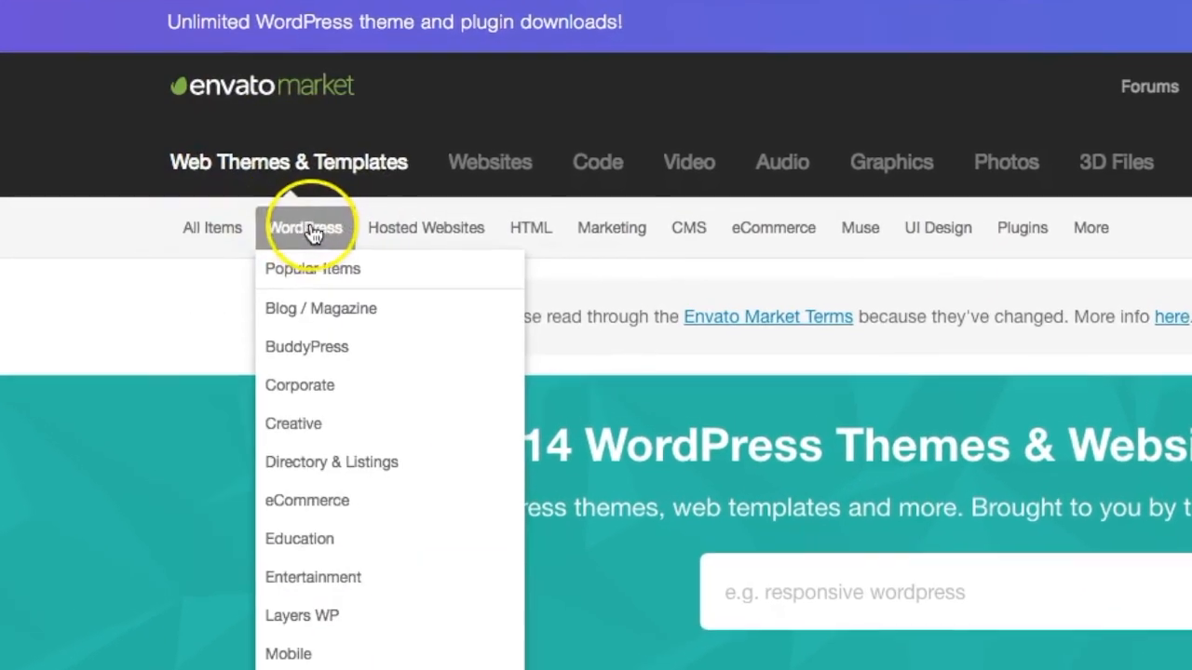
left_click(298, 217)
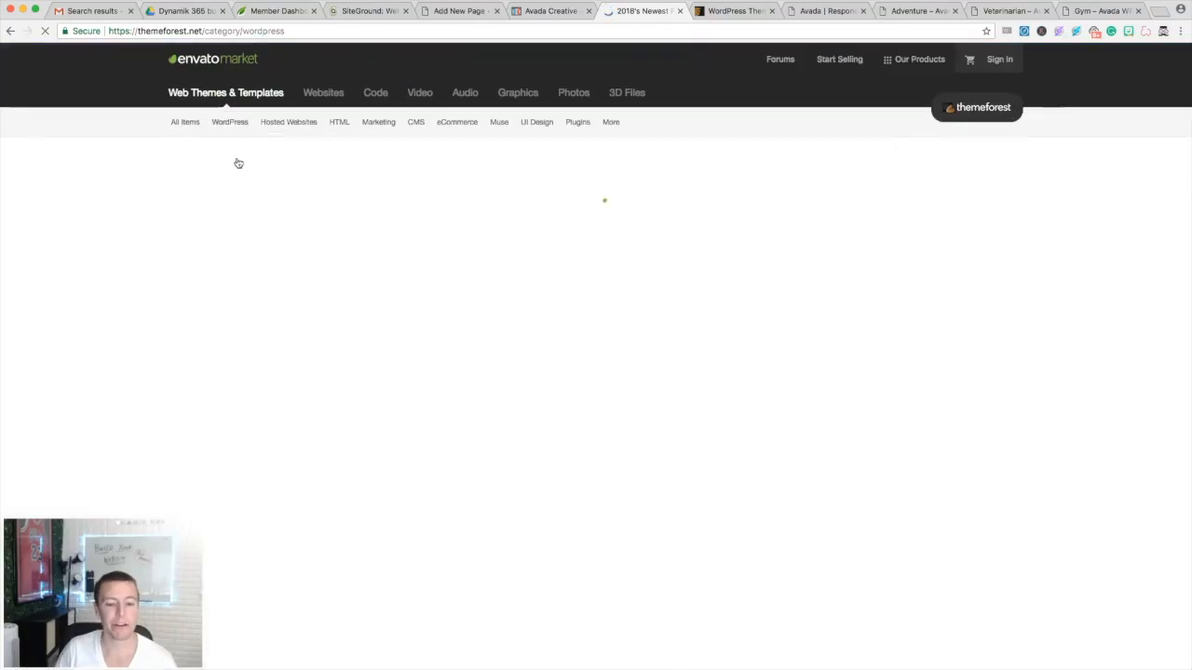
scroll(452, 234, "down", 5)
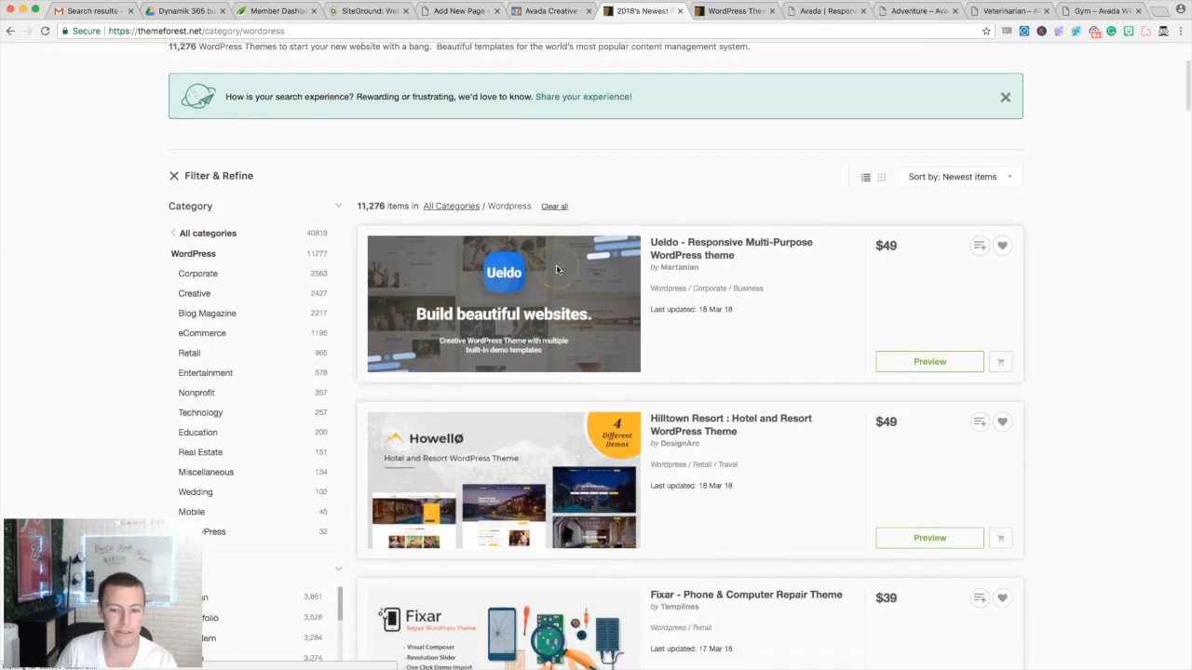
scroll(575, 341, "down", 3)
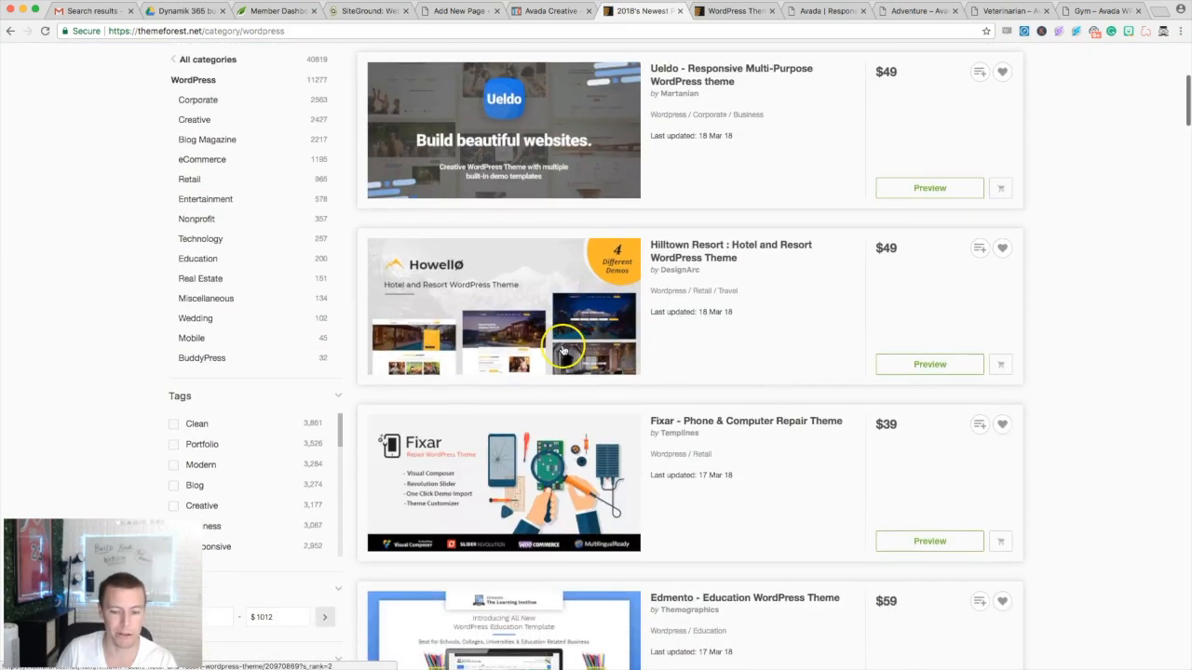
scroll(562, 350, "up", 5)
scroll(602, 266, "up", 2)
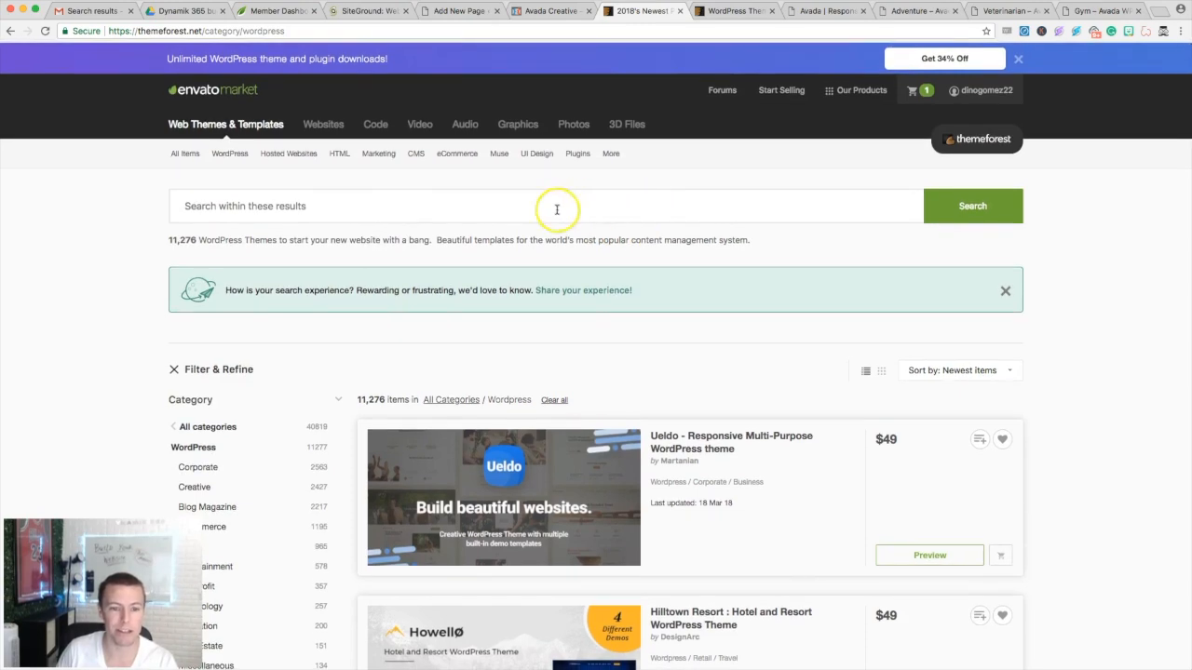
- Search the WordPress themes for 'avada theme' and scroll through the 4 results
left_click(527, 207)
type("avanad")
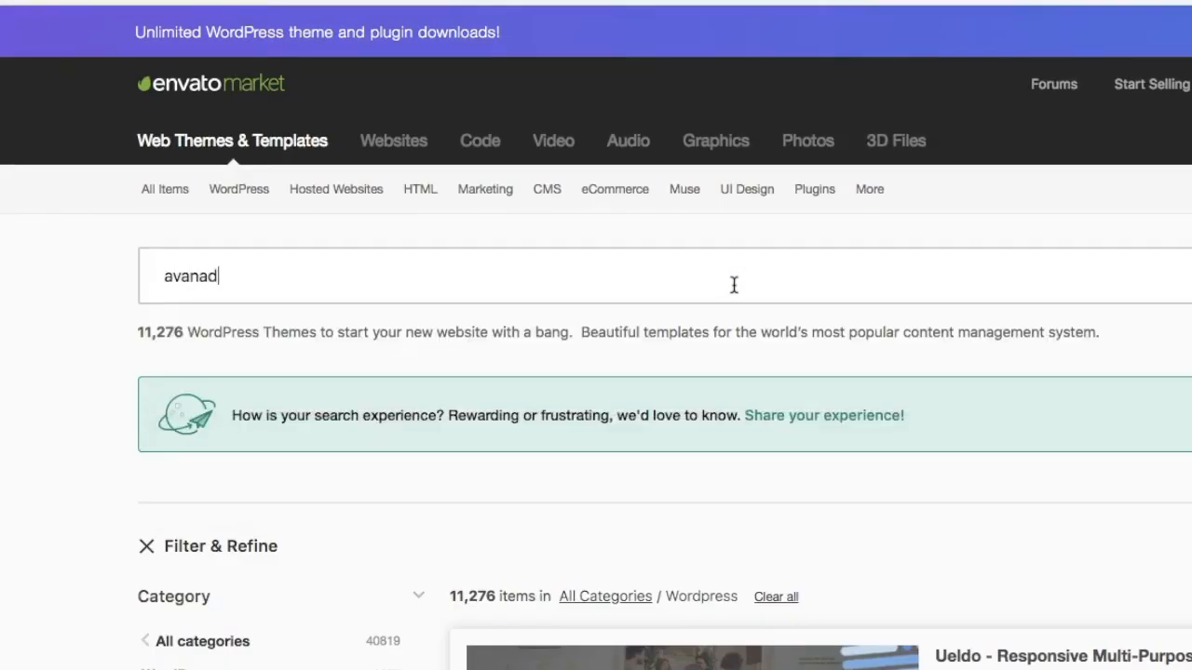
type("a")
key("BackSpace")
key("BackSpace")
key("BackSpace")
key("BackSpace")
type("vad")
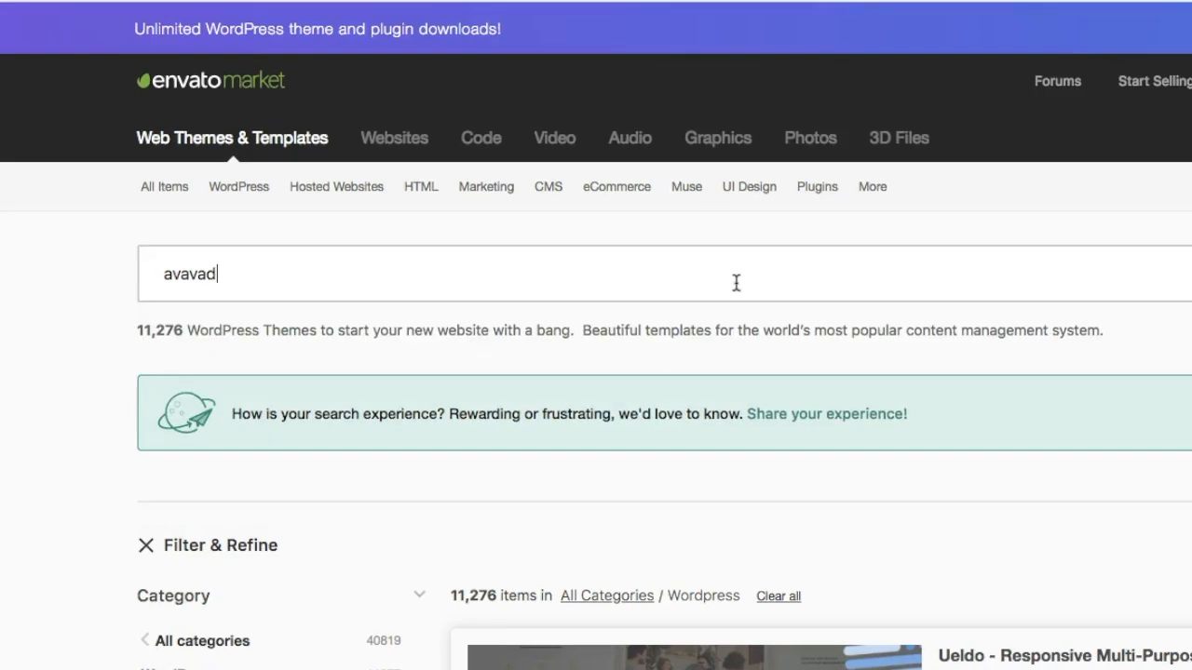
type("a")
key("BackSpace")
key("BackSpace")
key("BackSpace")
key("BackSpace")
type("a")
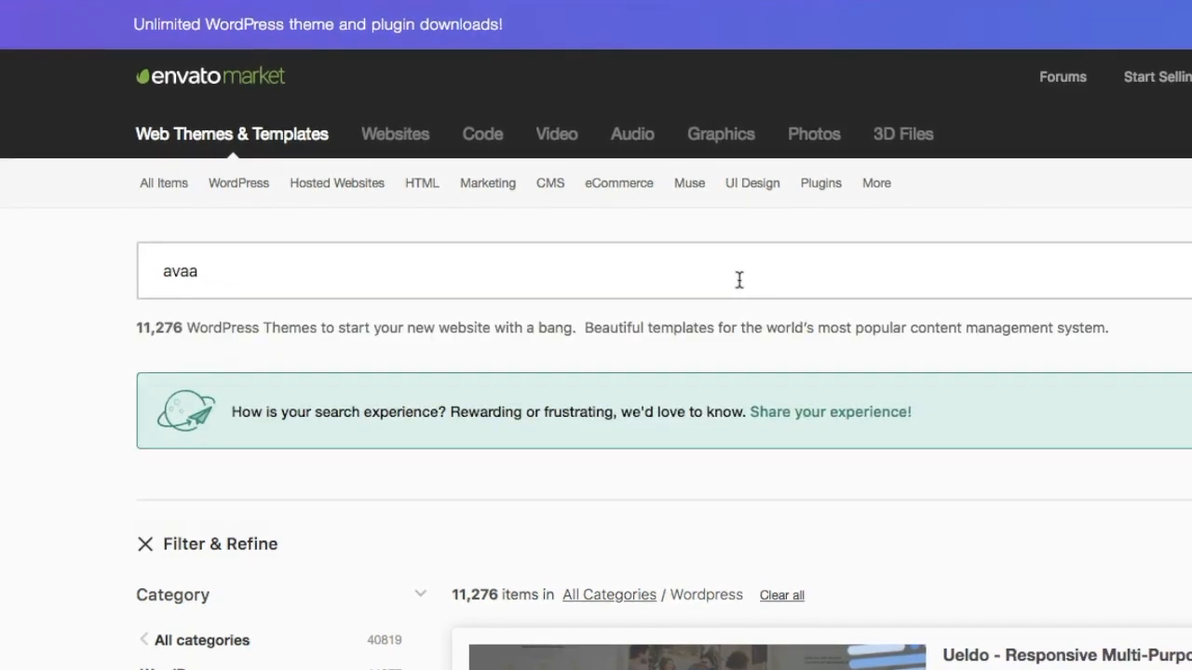
key("BackSpace")
type("da")
left_click(279, 366)
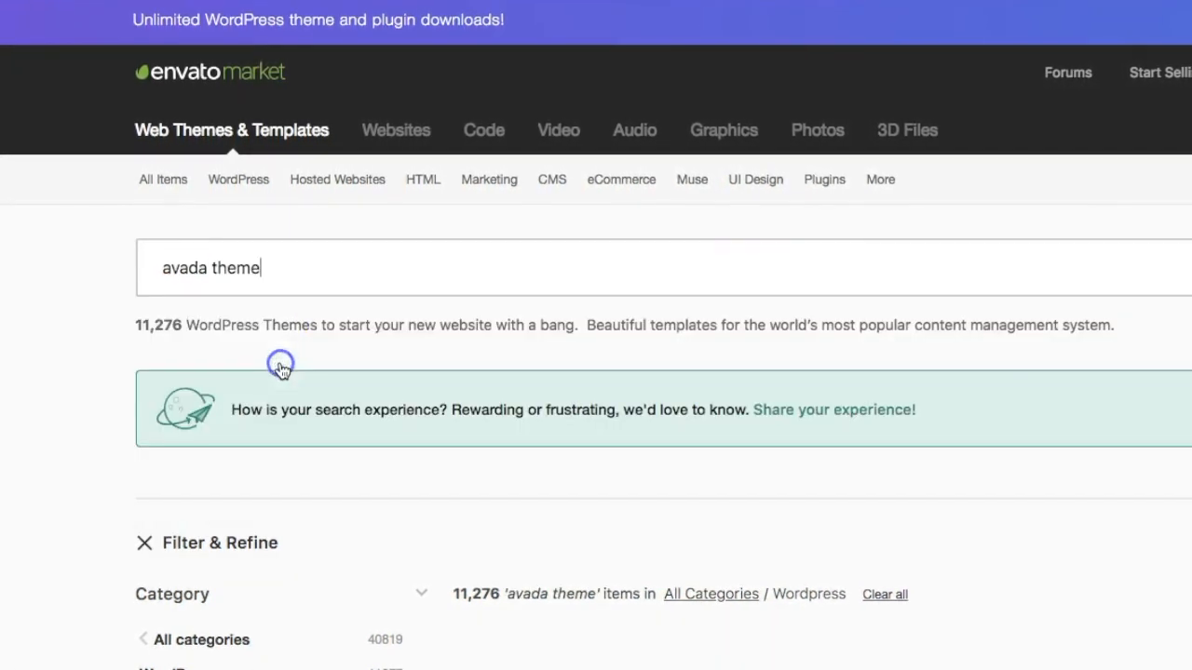
scroll(989, 556, "down", 1)
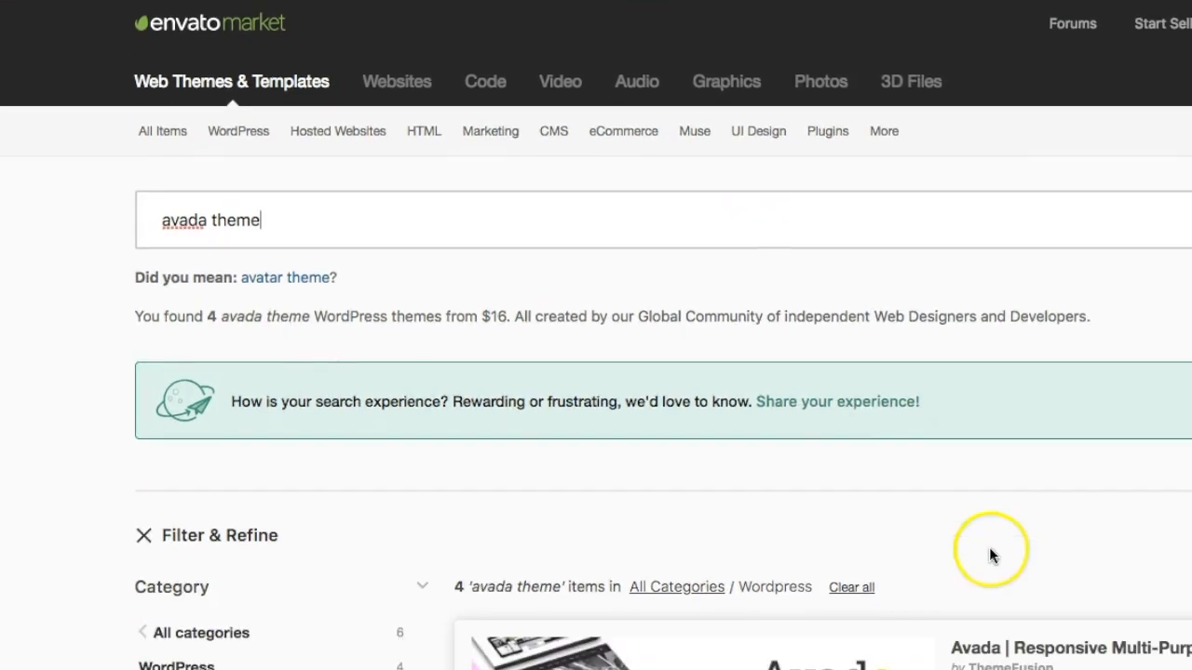
scroll(989, 556, "down", 2)
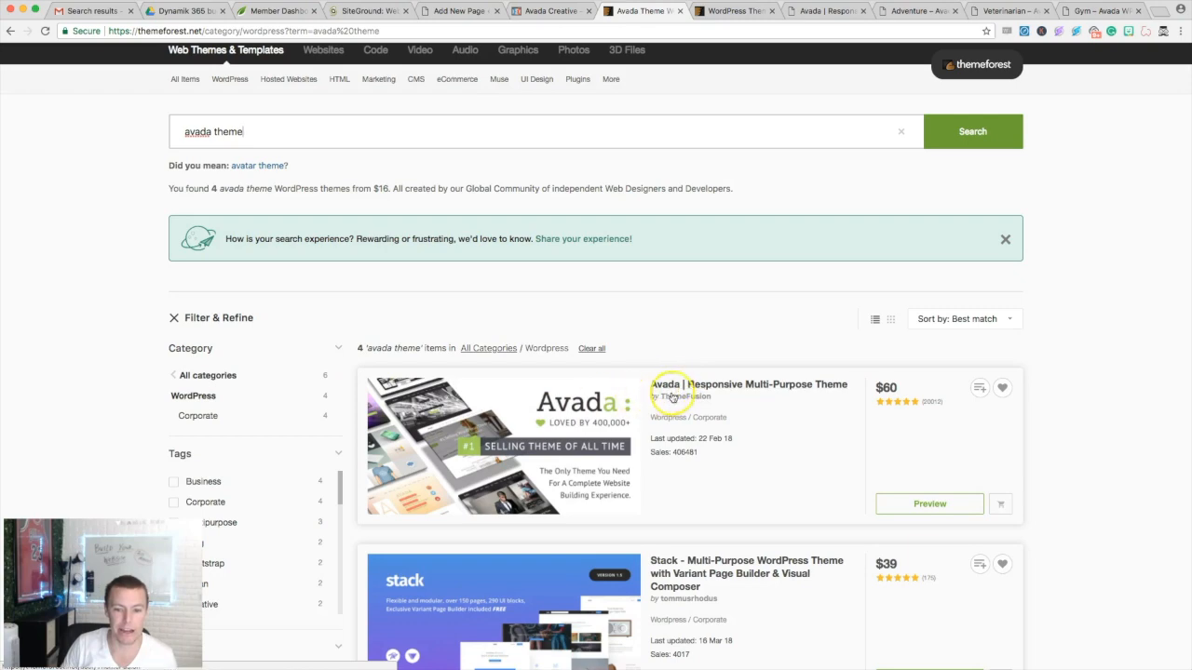
- Open the Avada Responsive Multi-Purpose Theme page and scroll down to its 5.4 update notes
left_click(677, 387)
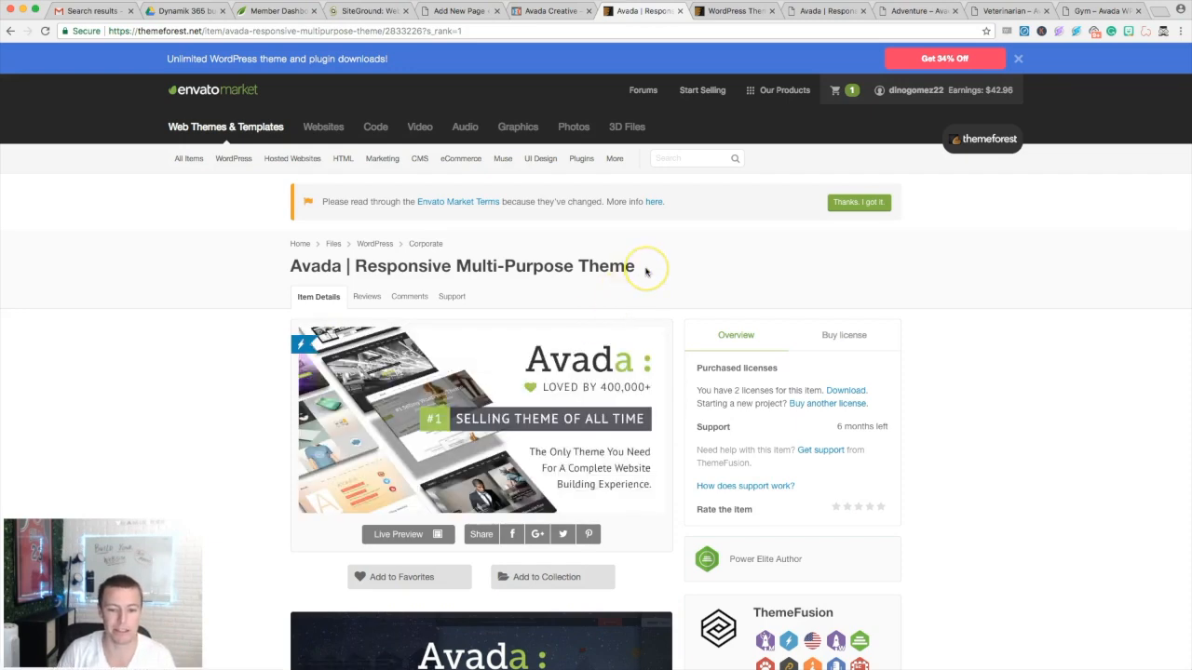
scroll(644, 270, "down", 1)
scroll(646, 272, "down", 8)
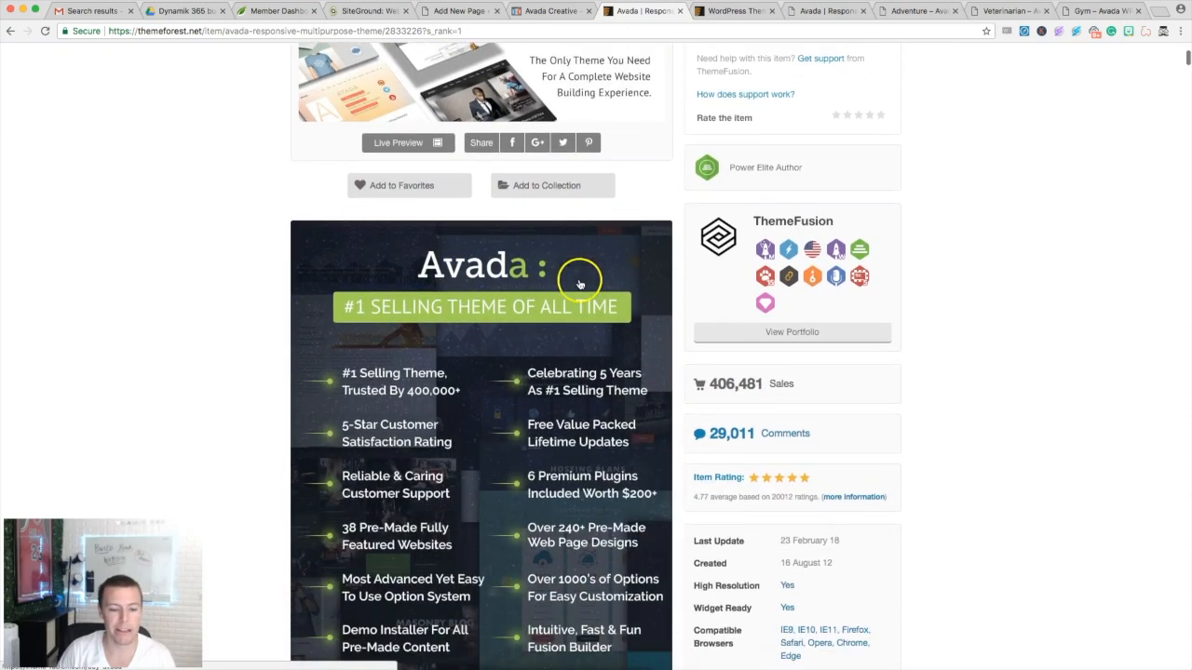
scroll(495, 303, "down", 2)
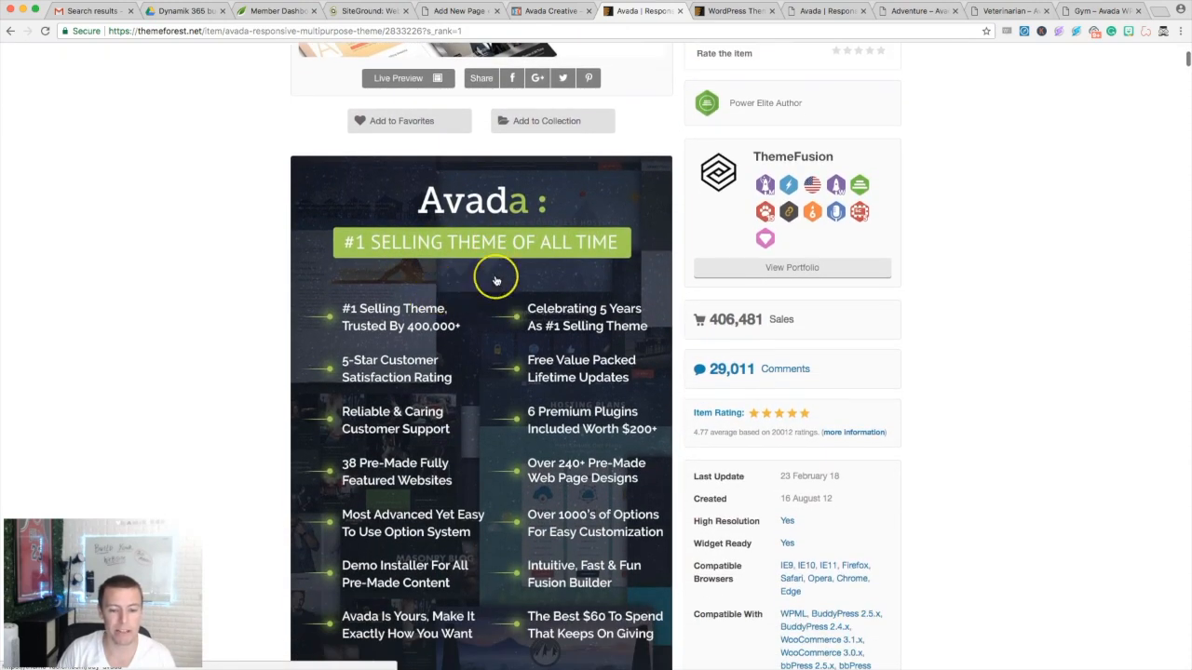
scroll(496, 280, "down", 3)
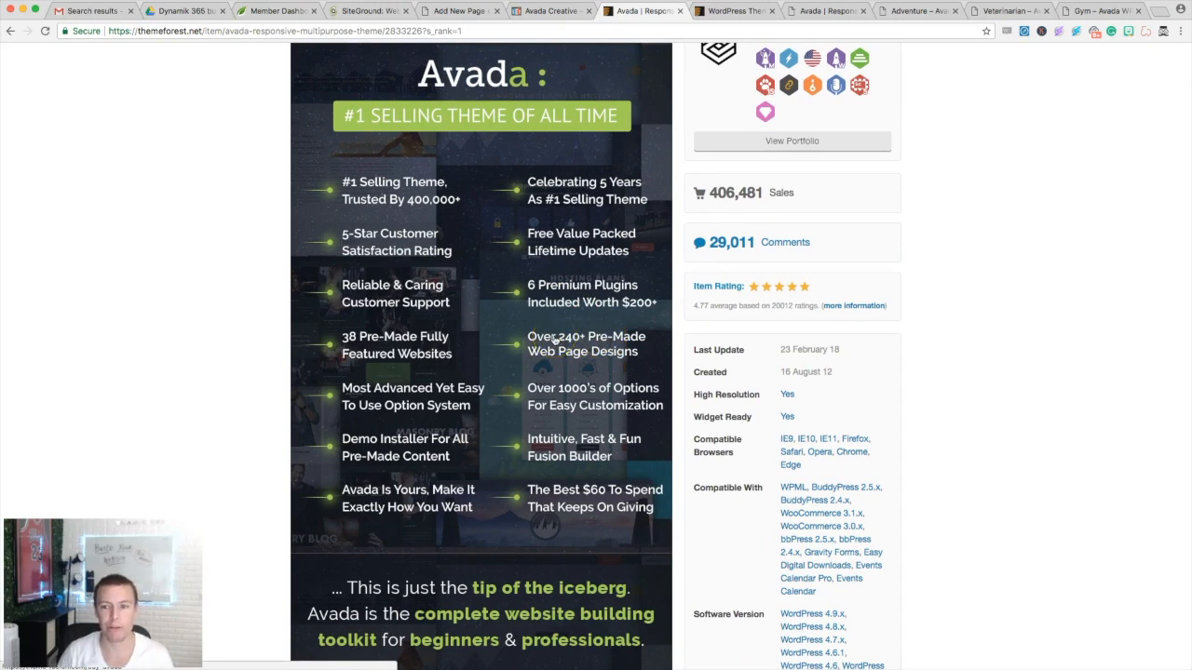
scroll(595, 223, "down", 7)
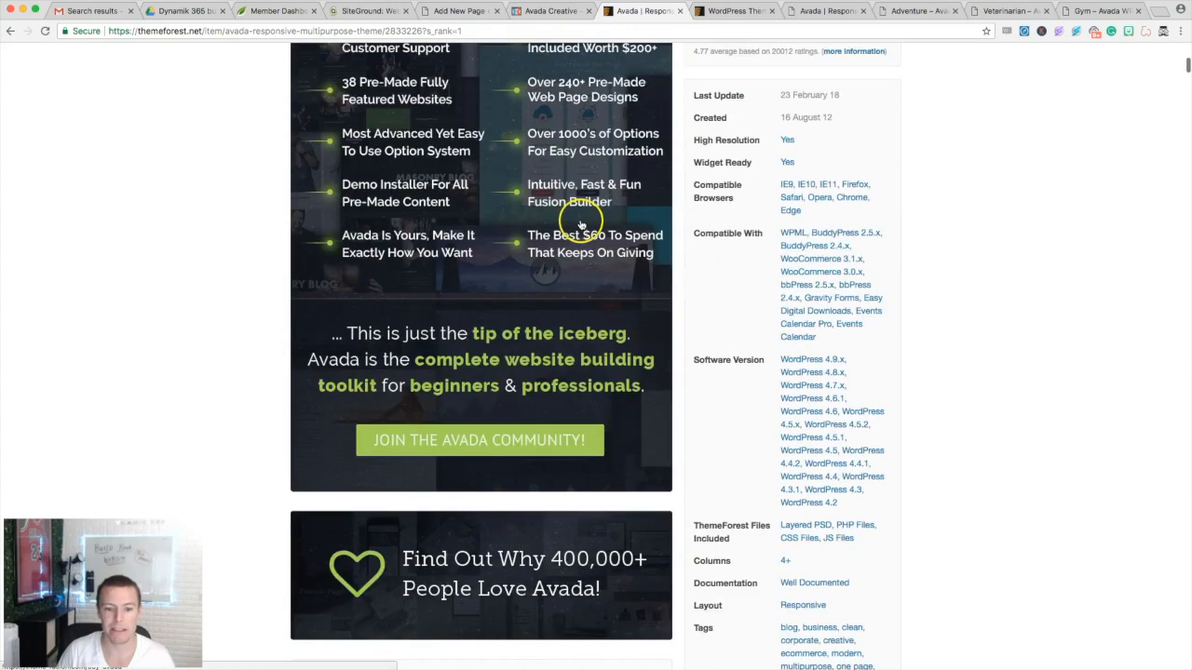
scroll(580, 225, "down", 19)
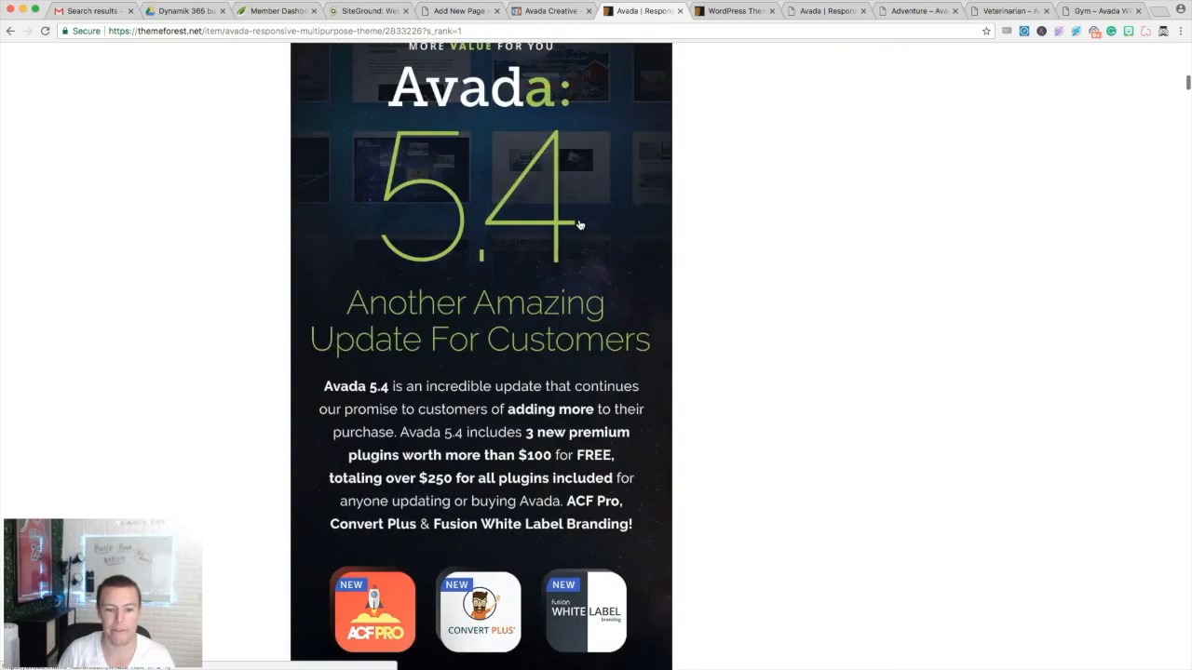
scroll(573, 227, "down", 3)
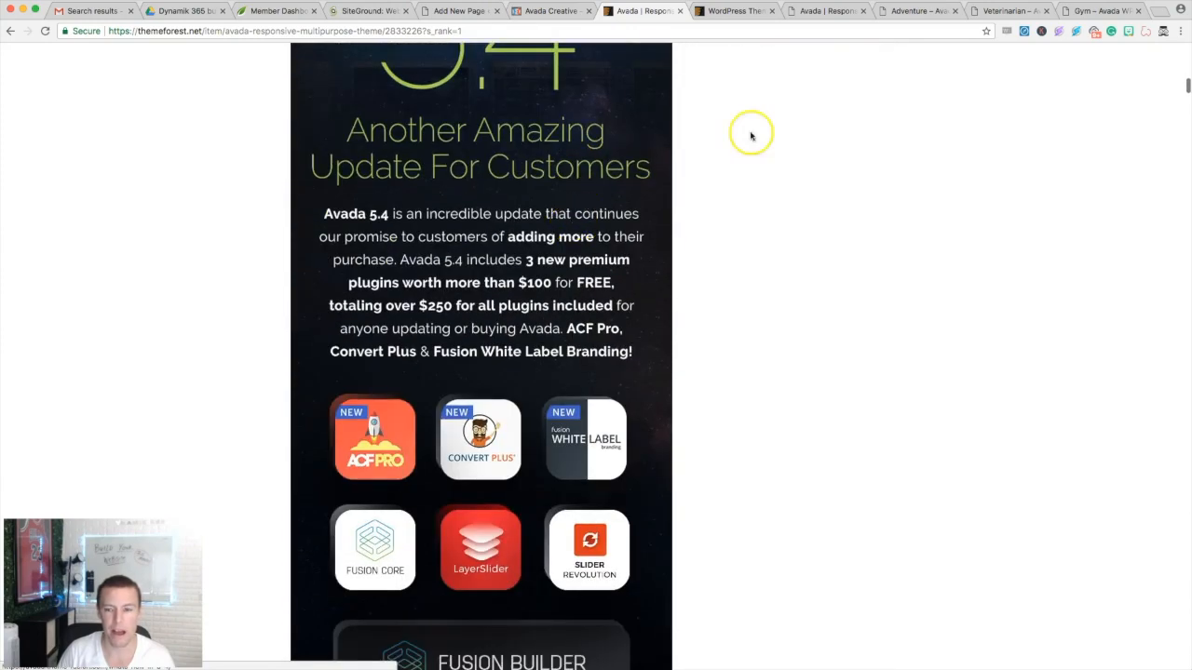
- Switch to the Avada Adventure demo and open Go For Adventure in a new tab
left_click(911, 12)
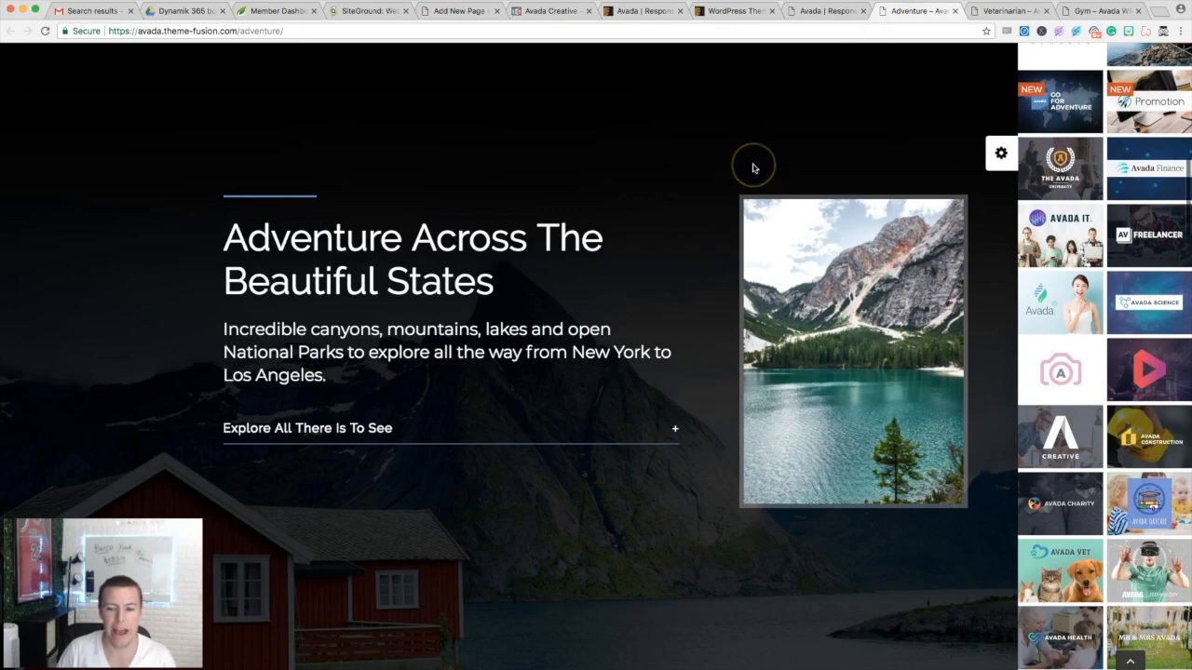
scroll(1018, 143, "up", 3)
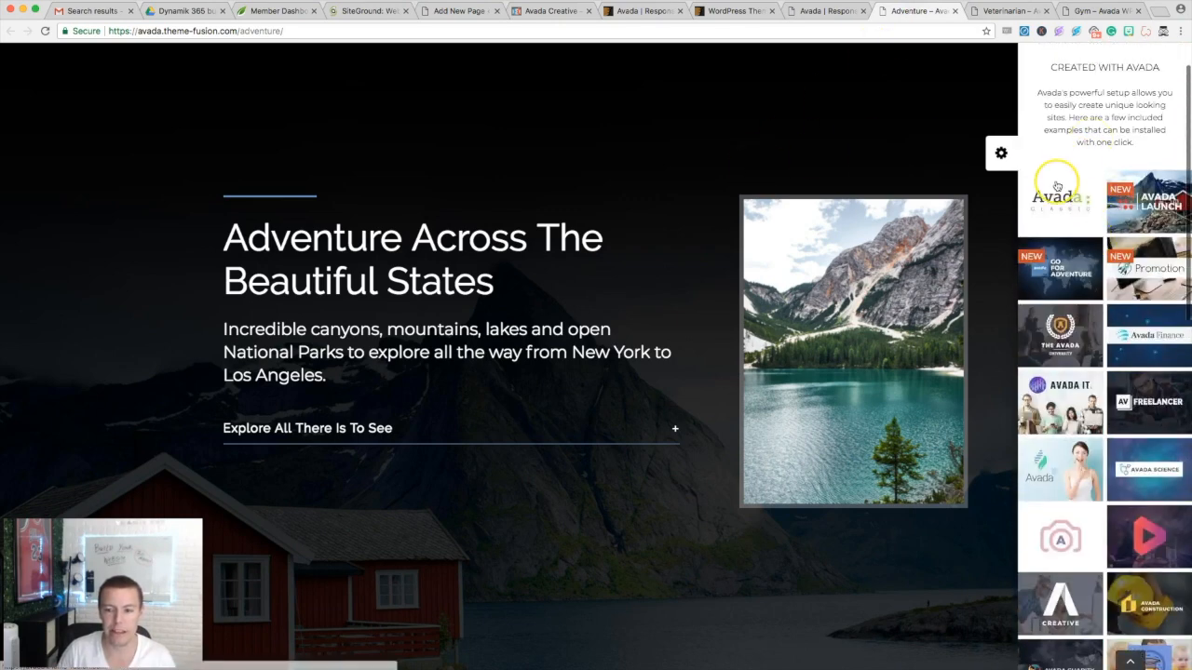
left_click(1061, 269)
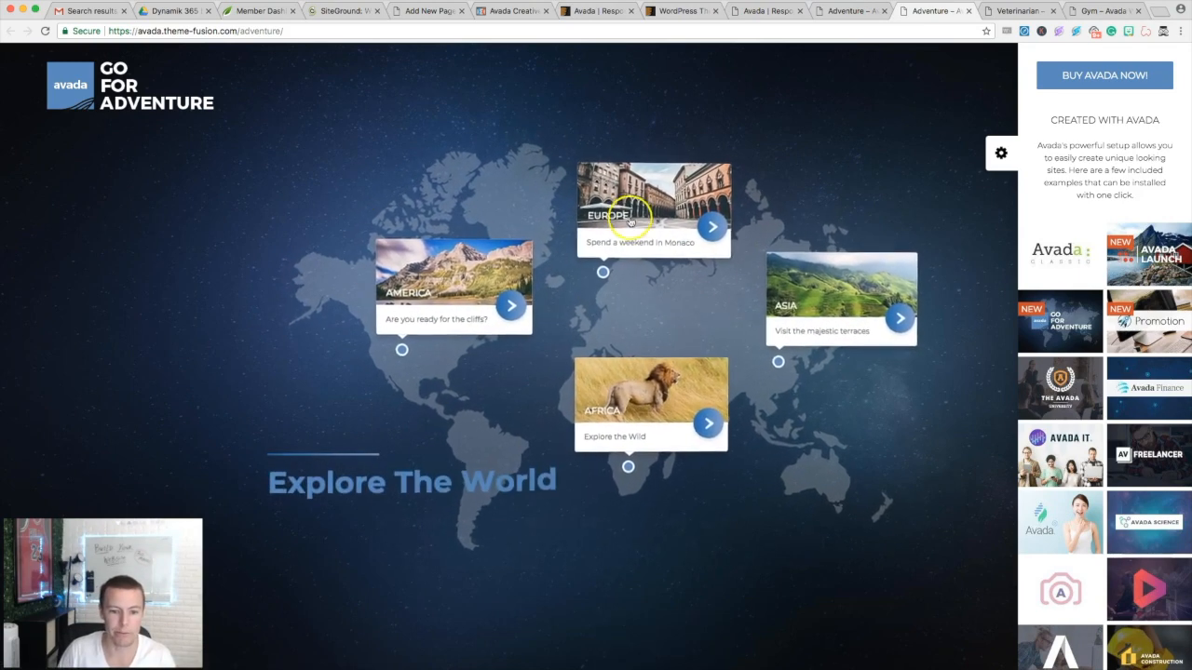
- Scroll through the Adventure demo and open the Avada Vet veterinarian demo
scroll(364, 385, "down", 3)
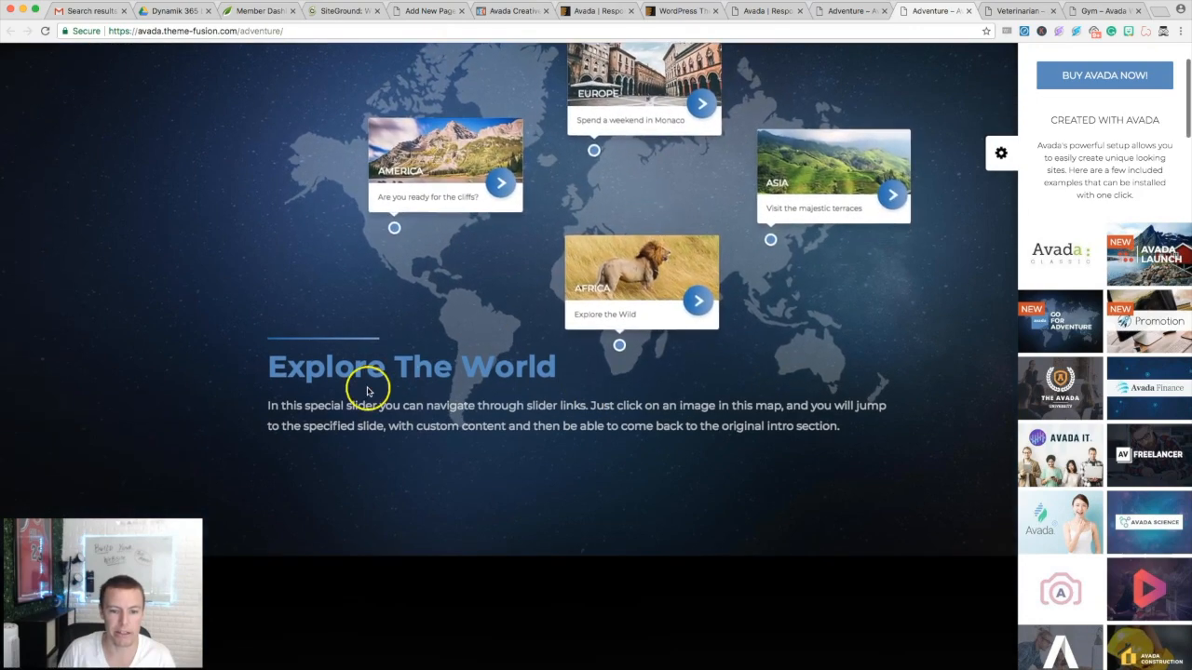
scroll(563, 380, "down", 4)
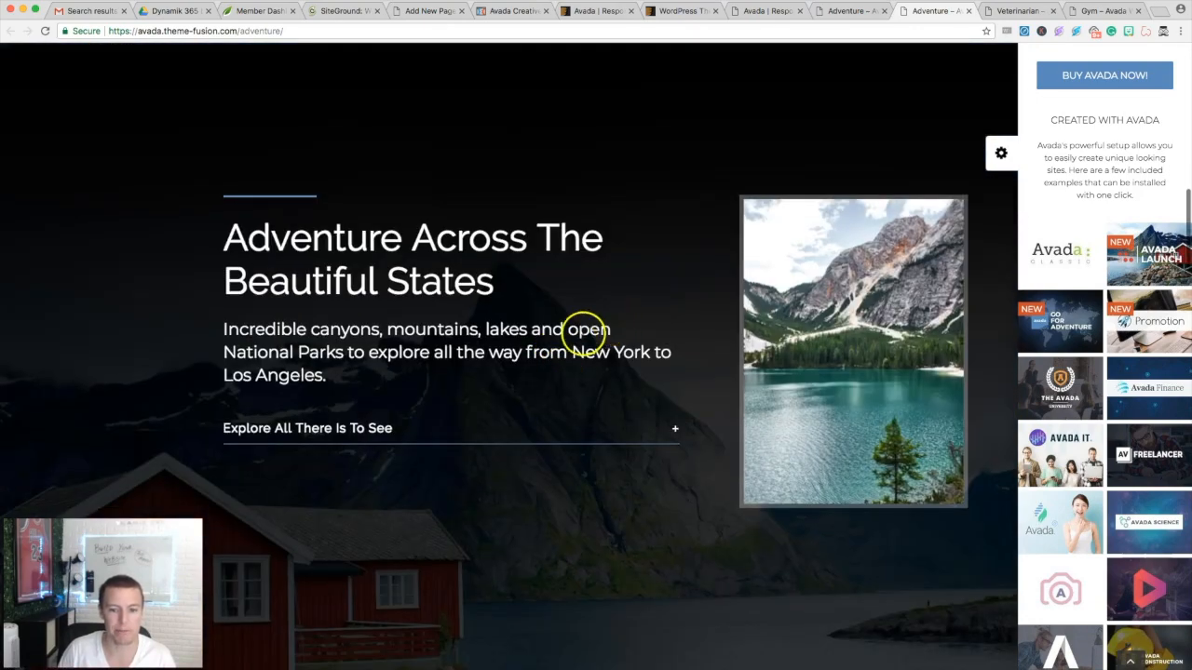
scroll(638, 321, "down", 5)
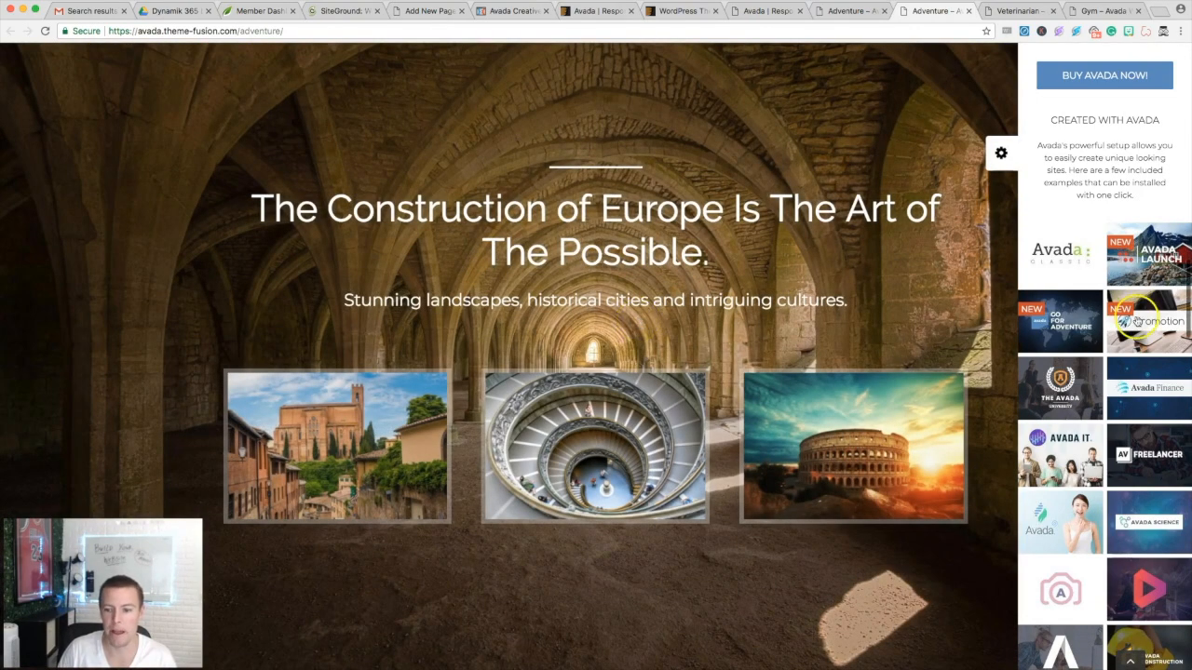
scroll(1082, 366, "down", 5)
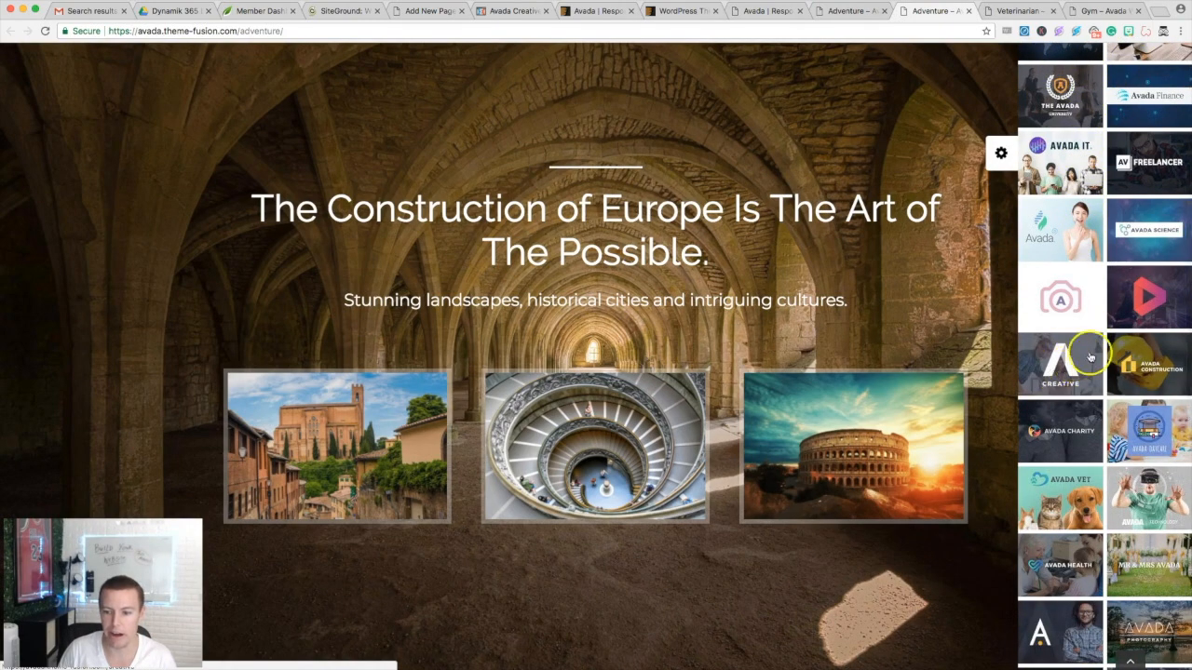
scroll(1084, 358, "down", 2)
left_click(1050, 414)
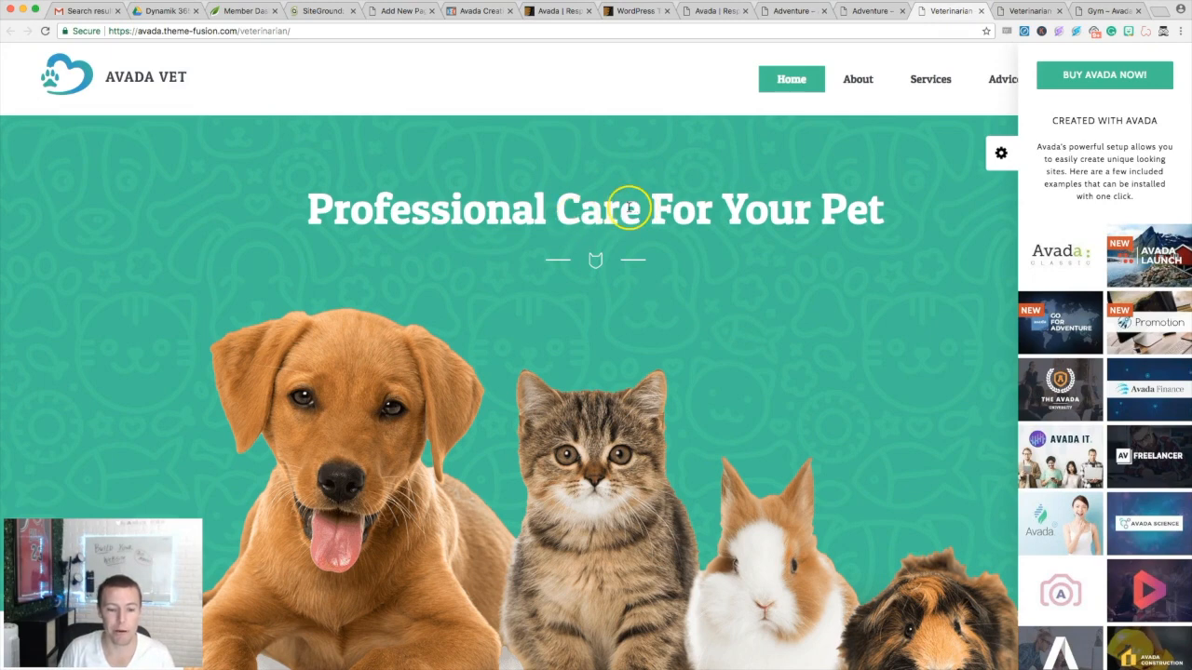
- Browse the Avada Vet homepage, then close the Veterinarian and Gym demo tabs
scroll(628, 206, "down", 1)
scroll(661, 275, "down", 2)
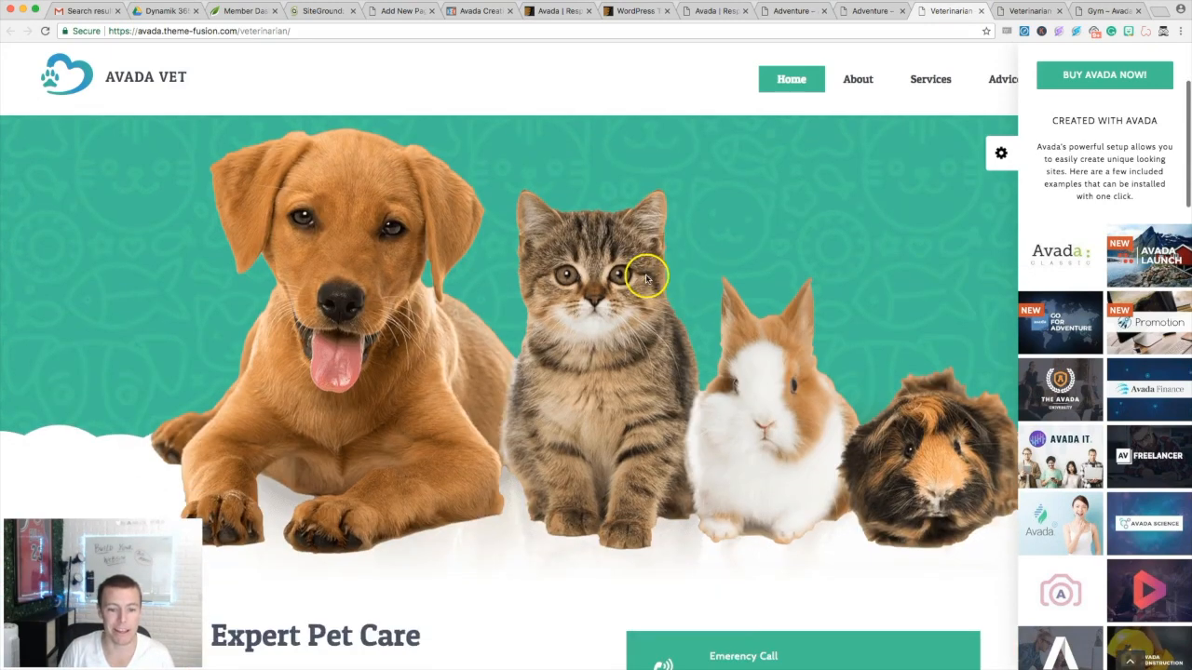
scroll(596, 260, "up", 3)
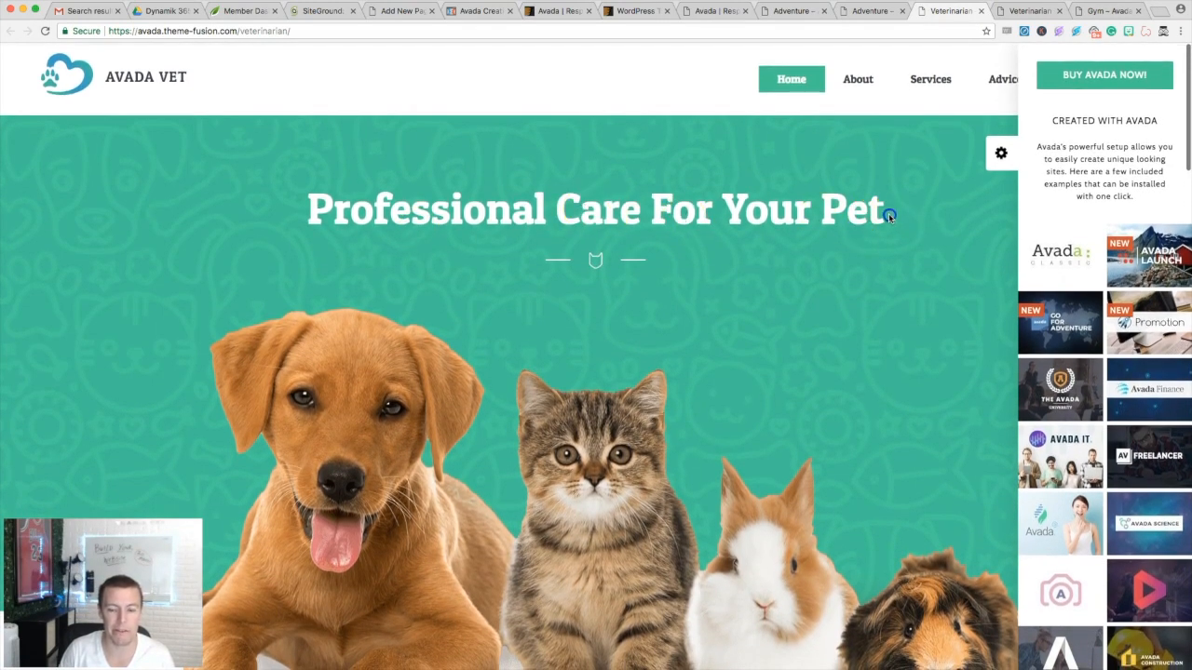
left_click_drag(889, 216, 359, 180)
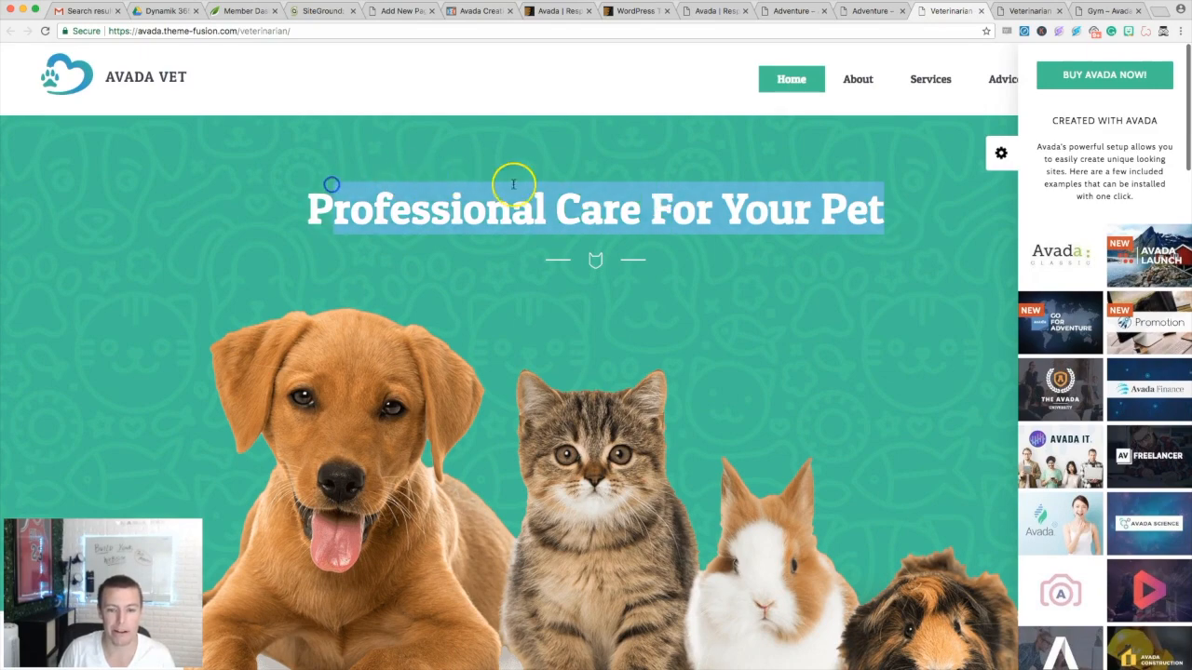
scroll(574, 224, "down", 2)
scroll(381, 131, "up", 2)
scroll(490, 171, "down", 5)
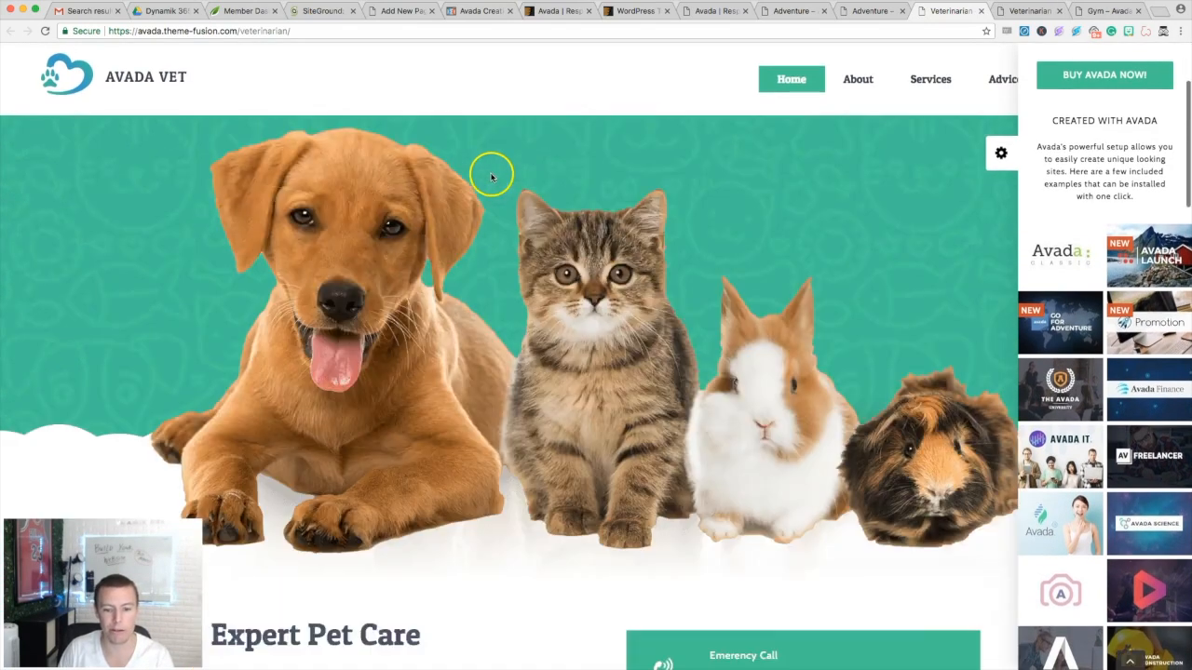
scroll(526, 207, "down", 10)
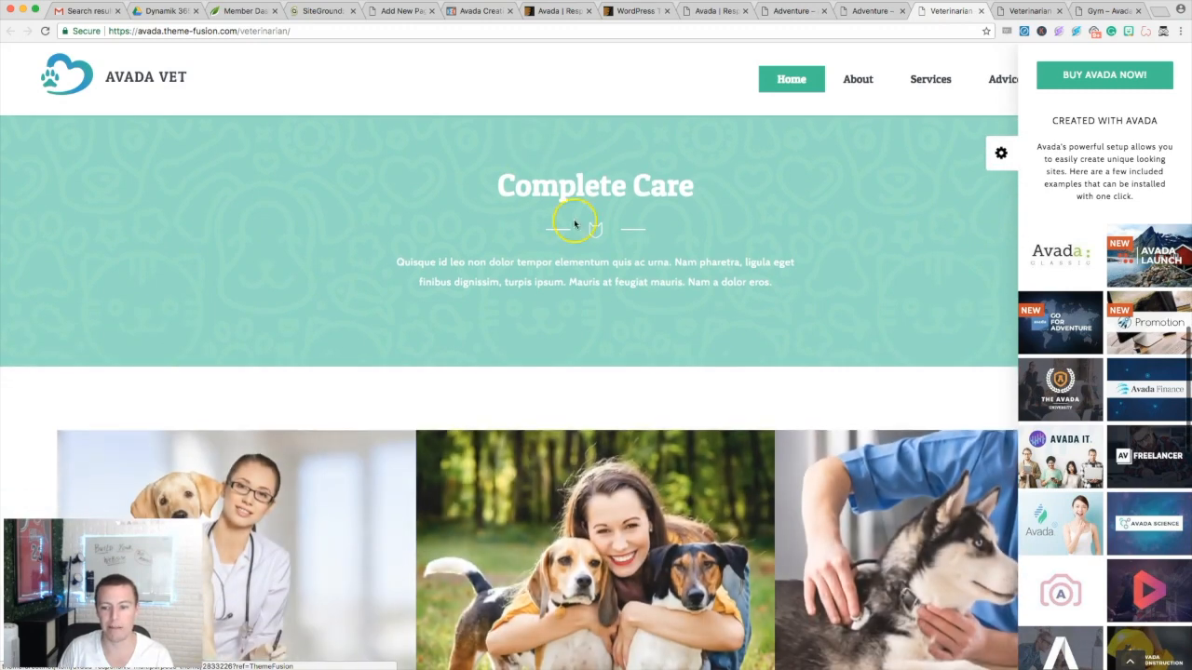
scroll(1125, 386, "down", 5)
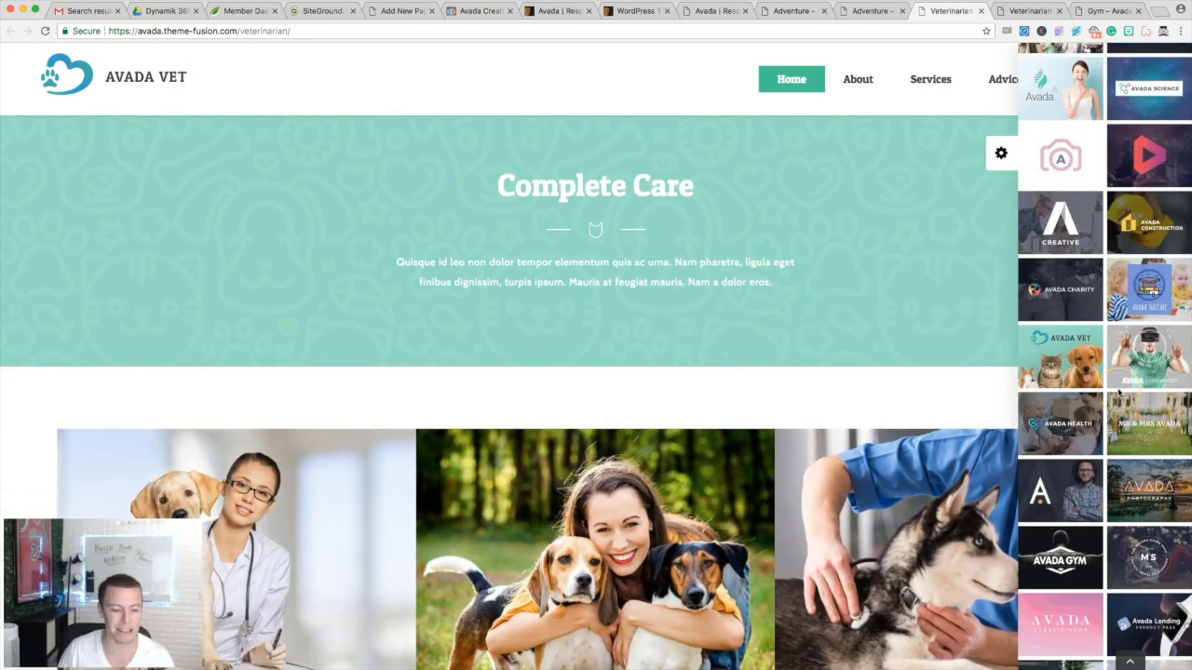
left_click(980, 11)
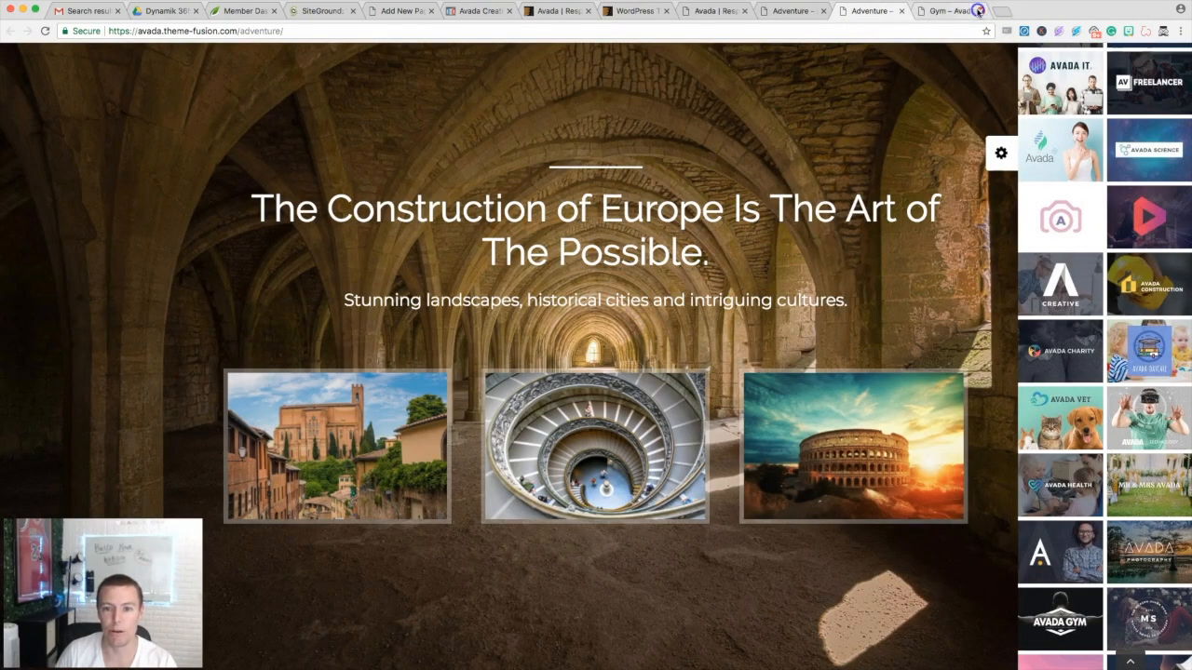
left_click(977, 10)
- Review the Avada item page and license pricing, ending on the $60 Regular License Payment complete page
left_click(671, 12)
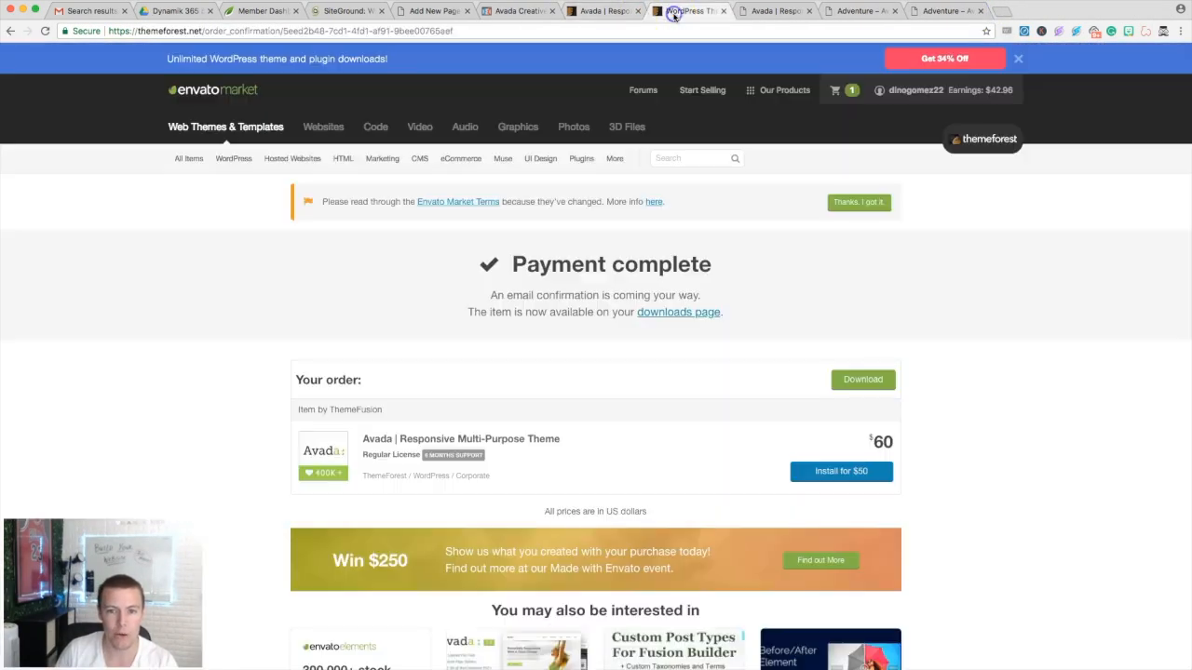
left_click(601, 12)
scroll(496, 160, "up", 15)
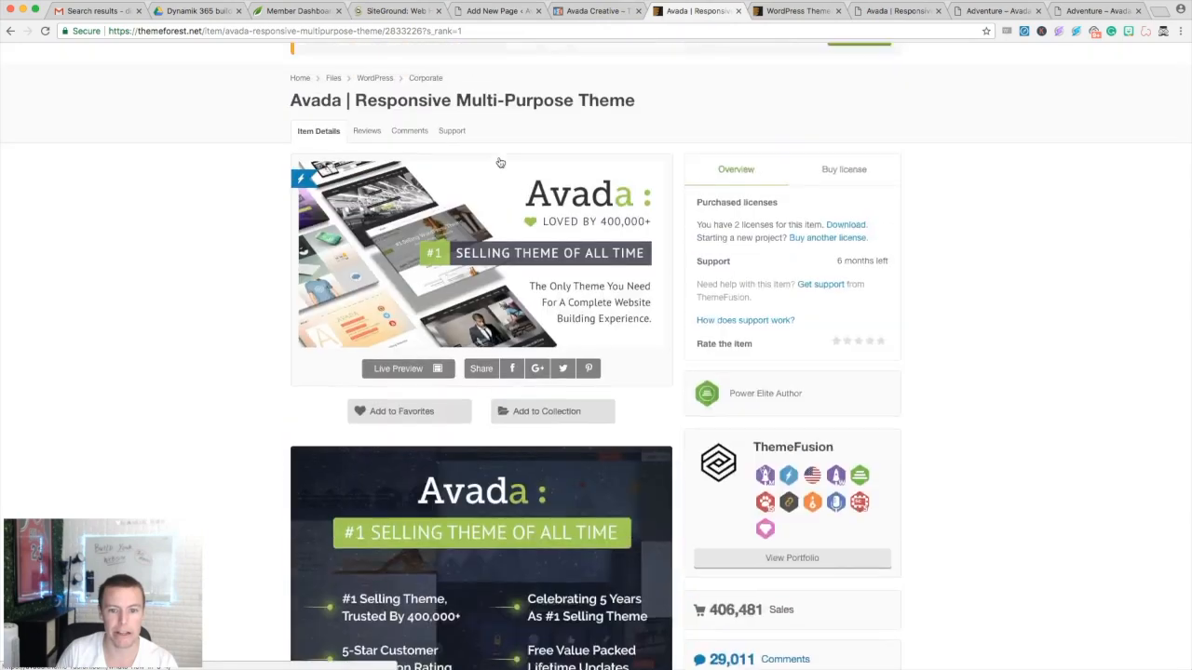
scroll(500, 163, "up", 4)
left_click(384, 298)
scroll(573, 284, "down", 7)
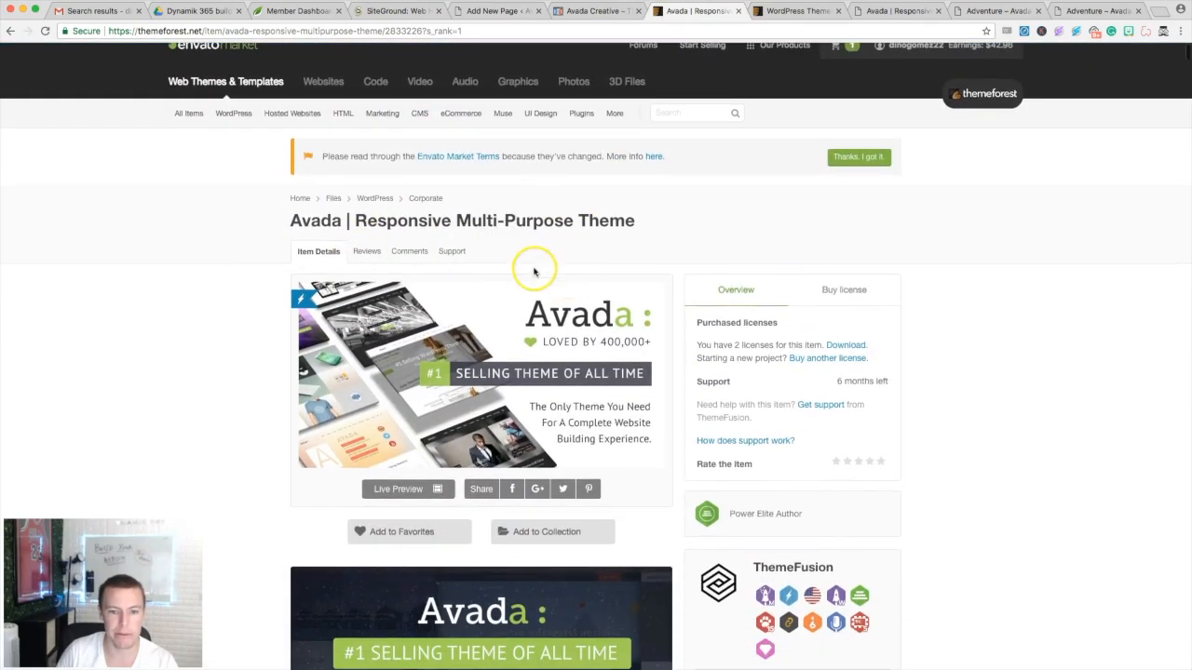
scroll(579, 233, "down", 18)
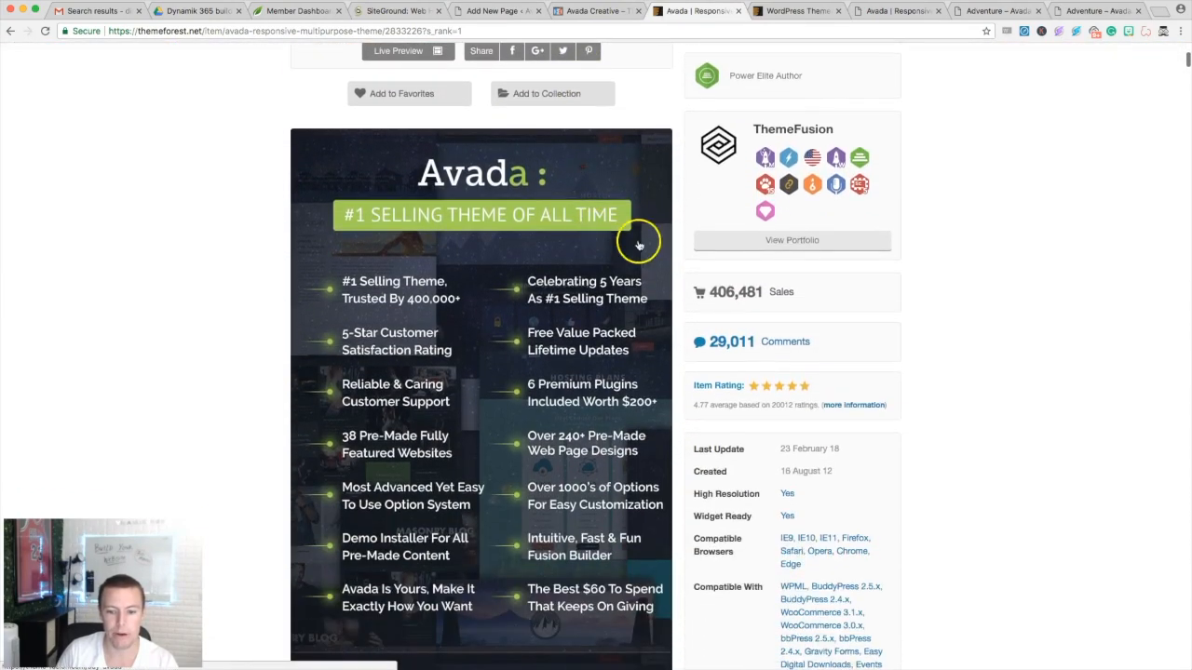
scroll(666, 251, "up", 20)
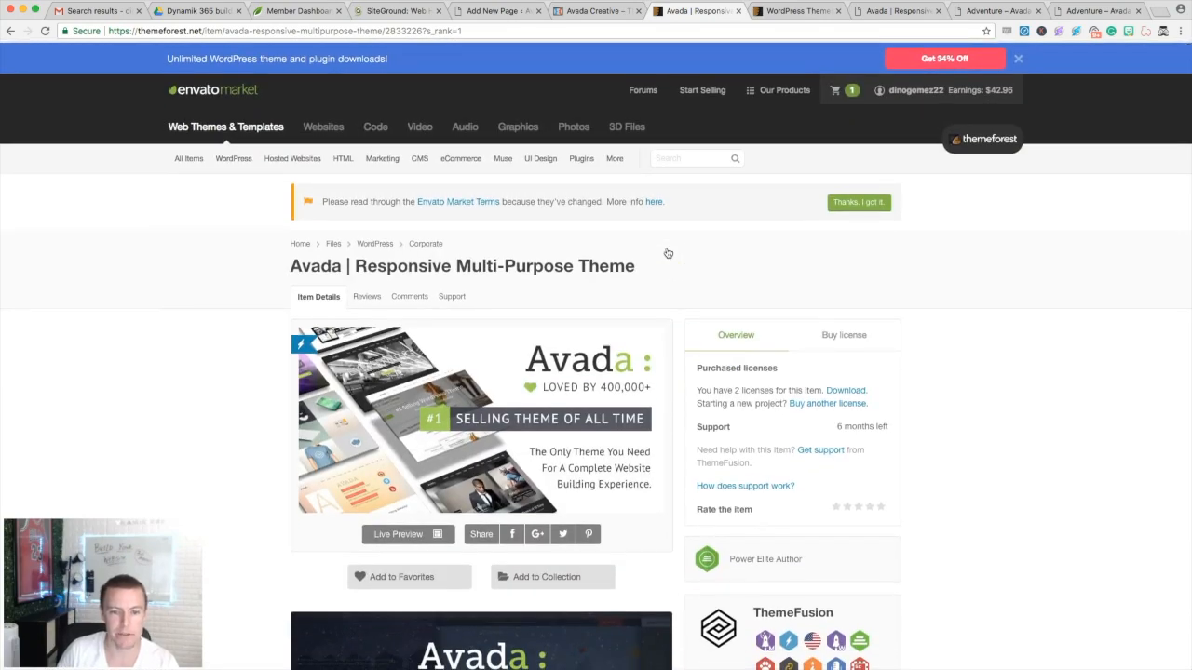
scroll(484, 252, "down", 2)
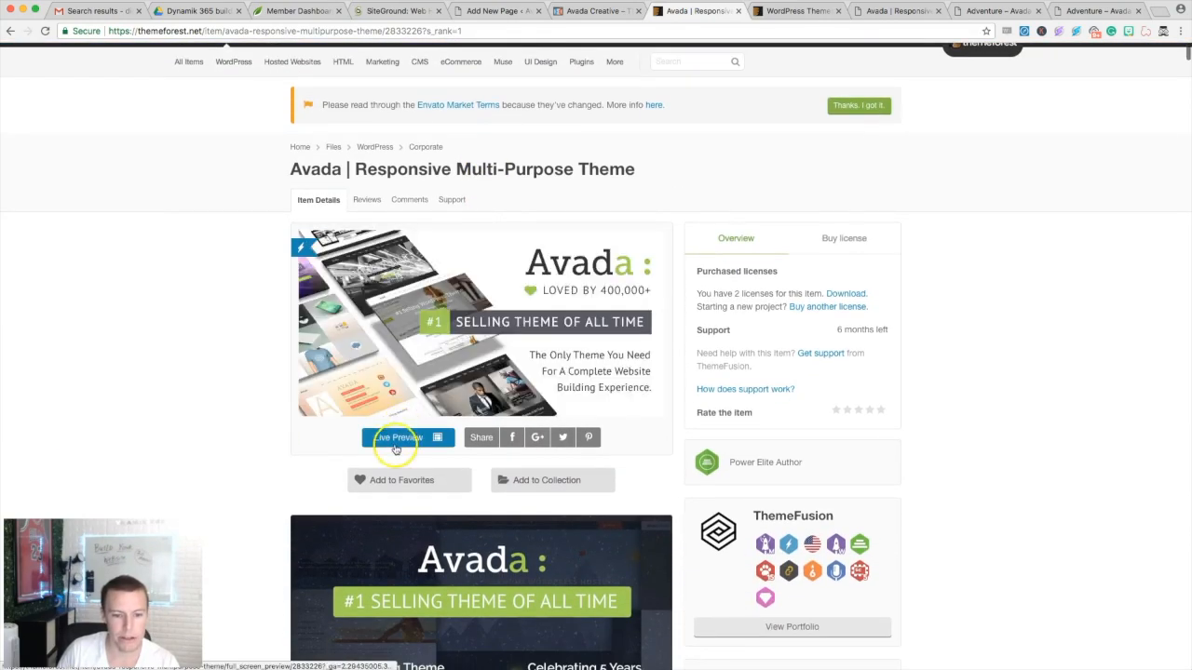
scroll(400, 439, "up", 2)
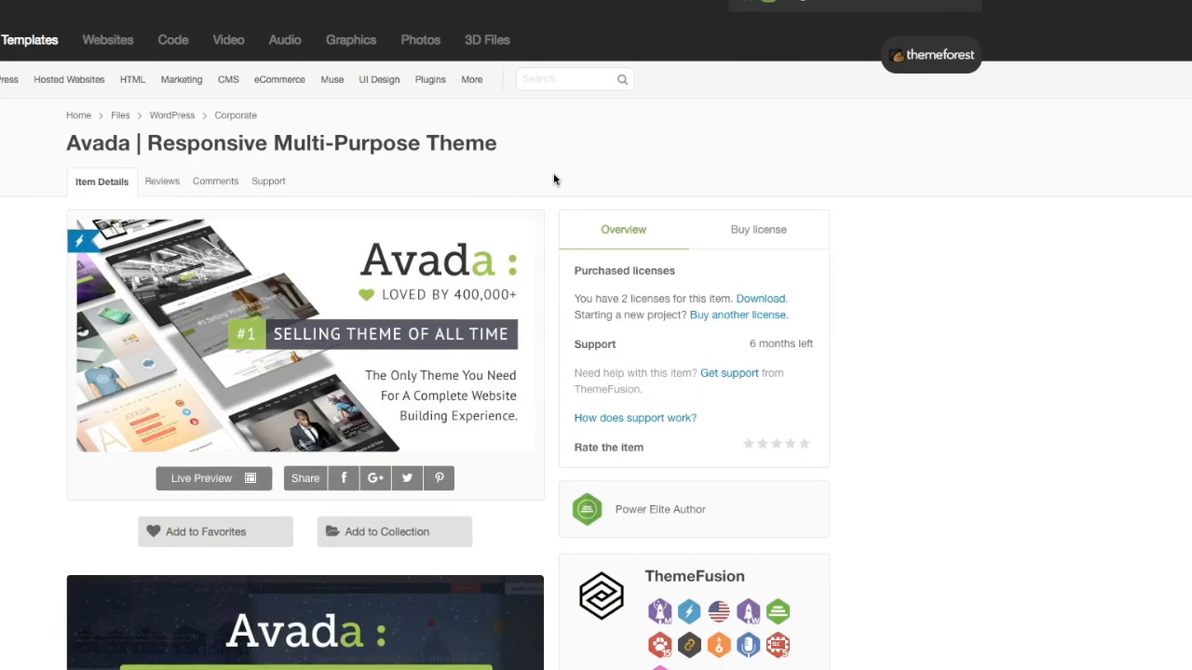
left_click(740, 240)
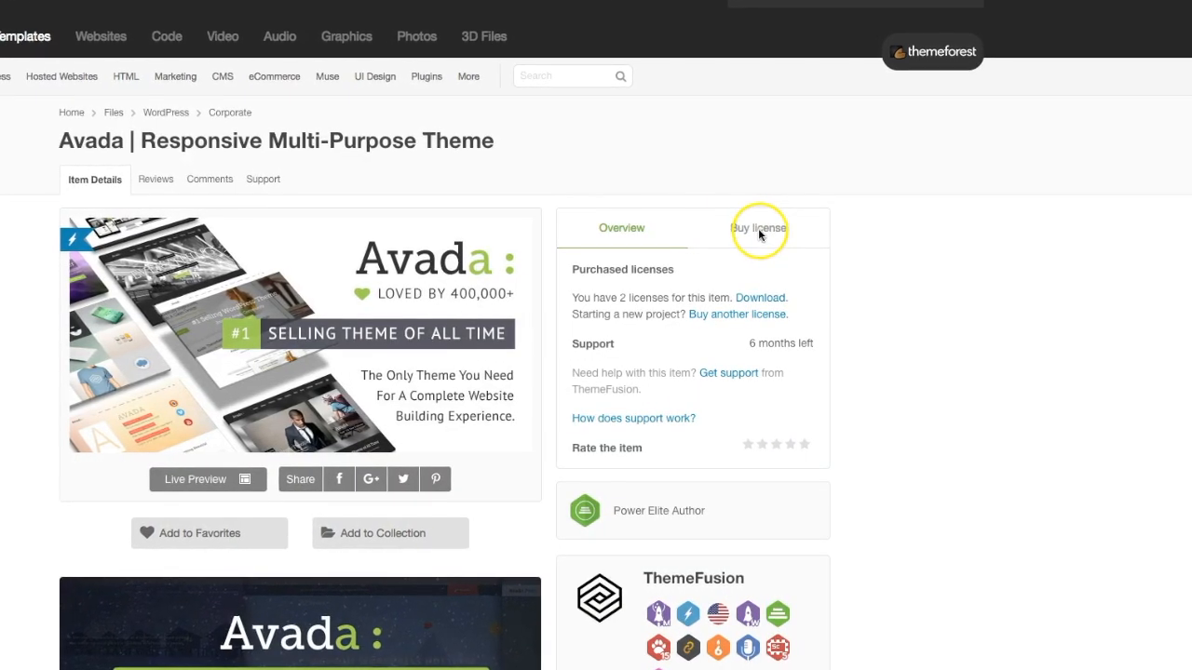
left_click(747, 232)
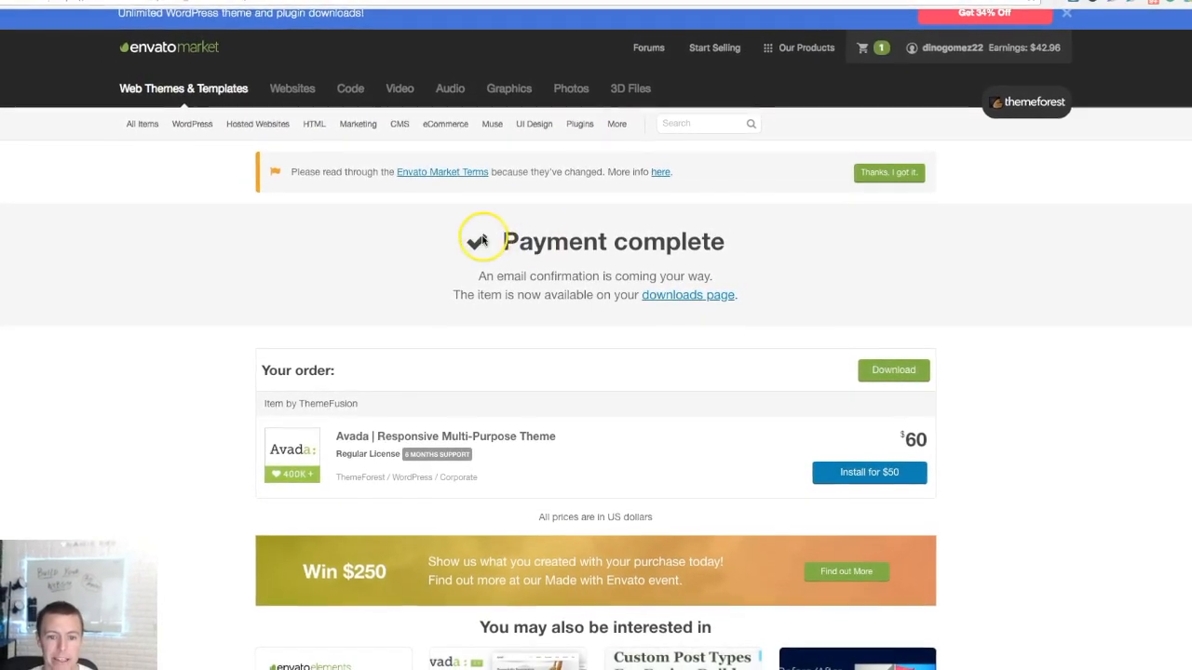
- Open the account's Downloads page, where Avada is listed under a Regular License
scroll(605, 241, "down", 1)
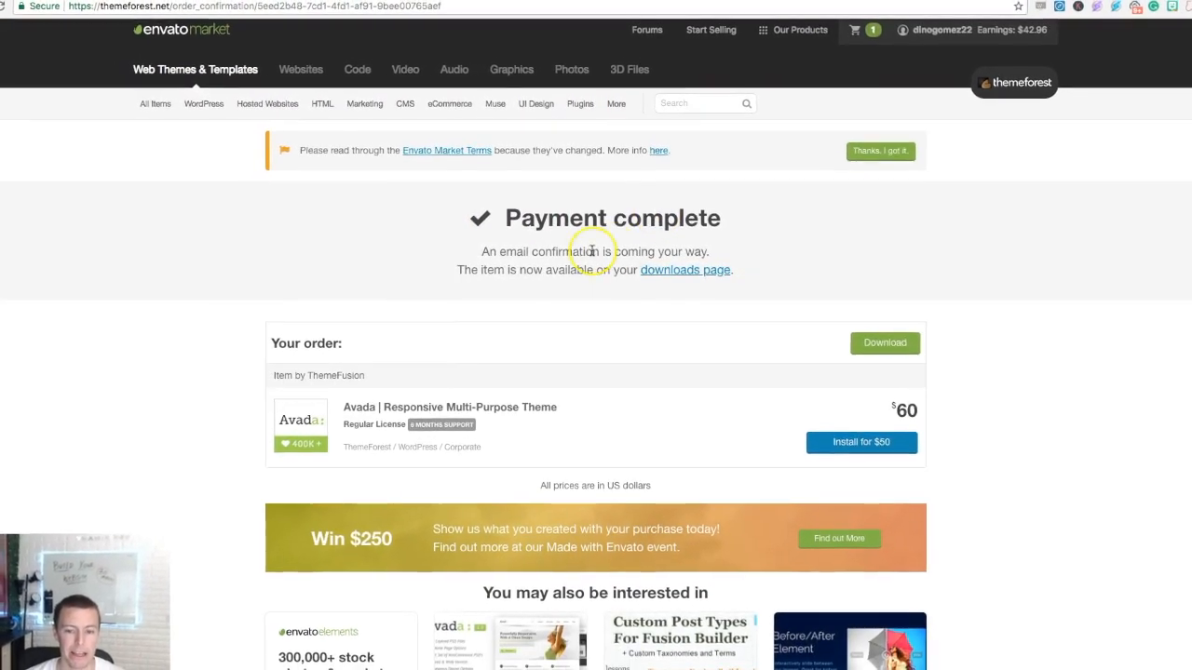
scroll(590, 251, "down", 1)
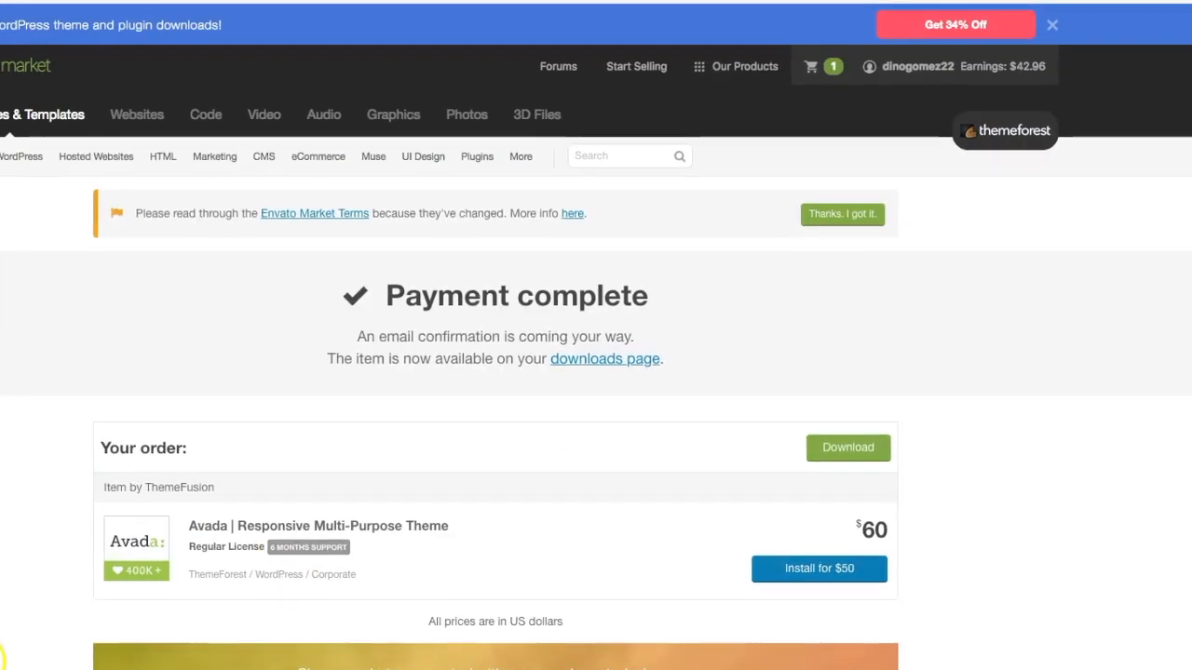
left_click(908, 73)
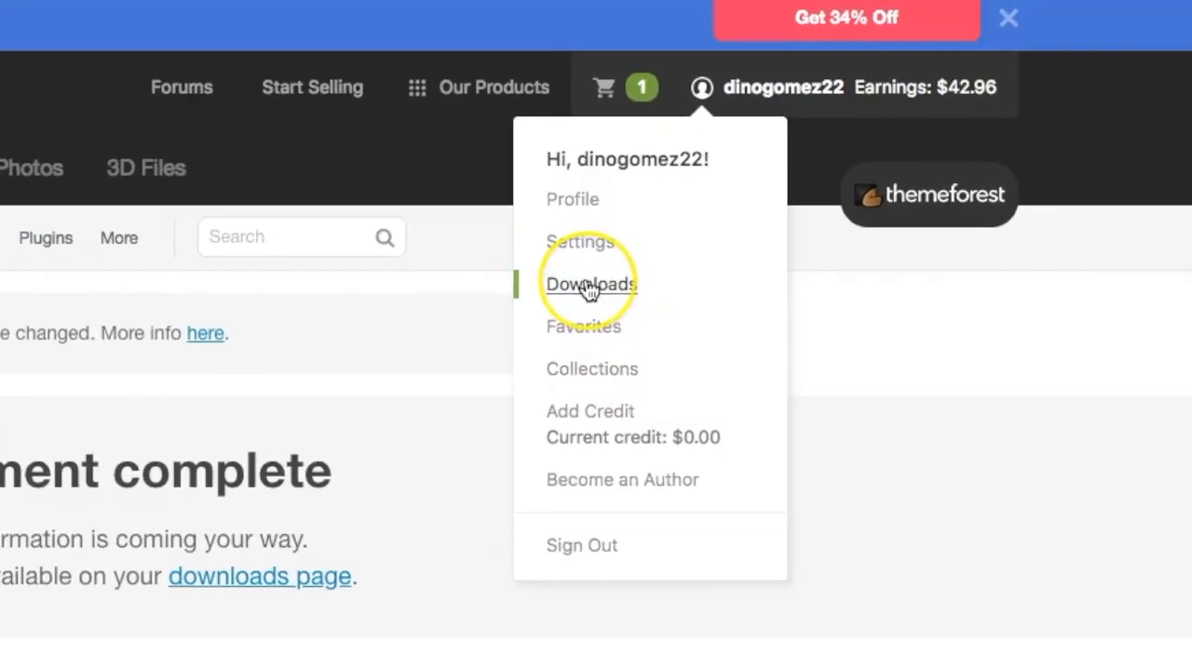
left_click(616, 271)
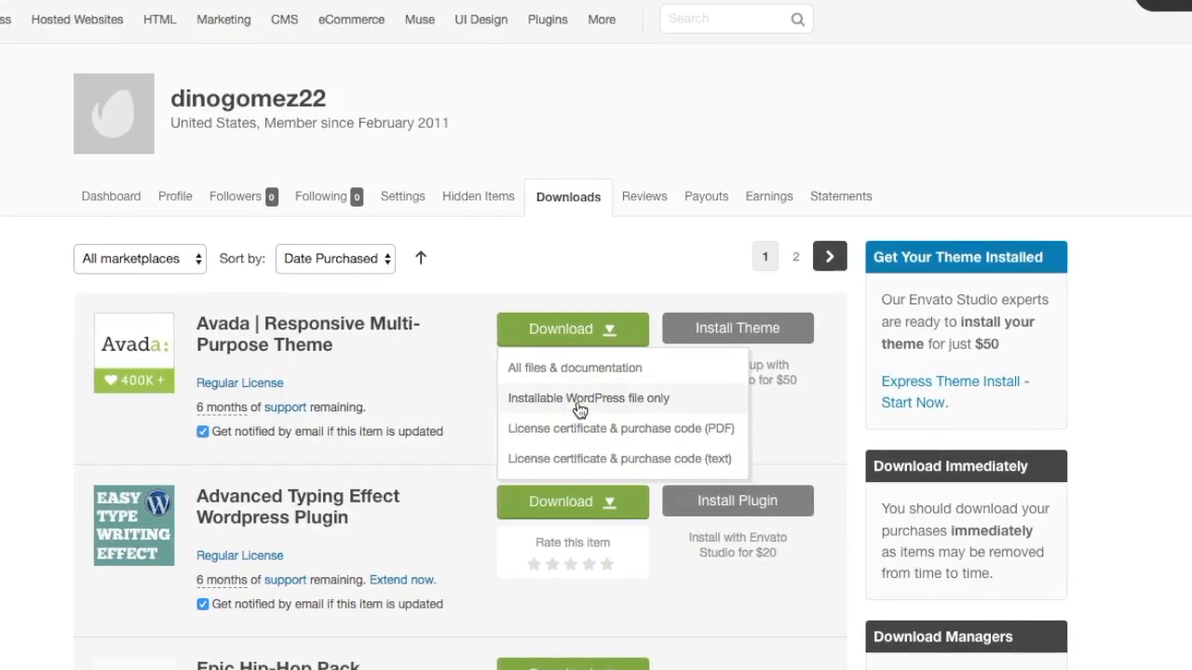
- Download Avada's license certificate PDF, tidy the zip and Avada_Full_Package folder on the desktop, and open the PDF
left_click(579, 429)
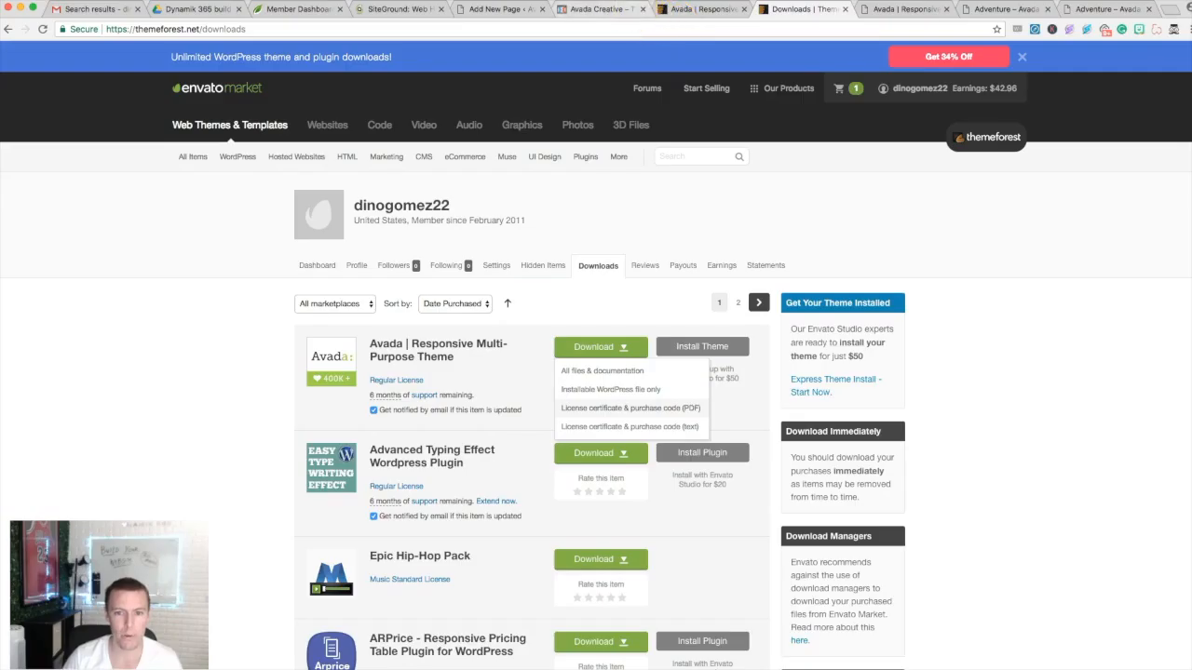
left_click(163, 359)
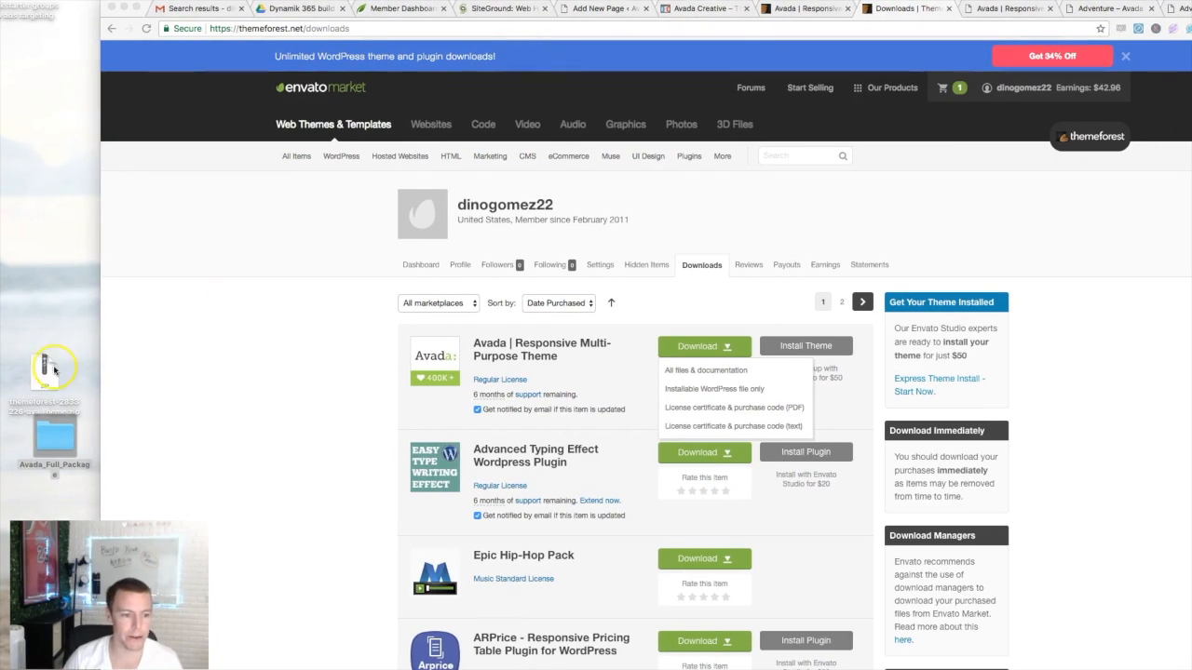
left_click_drag(54, 370, 65, 4)
left_click_drag(61, 413, 63, 5)
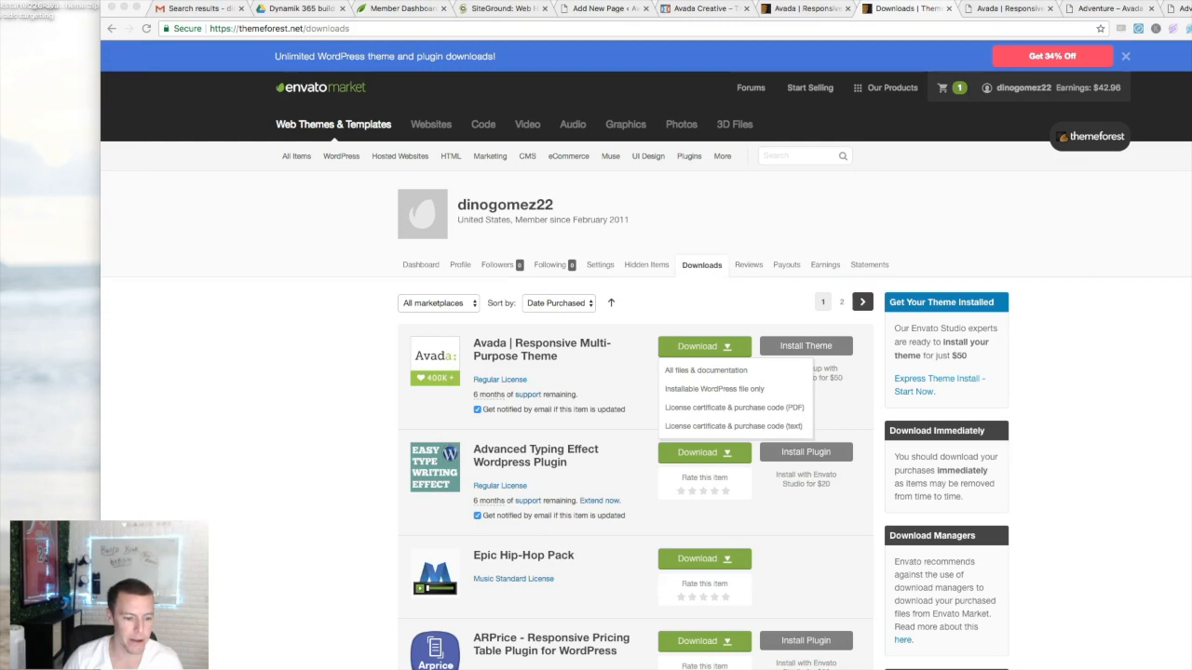
left_click(158, 669)
left_click_drag(158, 668, 52, 366)
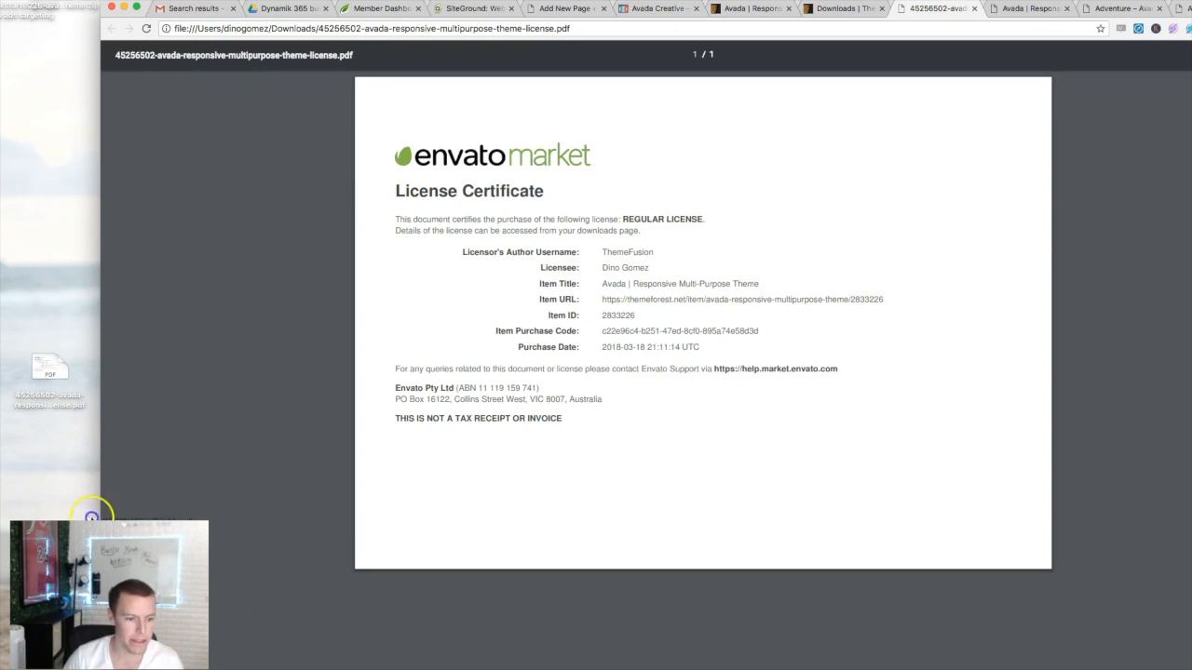
- Put the theme zip on the desktop and go back to the WordPress page editor
left_click_drag(42, 453, 41, 451)
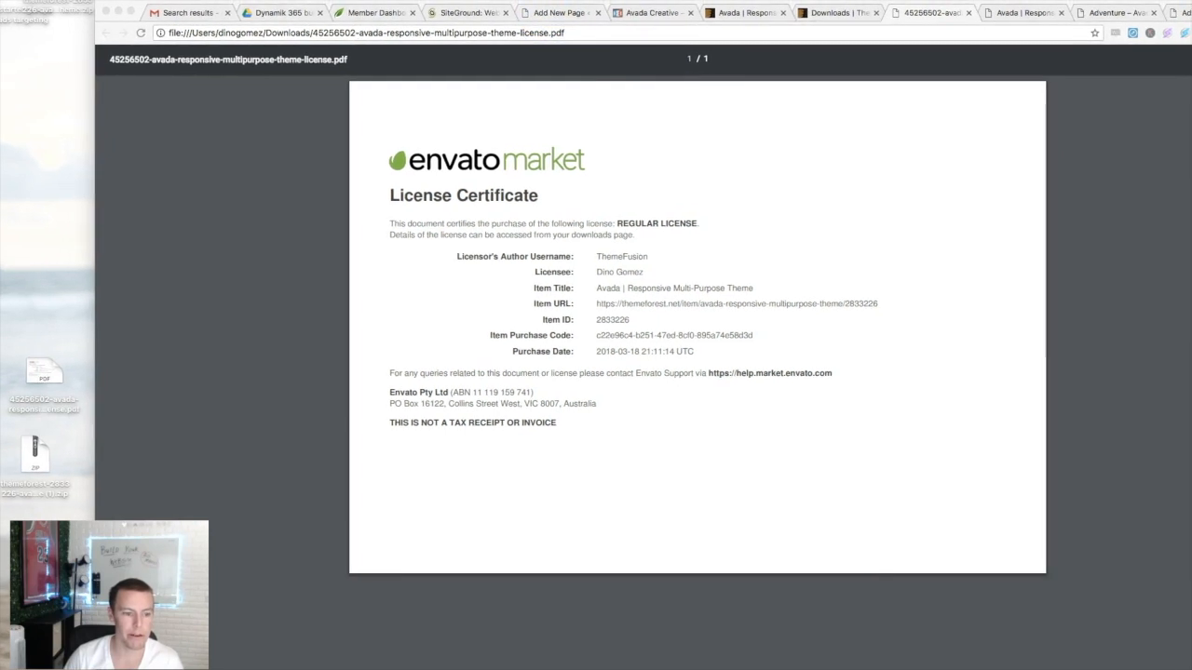
left_click(552, 13)
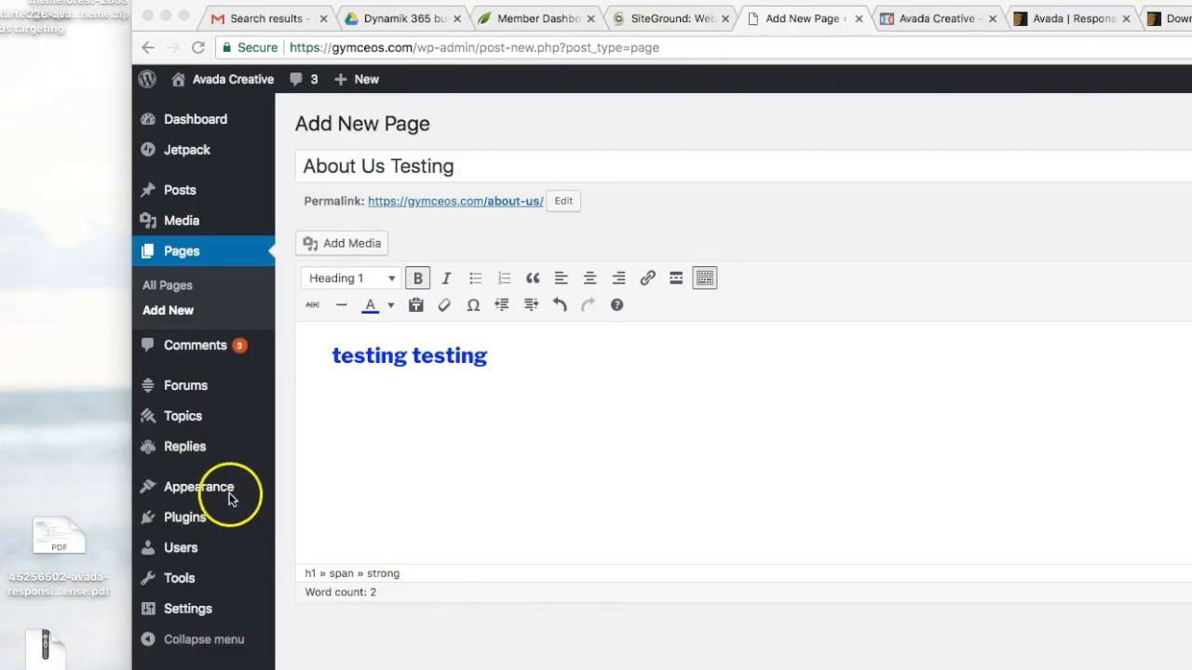
- Leave the unsaved About Us Testing page for Appearance > Themes and start adding a new theme
mouse_move(146, 341)
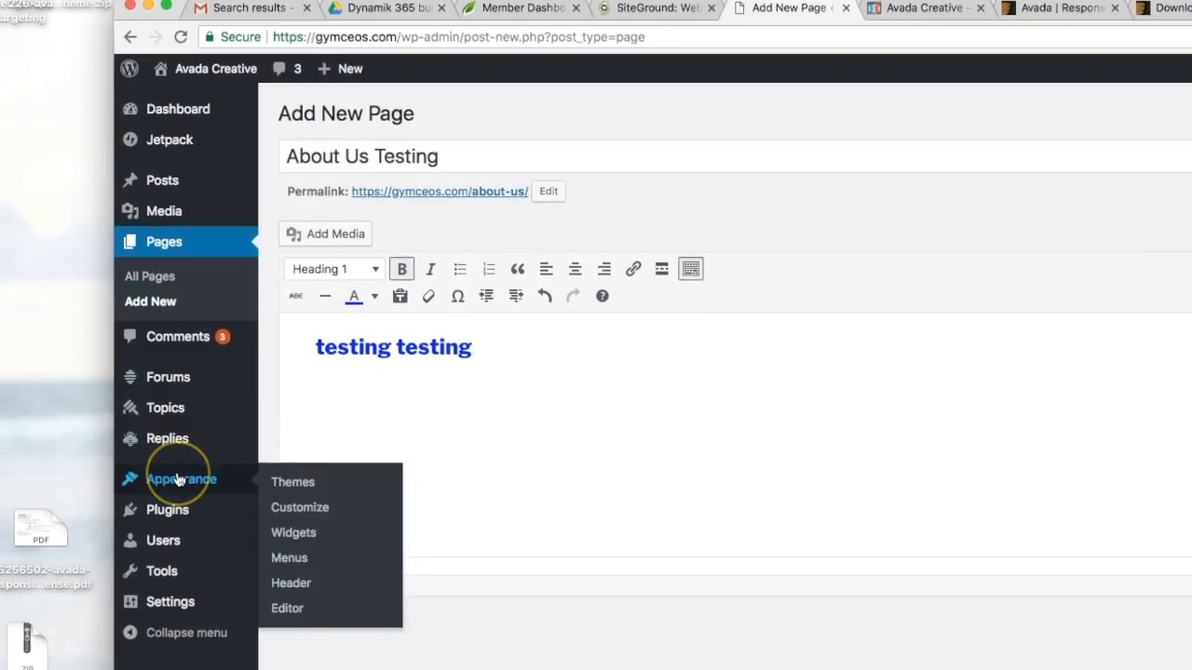
left_click(296, 480)
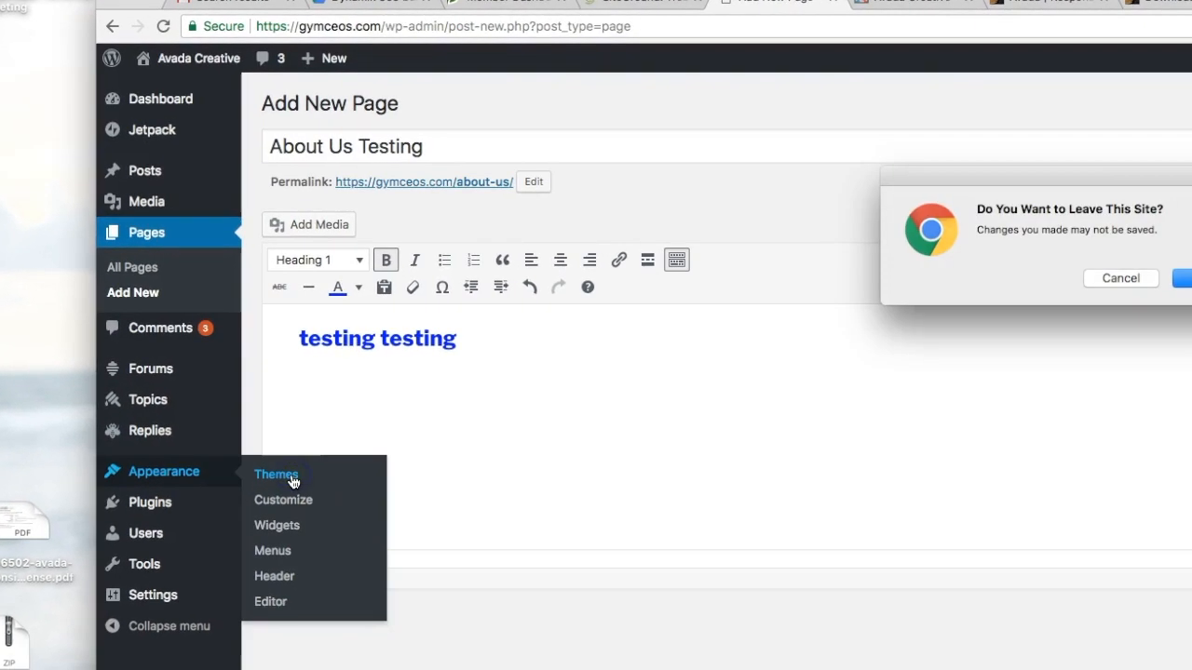
left_click(1183, 271)
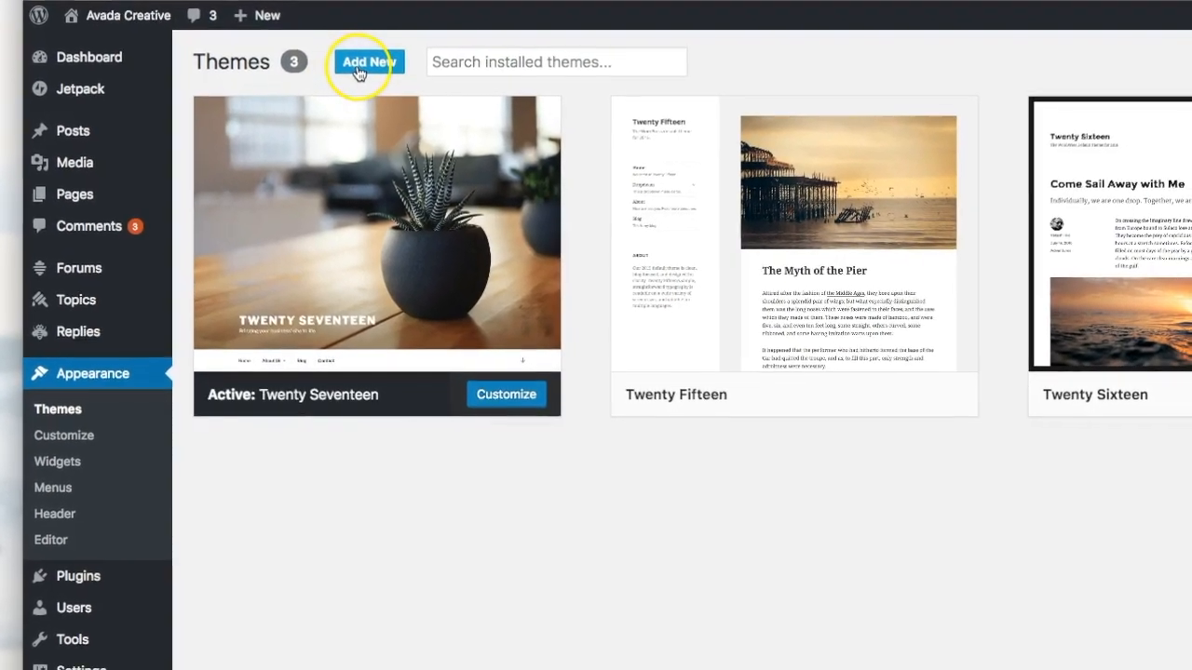
left_click(360, 70)
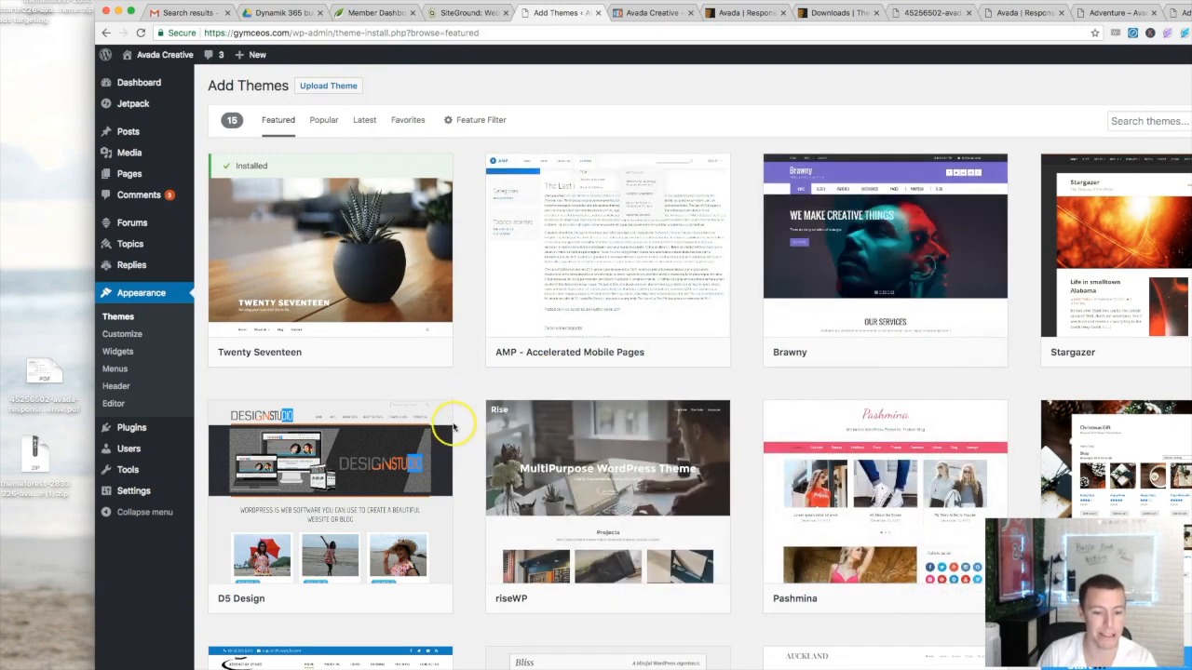
- Upload the Avada theme zip, install it, and return to the Themes list
left_click(319, 89)
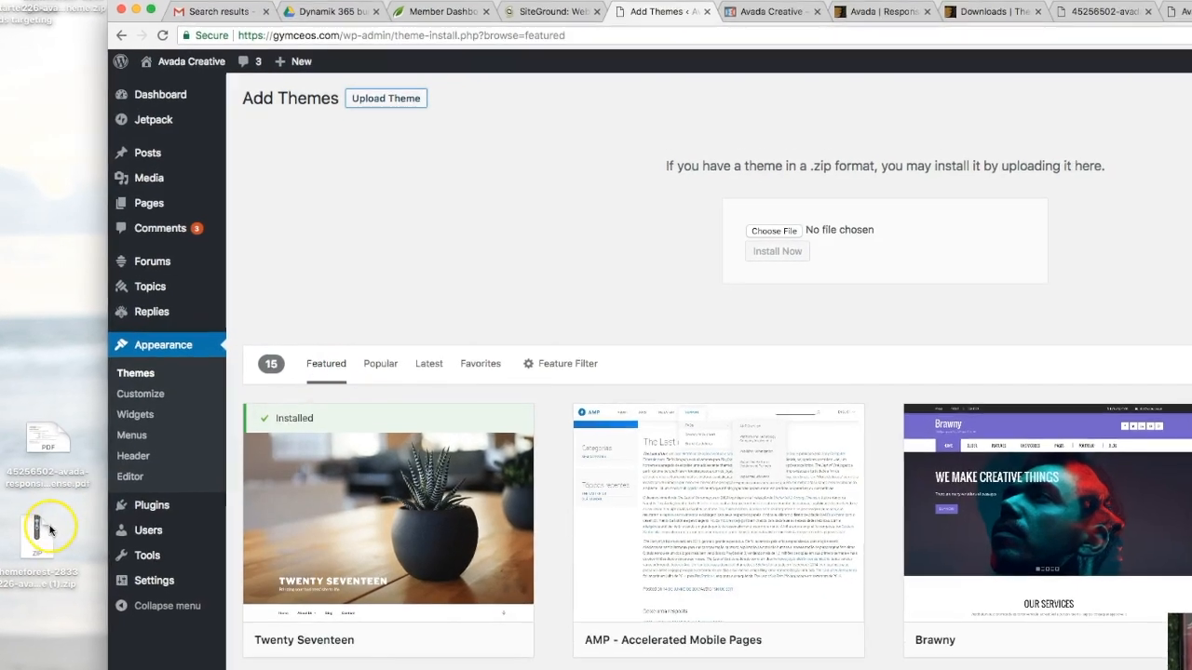
left_click(43, 445)
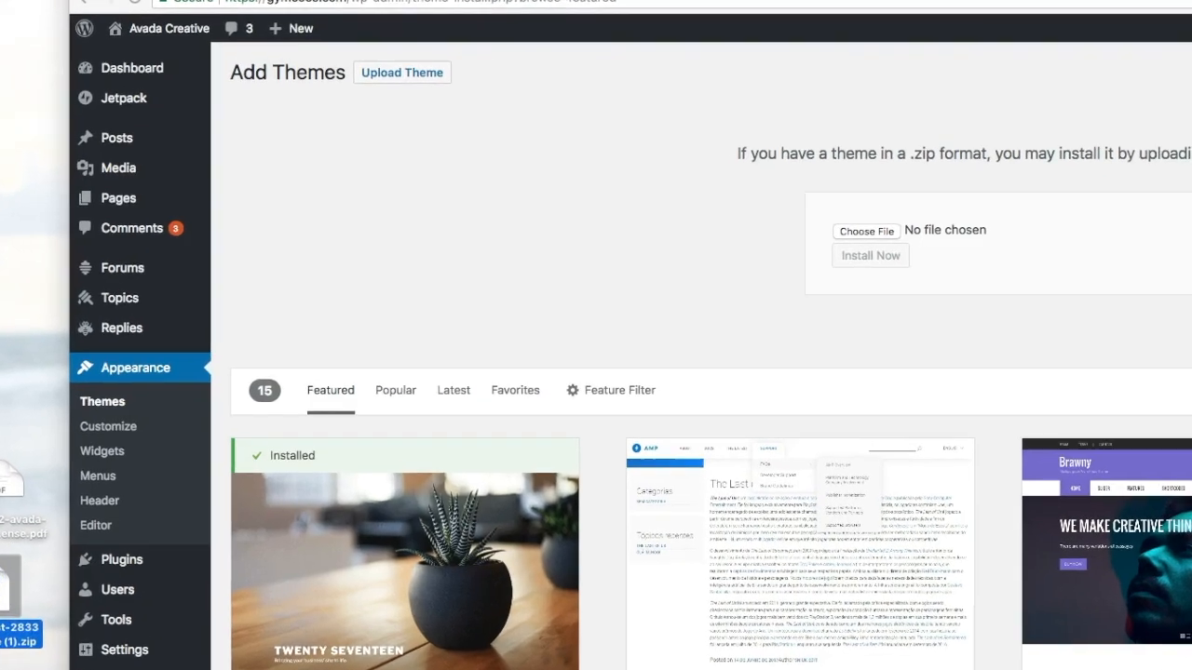
left_click_drag(11, 596, 536, 343)
left_click_drag(855, 276, 911, 235)
left_click(648, 216)
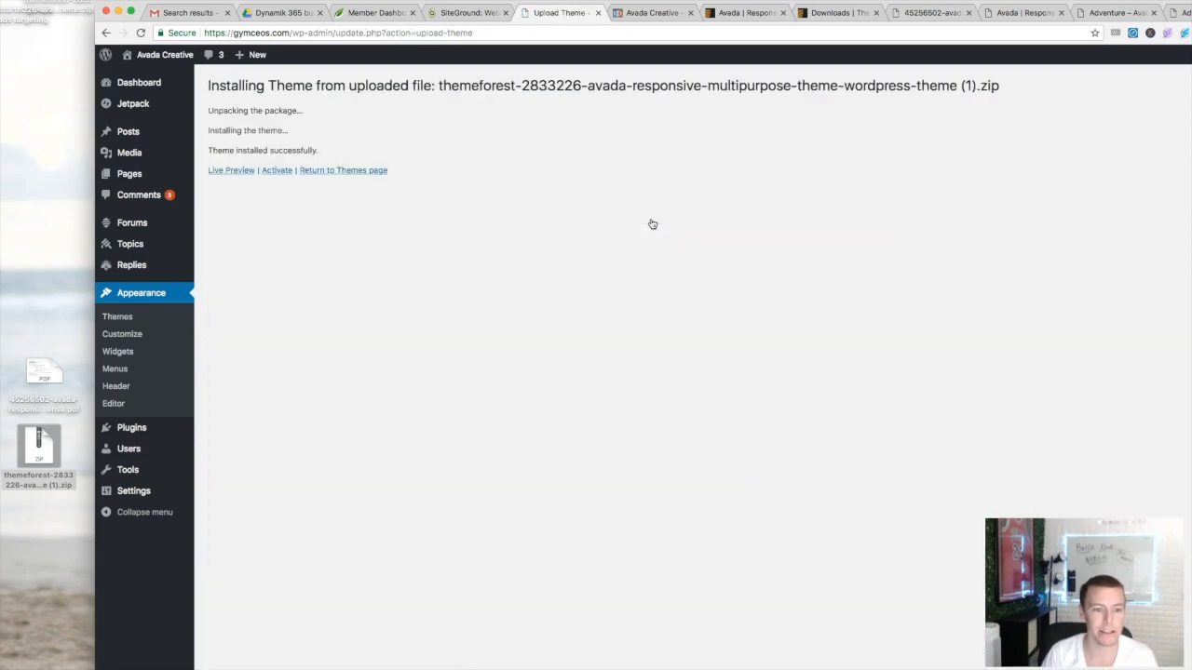
left_click(340, 172)
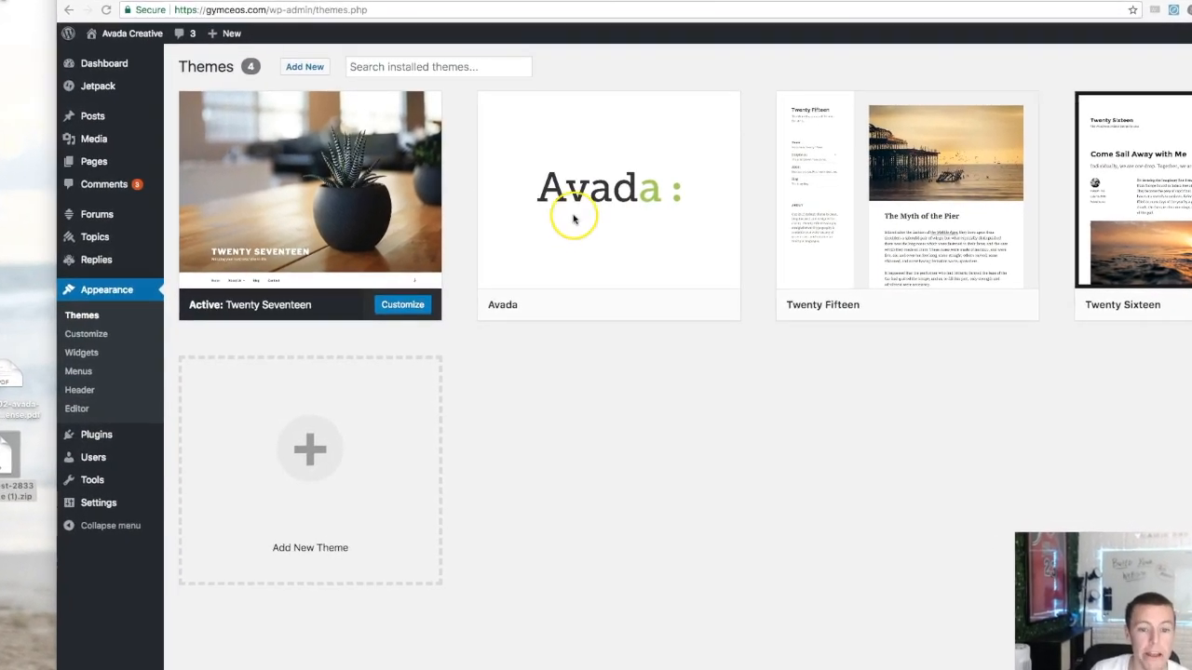
- Activate the Avada theme from its card in Appearance > Themes
left_click(629, 206)
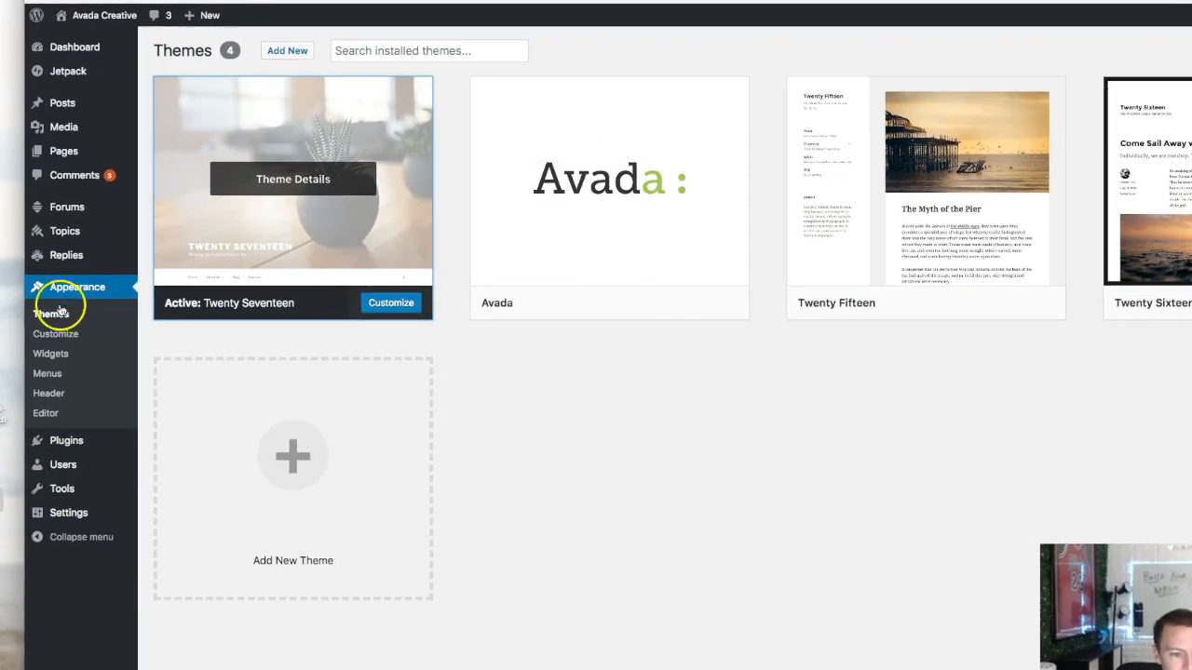
left_click(634, 303)
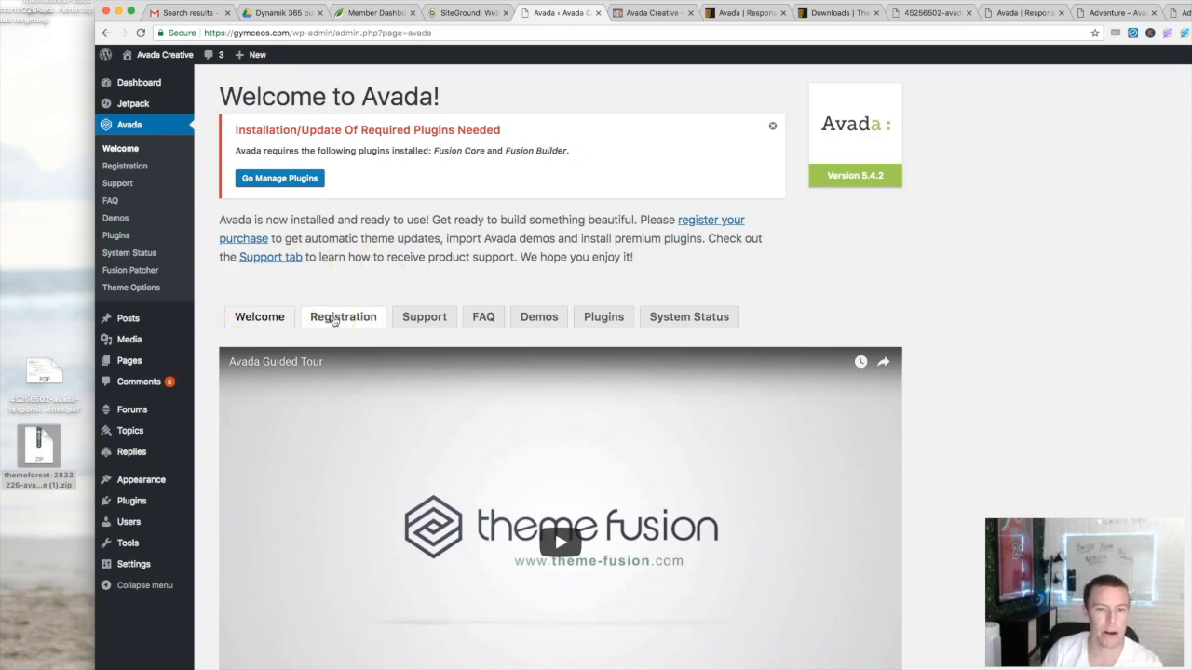
- Install the Fusion Core plugin from Avada's required plugins list and return to the list
left_click(276, 184)
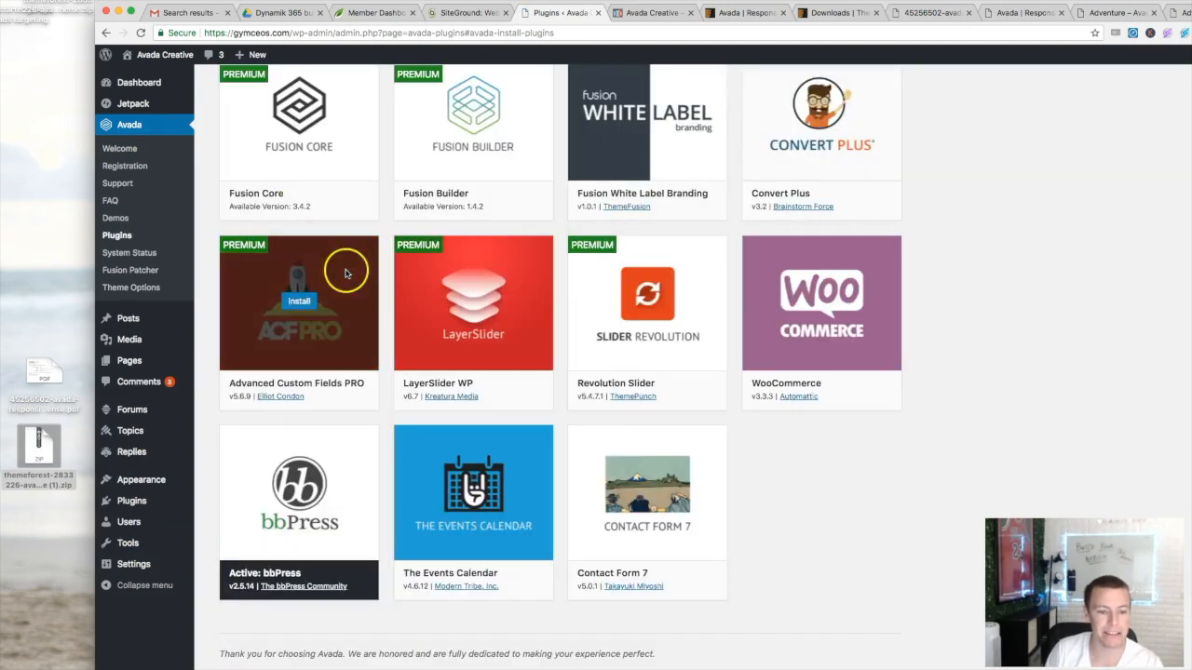
scroll(342, 268, "up", 2)
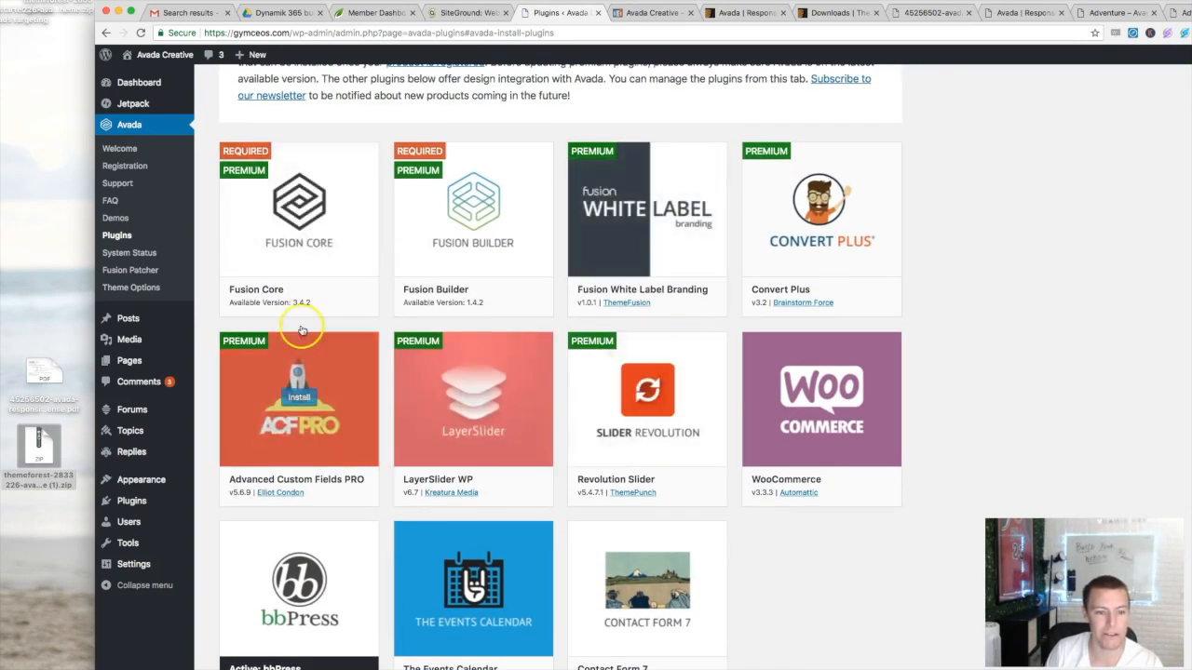
mouse_move(274, 302)
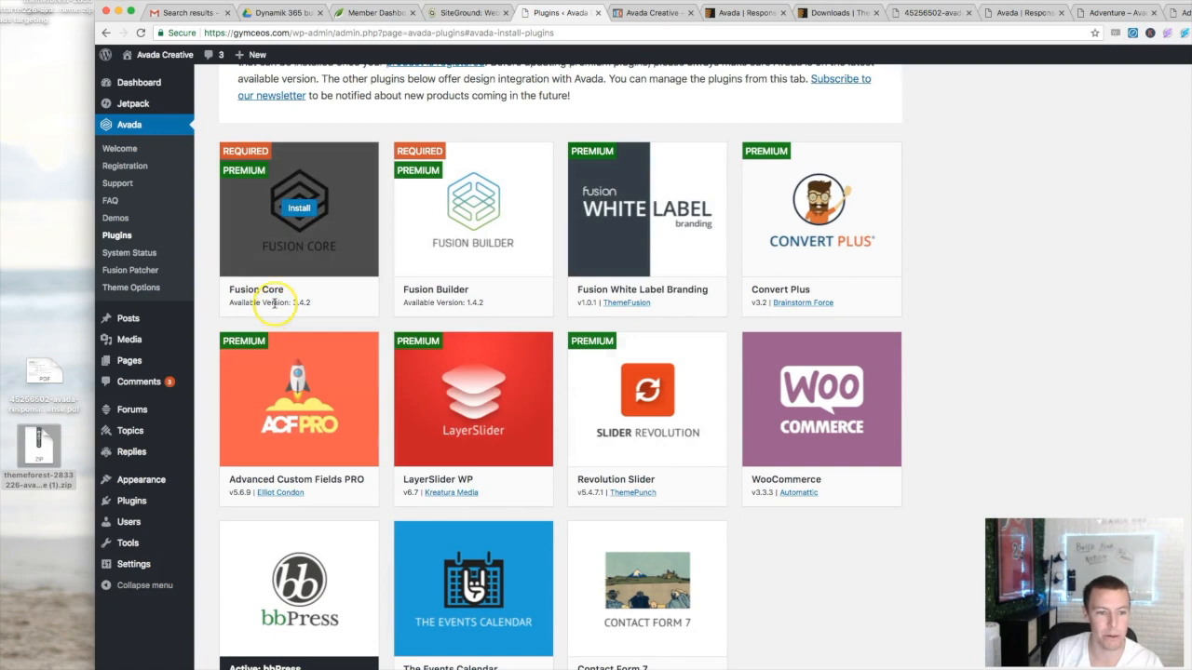
left_click(299, 210)
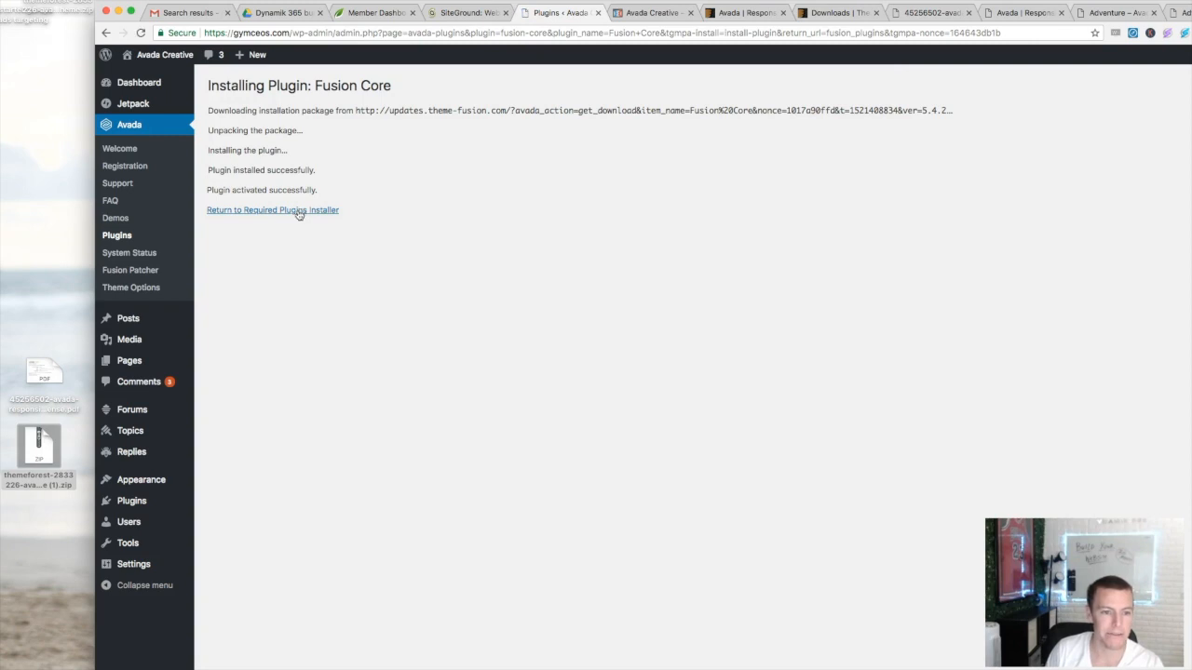
left_click_drag(326, 192, 214, 190)
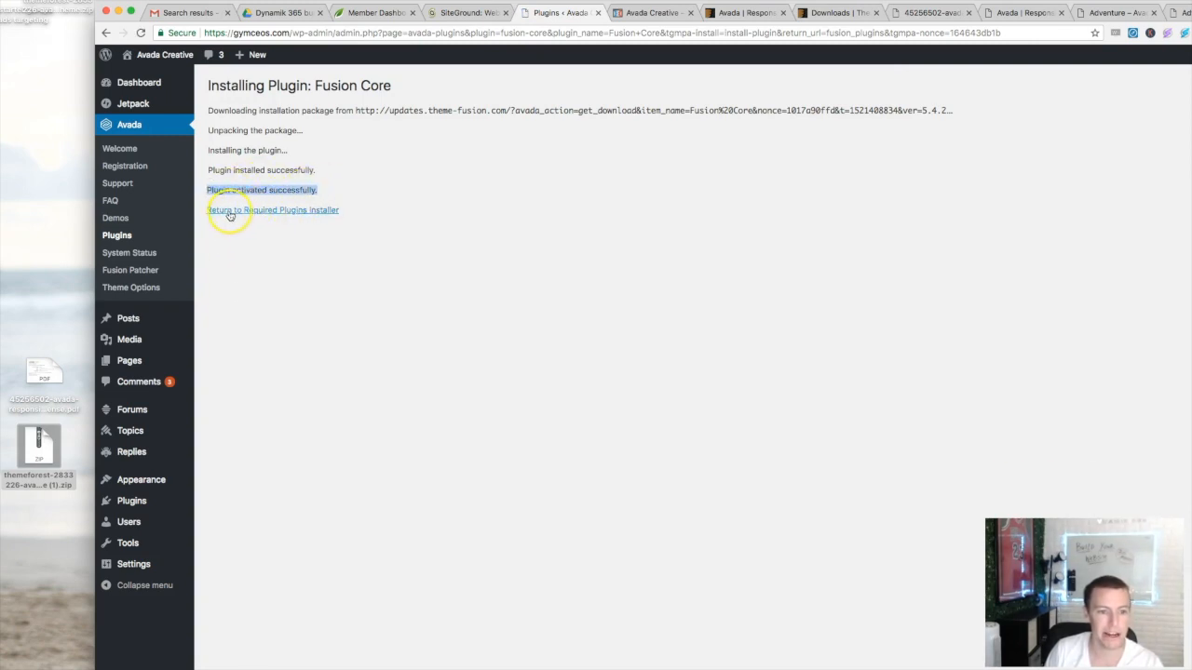
left_click(282, 211)
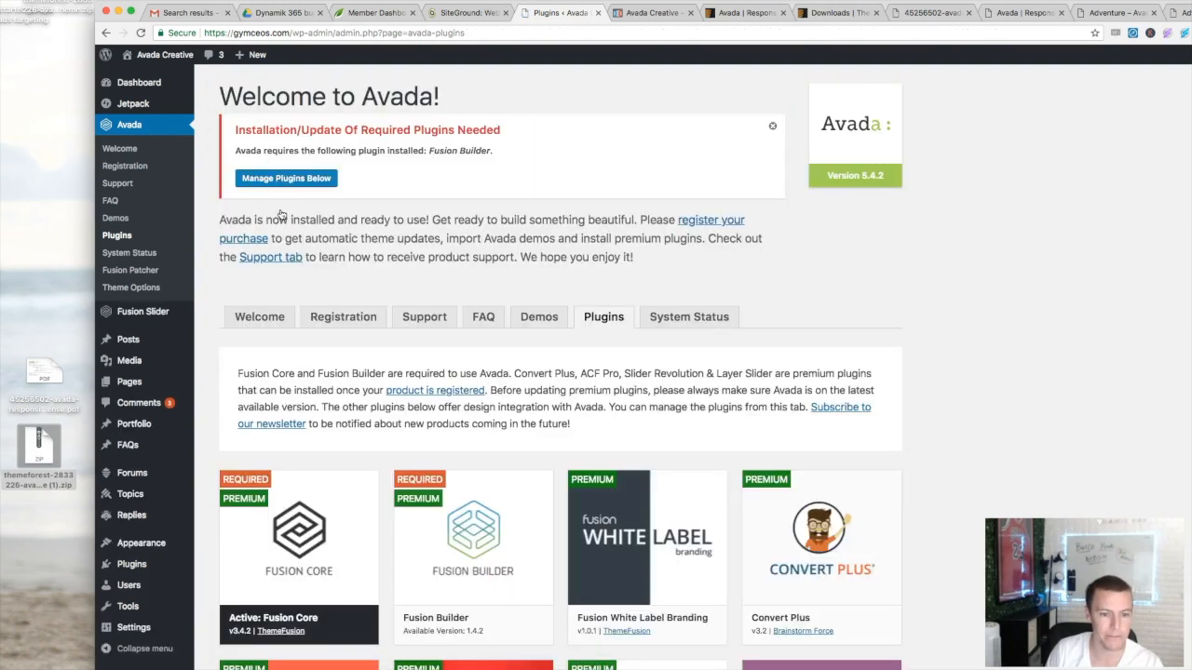
- Install the Fusion Builder plugin and return to the required plugins list
mouse_move(466, 474)
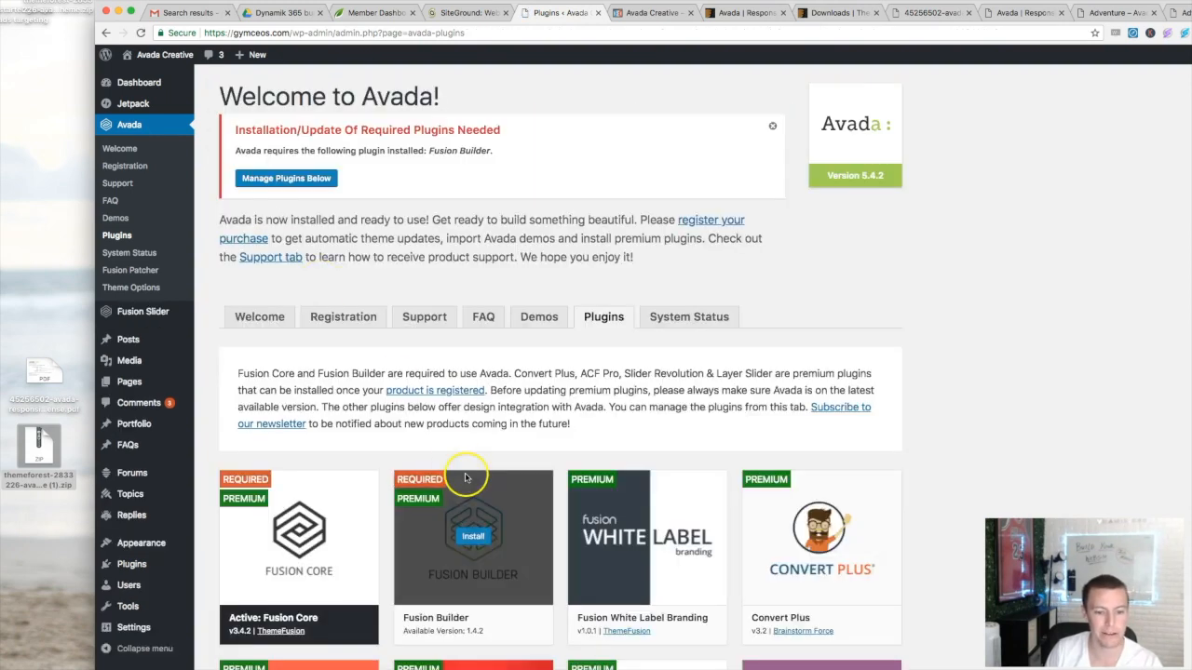
scroll(475, 470, "down", 2)
left_click(471, 460)
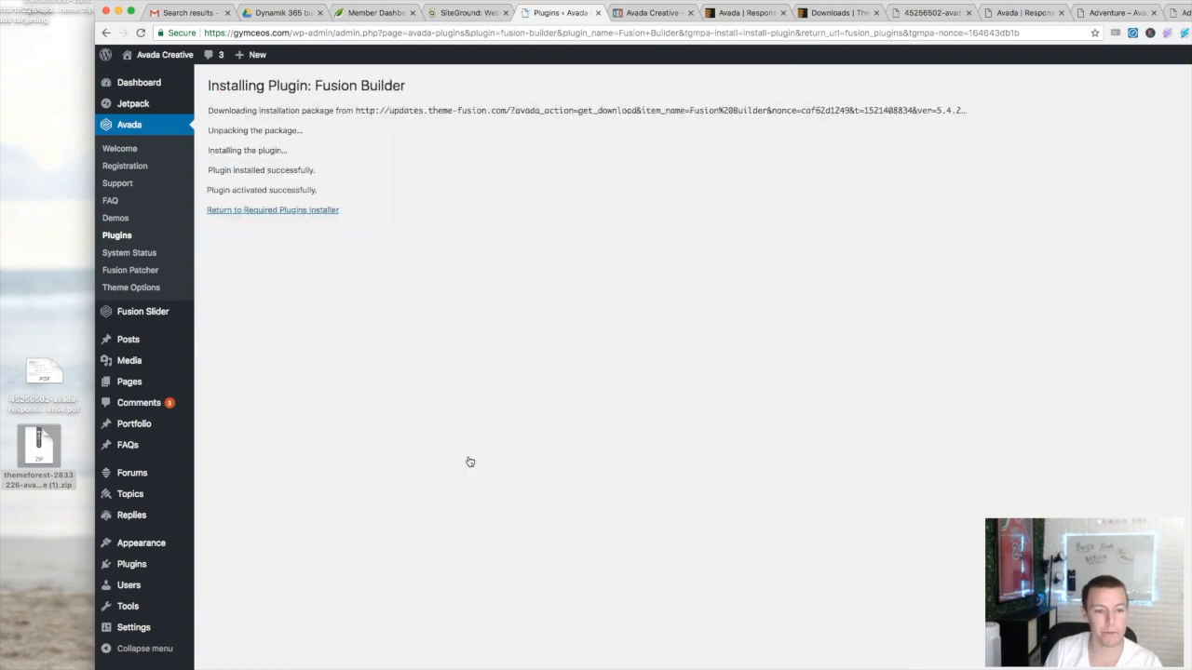
left_click(289, 212)
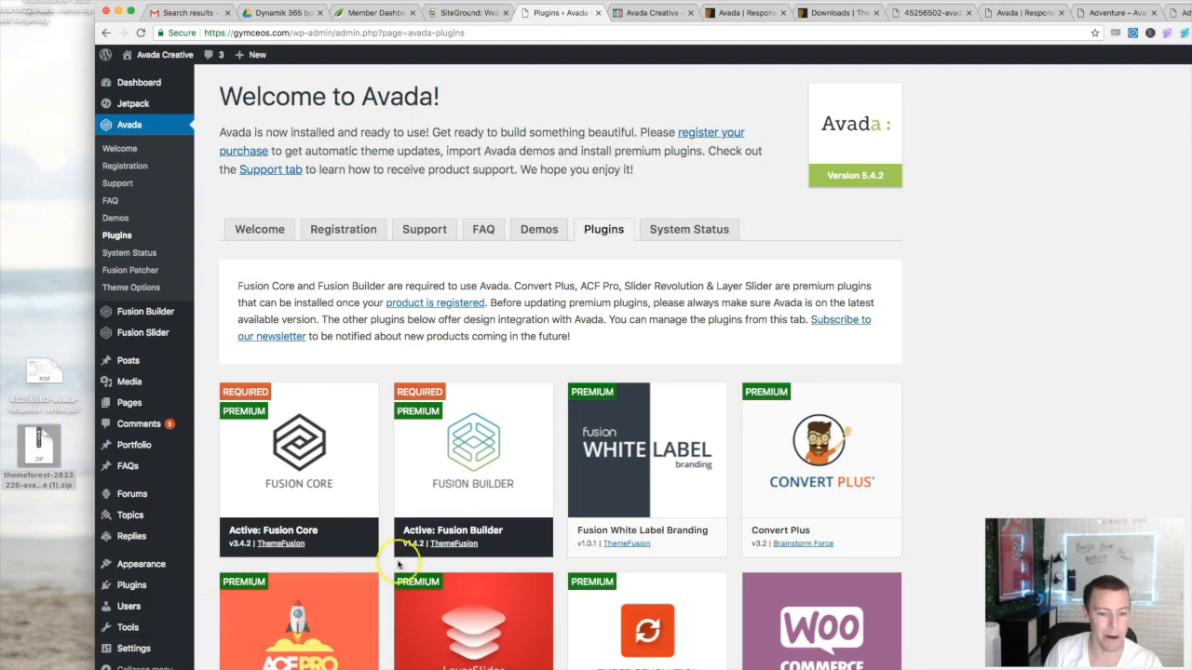
scroll(401, 558, "down", 3)
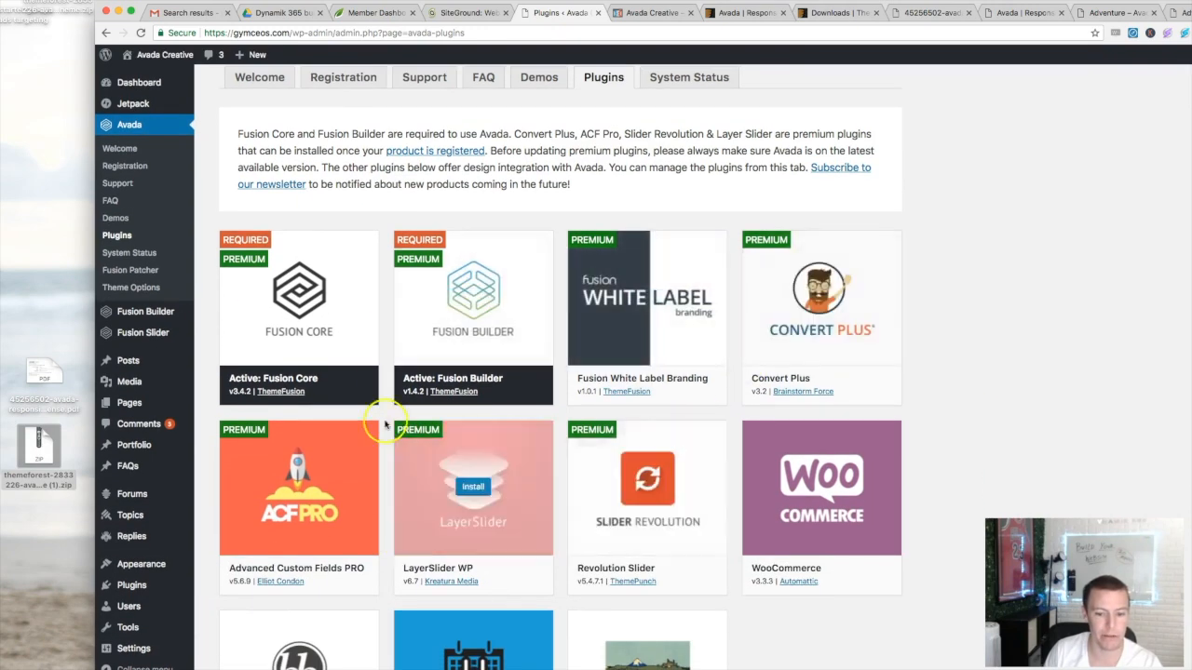
- Return to the Avada > Plugins list from the sidebar menu and scroll to Advanced Custom Fields PRO
scroll(370, 372, "down", 2)
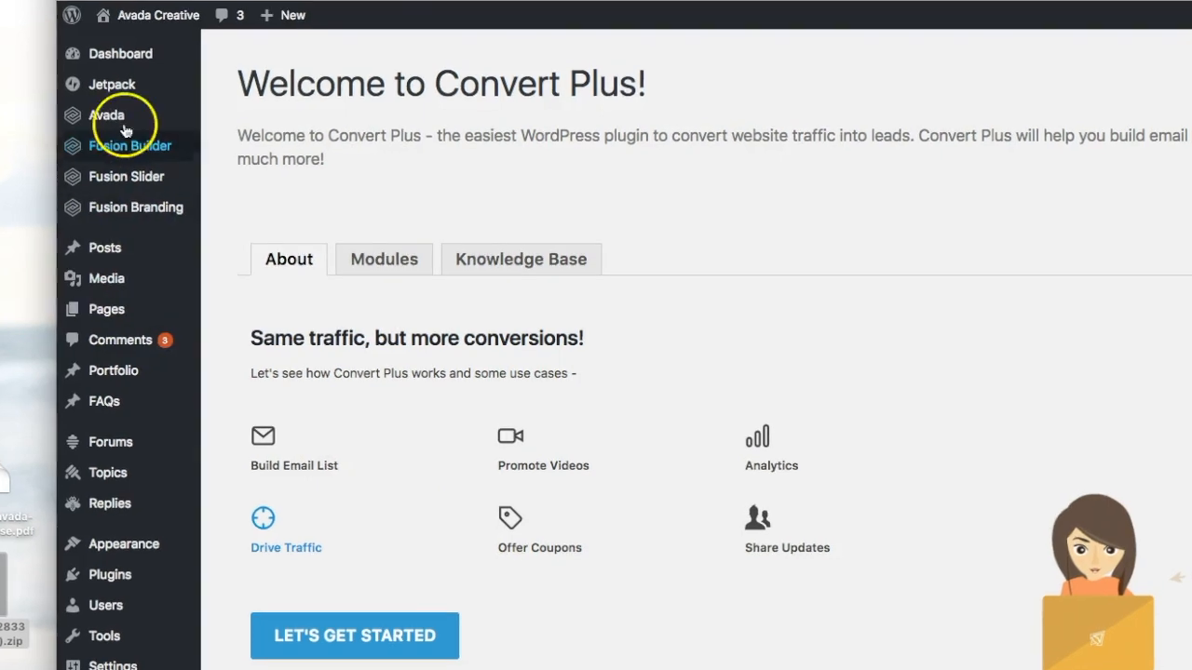
mouse_move(99, 112)
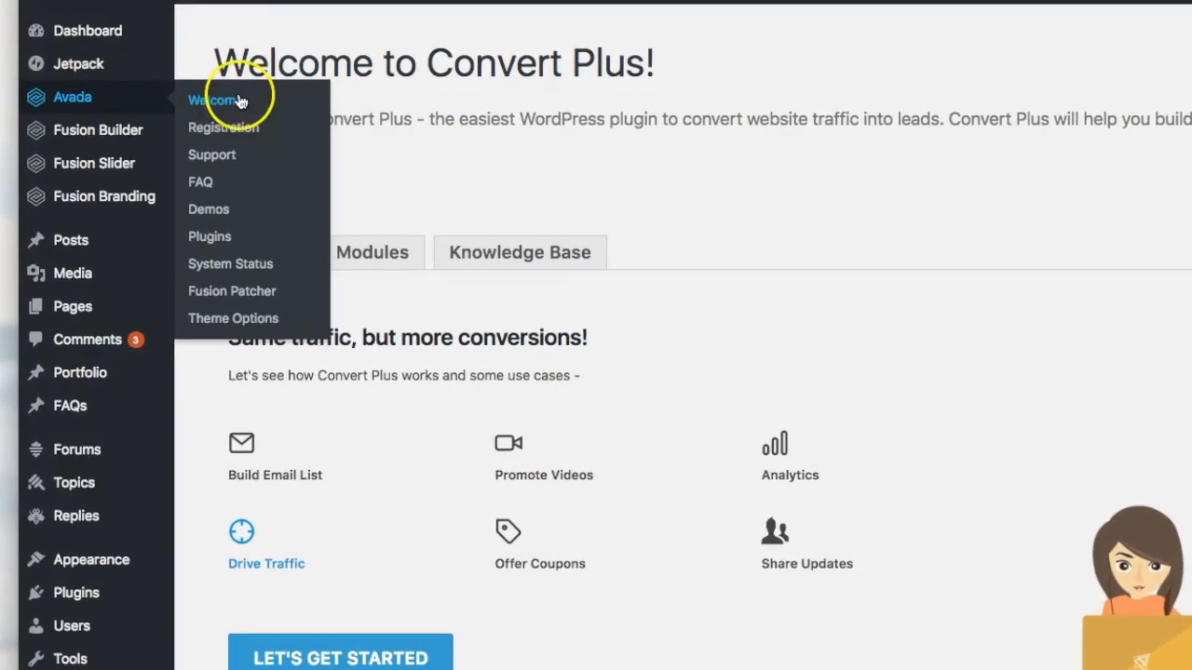
left_click(211, 241)
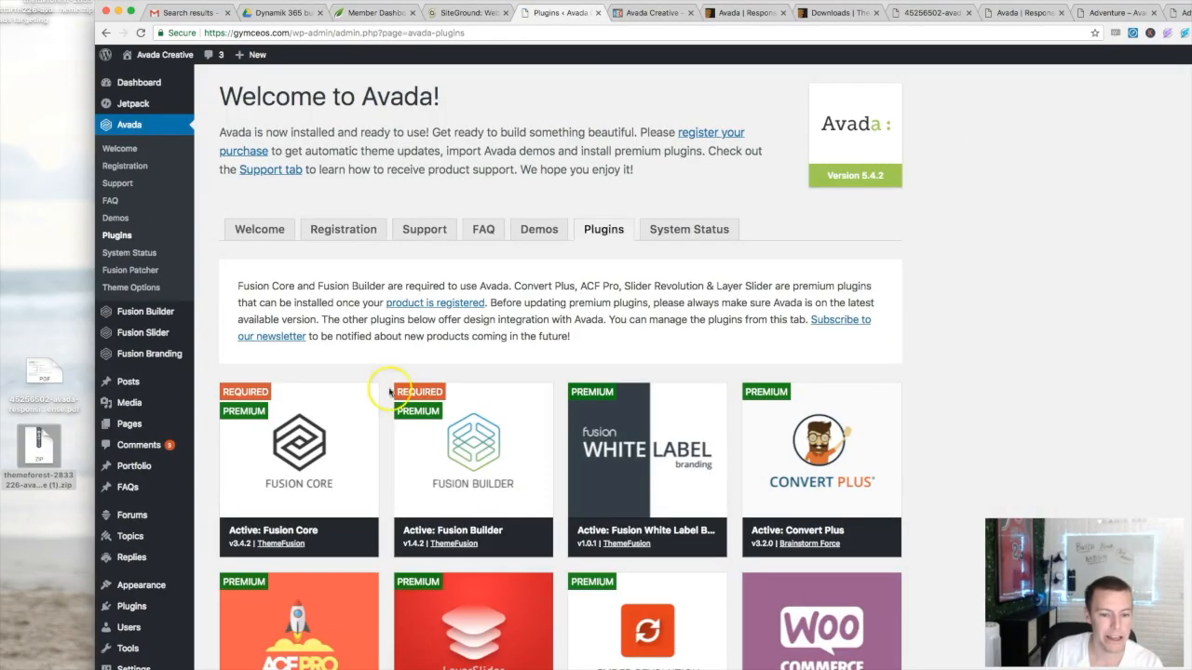
scroll(389, 391, "down", 5)
mouse_move(298, 434)
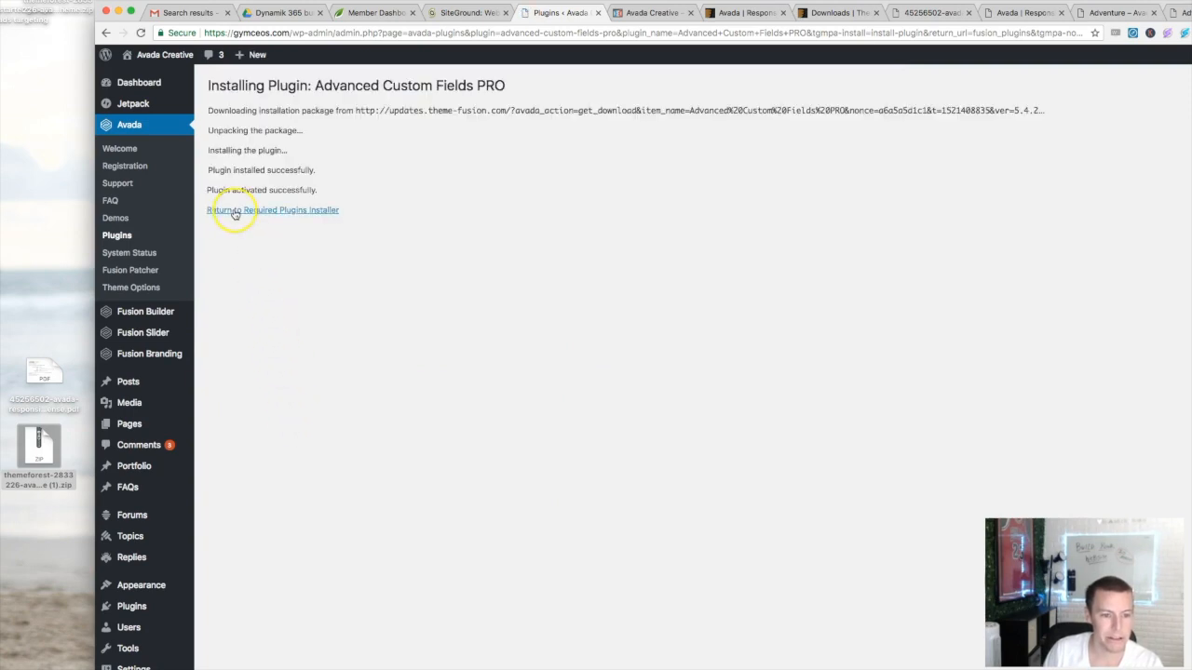
- Install LayerSlider WP and Revolution Slider, returning to the required plugins list after each
left_click(234, 210)
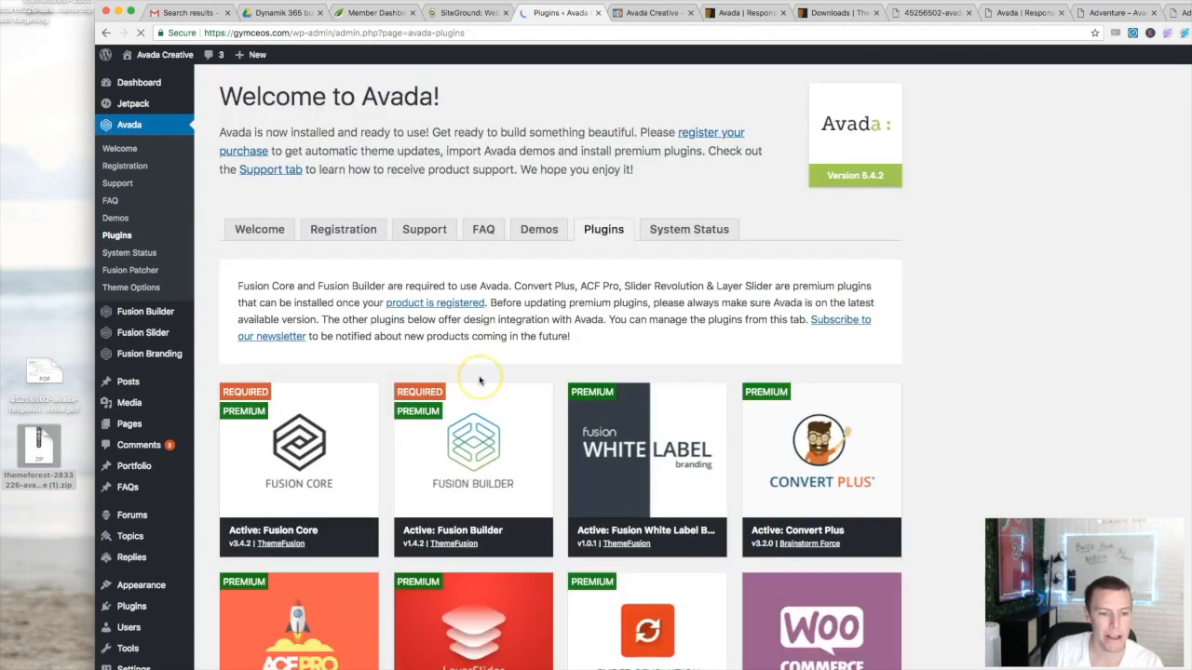
scroll(470, 400, "down", 5)
left_click(465, 416)
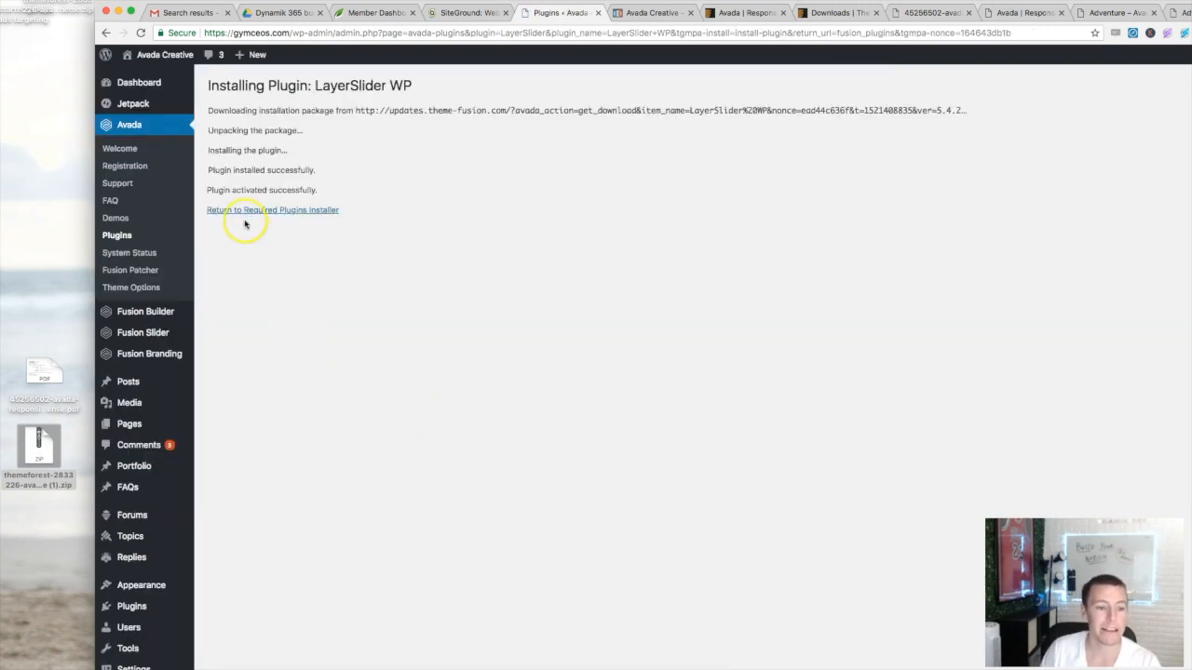
left_click(242, 212)
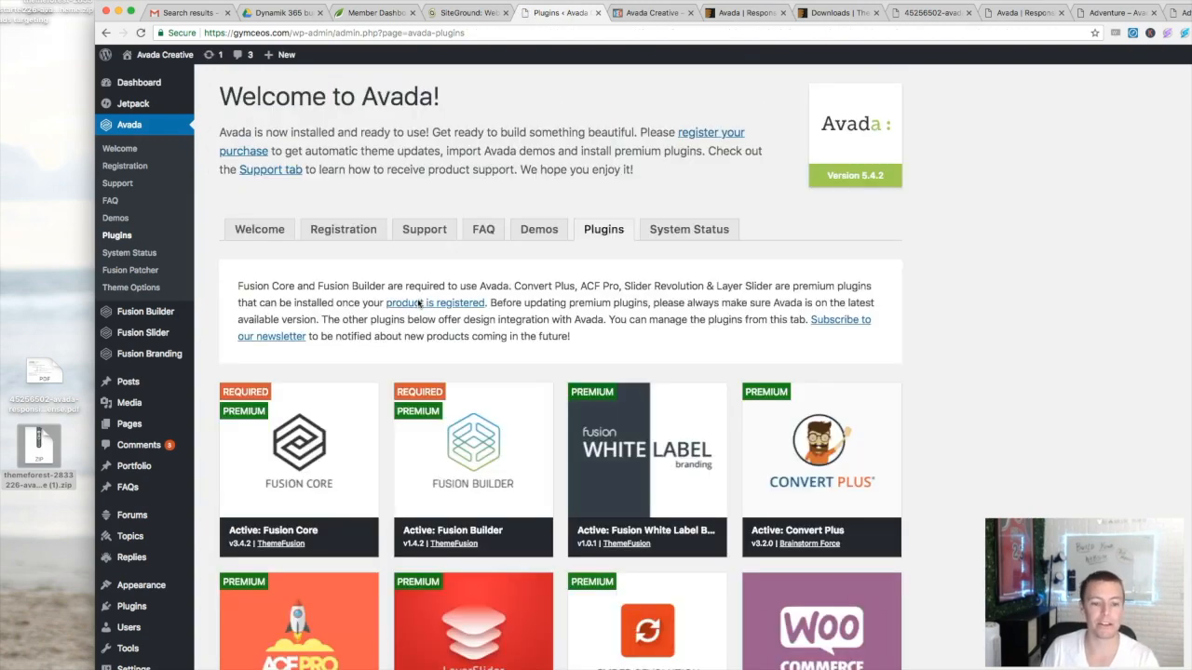
scroll(567, 358, "down", 4)
left_click(645, 444)
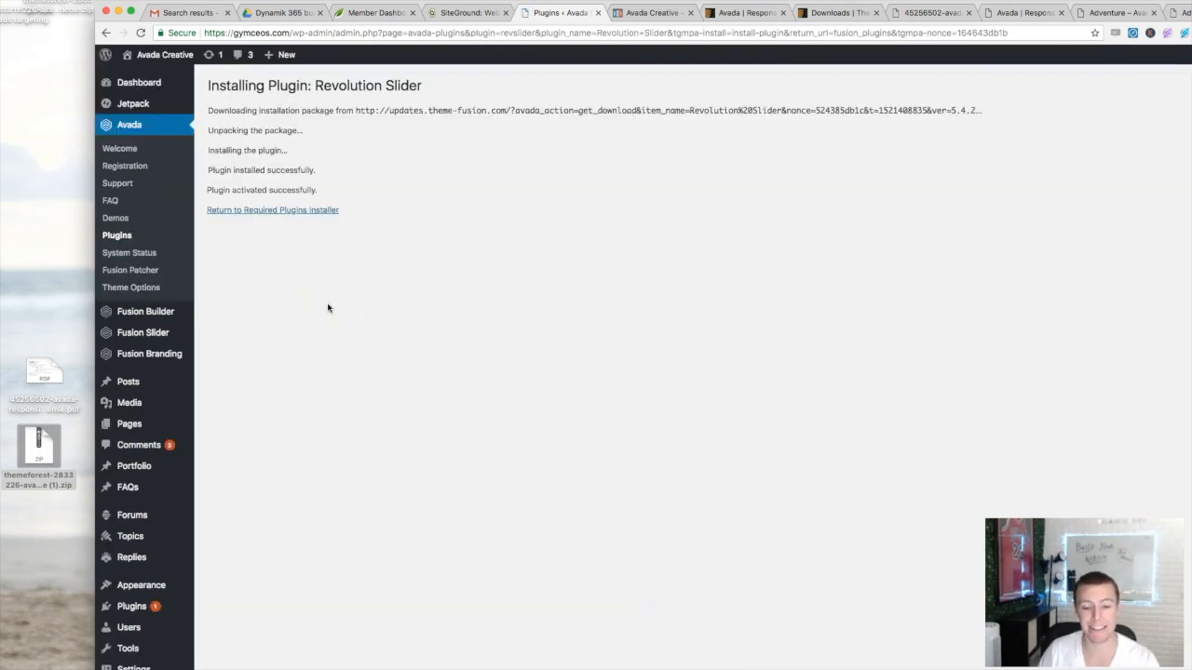
left_click(256, 211)
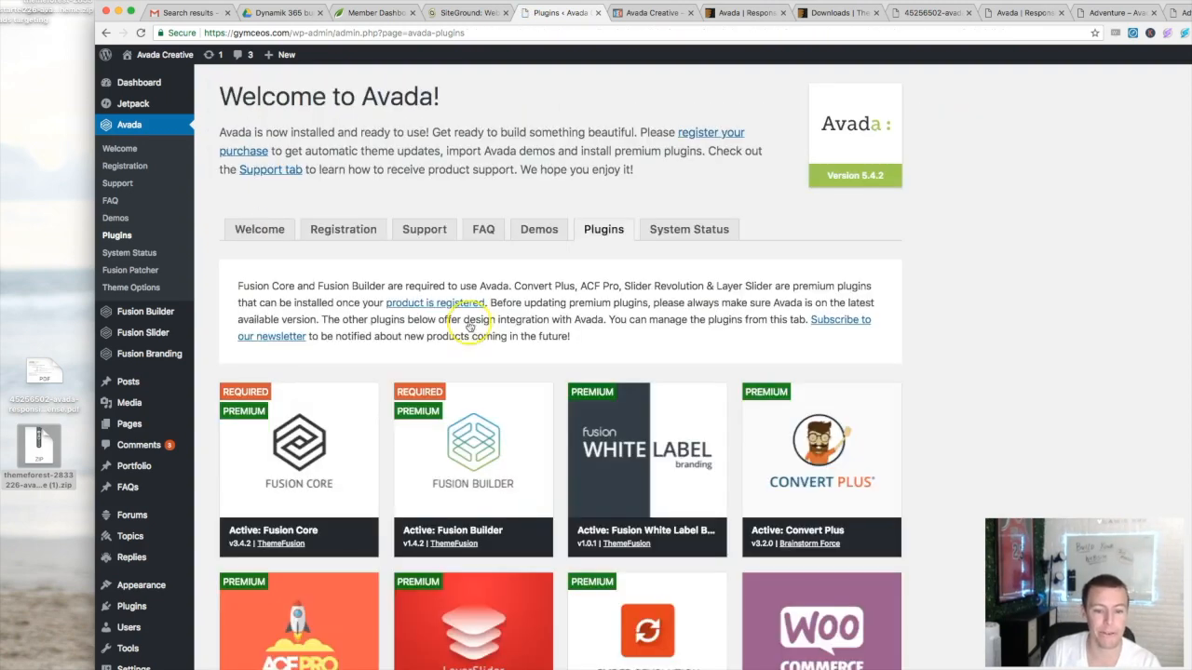
- Install The Events Calendar and Contact Form 7, then return to the Avada plugins list
scroll(470, 324, "down", 5)
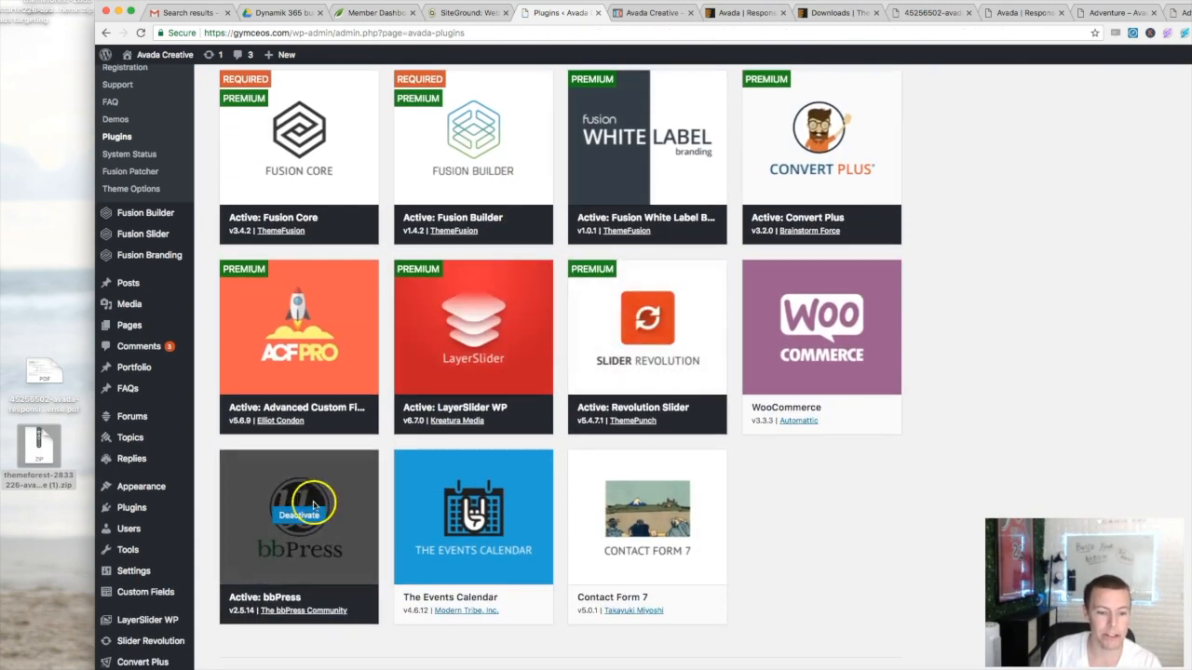
left_click(474, 516)
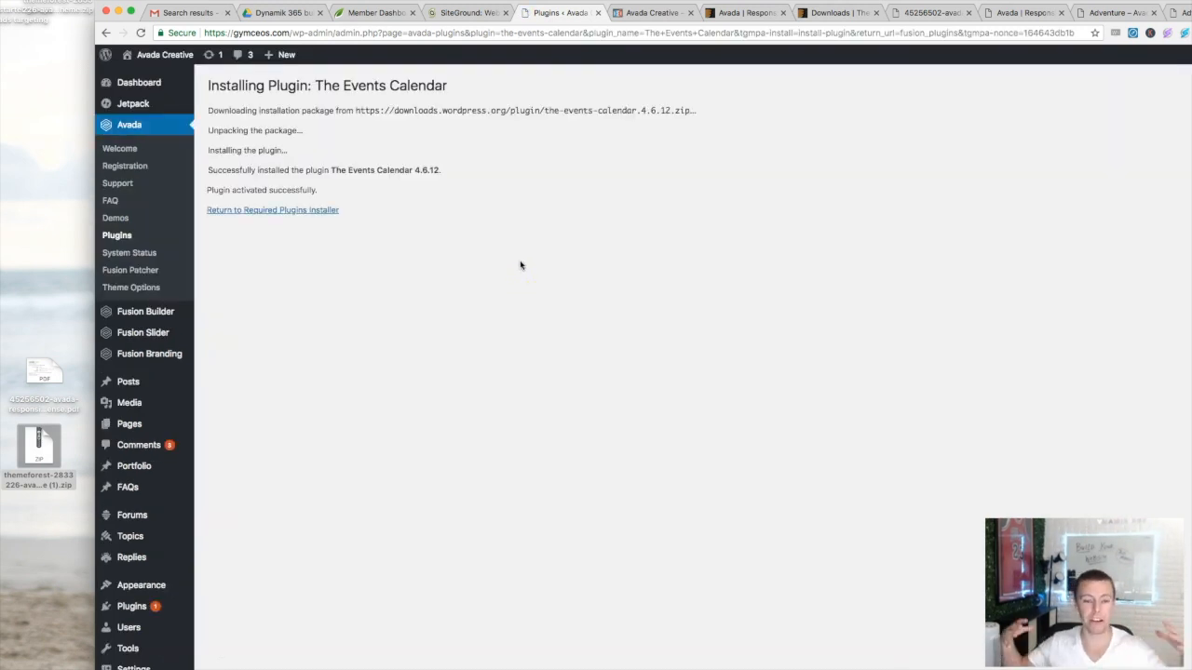
left_click(281, 210)
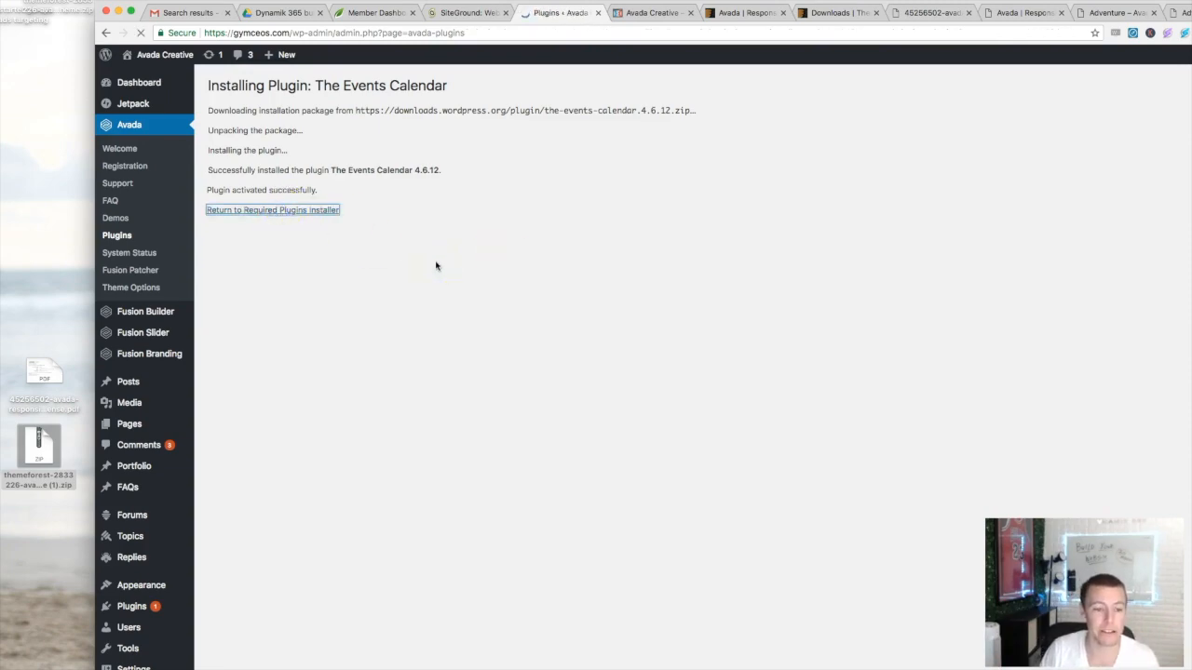
scroll(563, 365, "down", 5)
mouse_move(639, 474)
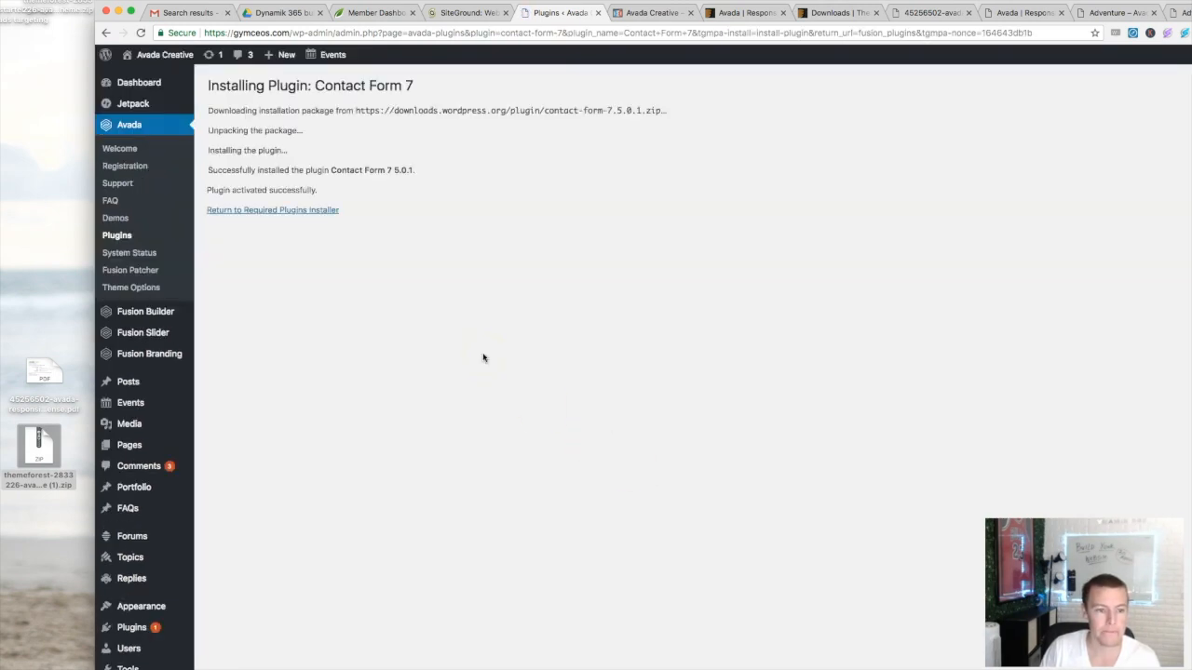
left_click(269, 210)
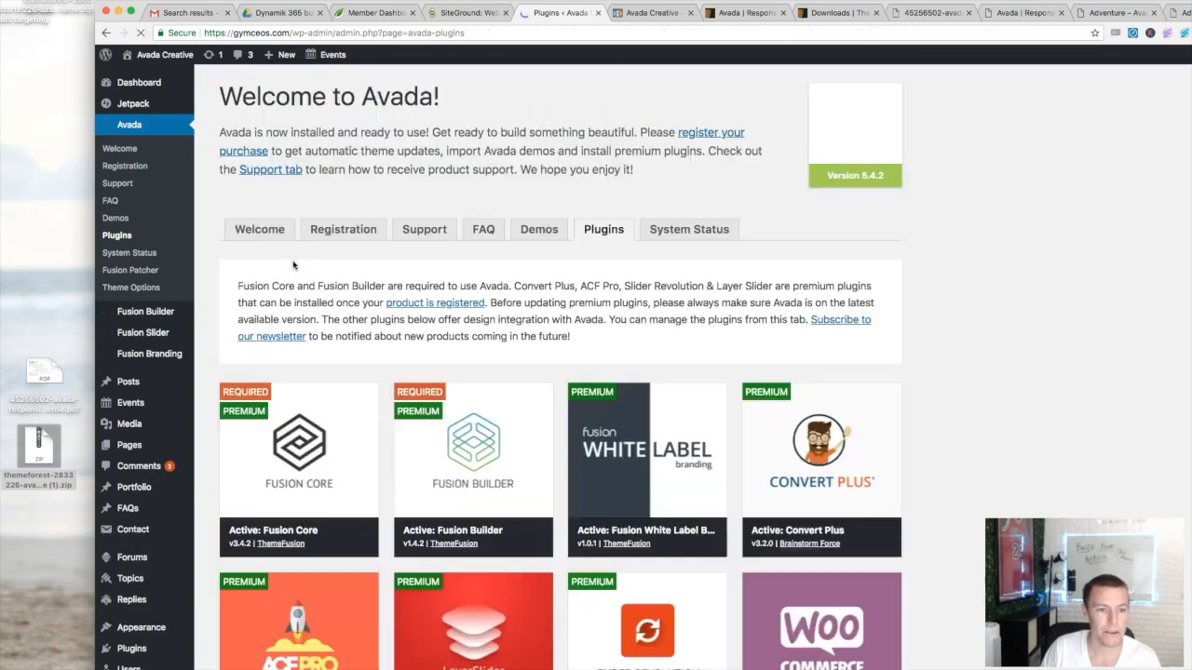
- Reload the gymceos.com homepage to check the Avada theme, then return to Avada's Plugins page
left_click(652, 13)
left_click(499, 31)
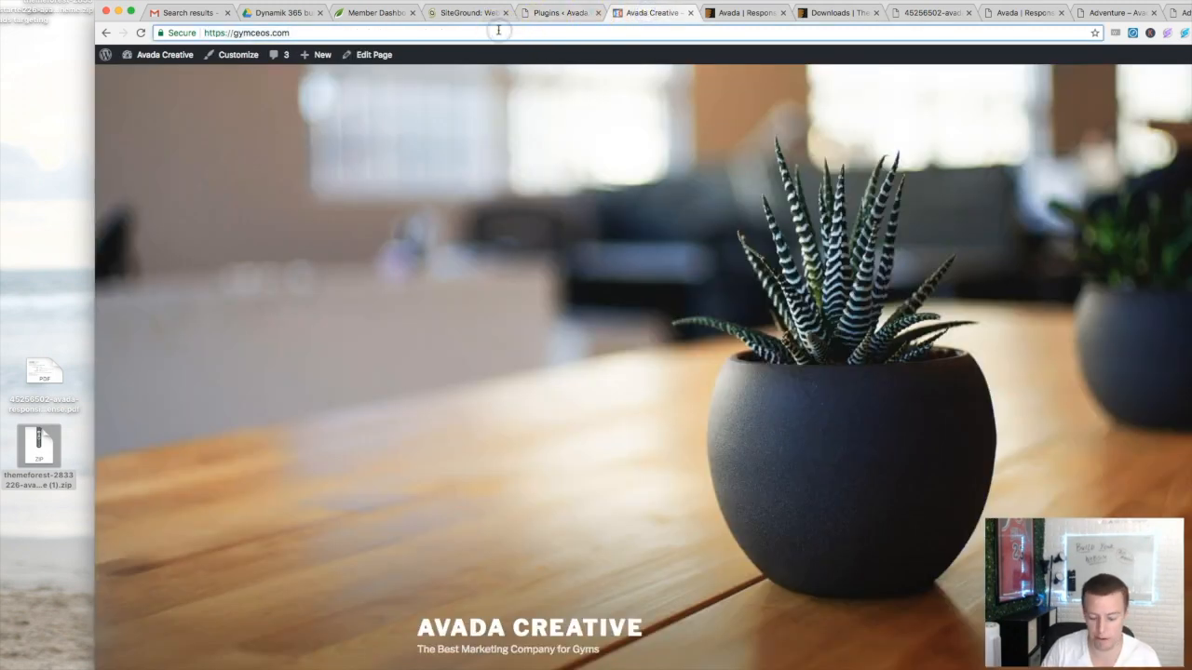
key("Return")
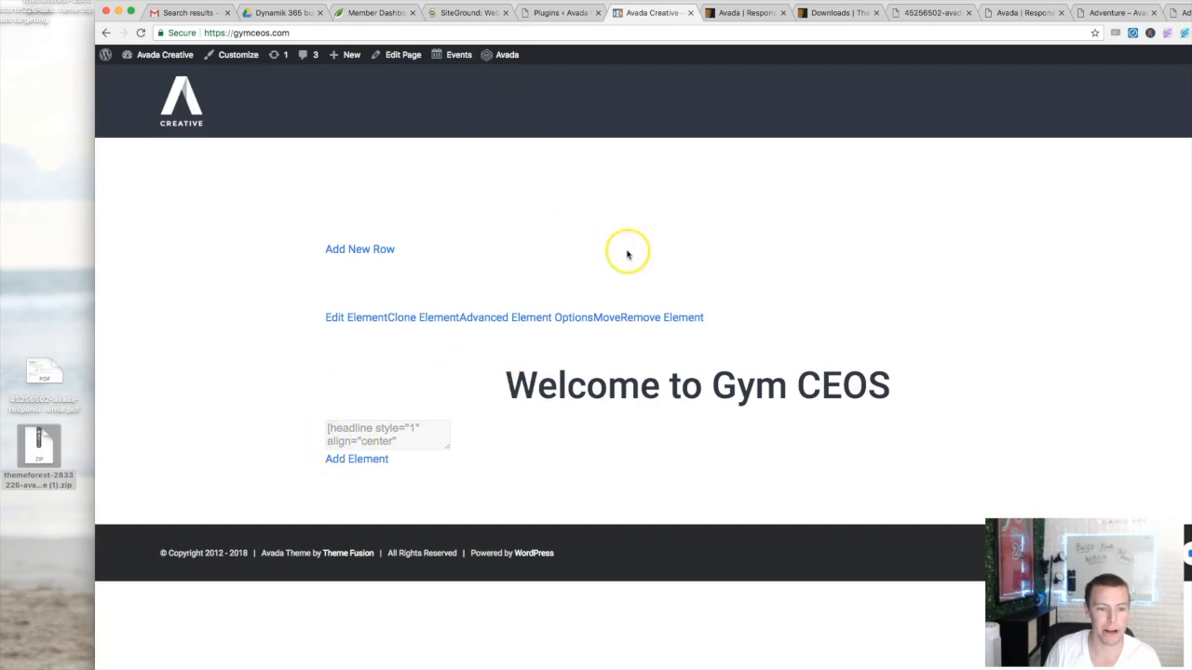
left_click(554, 12)
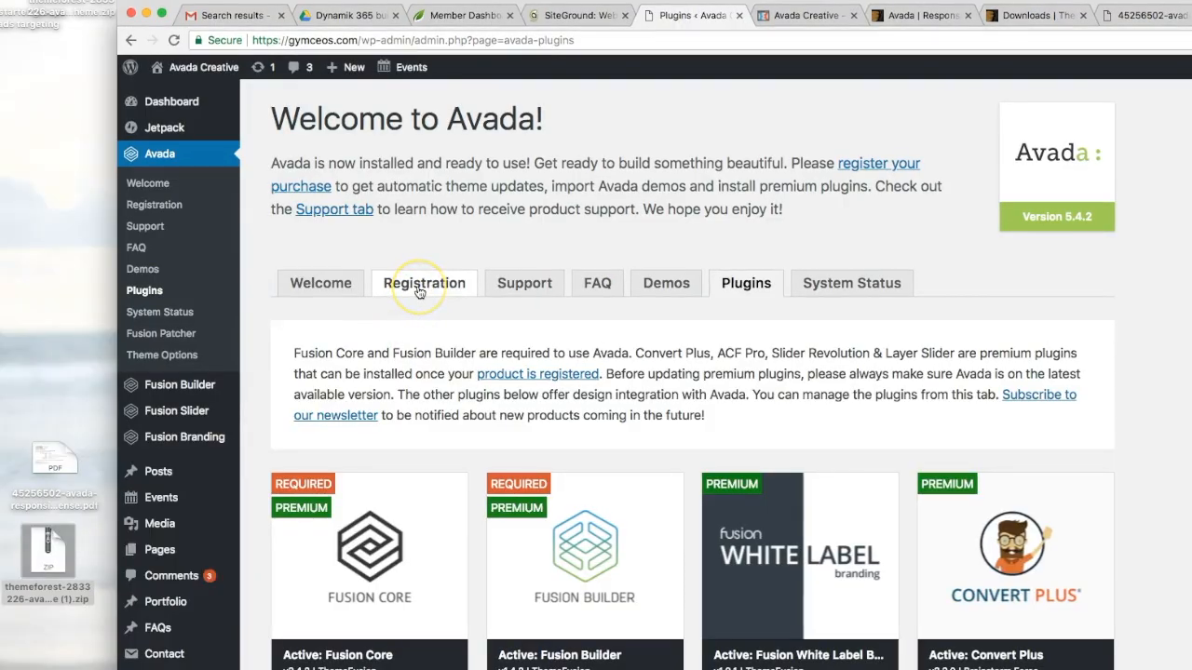
- Open Avada's Registration tab and copy the item purchase code from the license certificate PDF
left_click(419, 292)
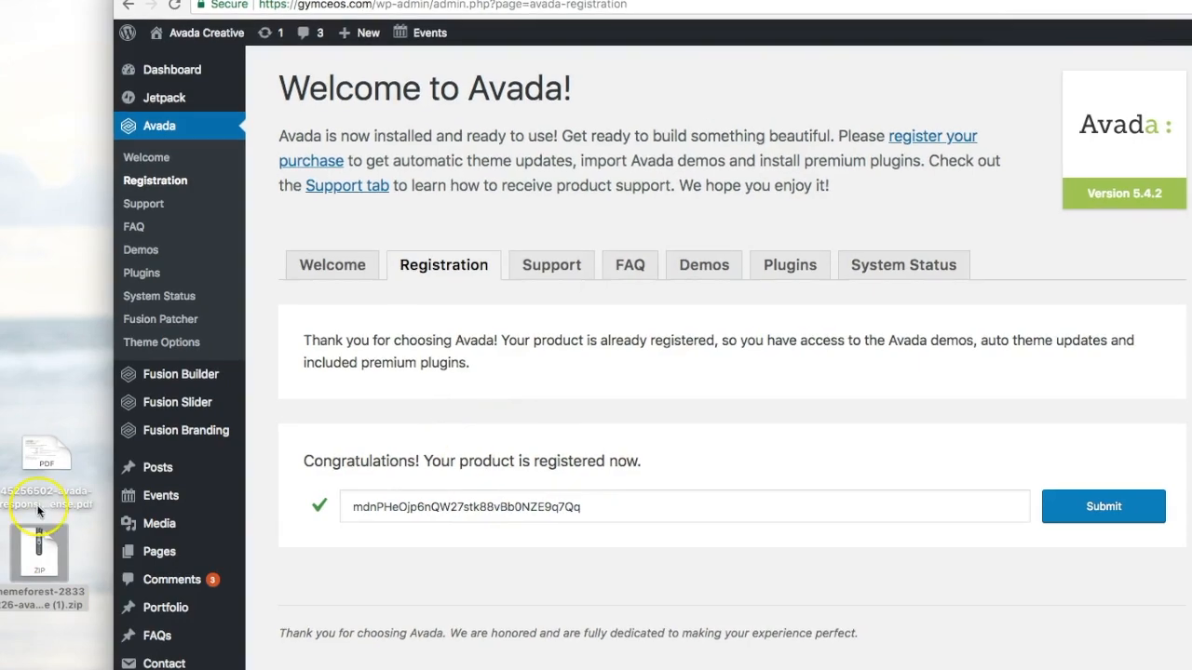
left_click(43, 456)
left_click_drag(43, 456, 40, 413)
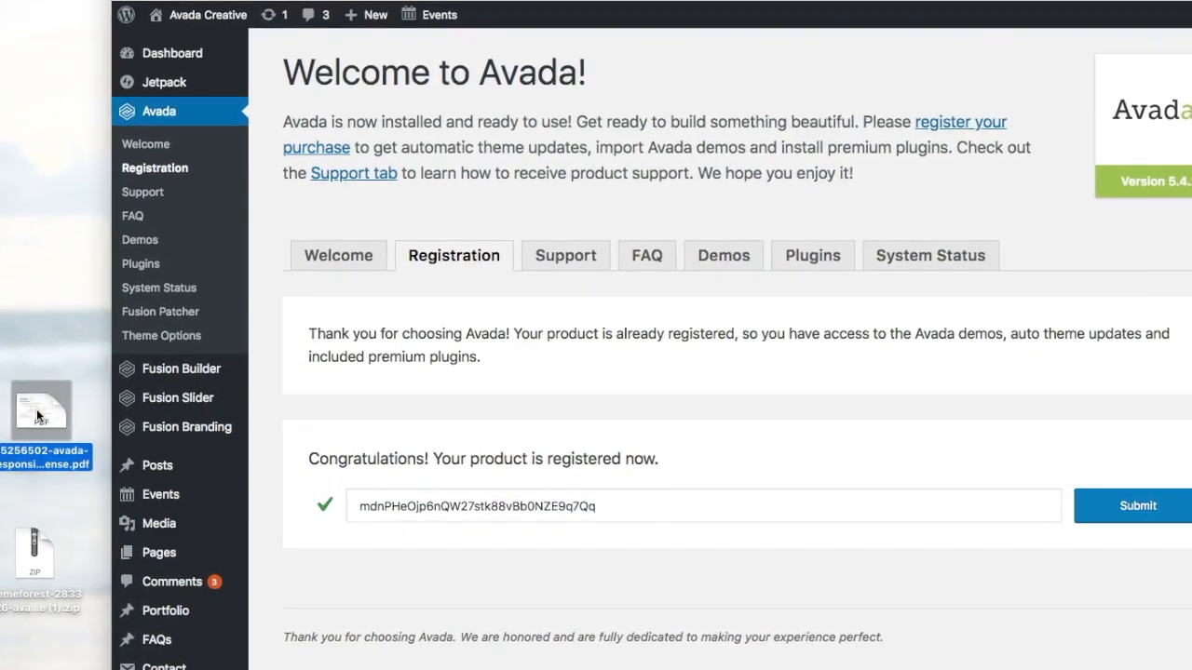
double_click(39, 416)
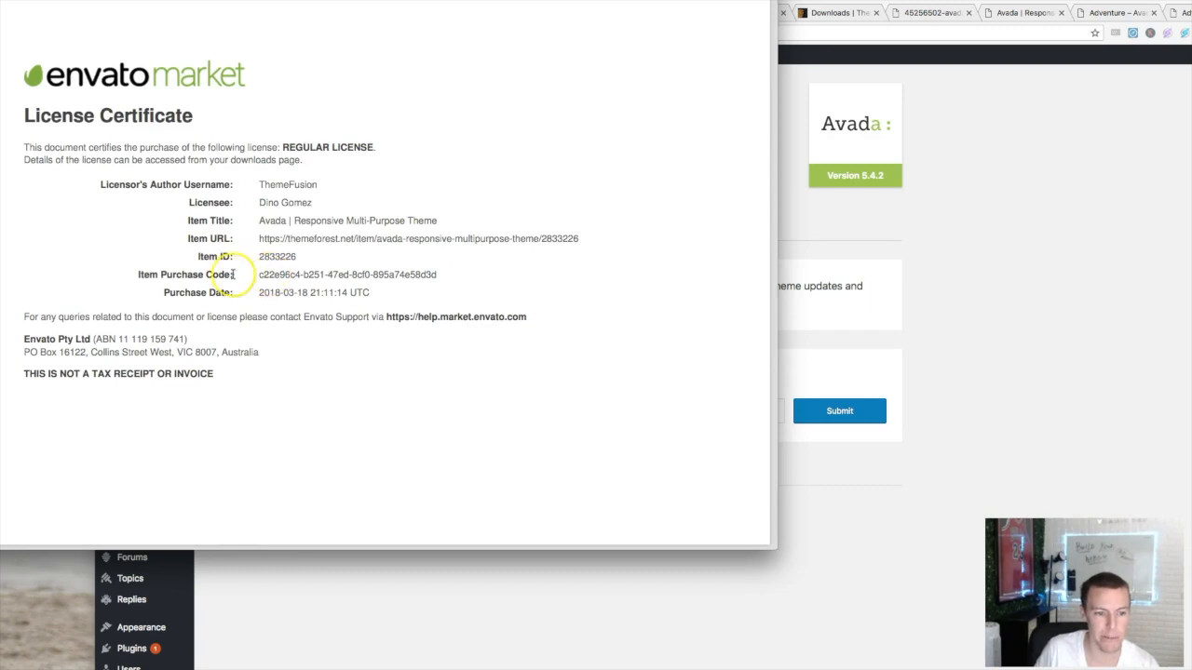
left_click_drag(257, 275, 461, 279)
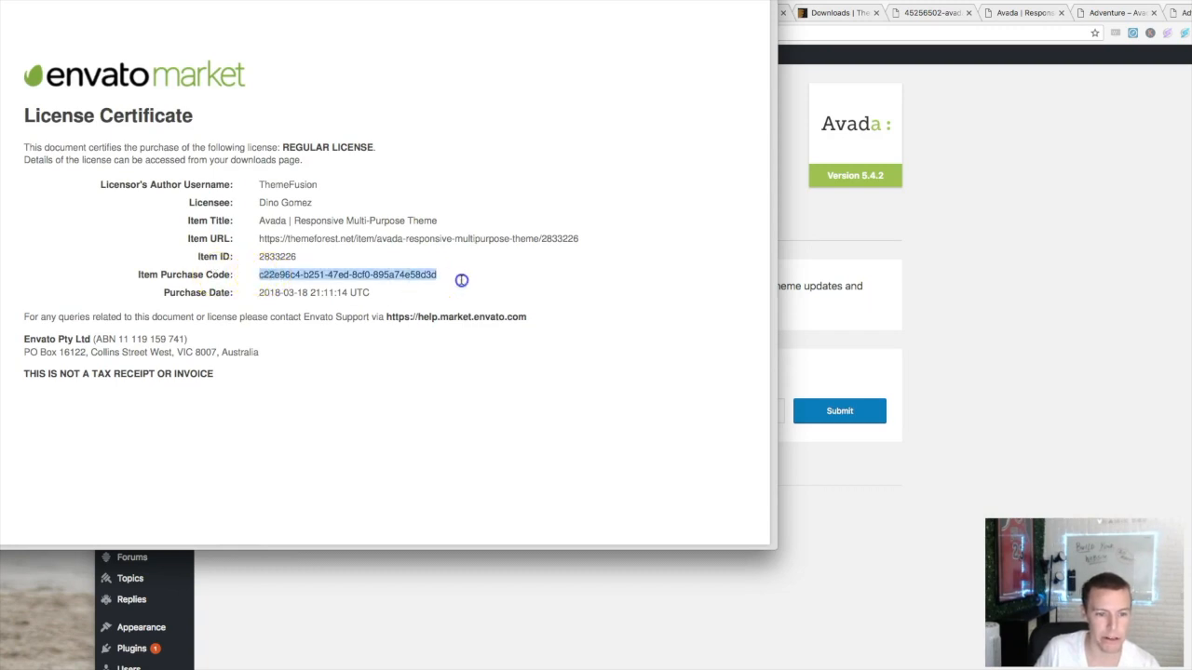
left_click_drag(466, 1, 492, 7)
left_click(23, 1)
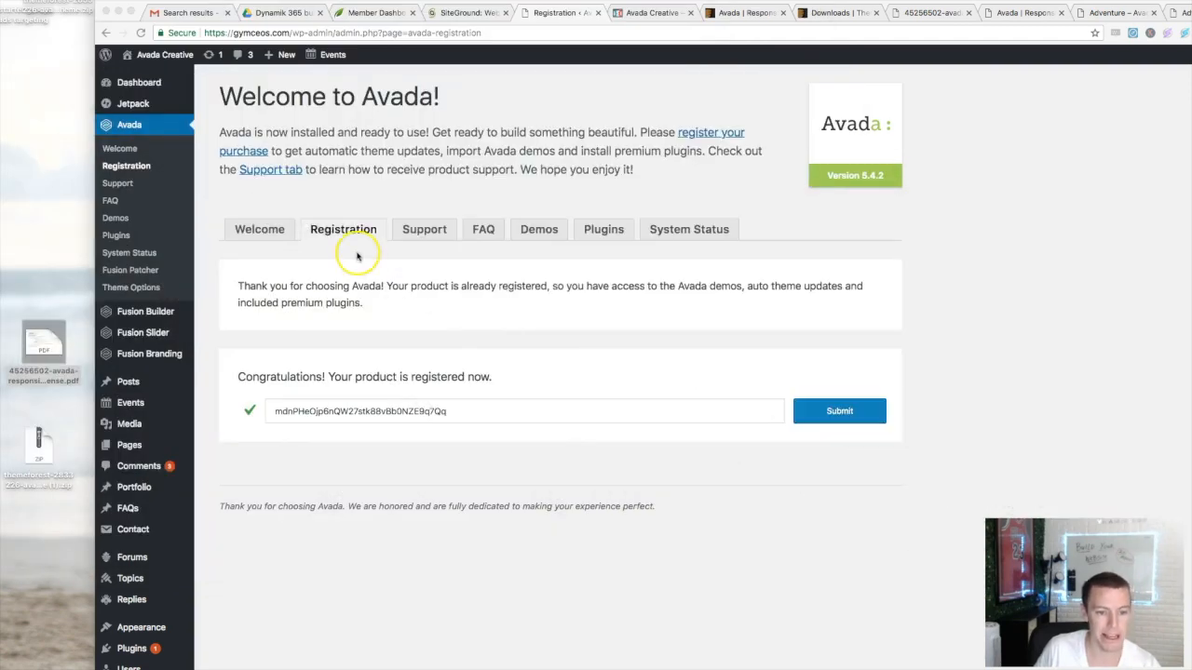
left_click(355, 383)
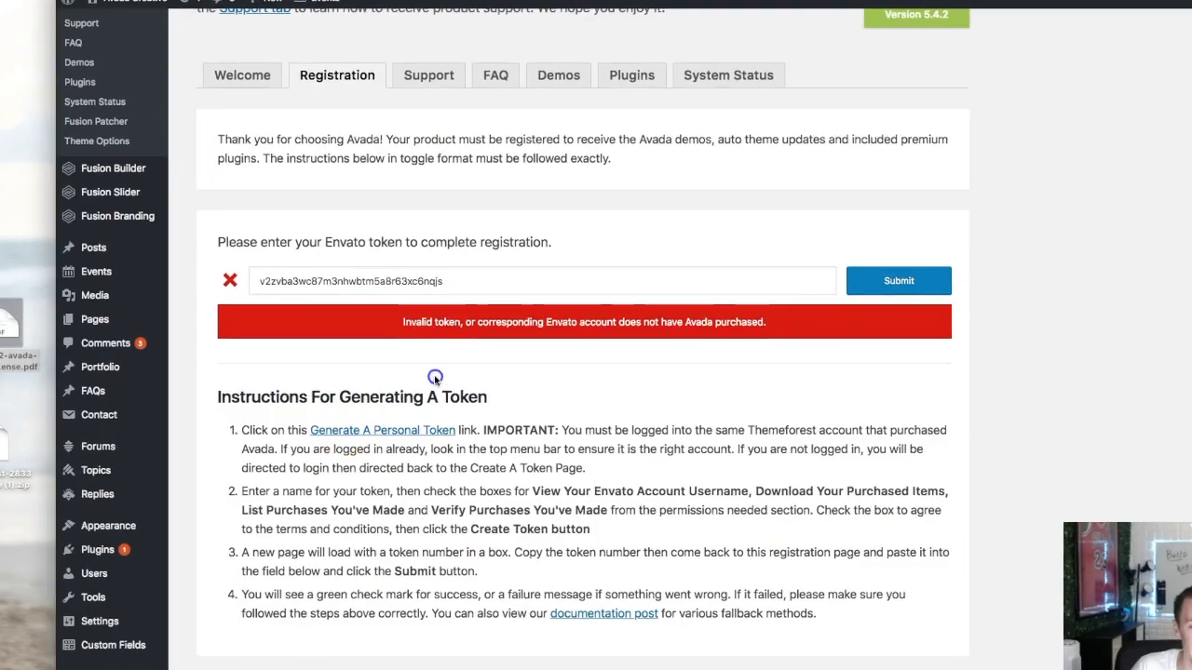
- Open the Generate A Personal Token link in a new browser tab
right_click(369, 434)
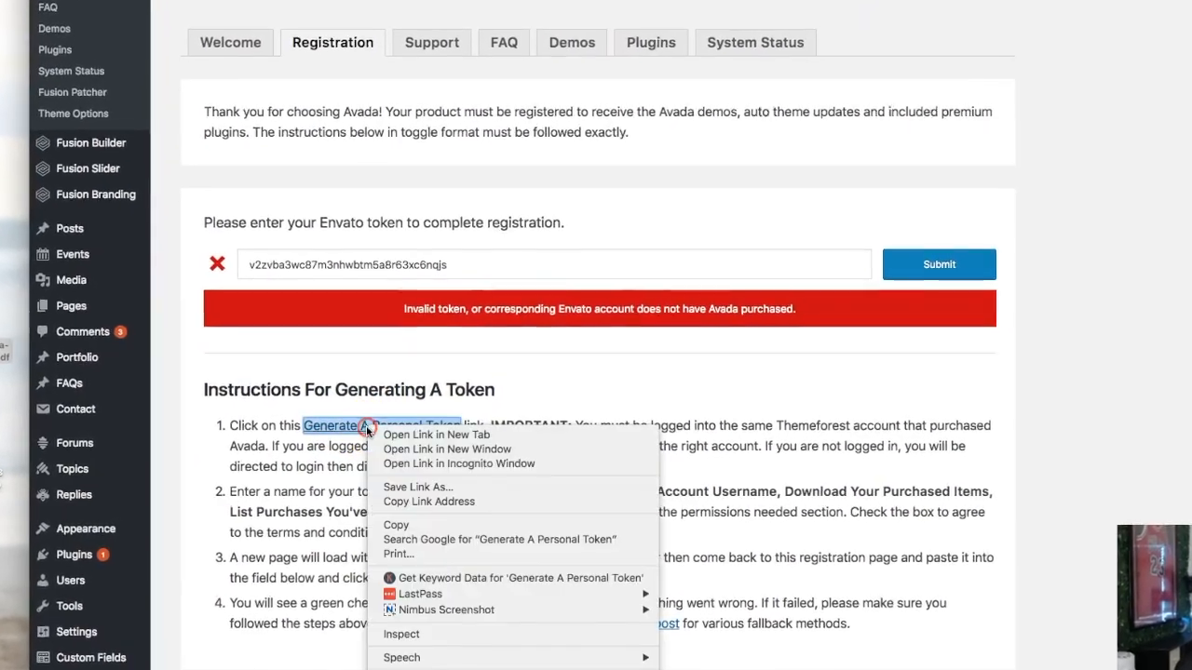
left_click(402, 441)
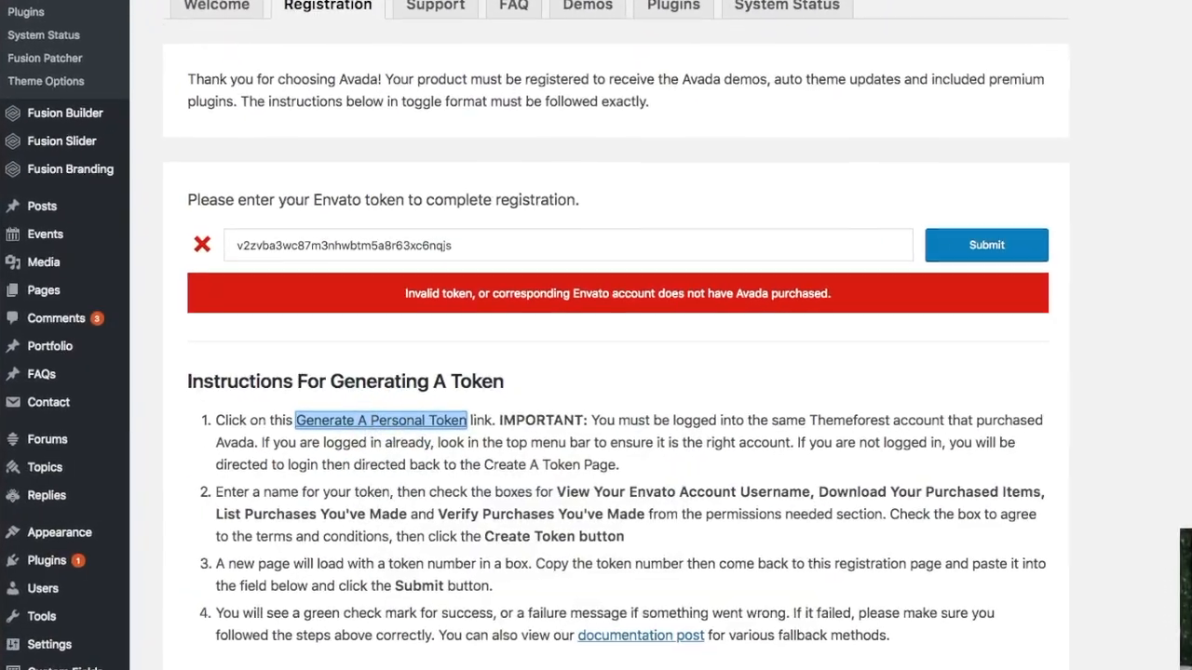
key("ctrl+Tab")
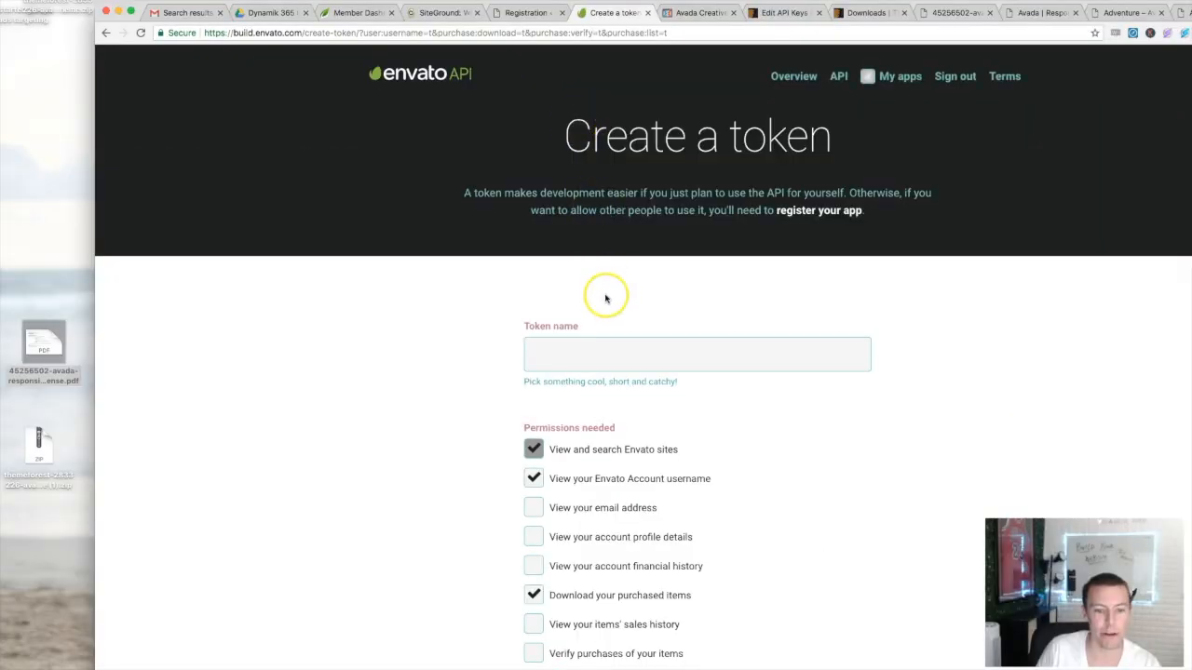
- Create an Envato personal token with a chosen name and accepted terms, then return to Avada registration
left_click(665, 280)
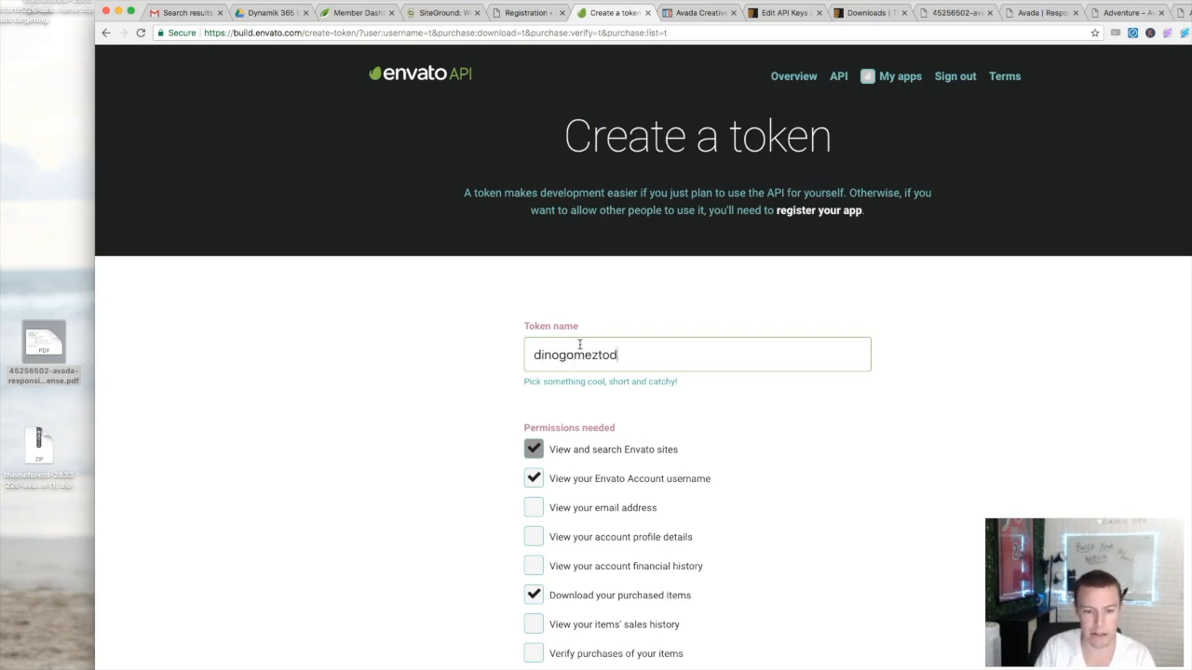
type("dinogomeztoday")
scroll(579, 345, "down", 10)
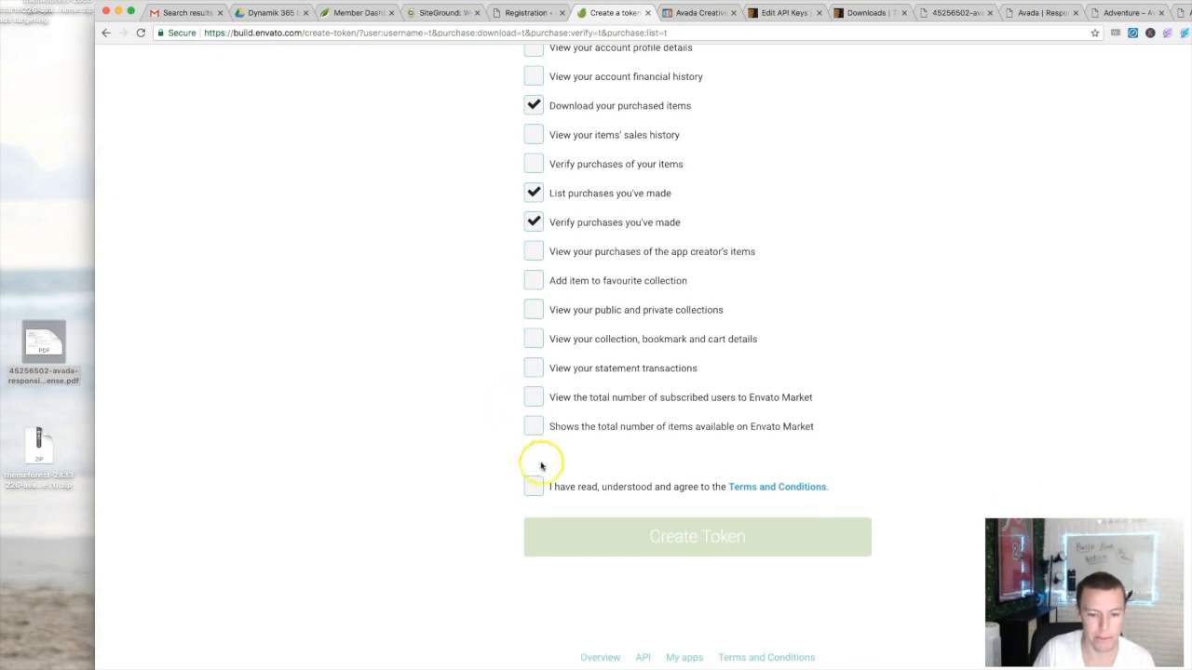
left_click(533, 487)
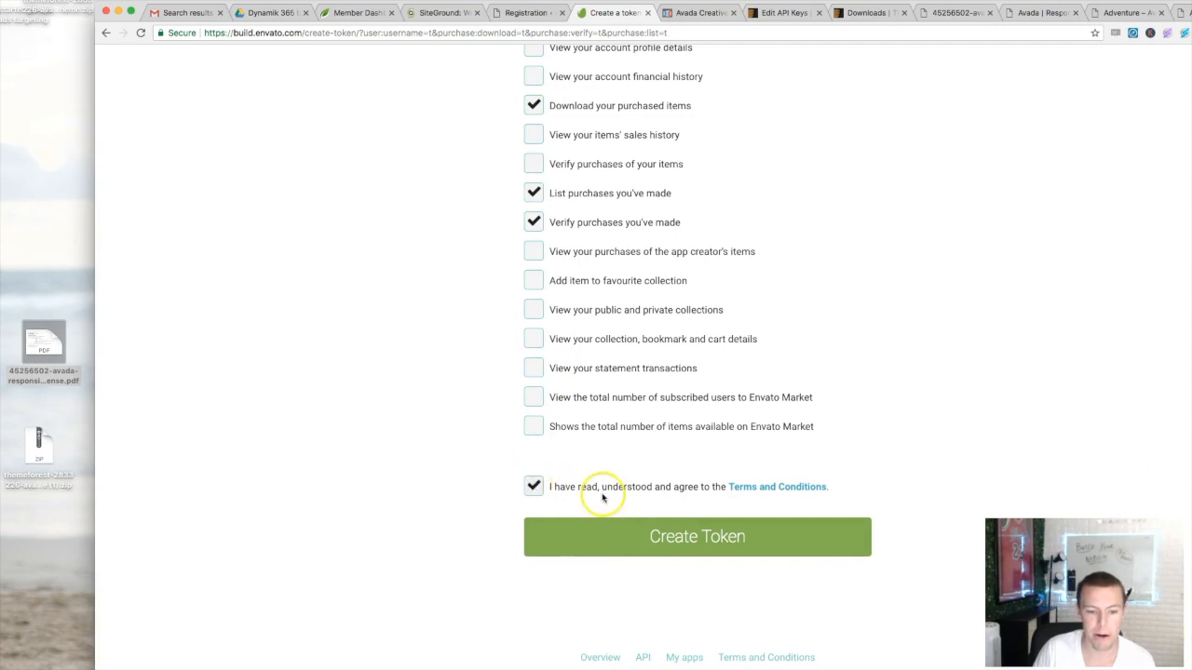
left_click(659, 536)
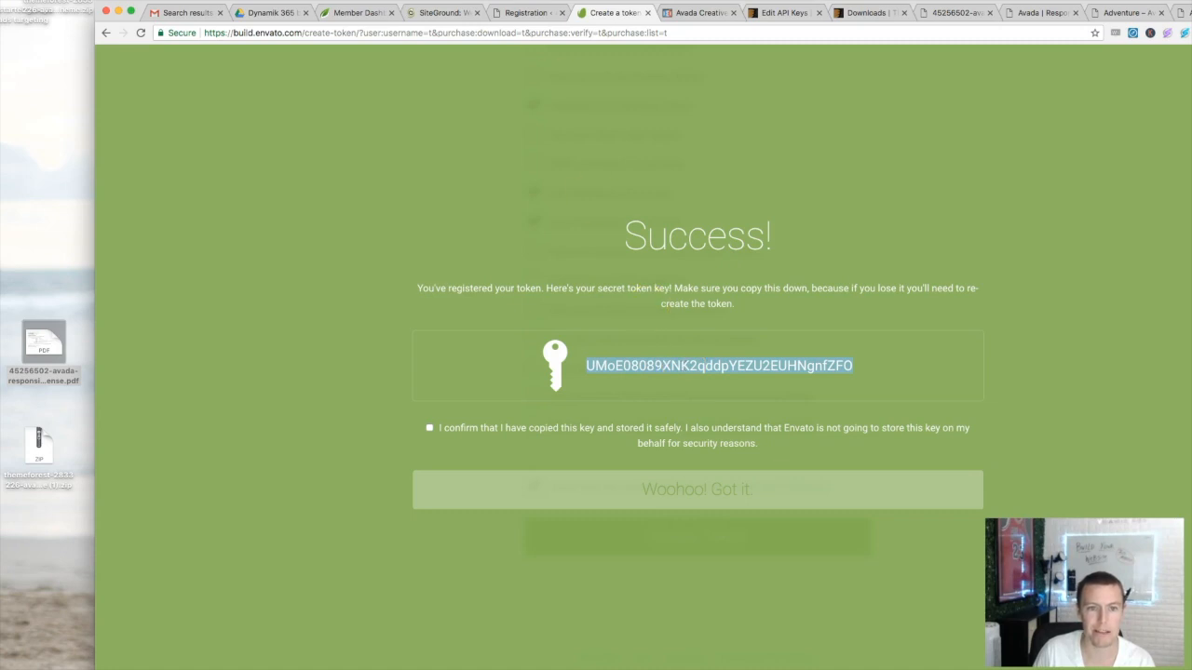
left_click(523, 13)
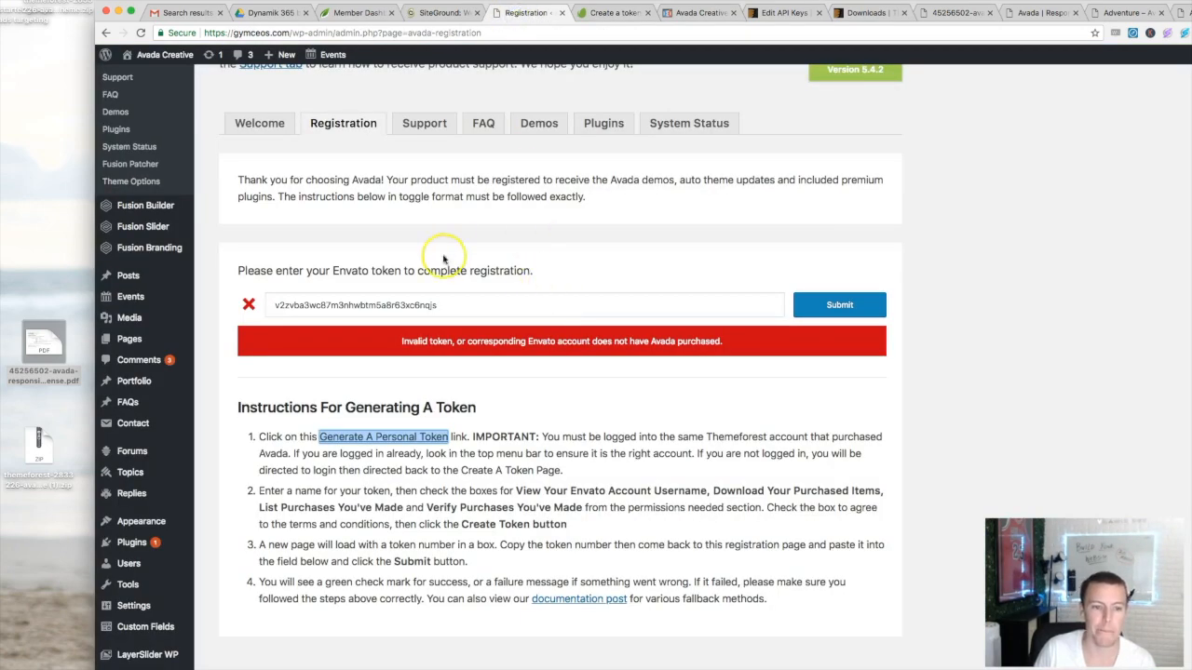
- Replace the rejected token with the new Envato token and submit it to register Avada
left_click(389, 301)
double_click(389, 300)
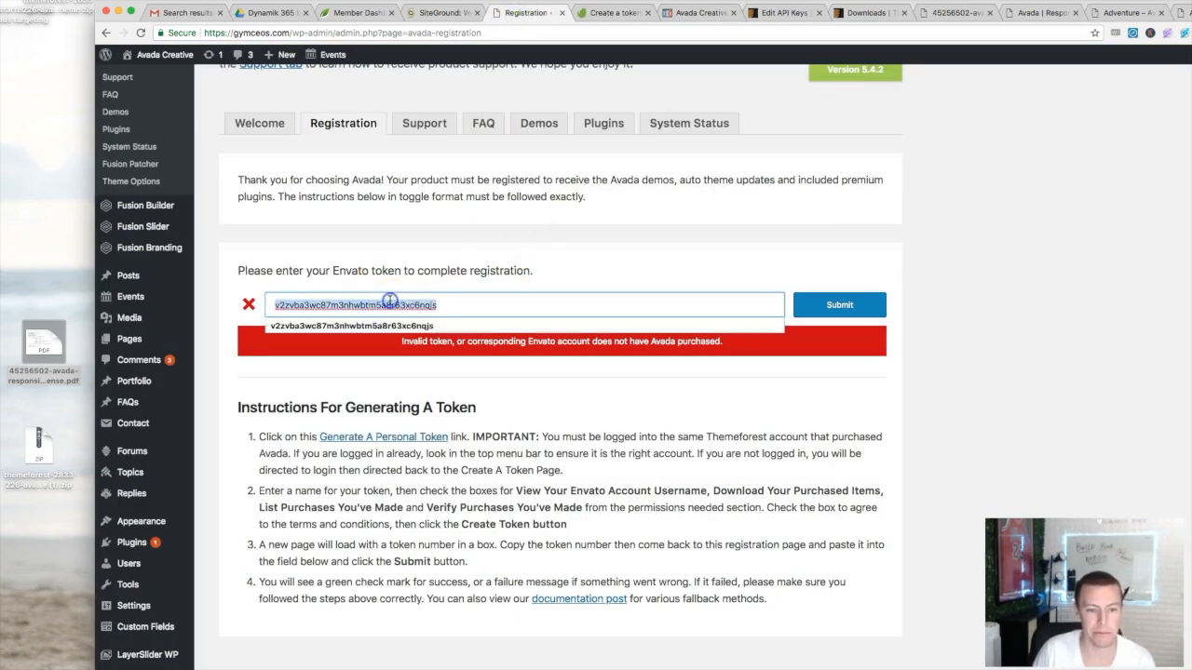
key("ctrl+v")
left_click(828, 305)
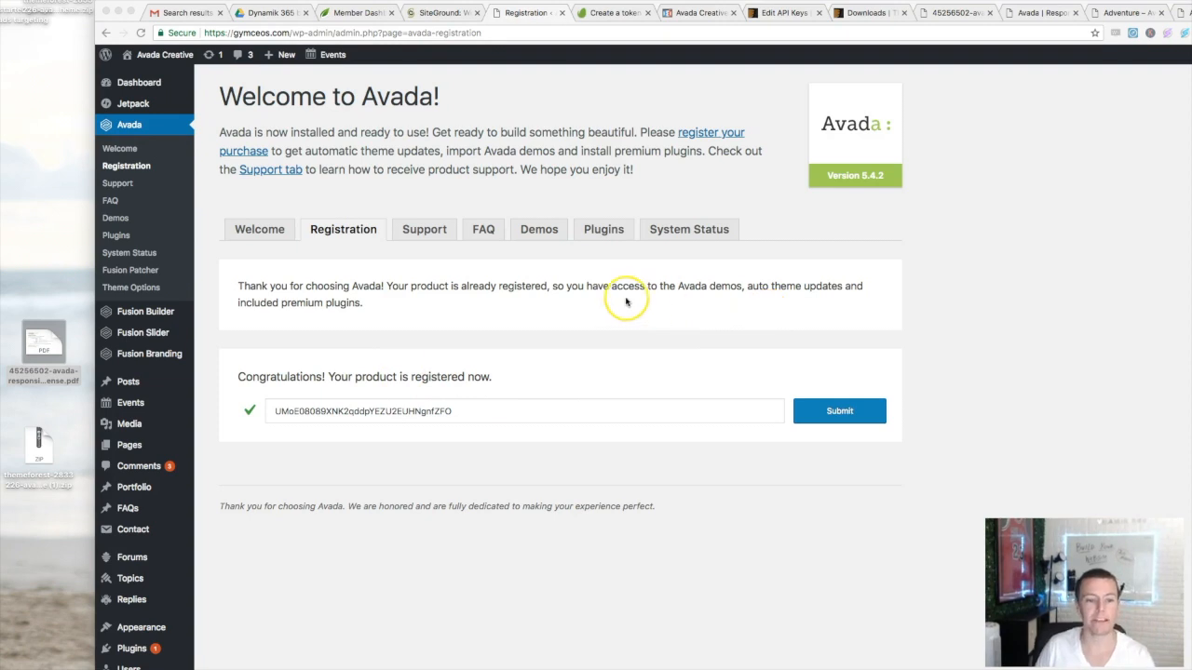
left_click(479, 251)
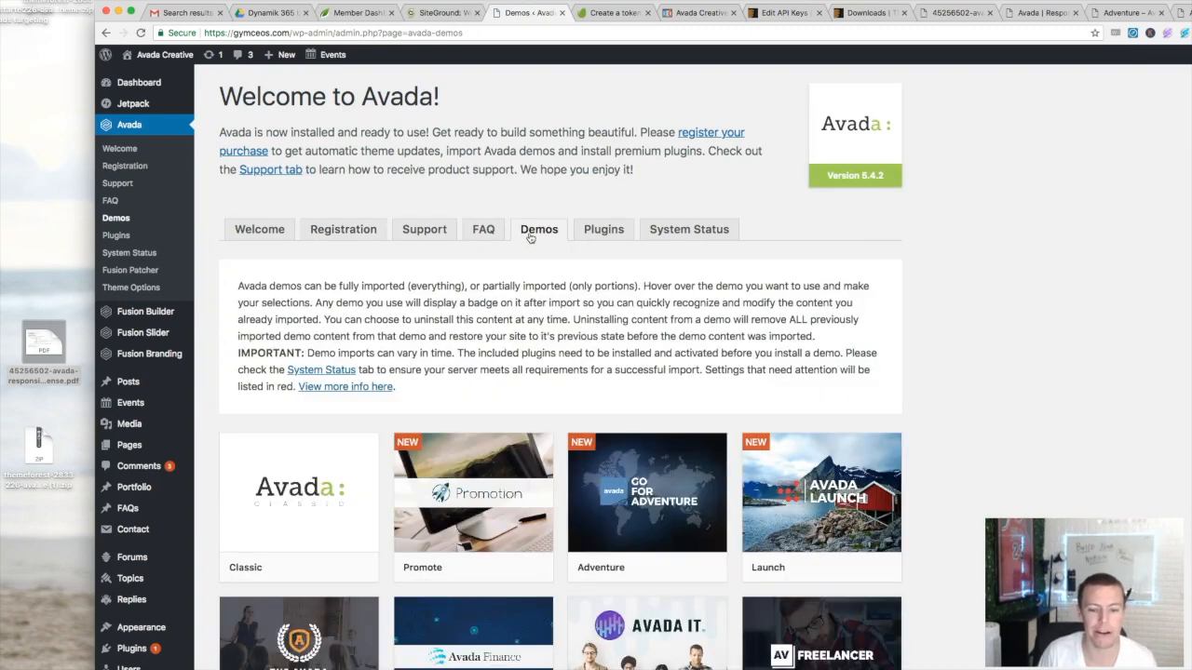
- Scroll the Avada demo library down to Finance and open its preview in a new tab
scroll(530, 239, "down", 3)
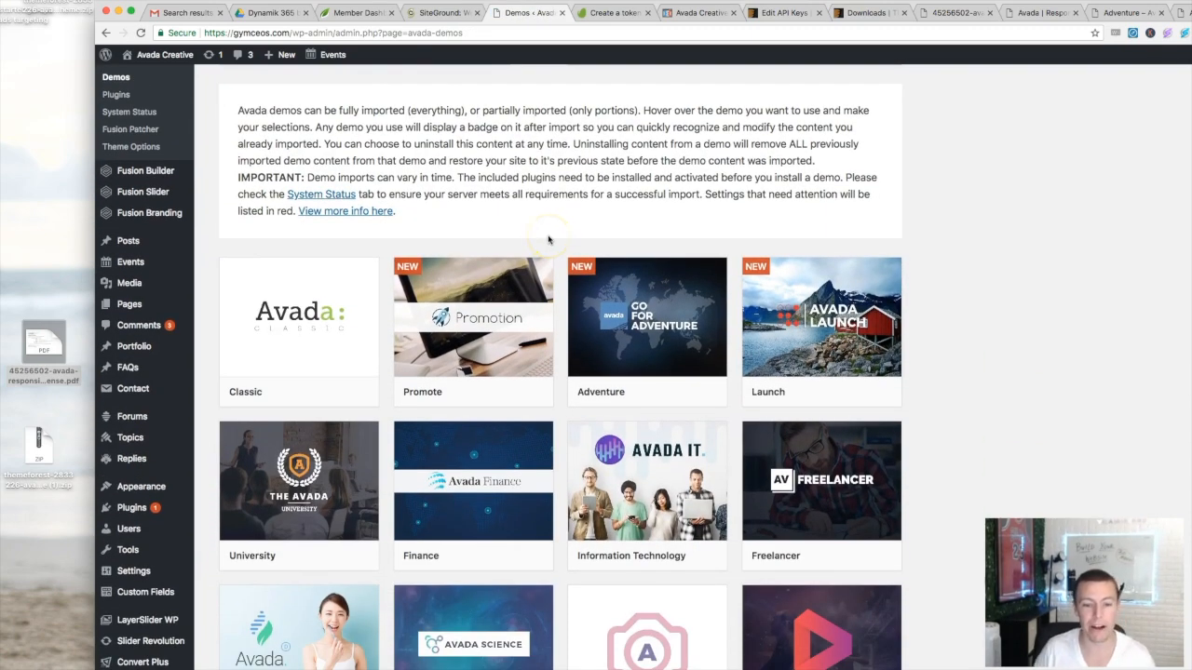
scroll(548, 240, "down", 1)
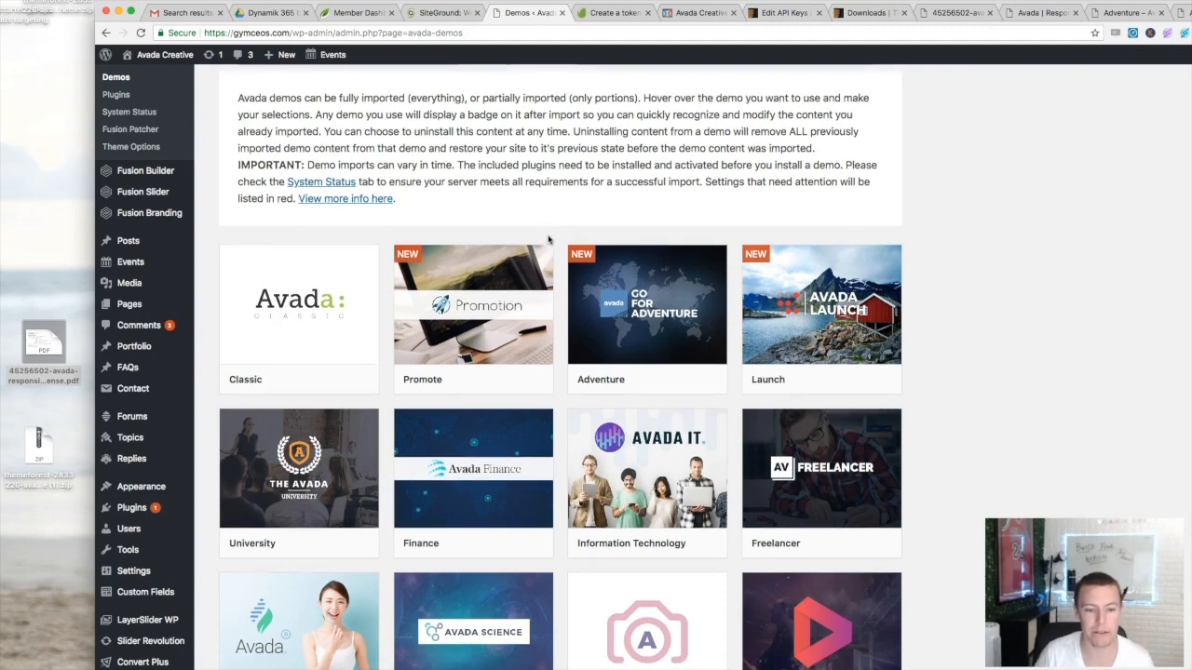
mouse_move(400, 303)
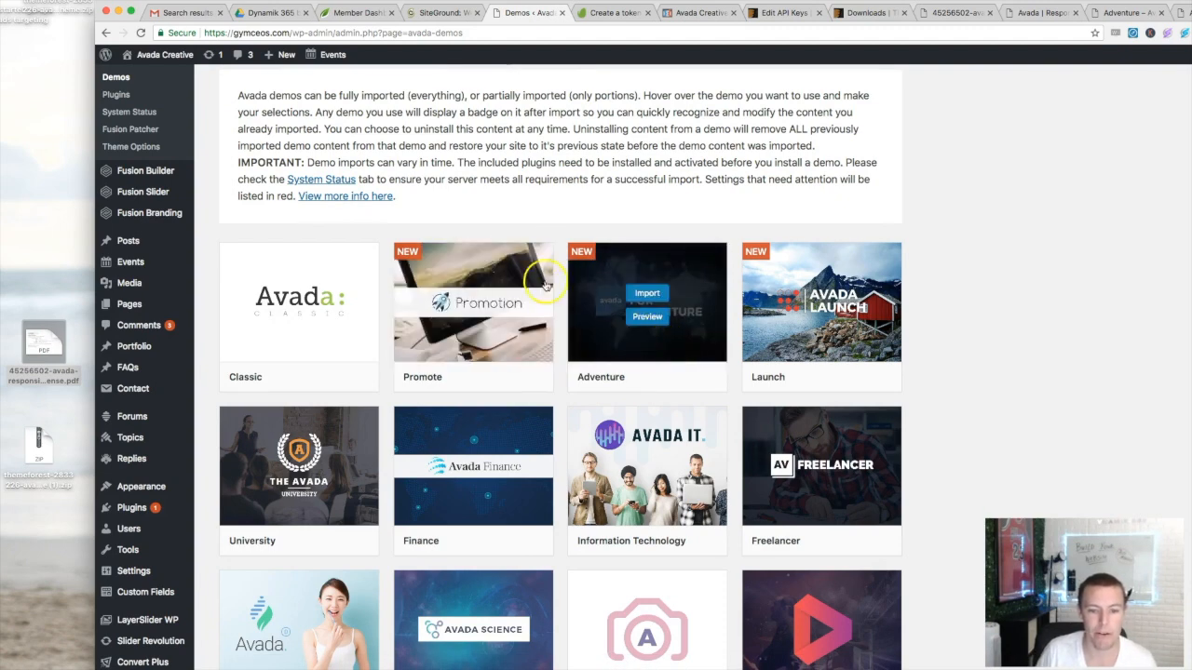
scroll(550, 273, "down", 2)
mouse_move(500, 405)
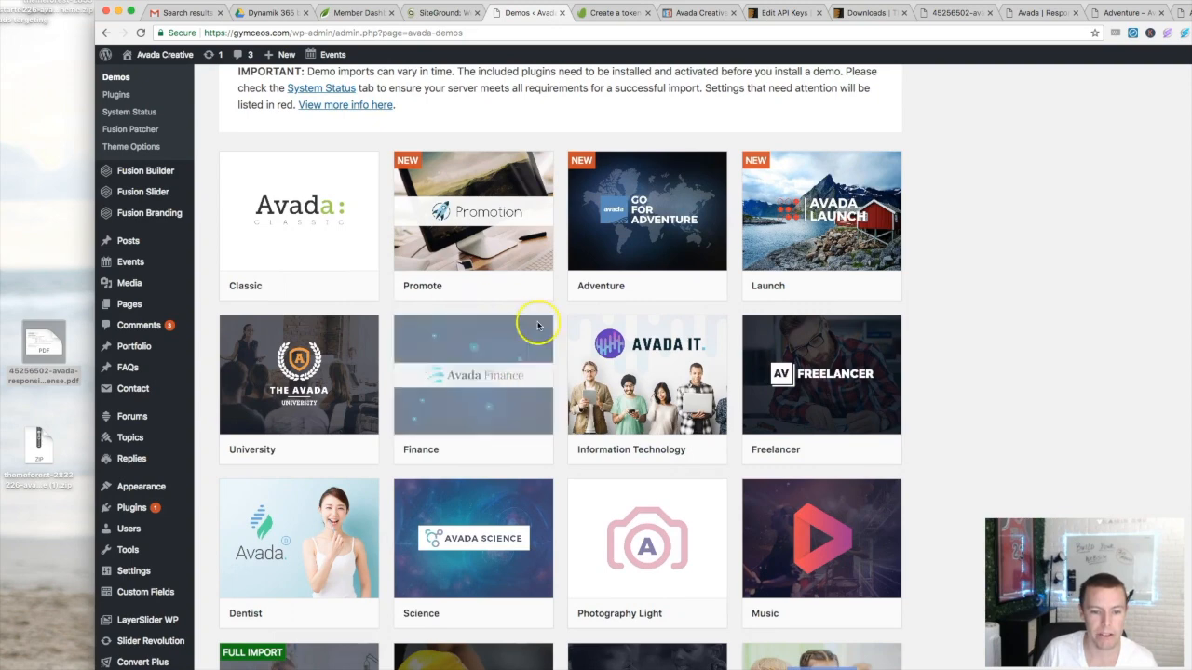
left_click(471, 390)
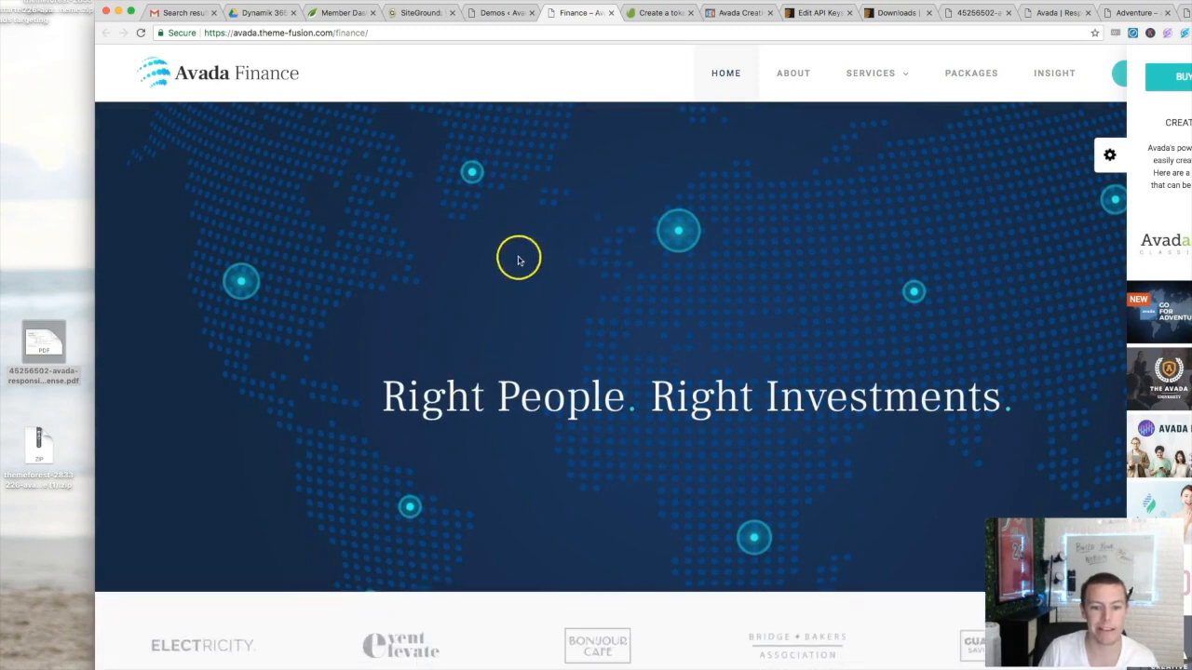
- Scroll through the Finance demo homepage and back up, then close the preview tab
scroll(673, 233, "down", 6)
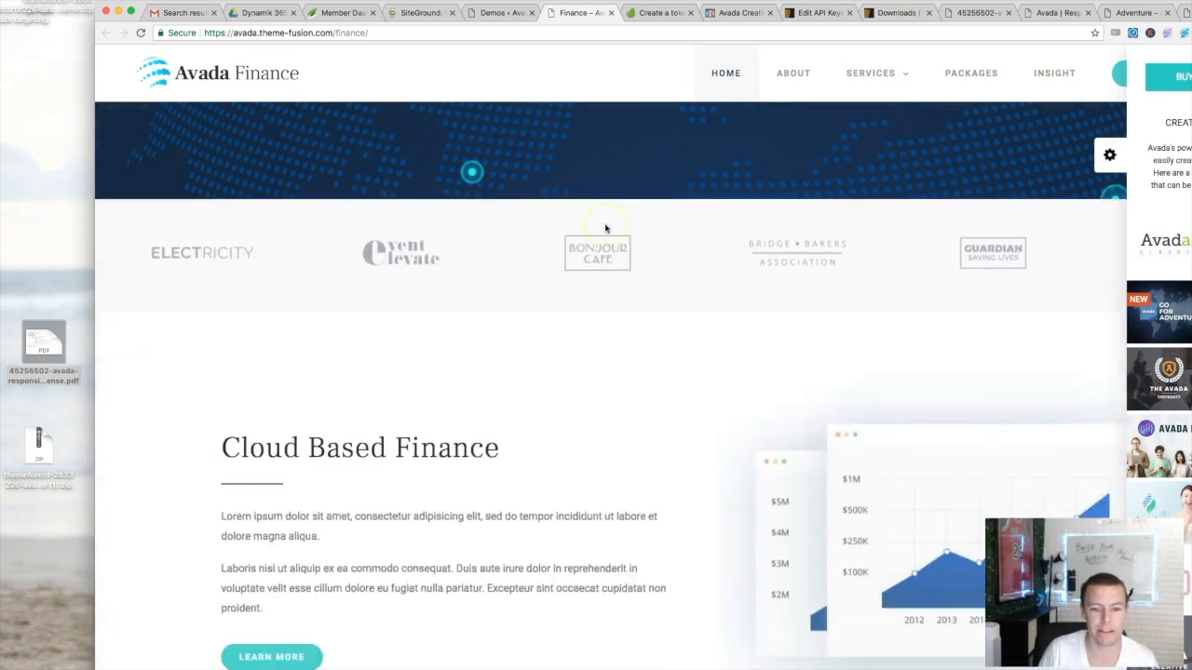
scroll(687, 236, "down", 10)
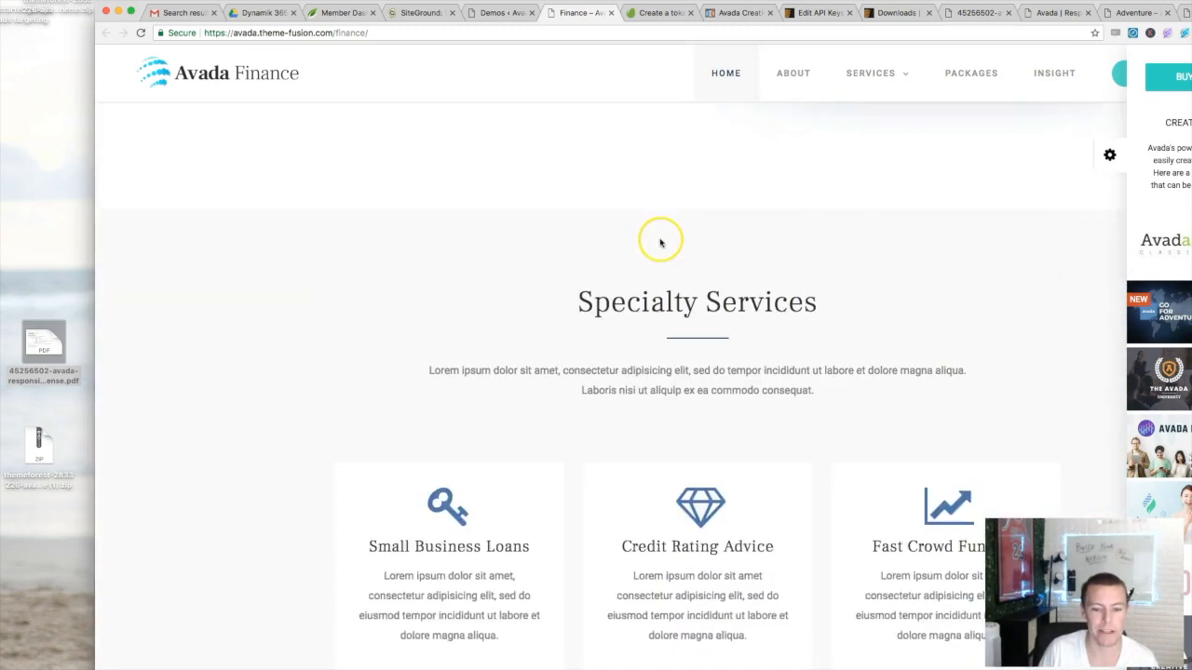
scroll(615, 261, "down", 4)
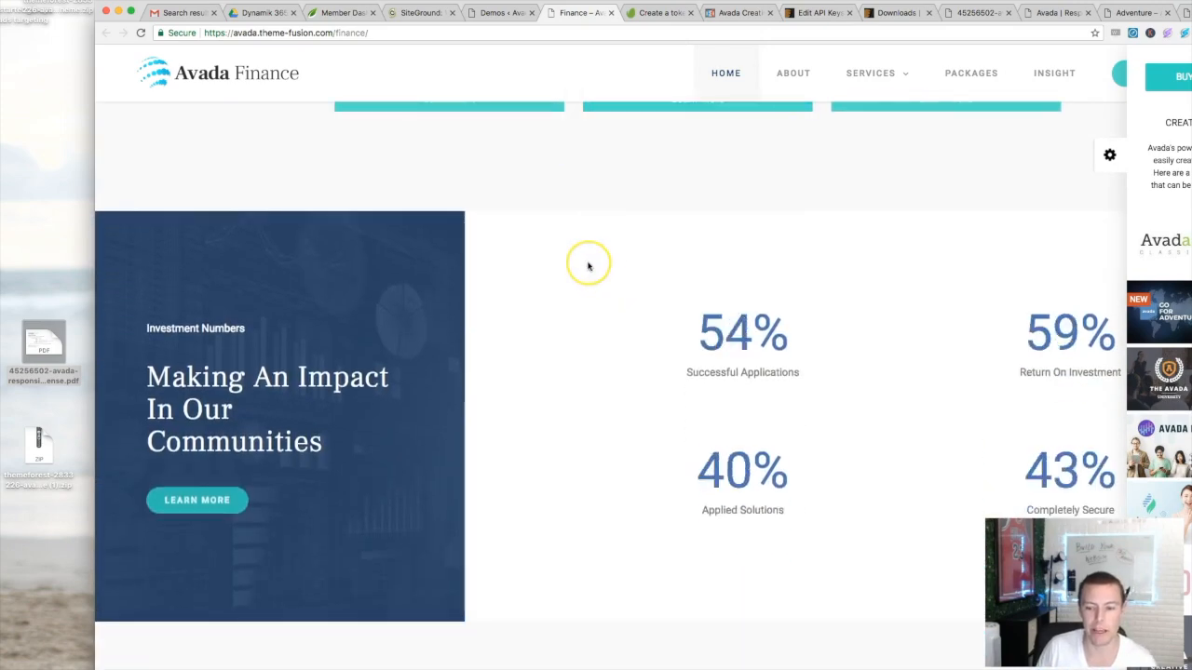
scroll(582, 267, "down", 6)
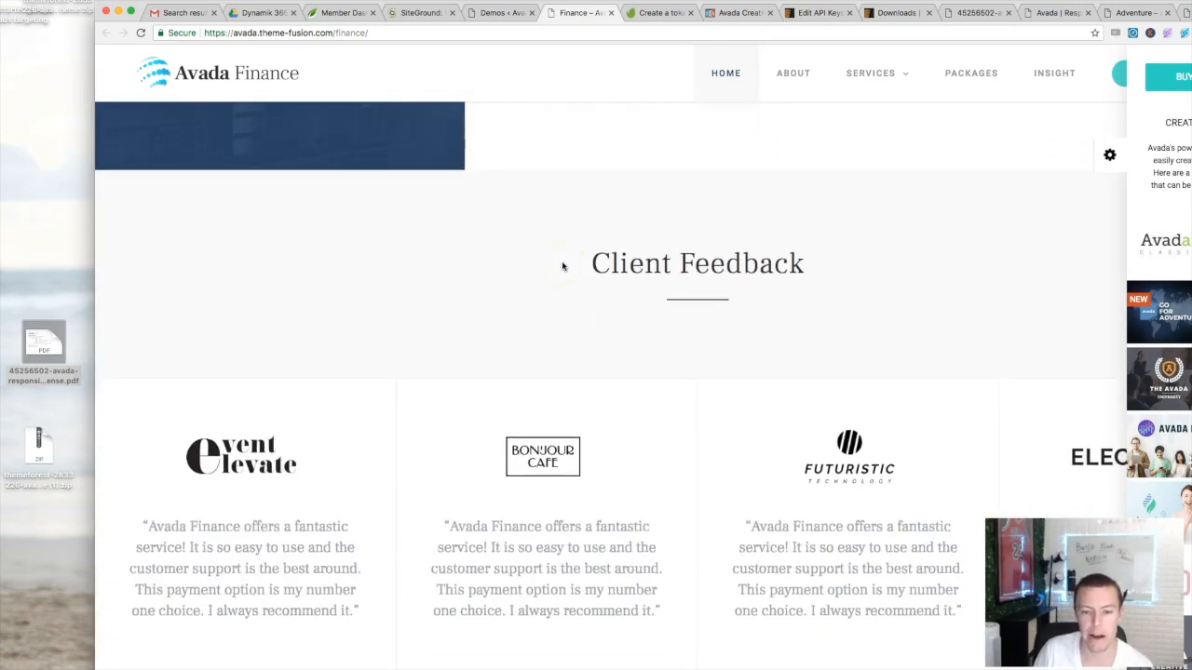
scroll(604, 240, "down", 4)
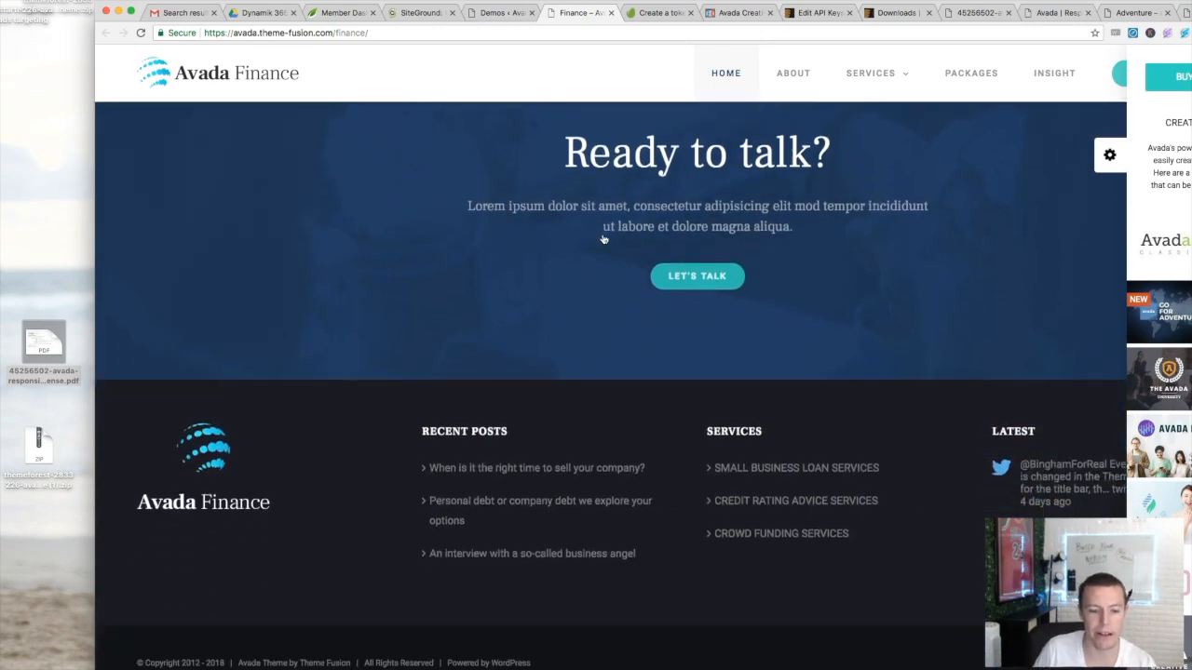
scroll(603, 240, "up", 13)
scroll(604, 239, "up", 8)
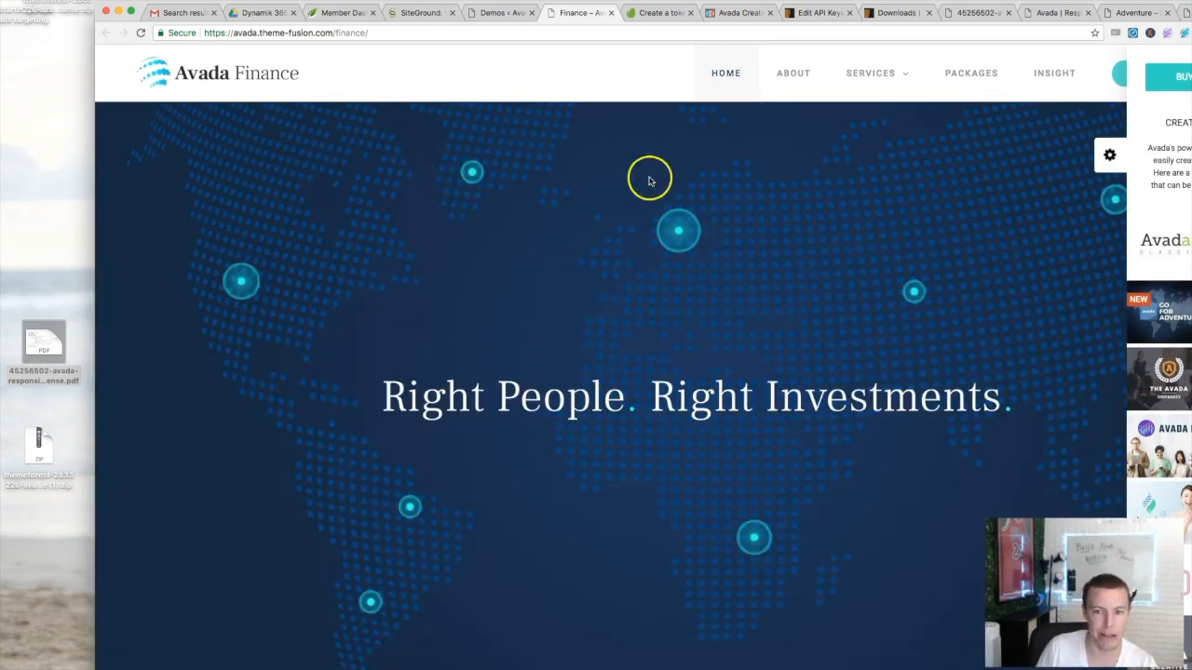
left_click(611, 13)
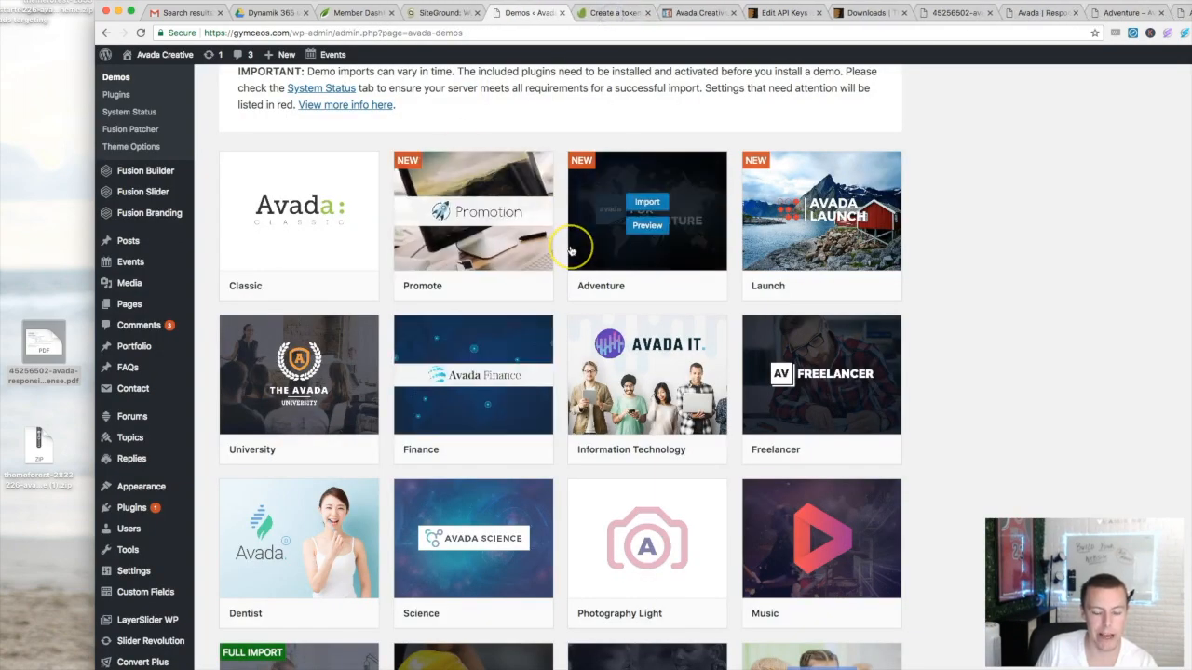
- Find the Freelancer card in the demo library and open its live preview in a new tab
scroll(570, 252, "down", 2)
scroll(572, 251, "down", 1)
left_click(804, 297)
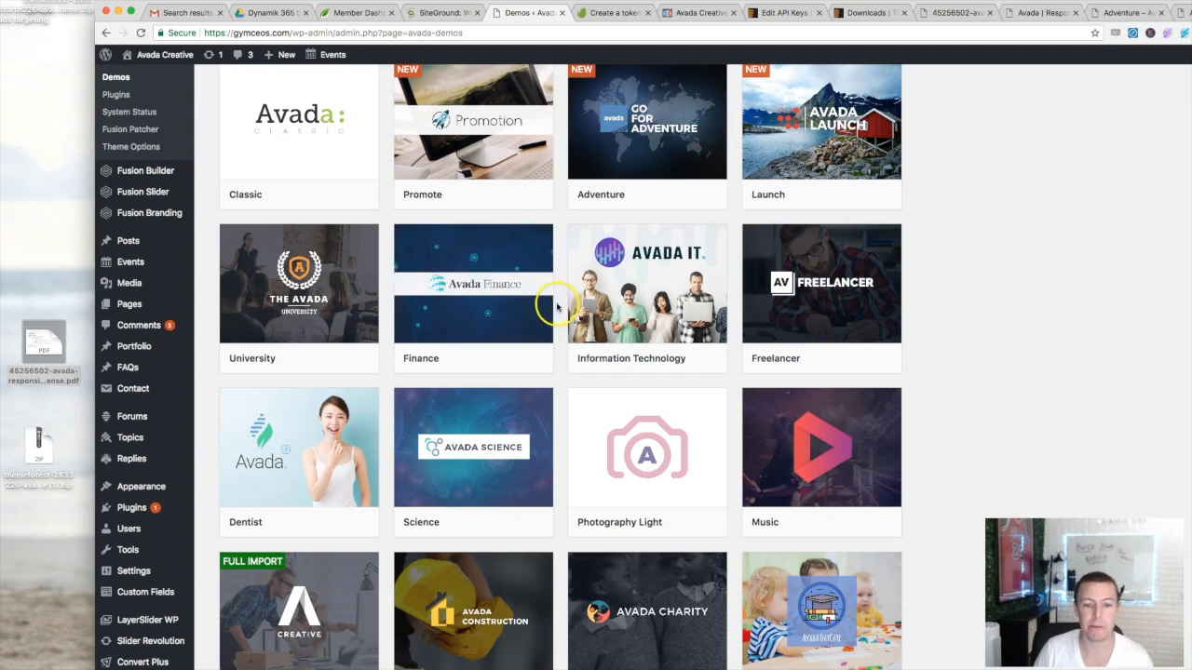
mouse_move(792, 313)
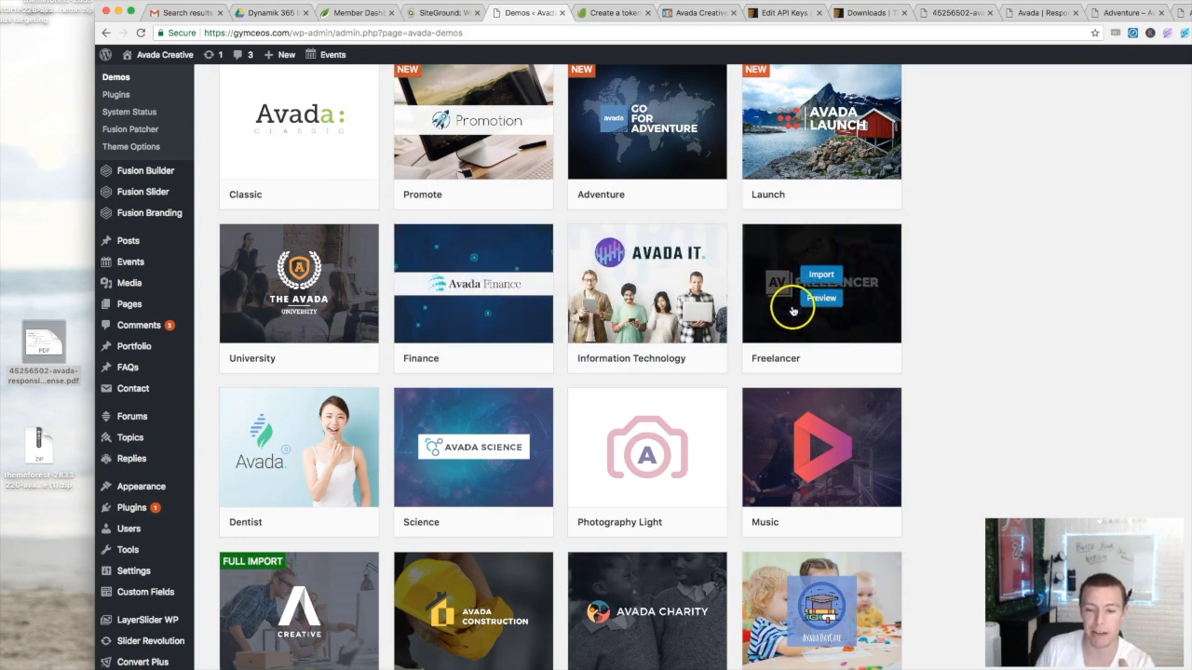
scroll(740, 284, "up", 2)
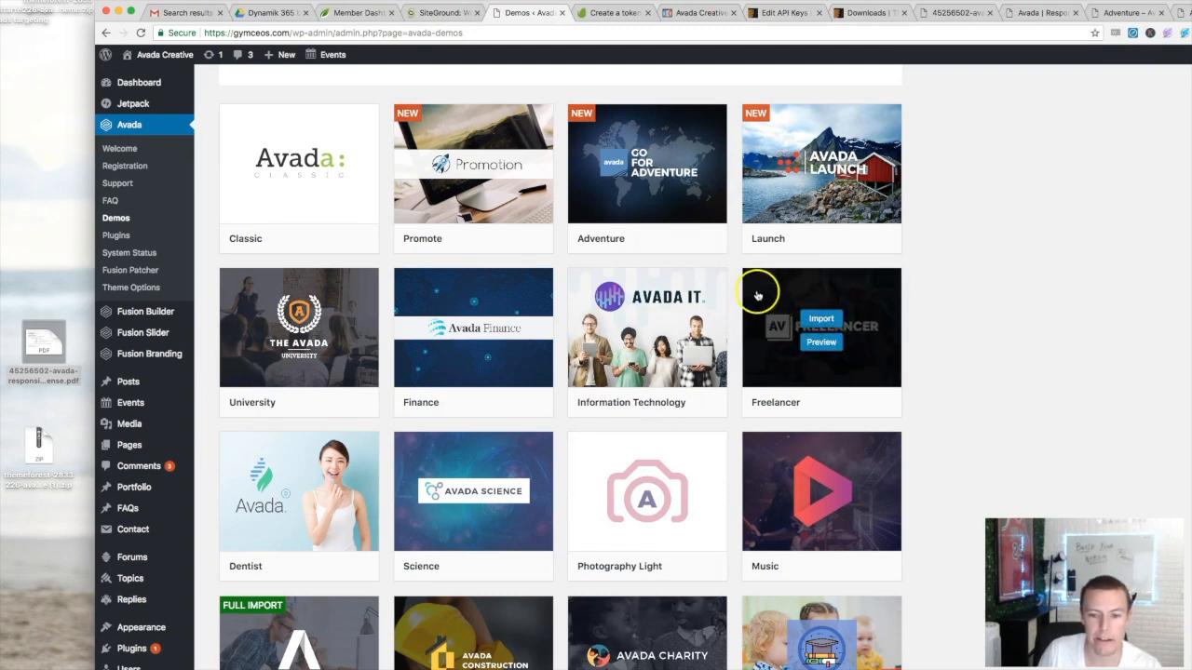
left_click(819, 344)
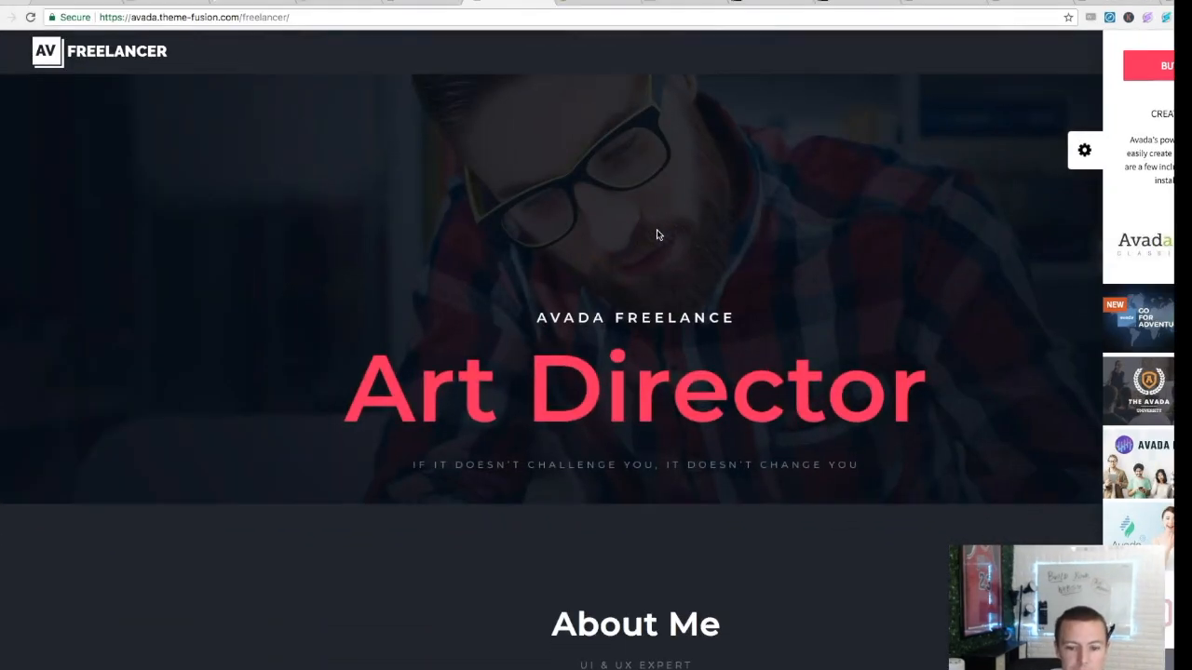
- Scroll down through the Freelancer demo homepage and back up, then return to the WordPress demos tab
scroll(717, 233, "down", 5)
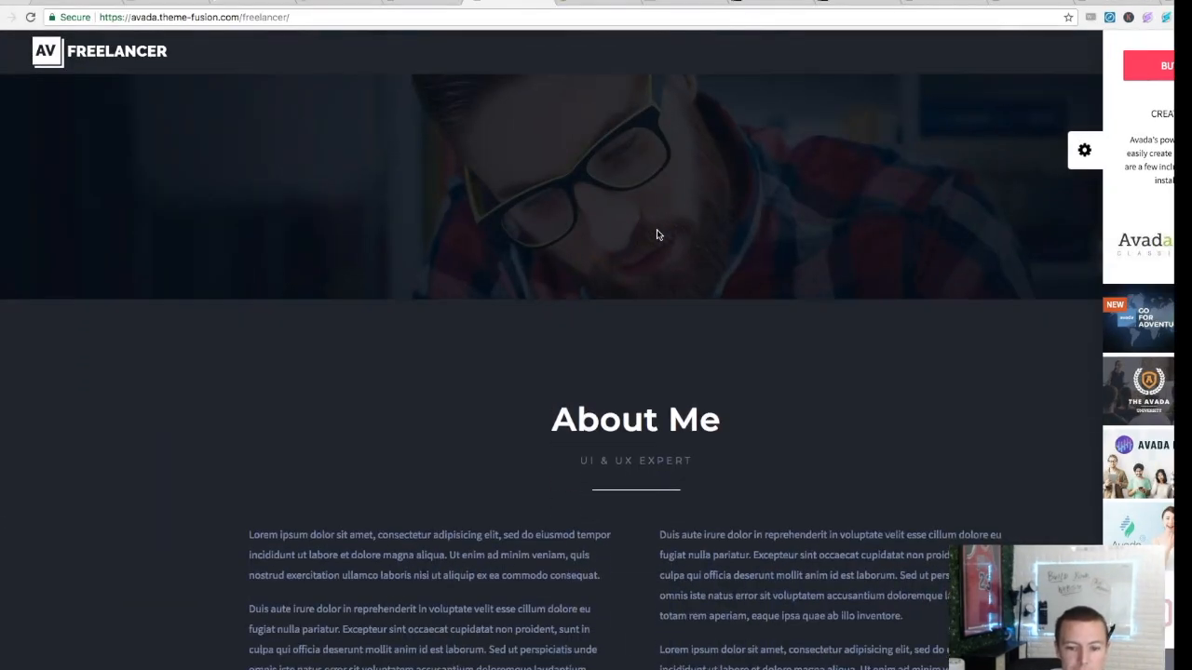
scroll(656, 232, "down", 15)
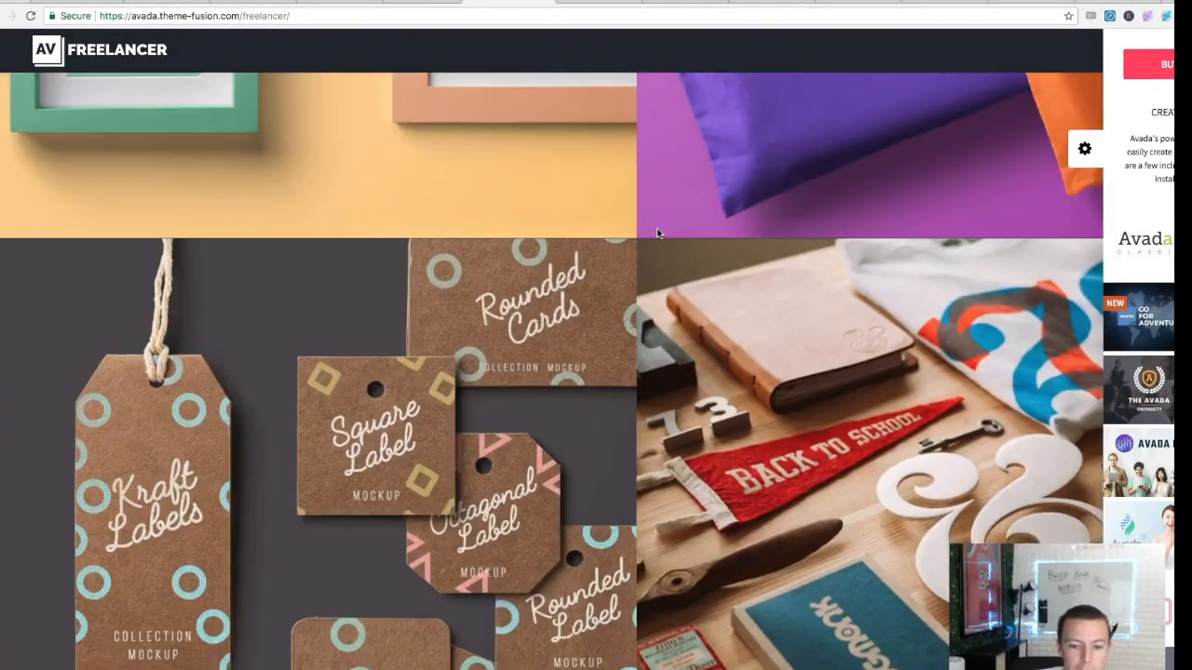
scroll(656, 228, "down", 10)
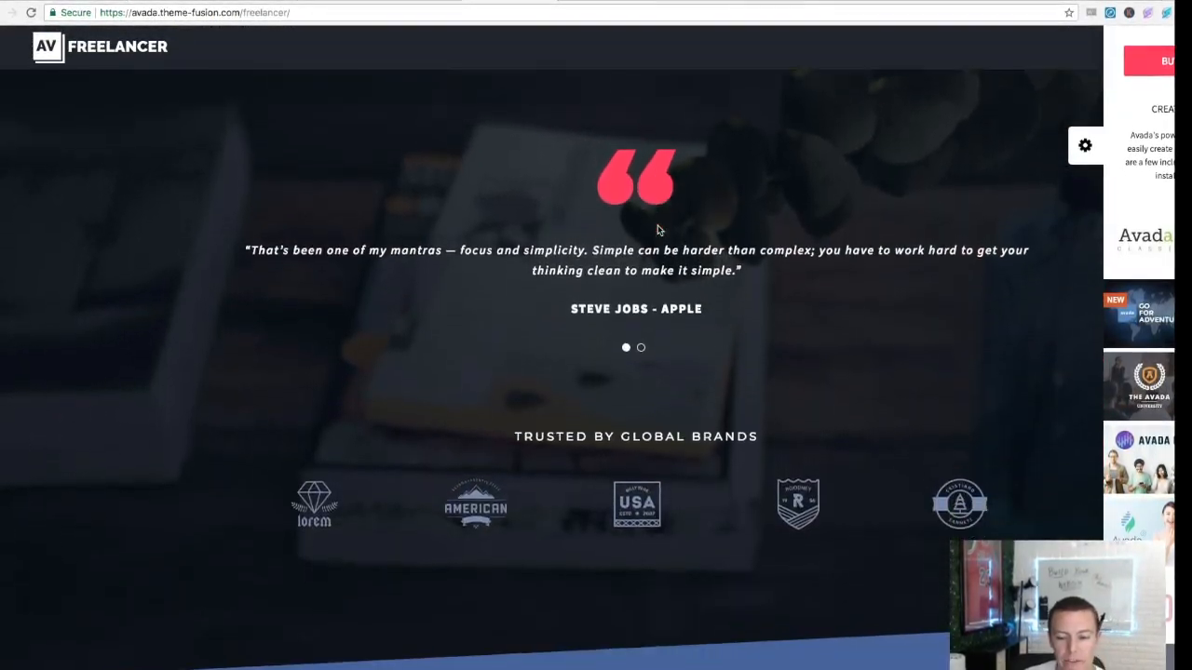
scroll(658, 226, "down", 5)
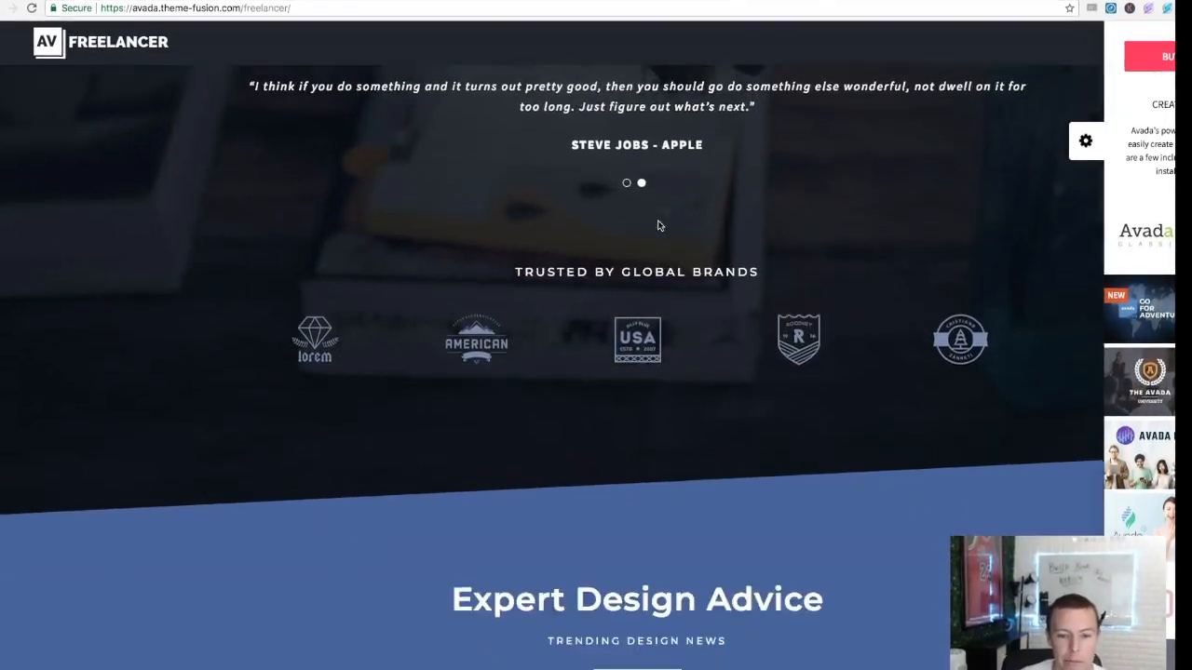
scroll(513, 341, "down", 8)
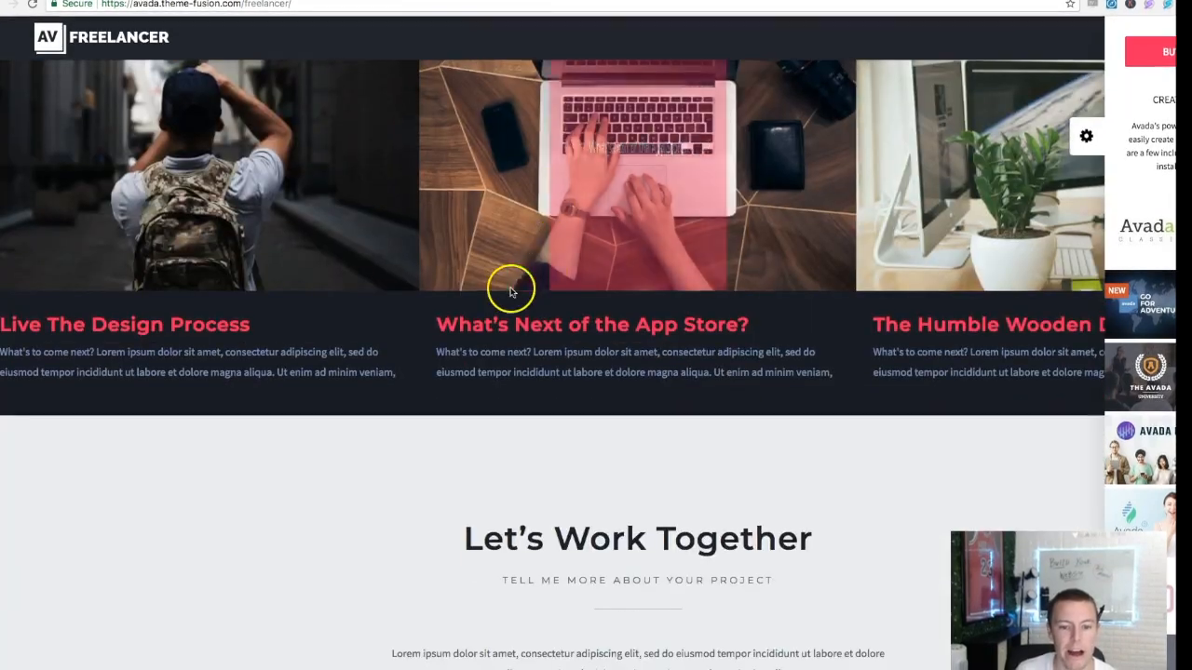
scroll(511, 353, "up", 15)
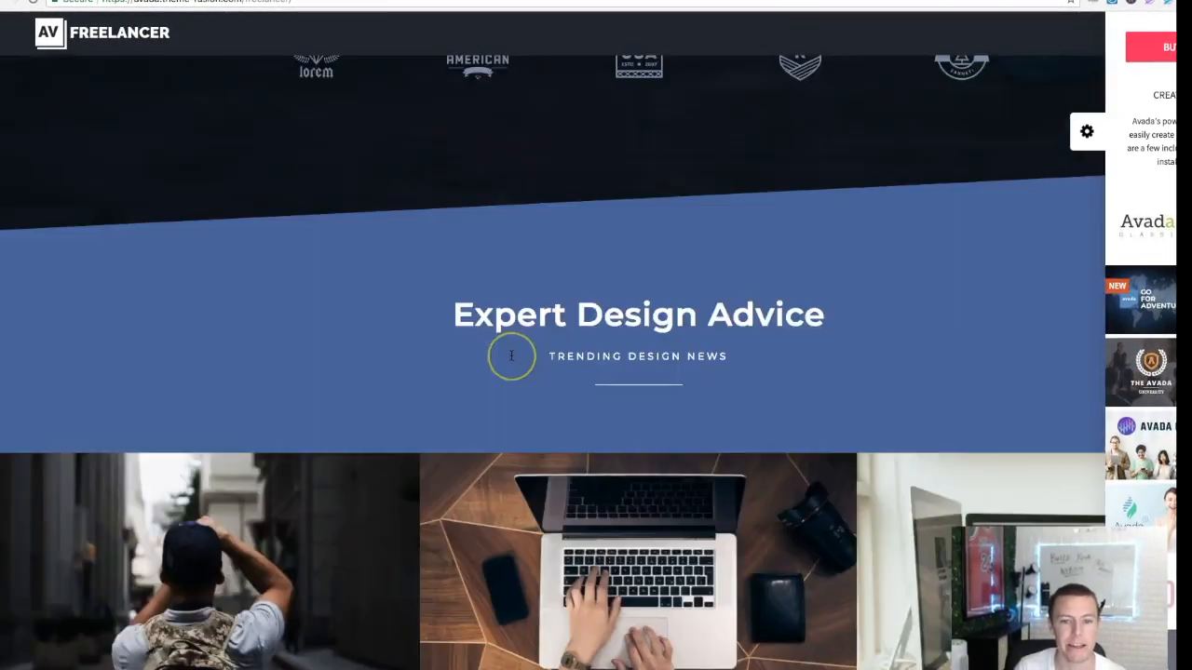
scroll(511, 354, "up", 15)
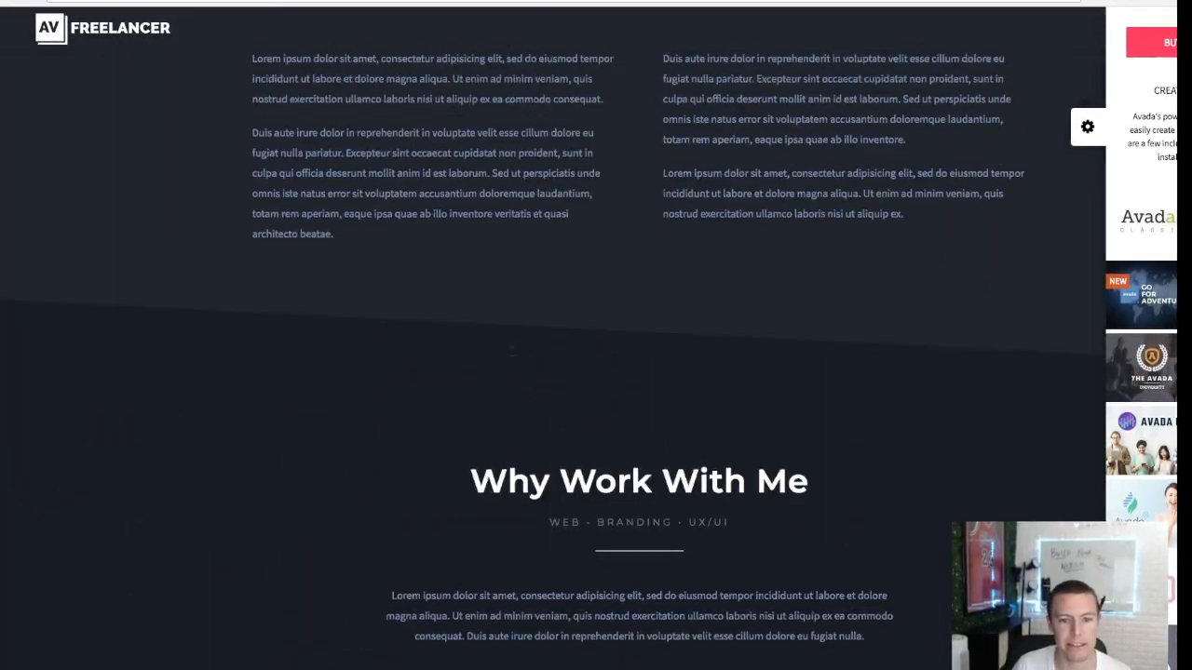
scroll(496, 29, "up", 3)
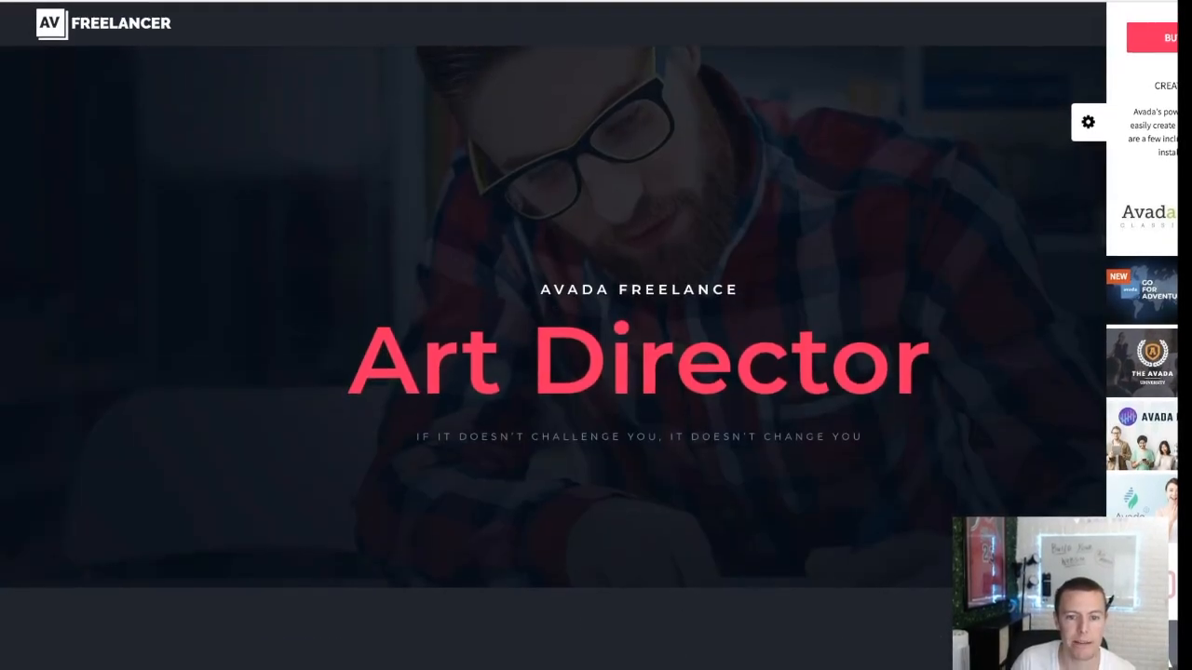
left_click(544, 0)
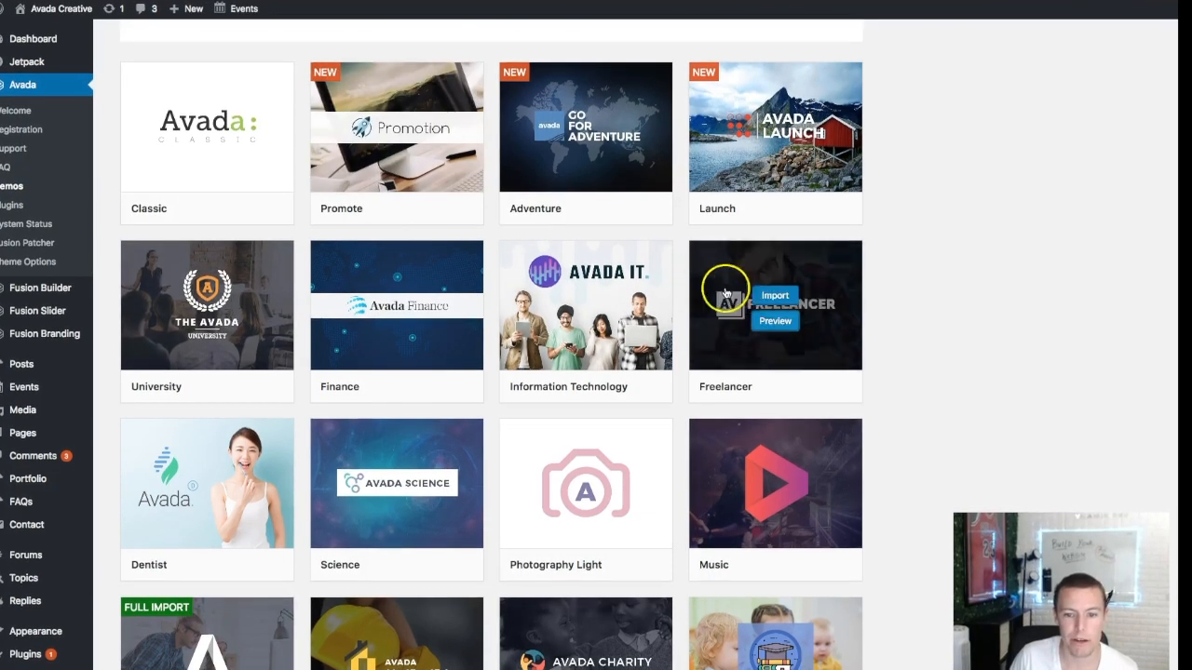
- Import the Freelancer demo with All content types selected, confirming the settings-replacement warning
left_click(777, 296)
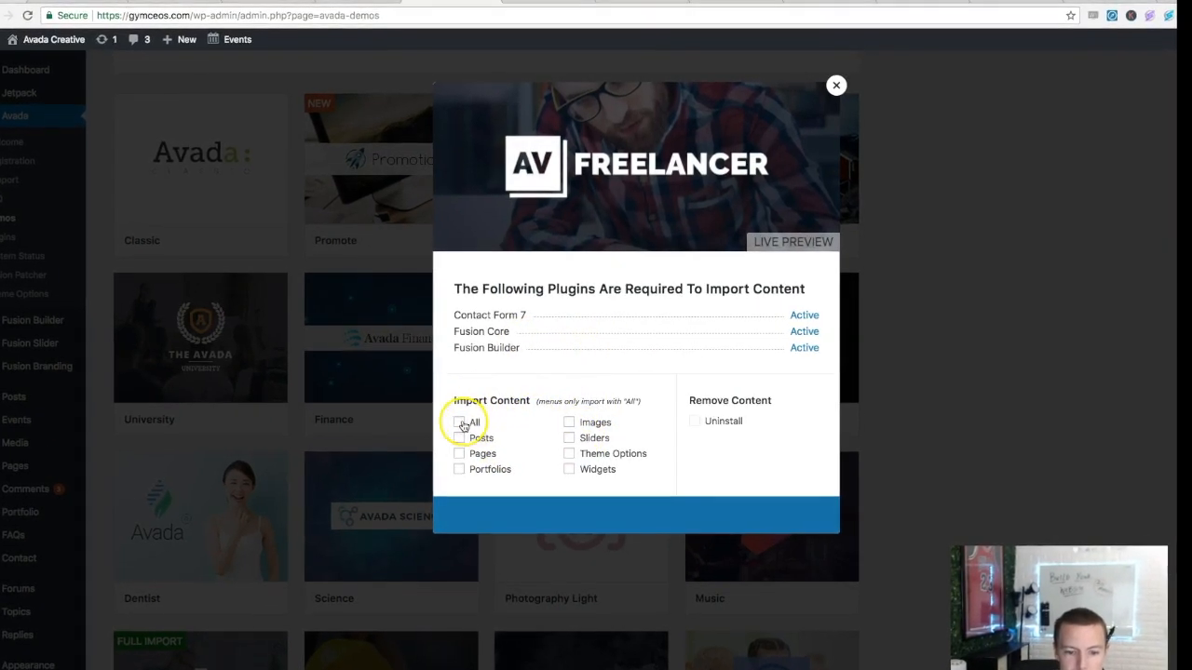
left_click(460, 423)
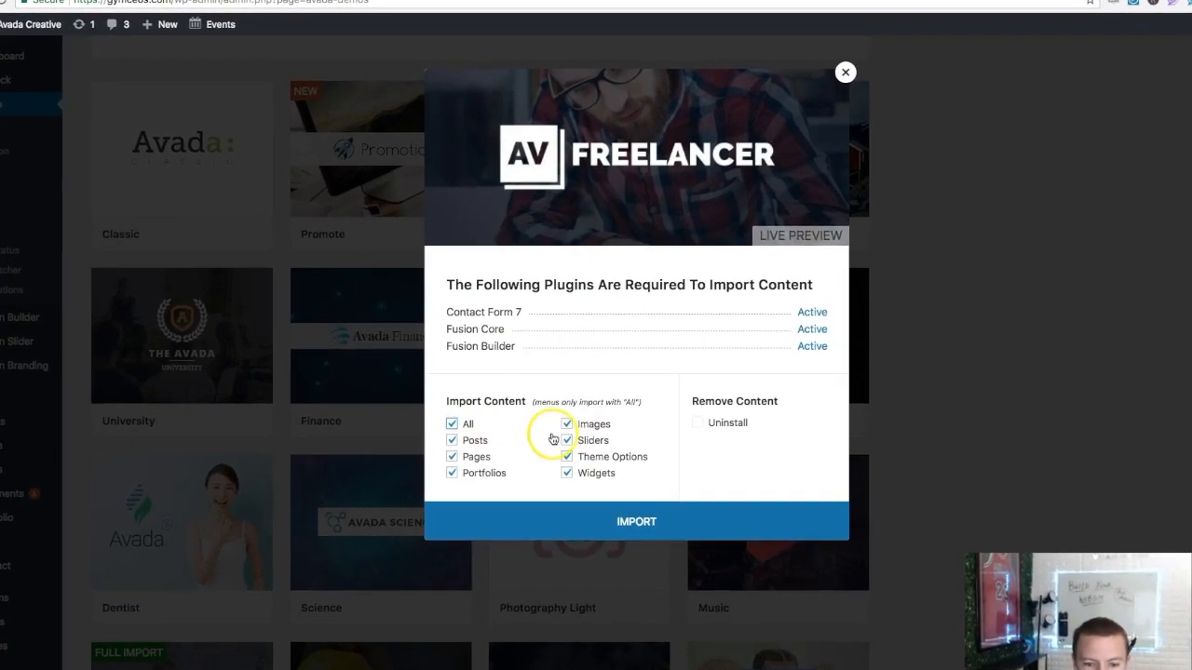
left_click(617, 519)
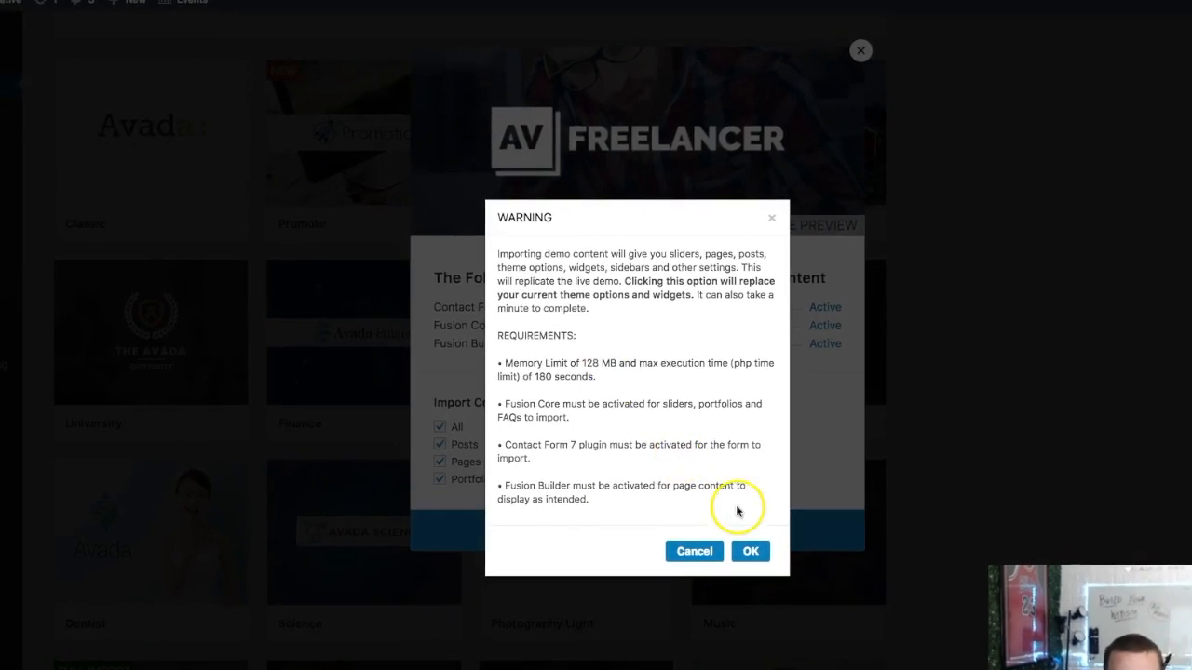
left_click(753, 556)
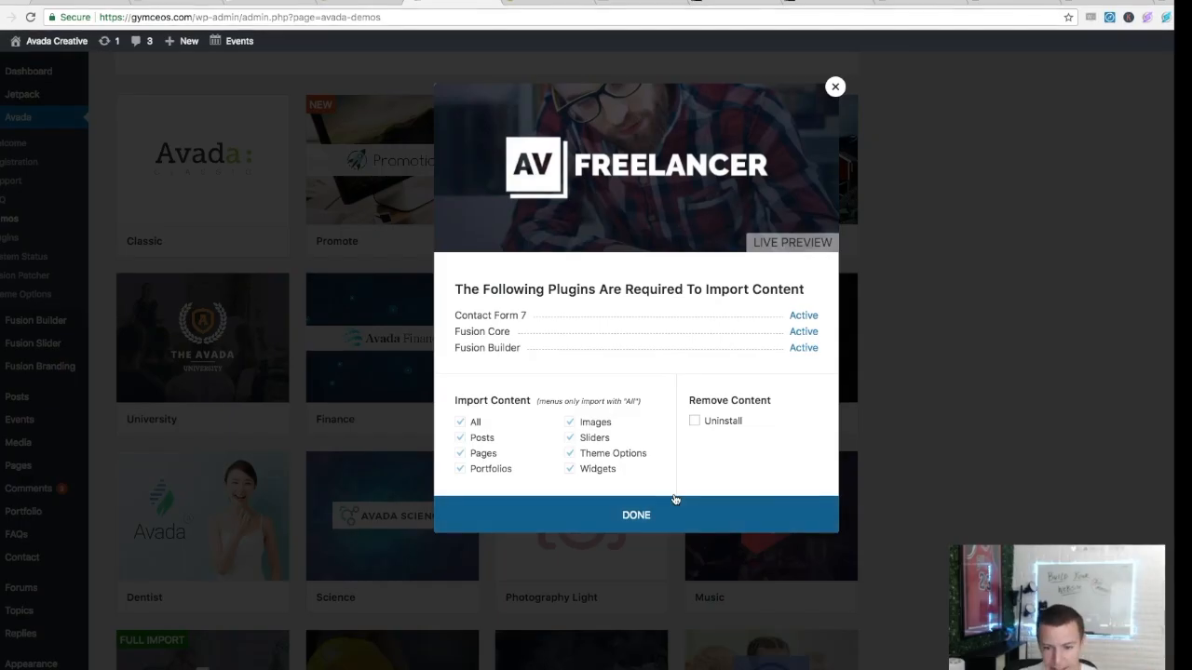
- Close the finished Freelancer import and go to the gymceos.com homepage
left_click(647, 503)
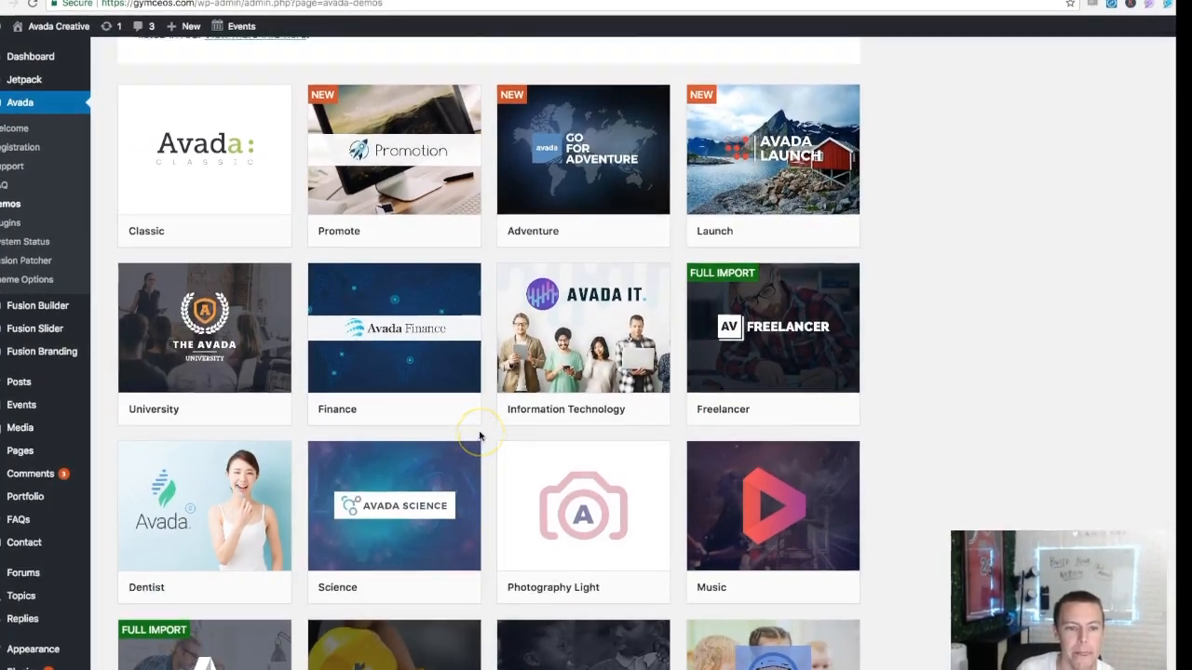
scroll(466, 442, "up", 5)
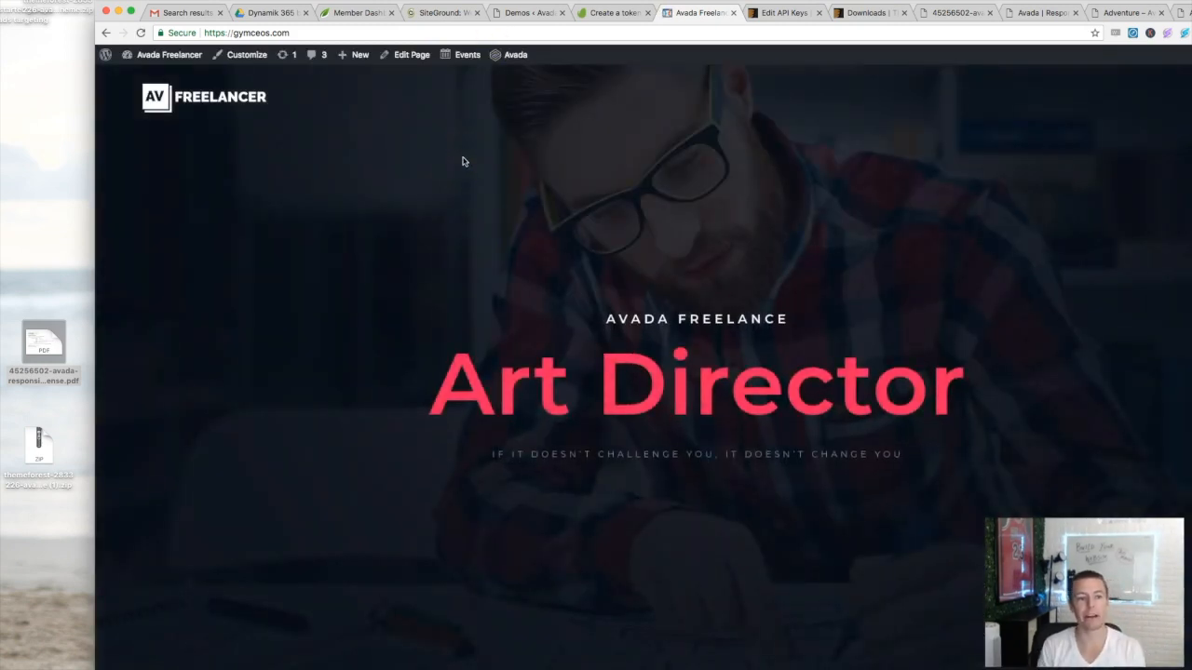
left_click(304, 32)
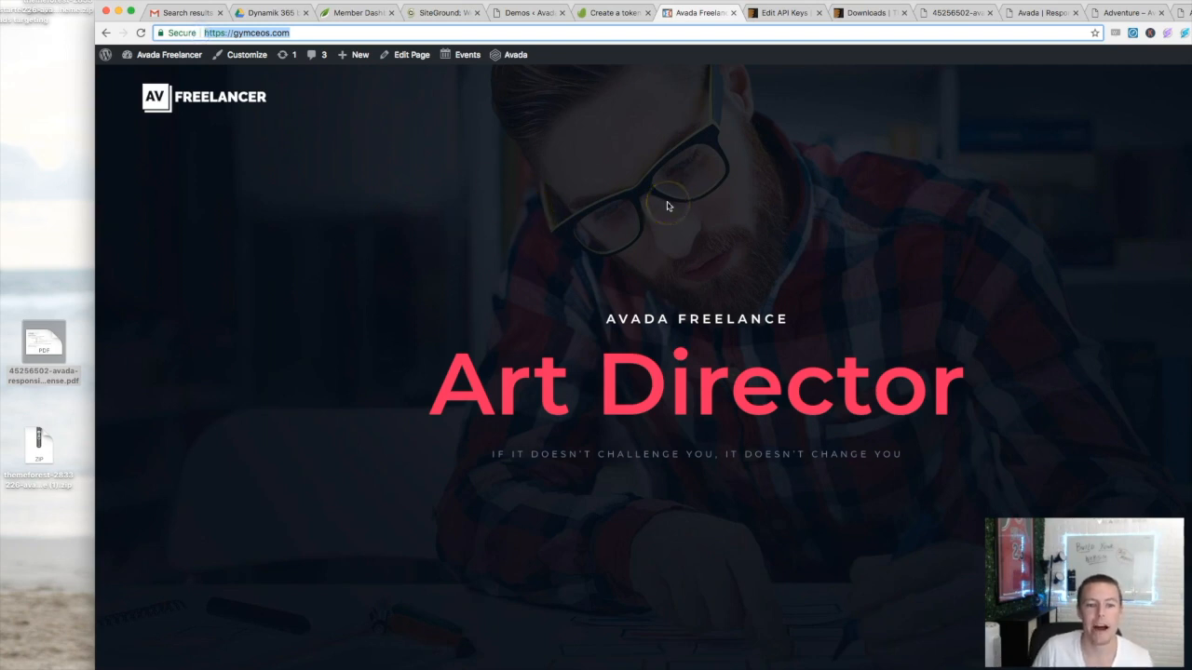
- Scroll through the new Freelancer homepage, then open it with Edit Page in the admin bar
scroll(667, 205, "down", 2)
scroll(681, 174, "down", 10)
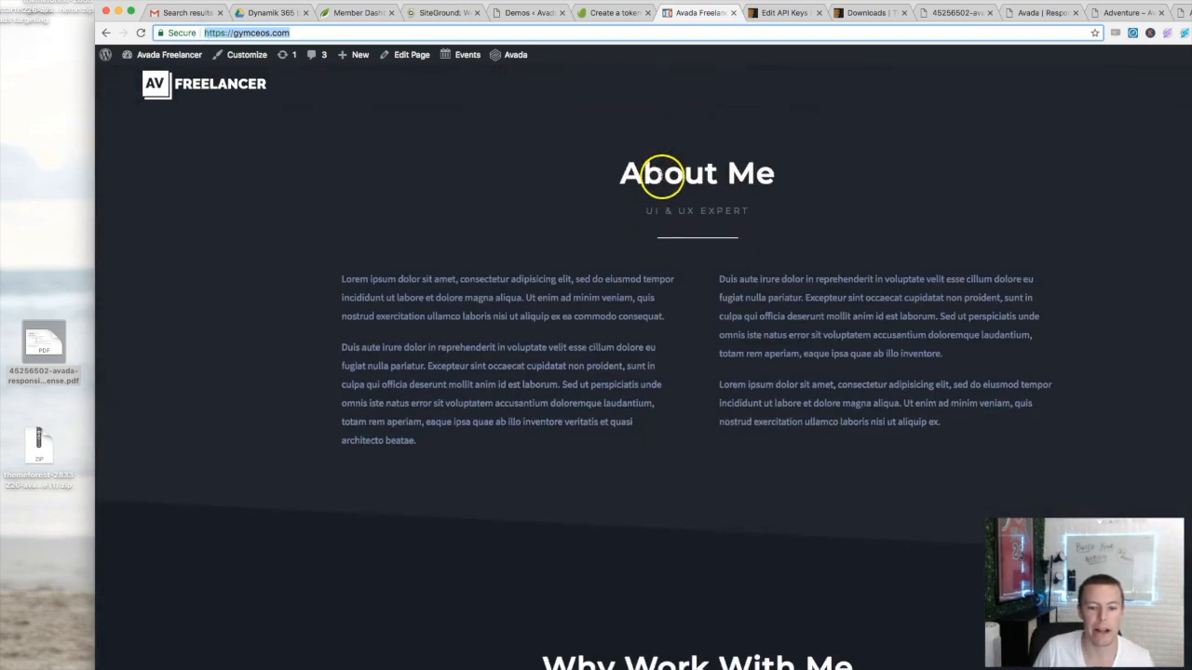
scroll(640, 194, "down", 15)
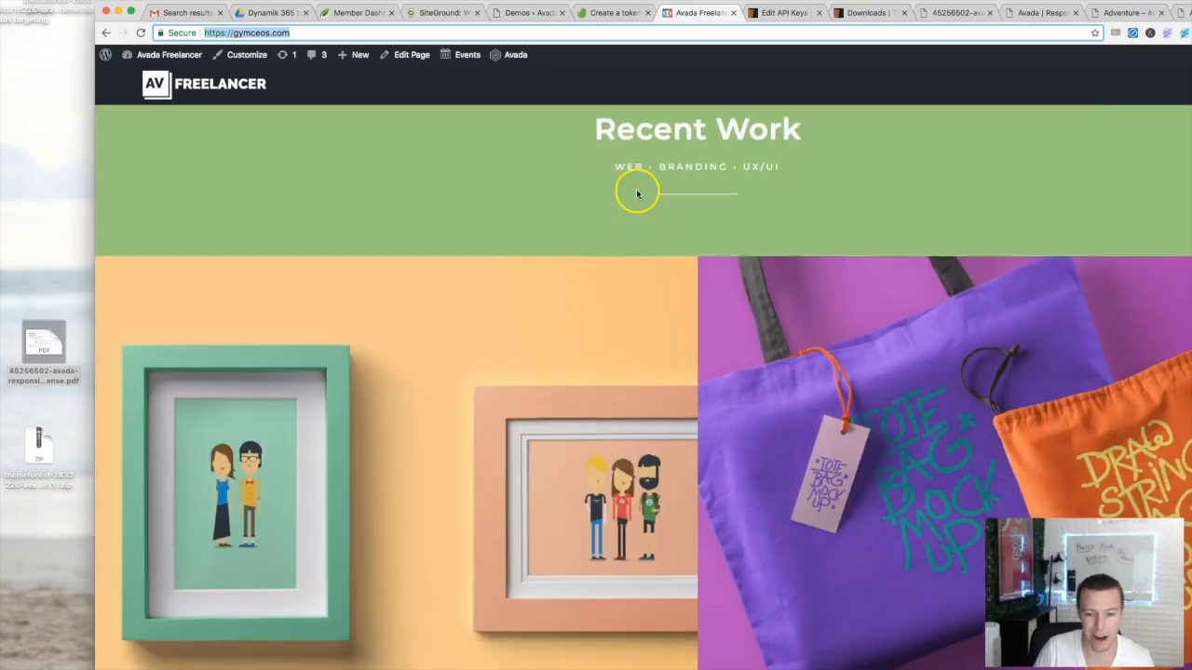
scroll(622, 201, "down", 15)
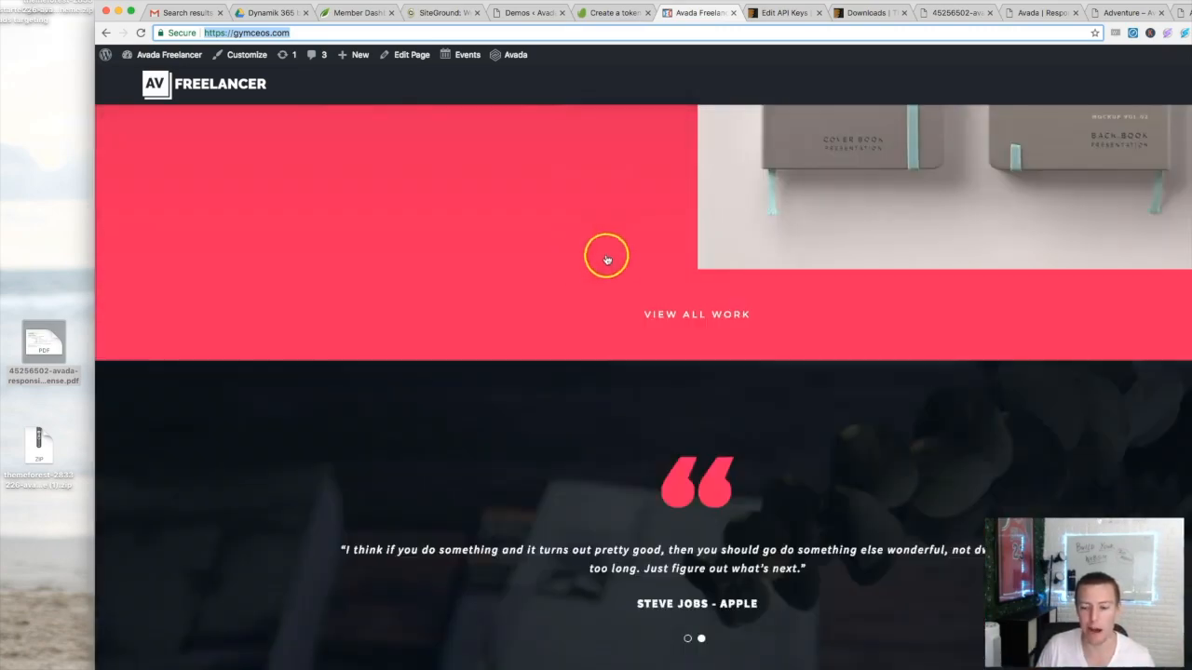
scroll(613, 259, "down", 15)
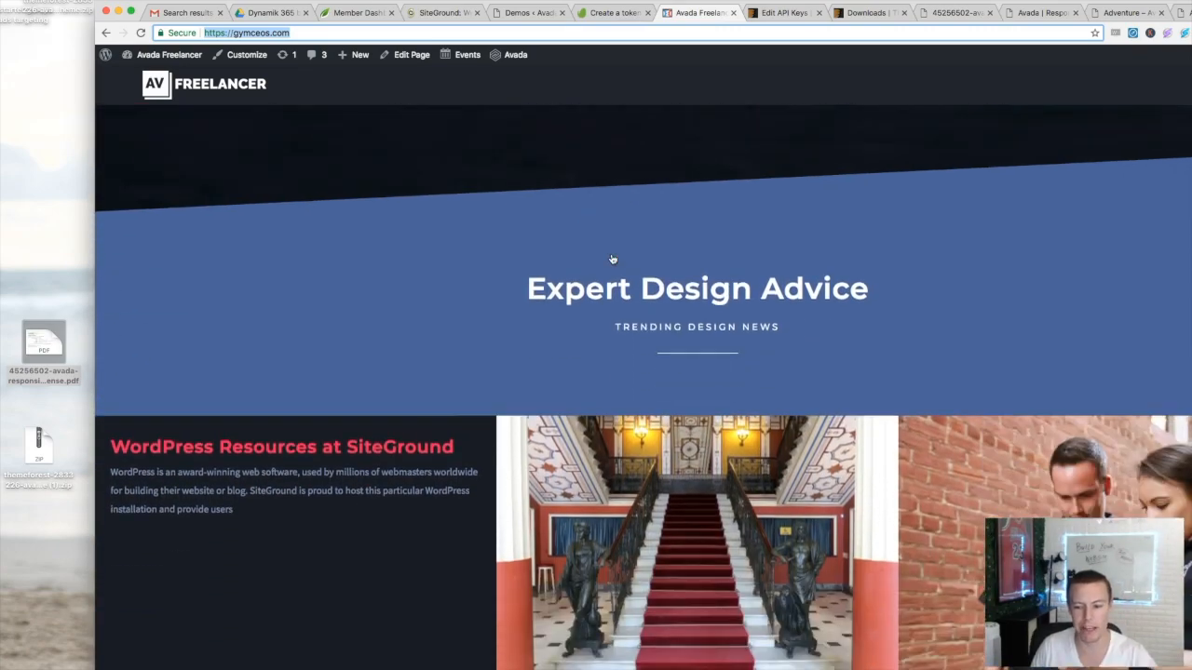
scroll(613, 259, "down", 5)
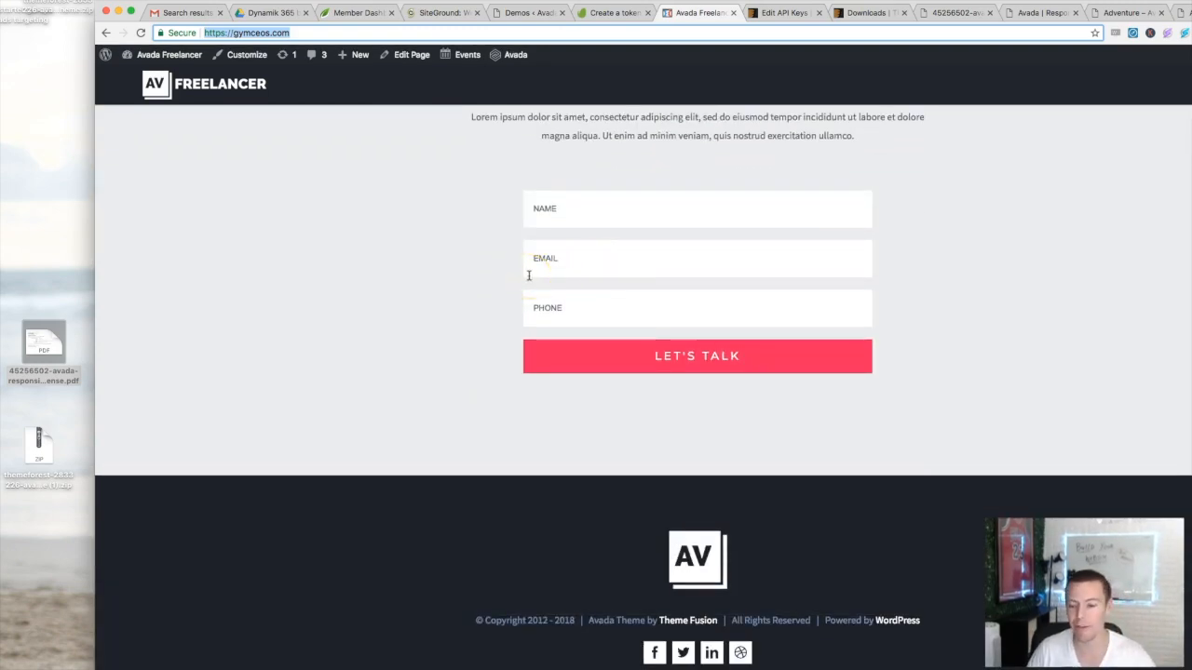
scroll(480, 287, "up", 20)
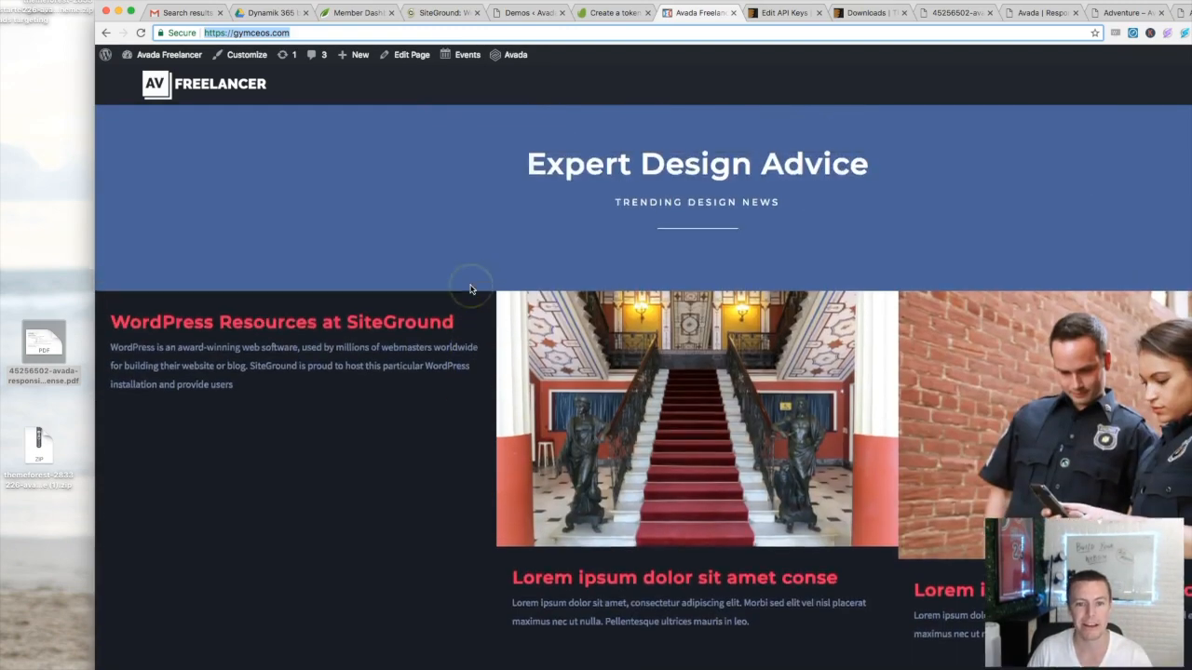
scroll(471, 289, "up", 20)
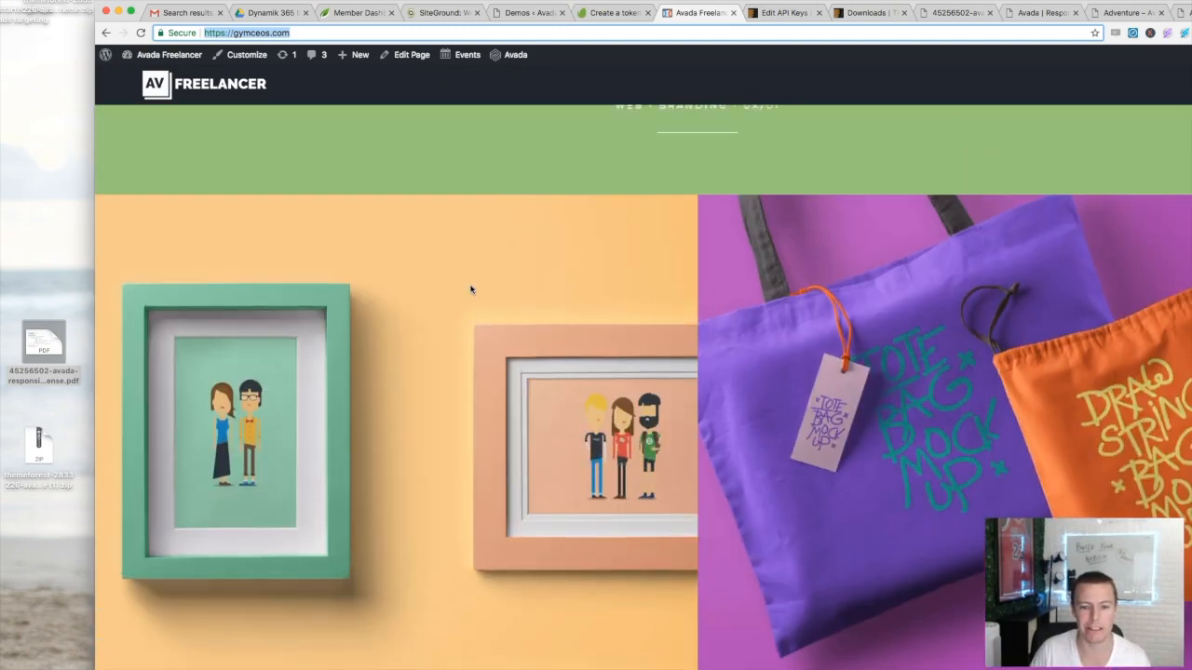
scroll(470, 289, "up", 6)
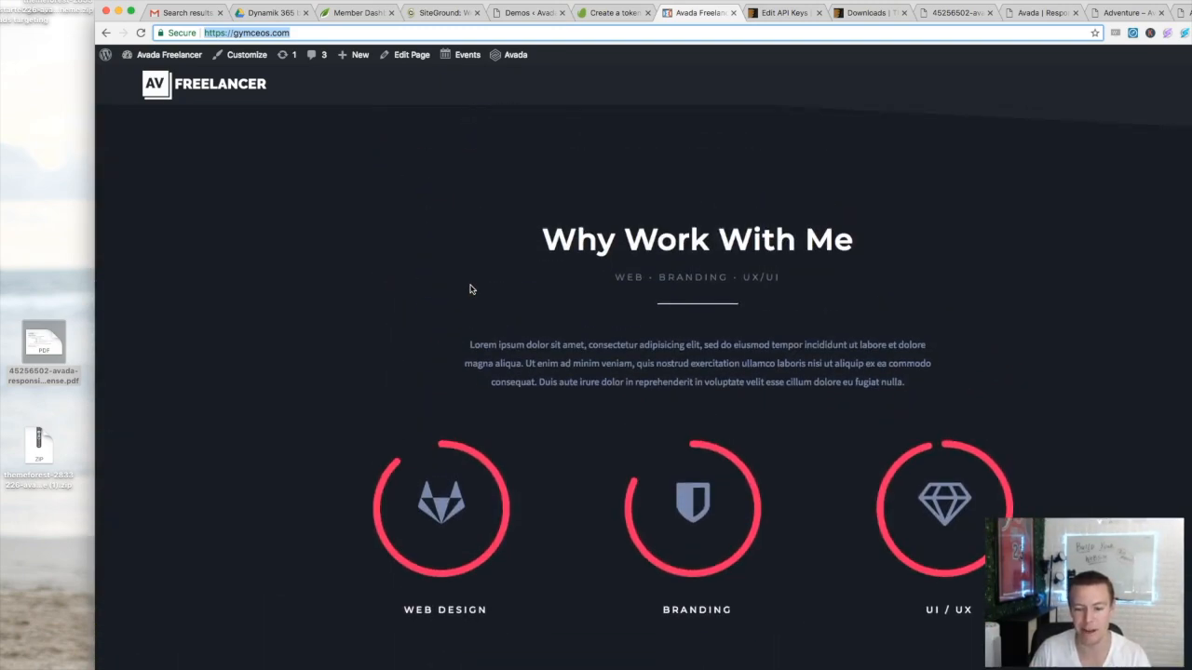
scroll(470, 289, "up", 10)
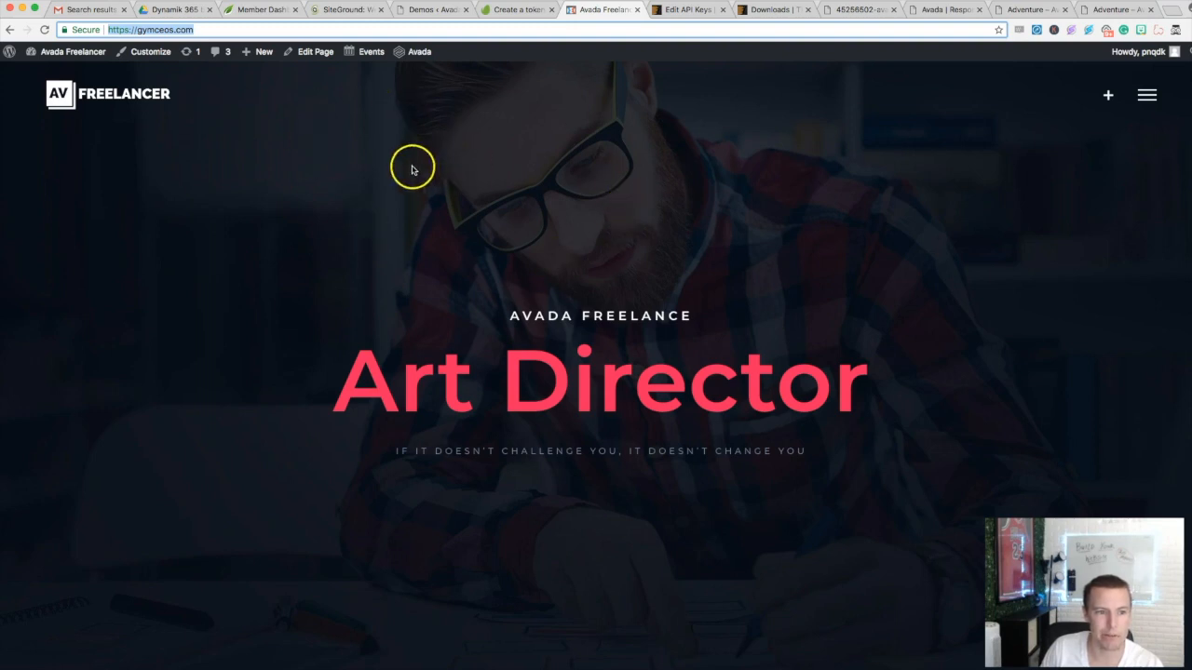
left_click(317, 54)
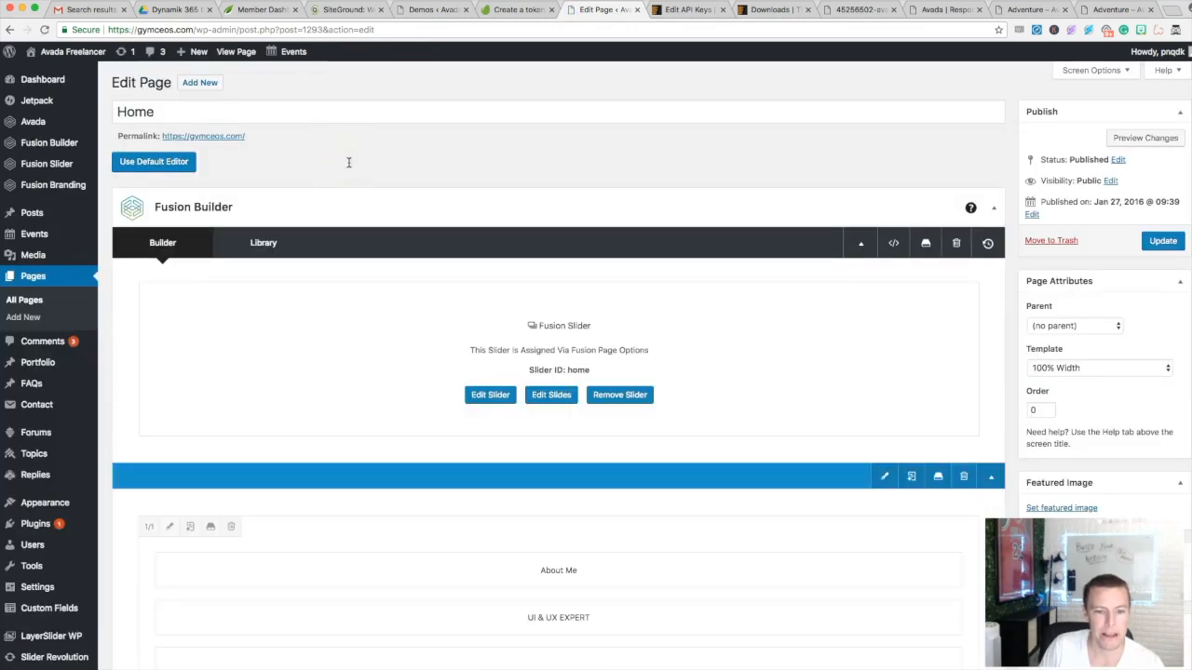
- Scroll through the Home page in Fusion Builder and open a preview of it in a new tab
left_click(513, 202)
left_click(450, 207)
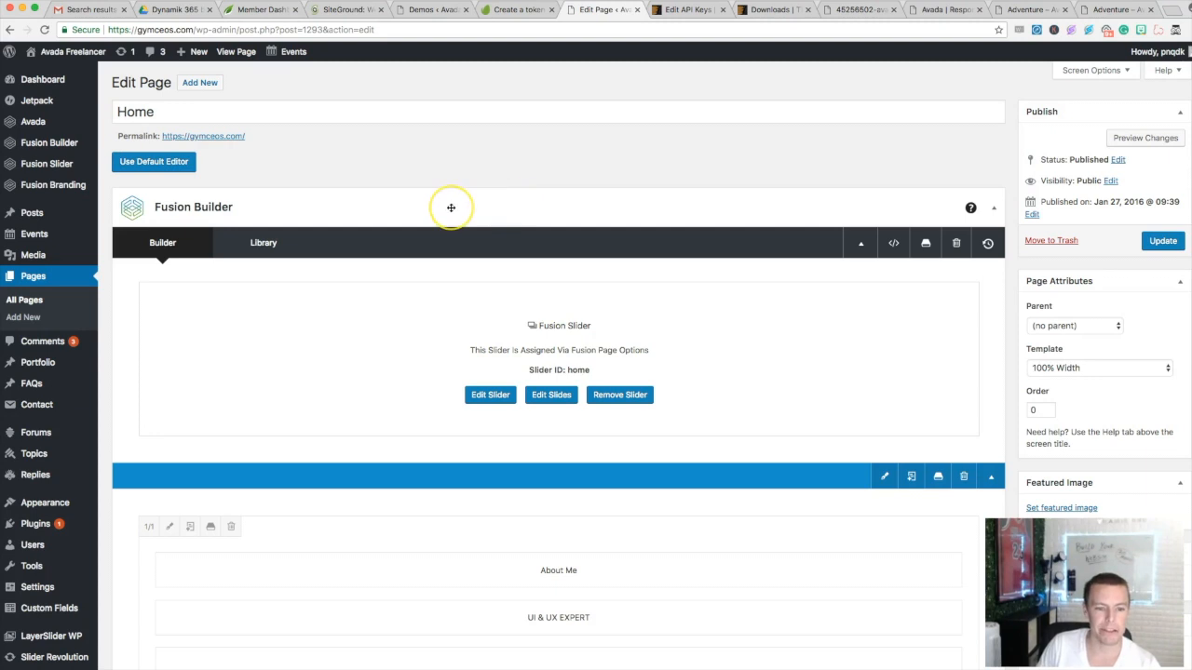
scroll(450, 208, "down", 1)
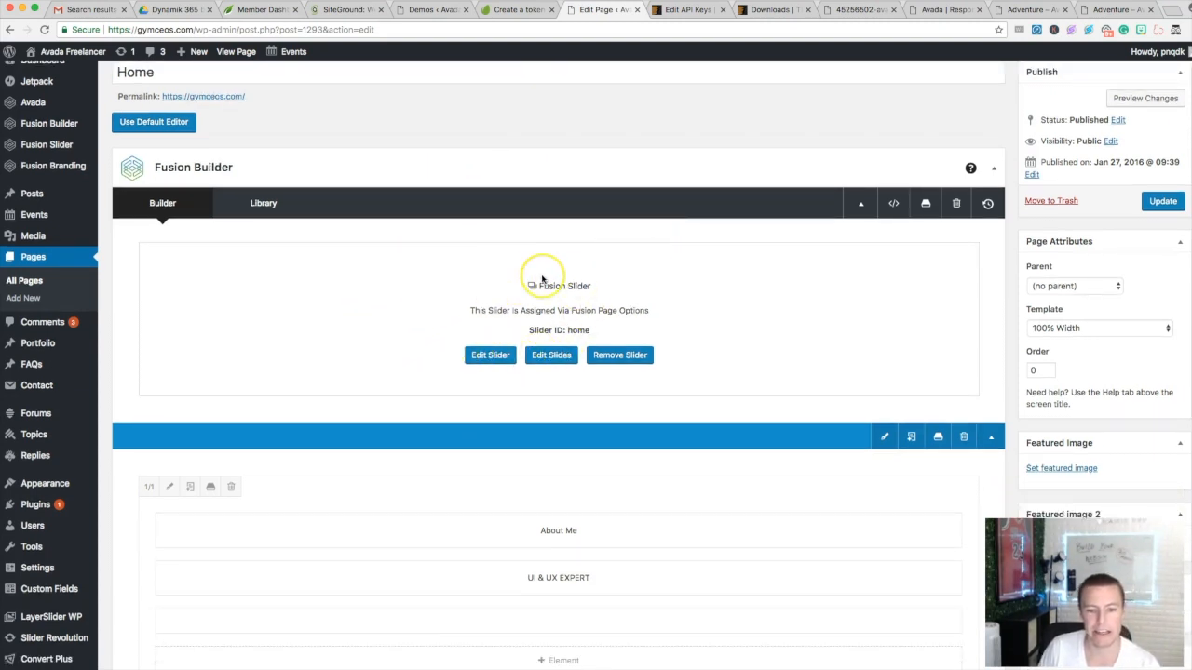
scroll(542, 279, "down", 2)
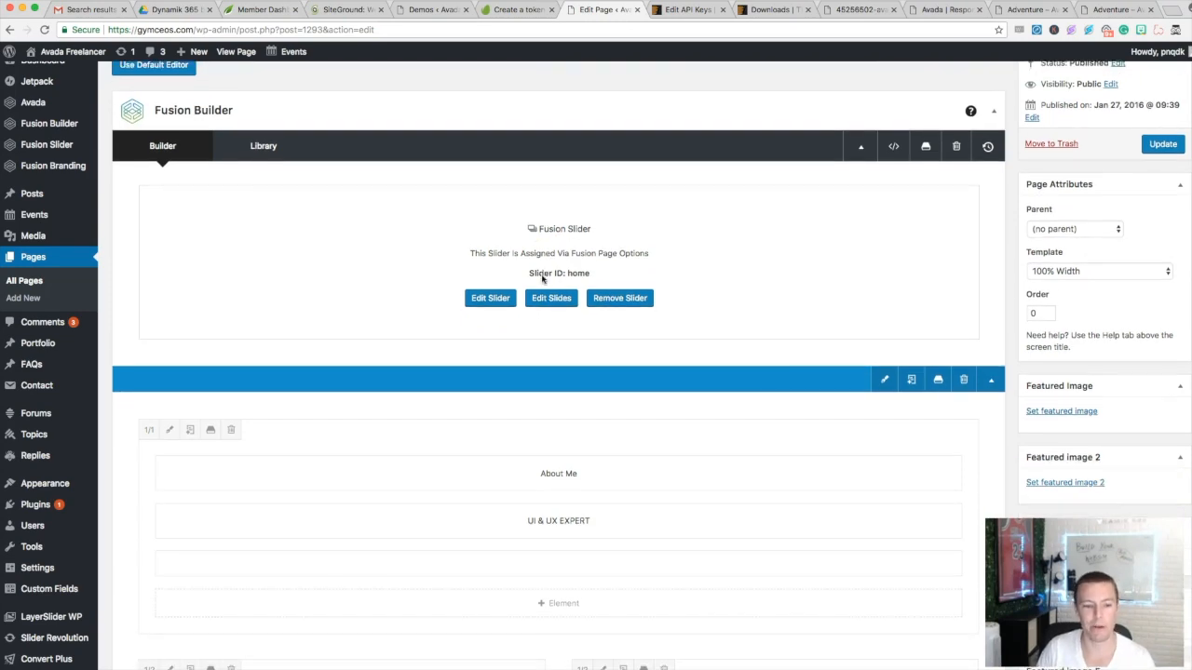
scroll(542, 279, "up", 3)
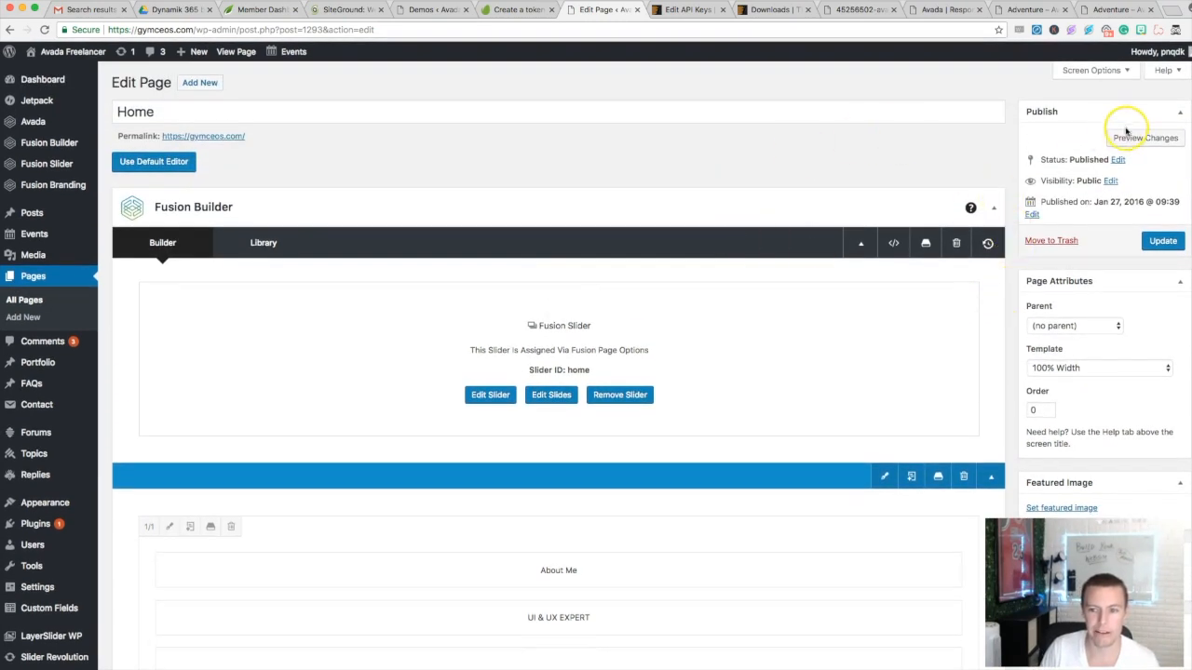
left_click(1131, 141)
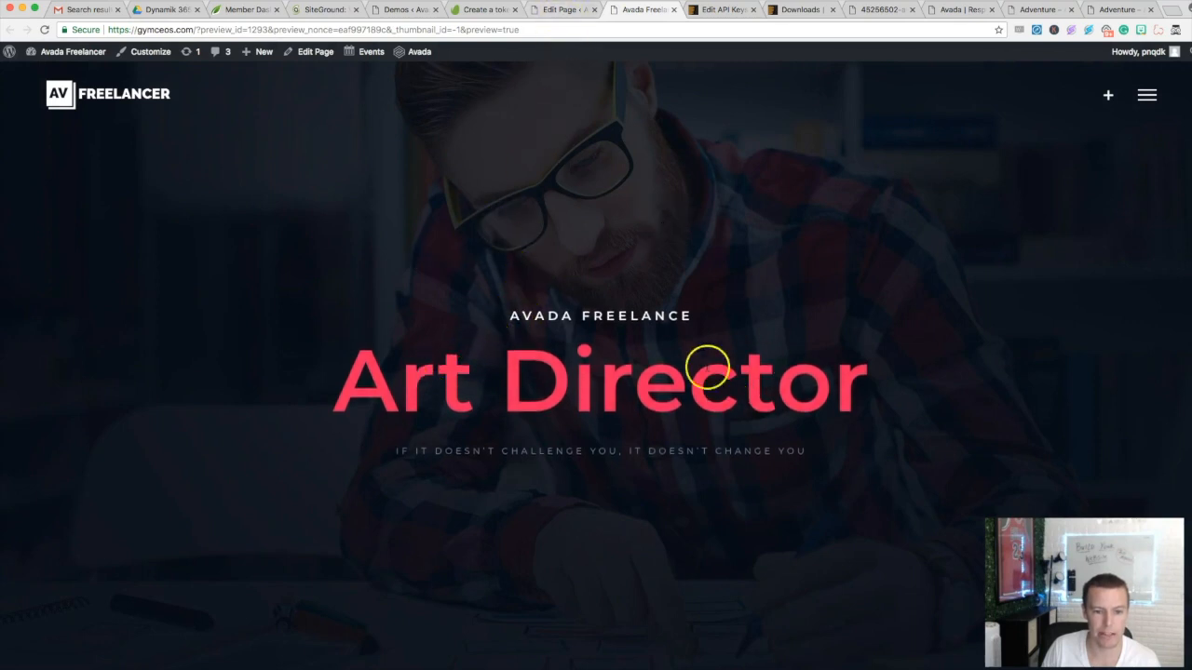
- Compare the About Me section in the preview tab against the Fusion Builder layout
left_click(553, 15)
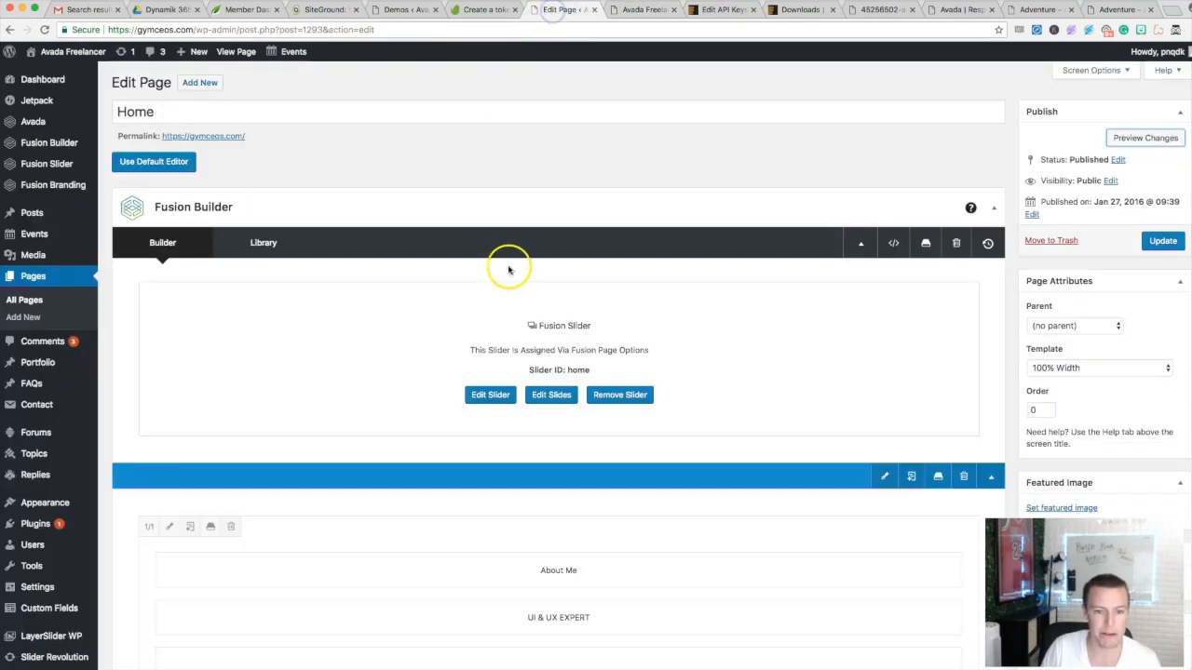
scroll(465, 298, "down", 2)
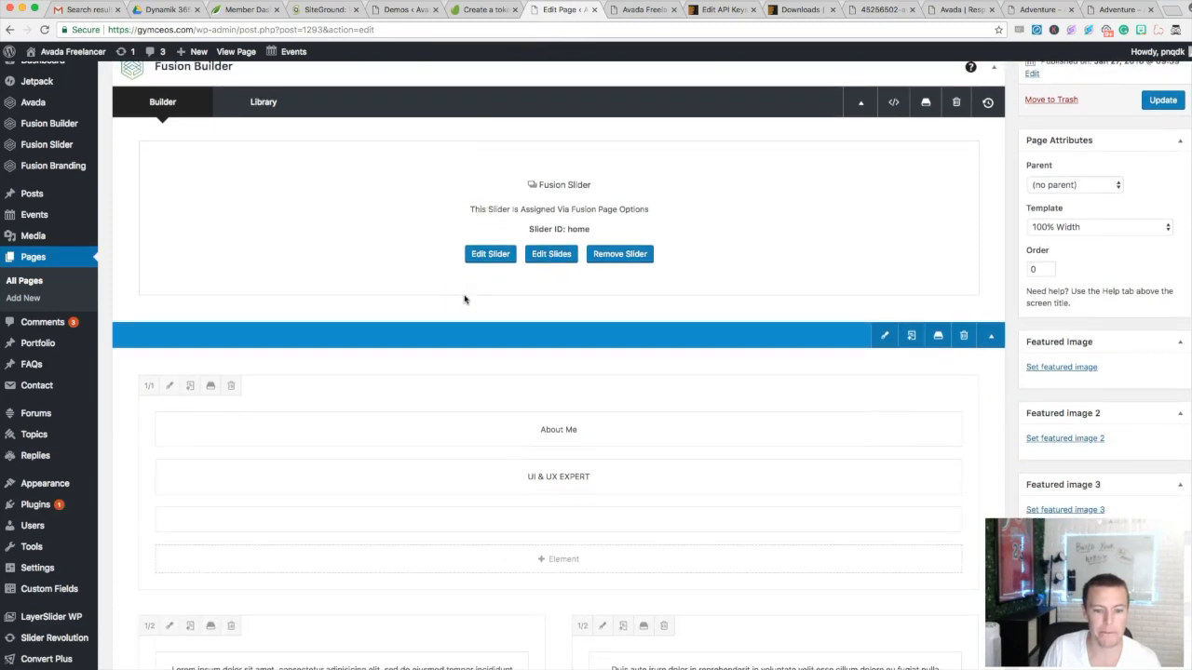
scroll(466, 298, "up", 3)
left_click(651, 8)
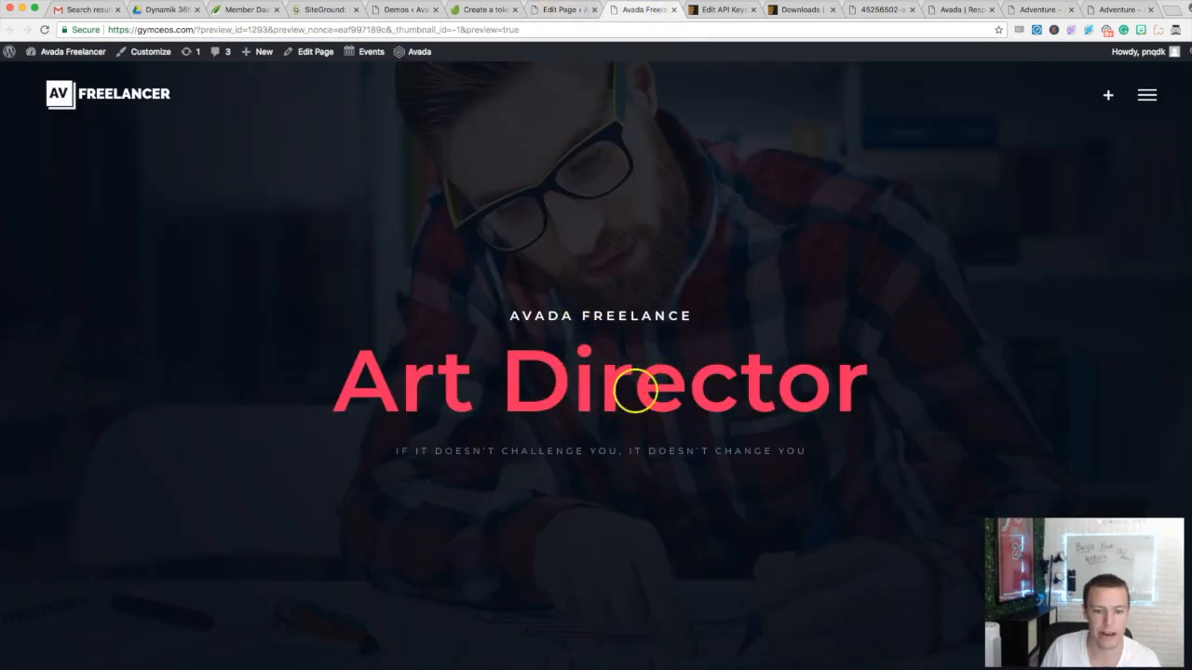
scroll(614, 419, "down", 3)
scroll(586, 430, "down", 5)
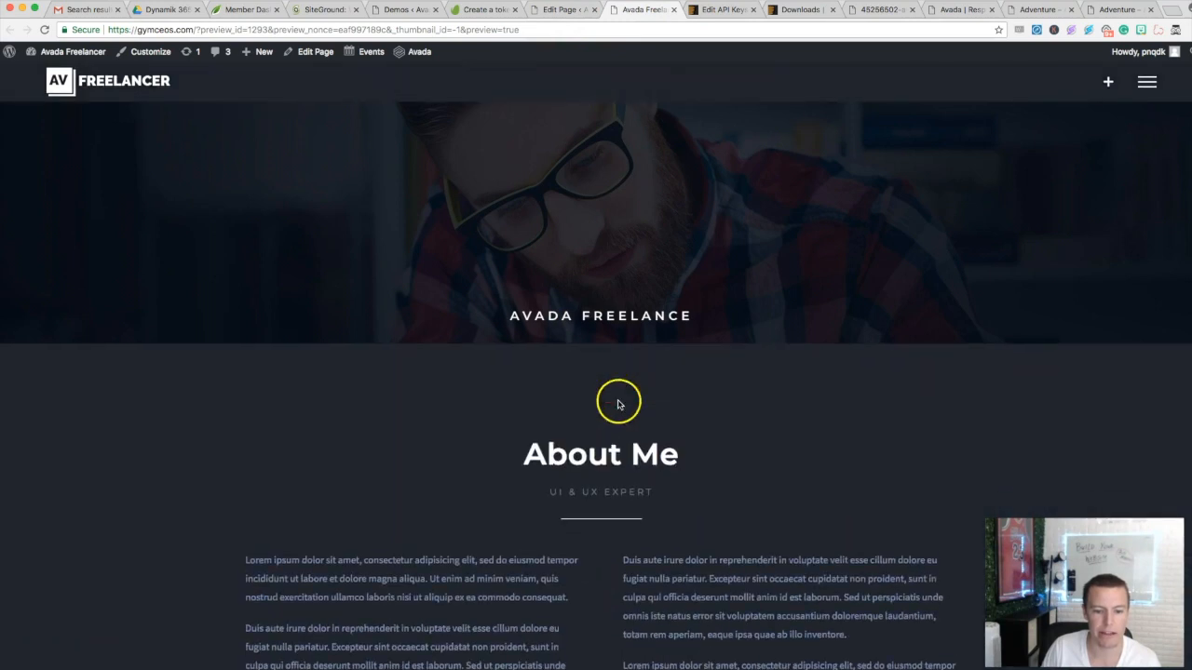
scroll(622, 355, "down", 2)
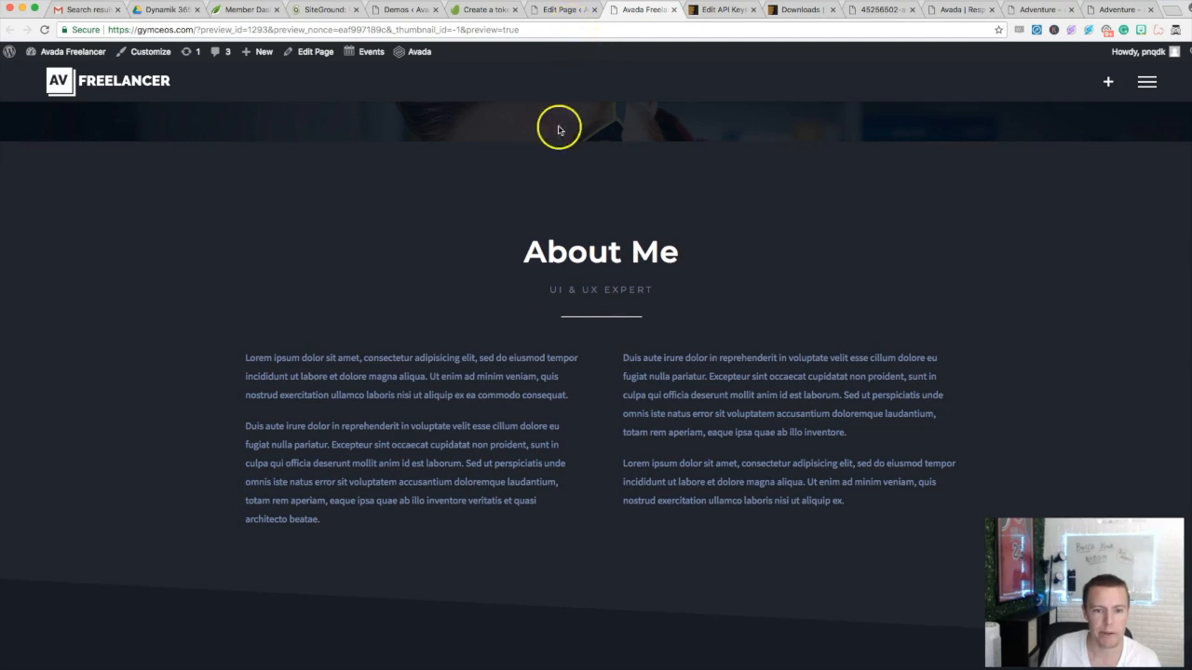
left_click(563, 9)
scroll(558, 372, "down", 2)
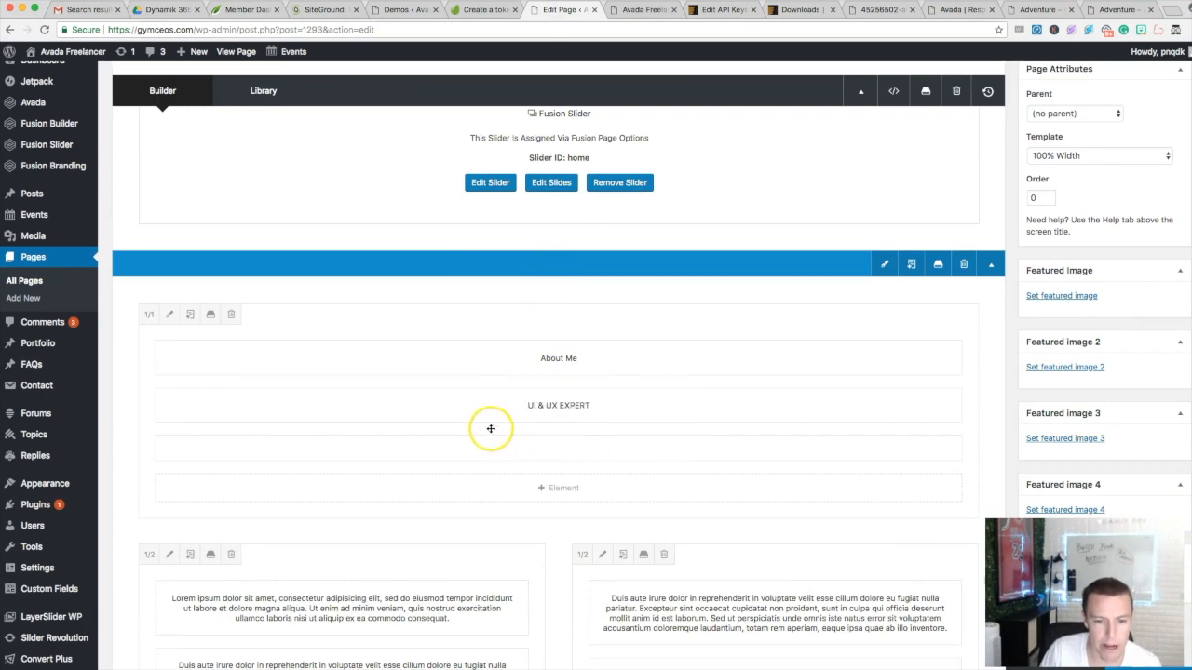
- Replace the UI & UX EXPERT text block with 'Facebook Ads Expert' and save it
left_click(526, 410)
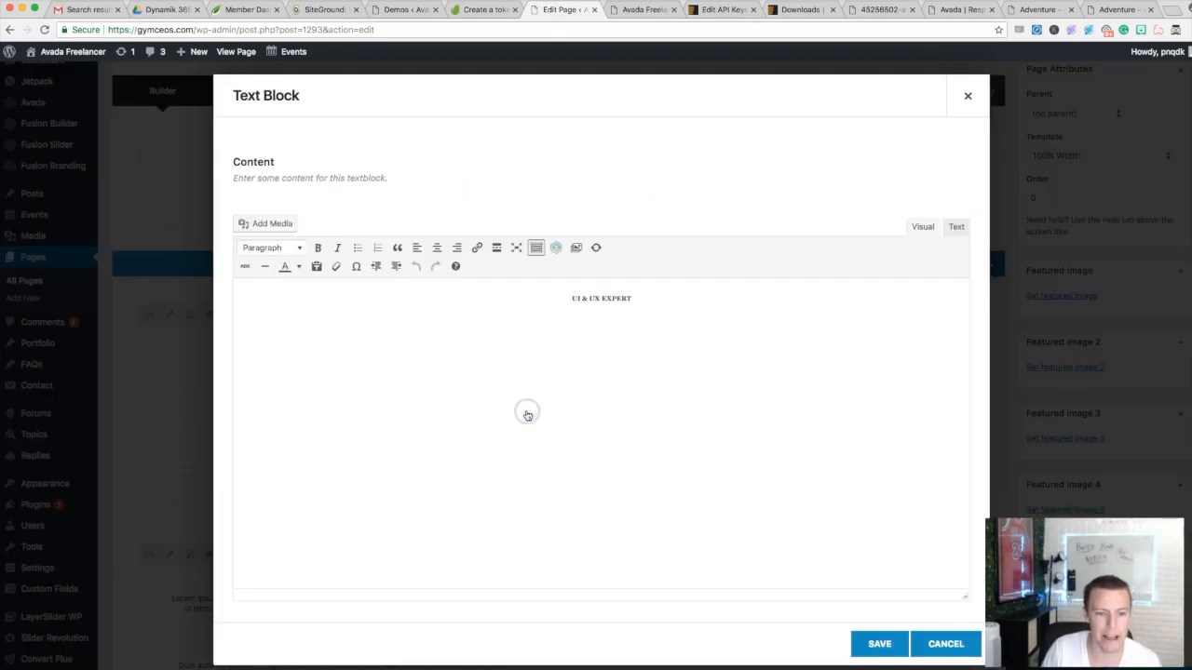
double_click(598, 298)
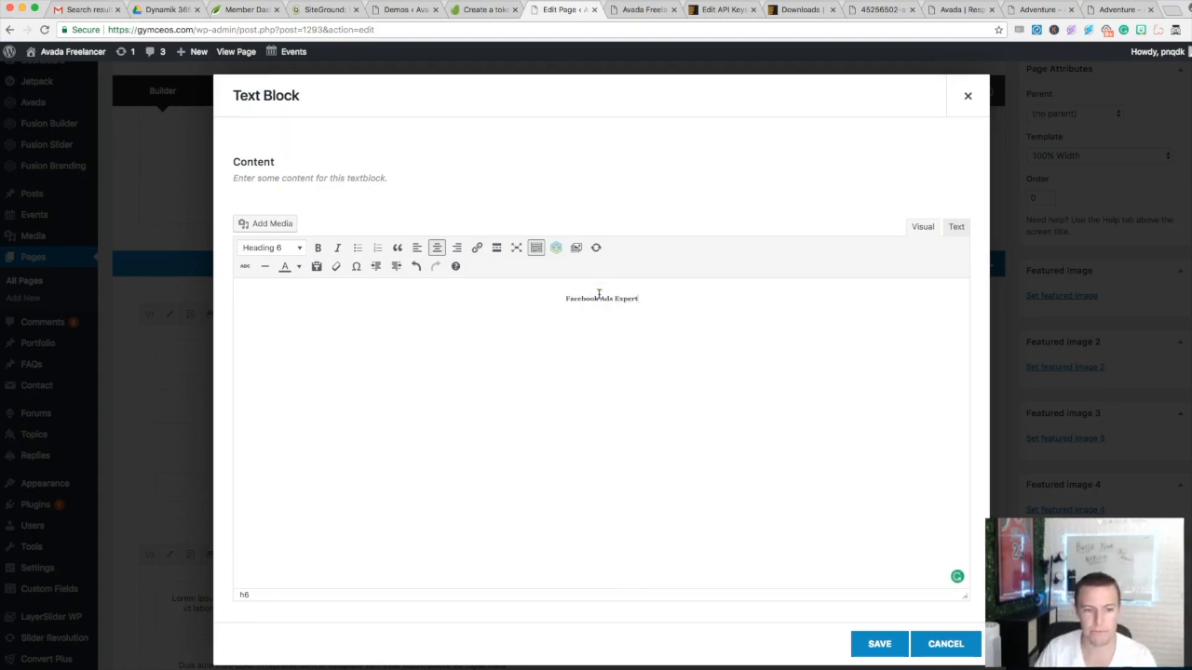
left_click(873, 643)
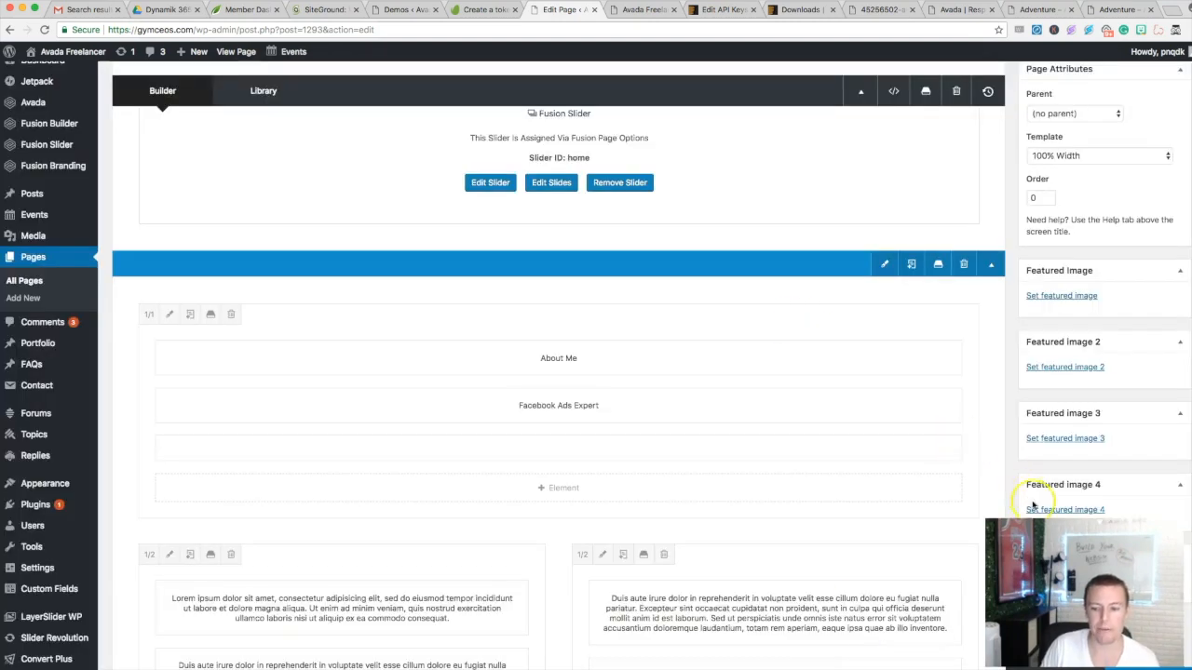
mouse_move(552, 361)
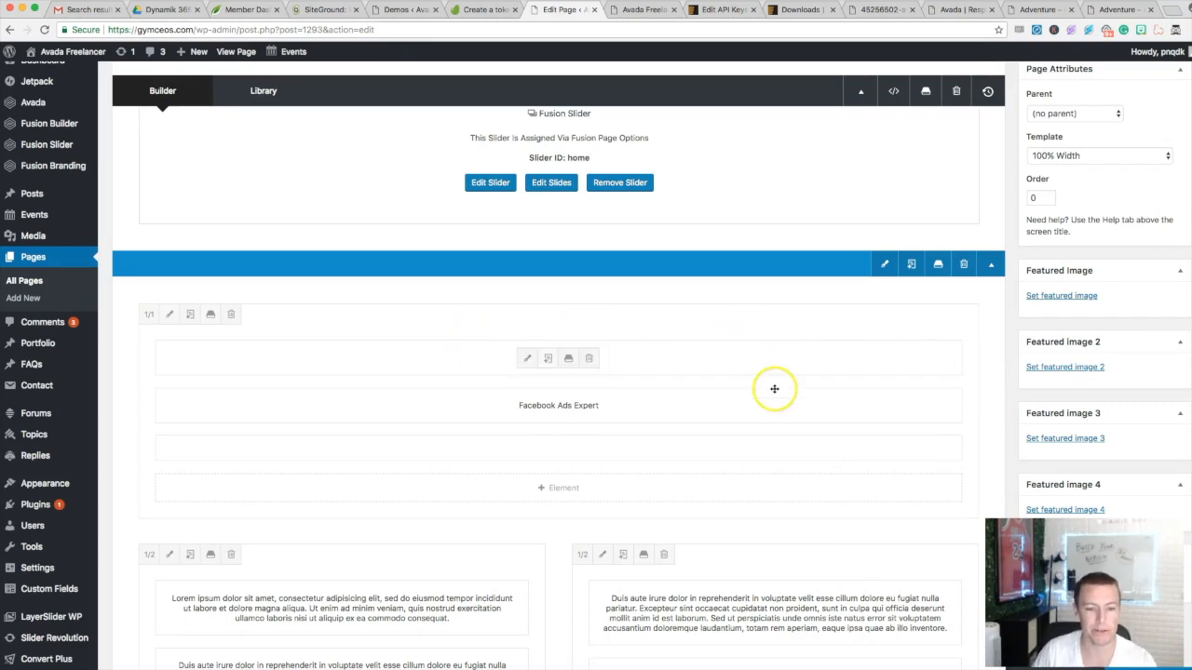
scroll(703, 364, "up", 1)
scroll(703, 364, "up", 2)
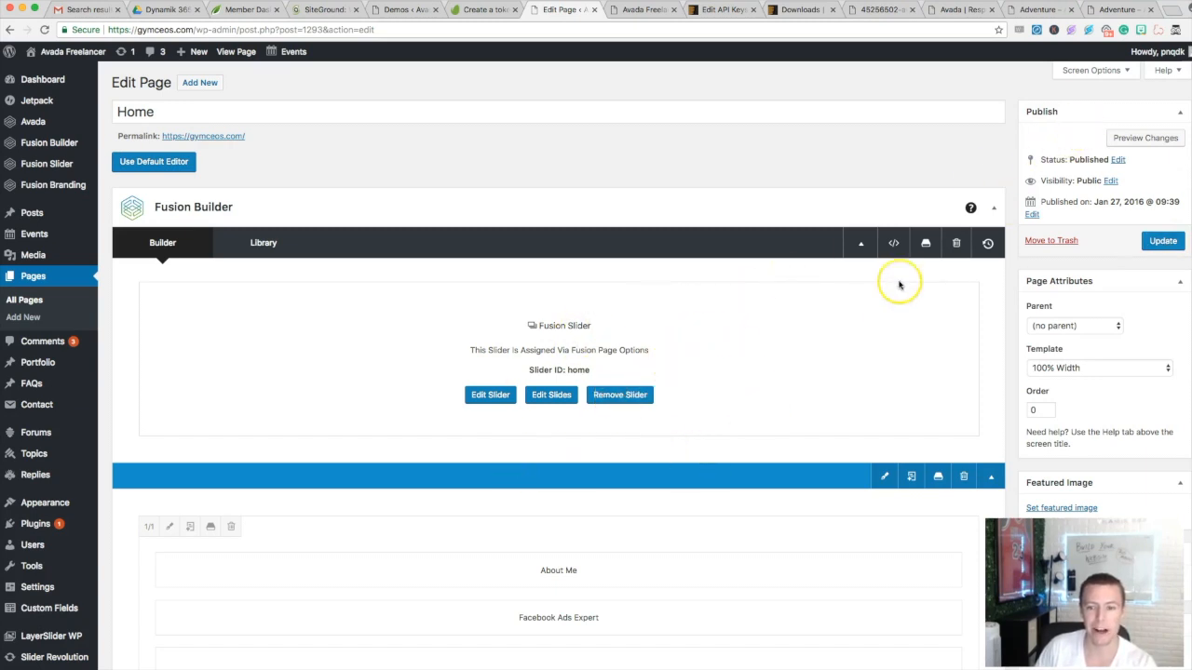
- Verify 'Facebook Ads Expert' appears under About Me in the preview, then update the Home page
left_click(1126, 141)
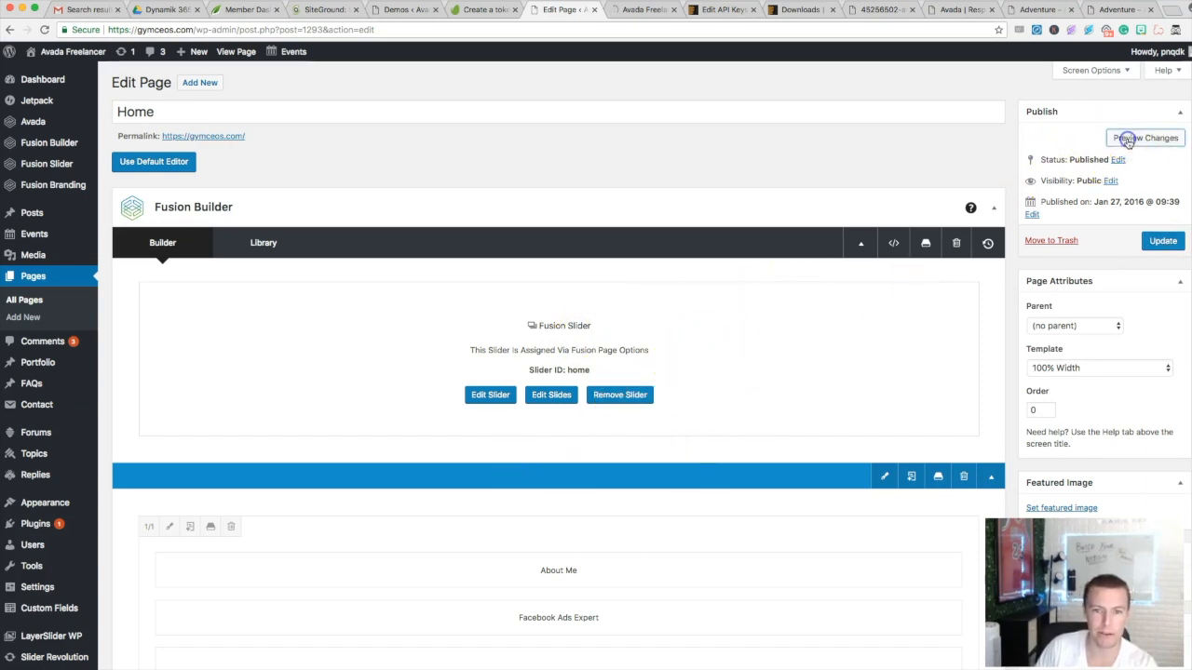
left_click(637, 11)
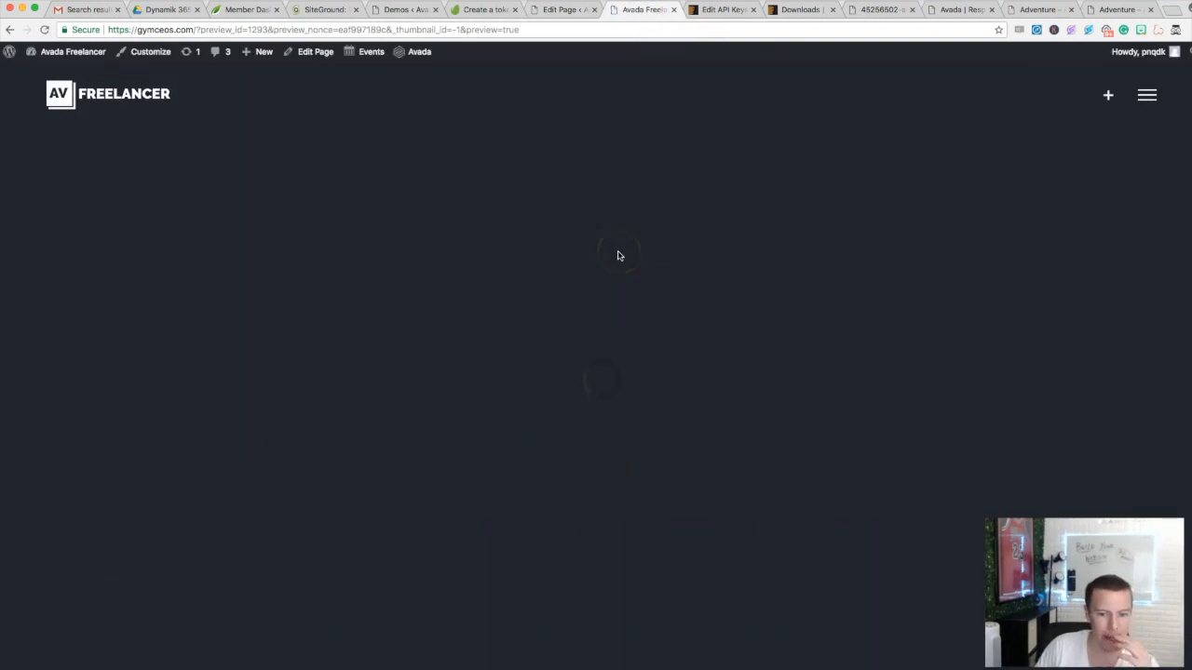
scroll(617, 255, "down", 10)
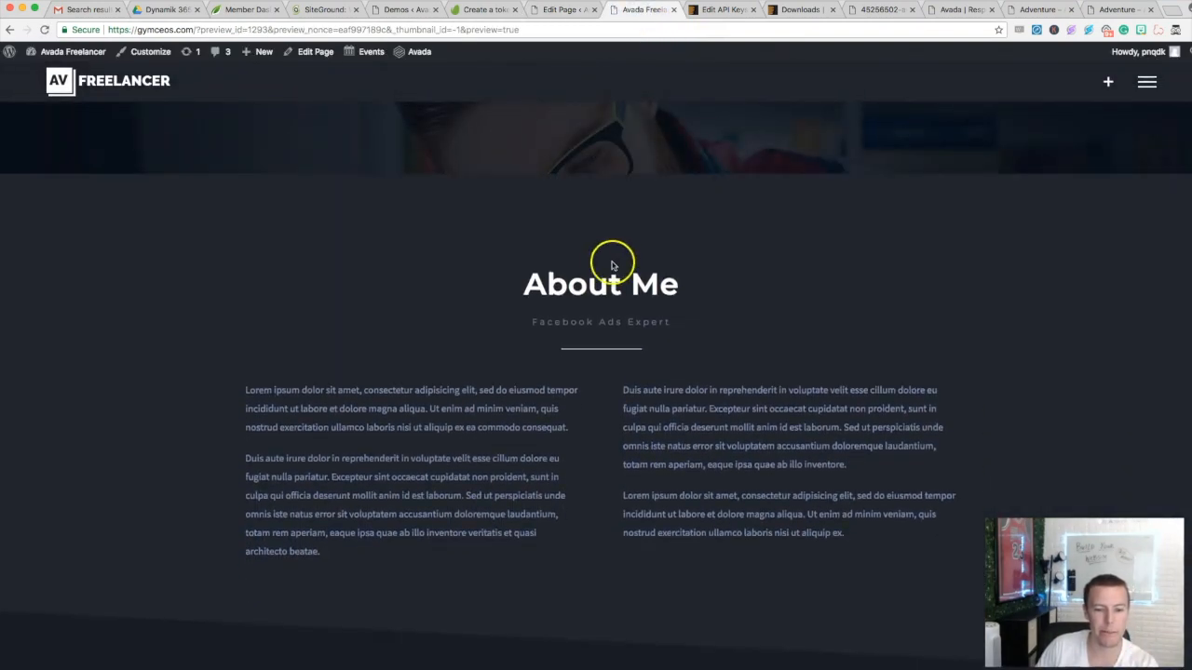
left_click_drag(538, 321, 685, 331)
left_click(684, 338)
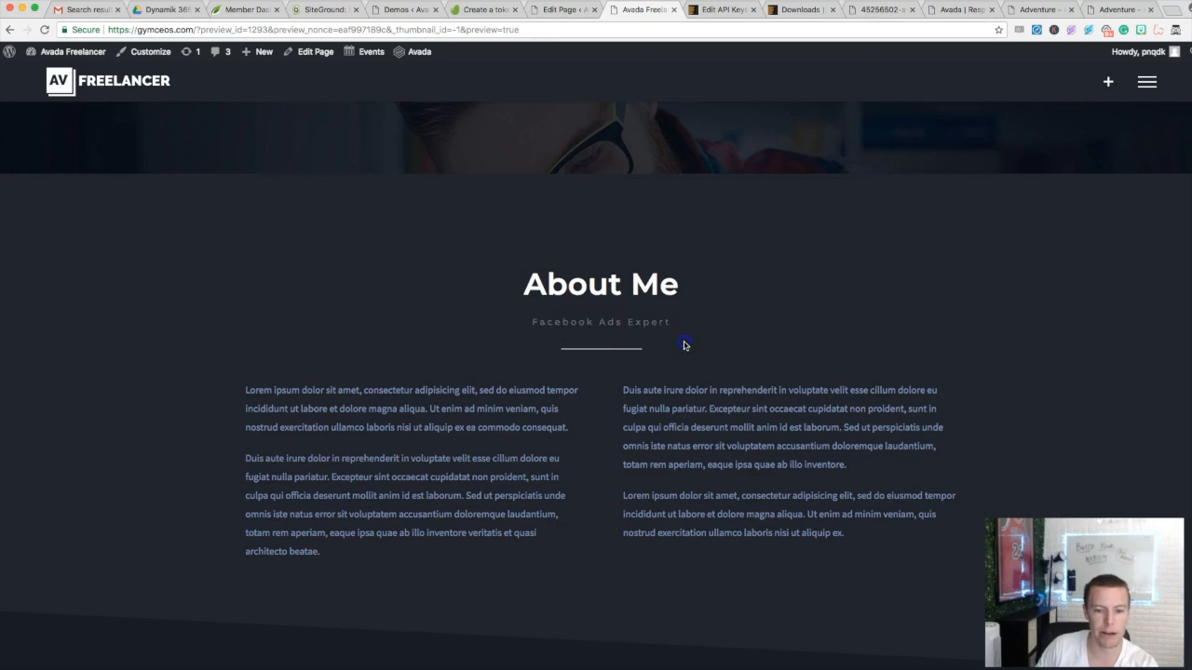
left_click(565, 10)
left_click(1159, 240)
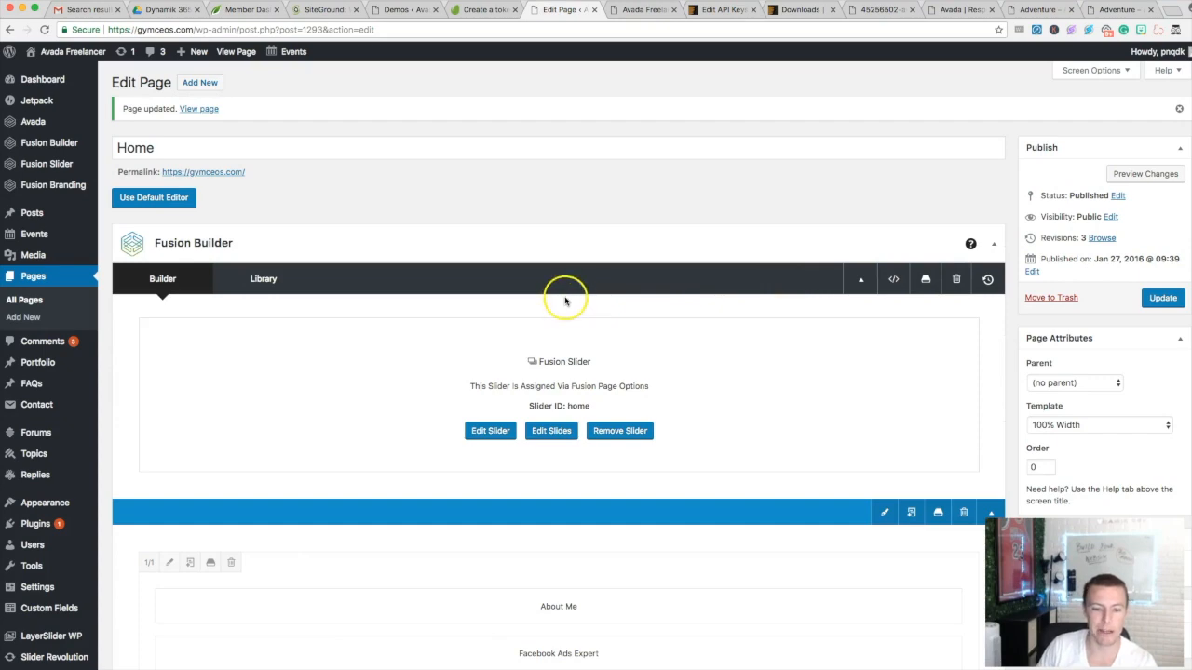
- Replace the first About Me paragraph's lorem ipsum with the author's name
scroll(531, 300, "down", 5)
scroll(475, 311, "down", 4)
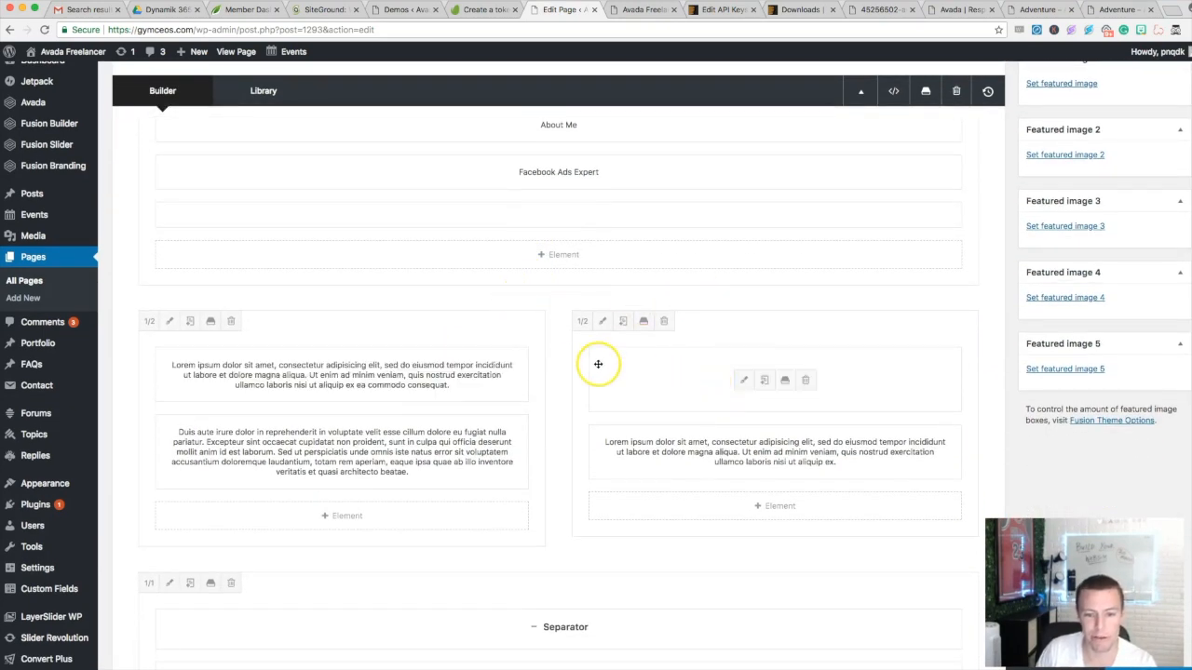
left_click_drag(326, 377, 298, 383)
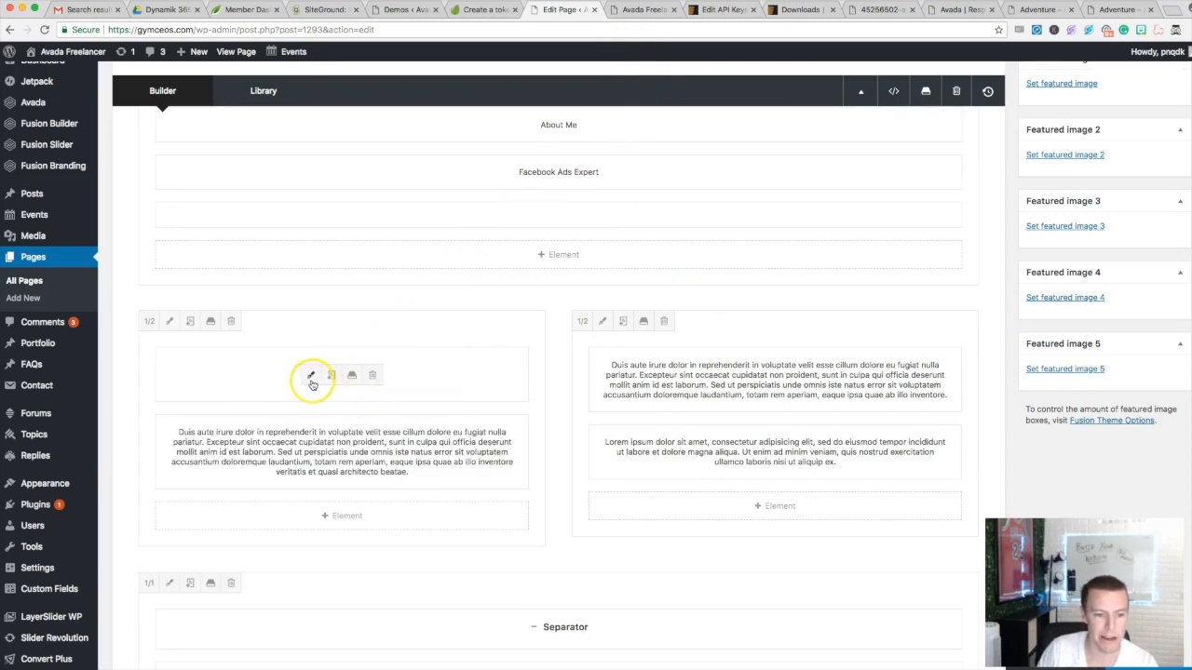
left_click(310, 376)
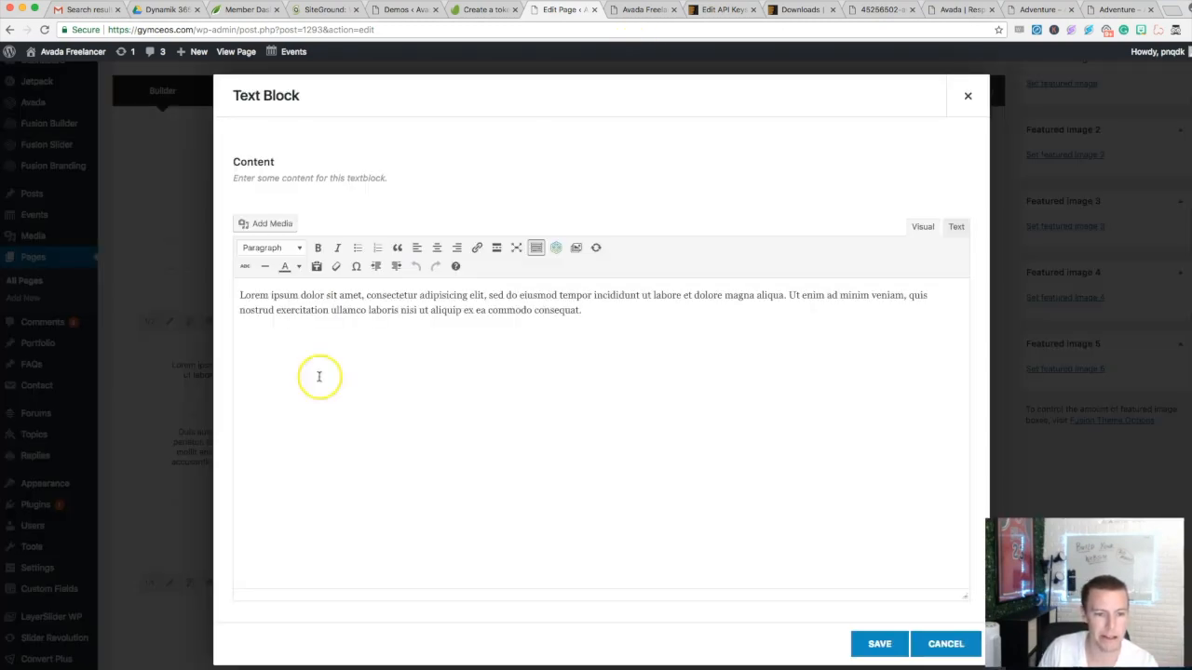
triple_click(531, 319)
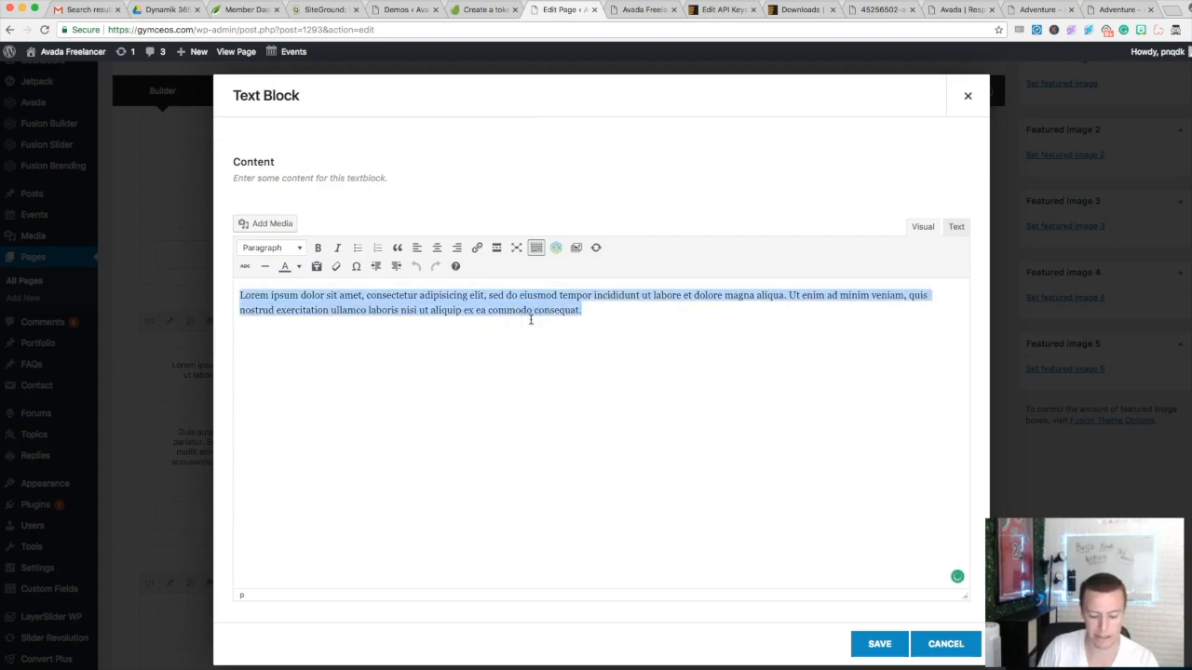
type("Dino Gomez")
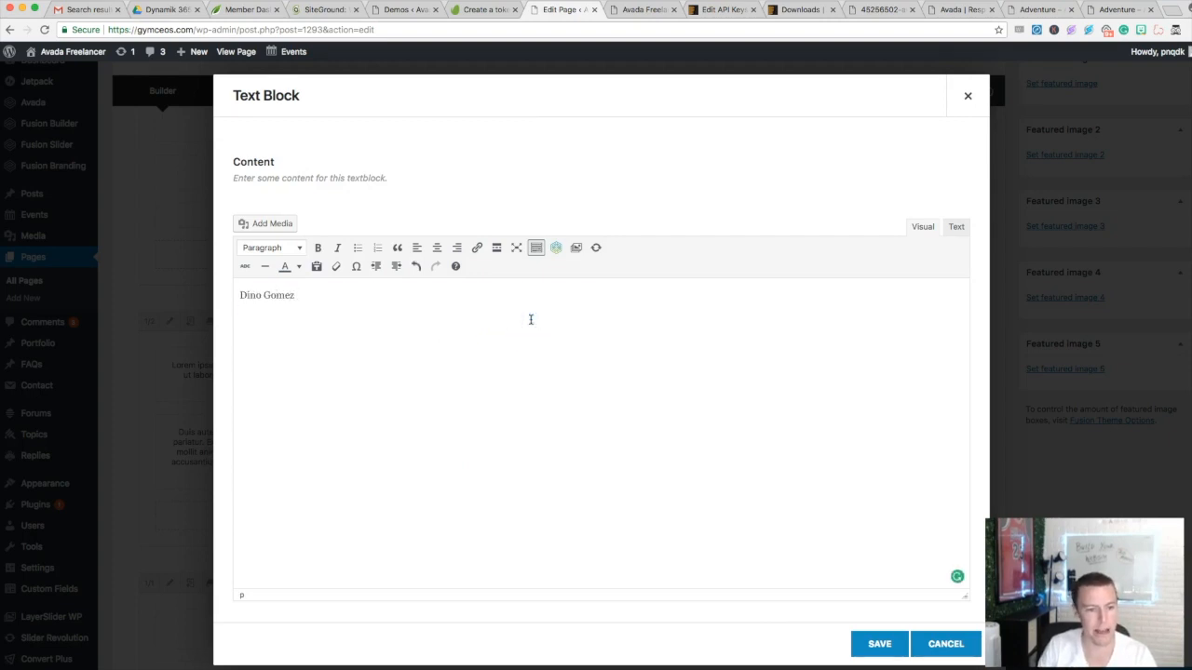
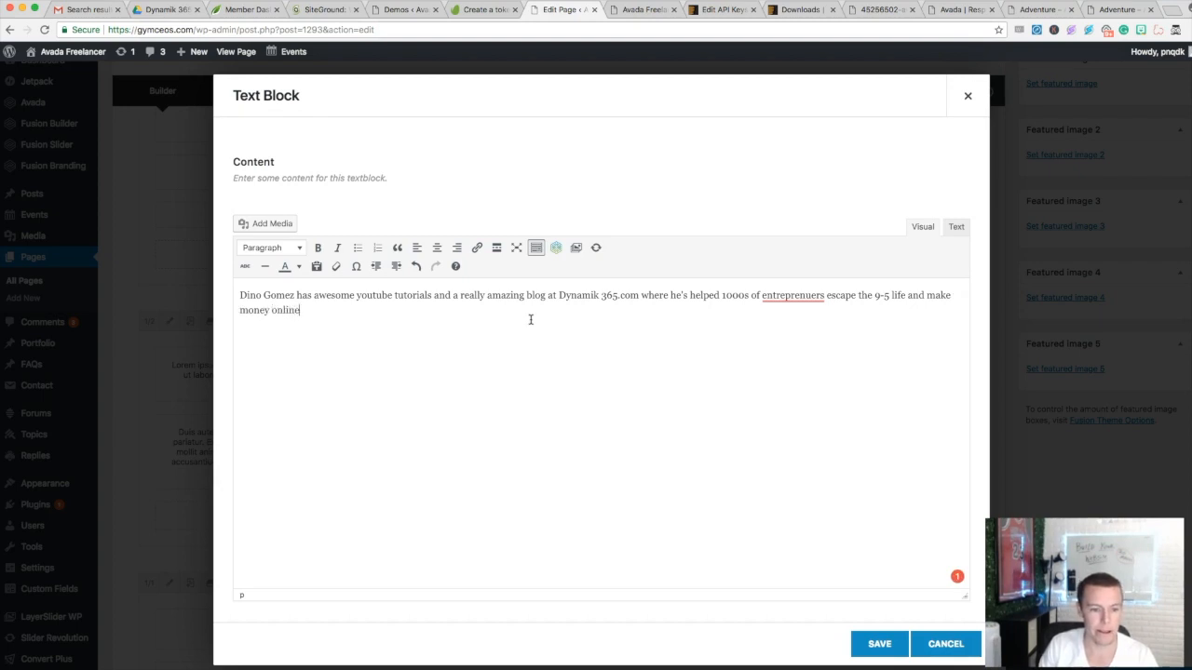
- Save the About Me text block with the author's name, update the Home page to revision 4, and preview it
left_click(875, 643)
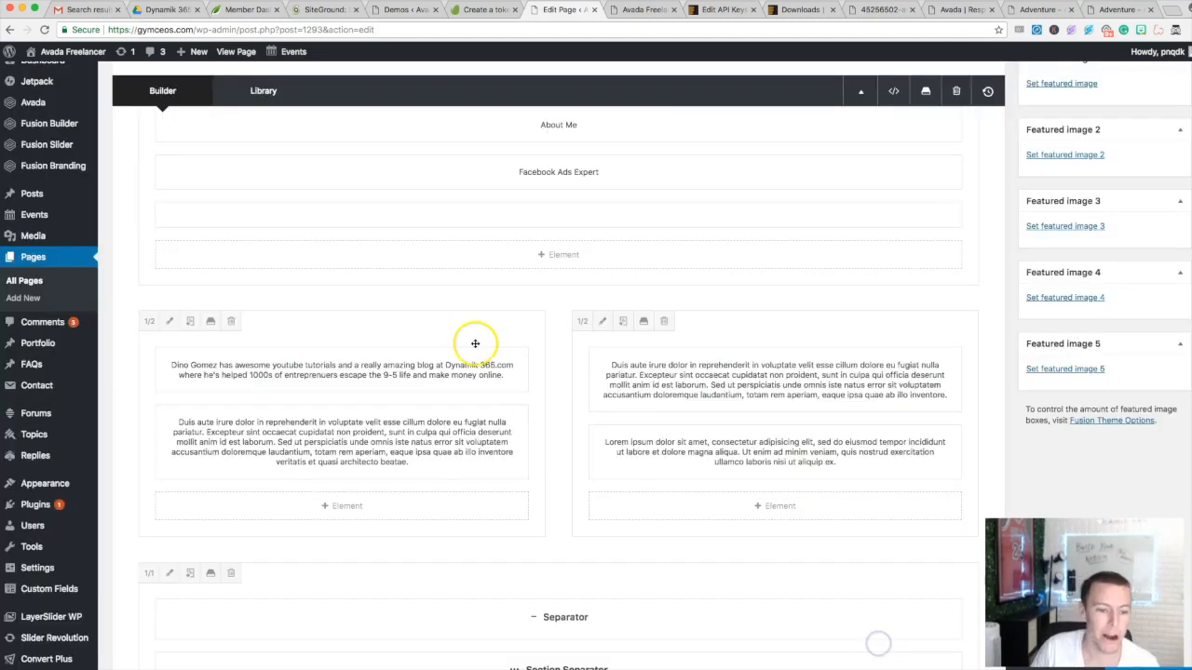
scroll(760, 261, "up", 5)
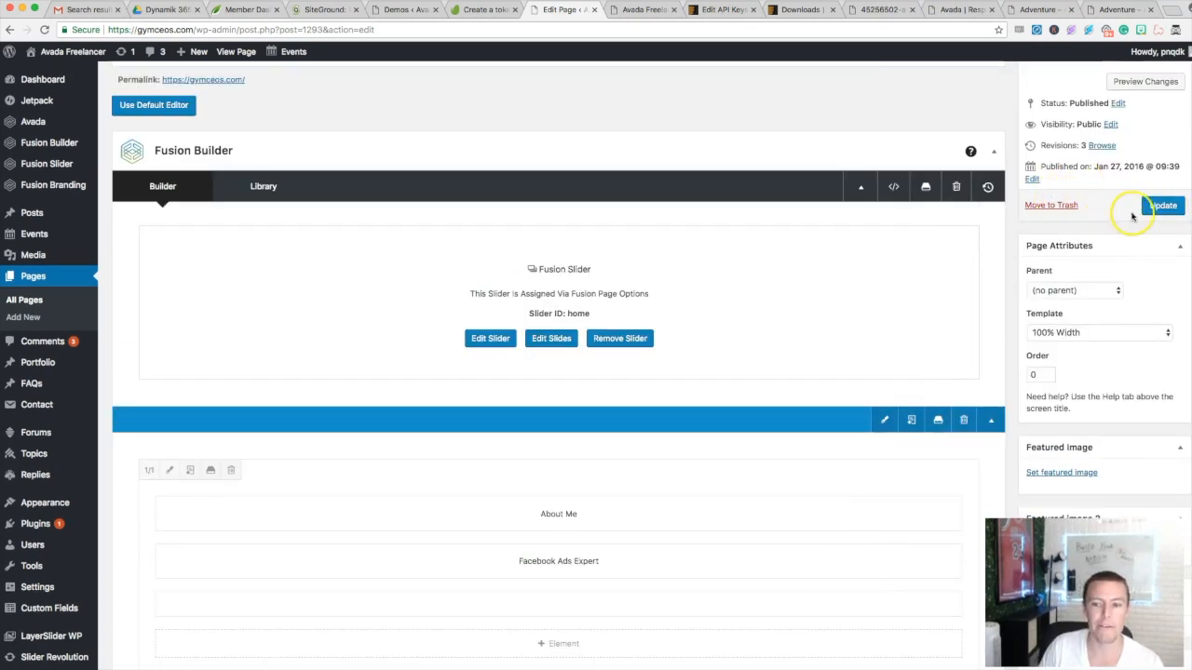
left_click(1145, 206)
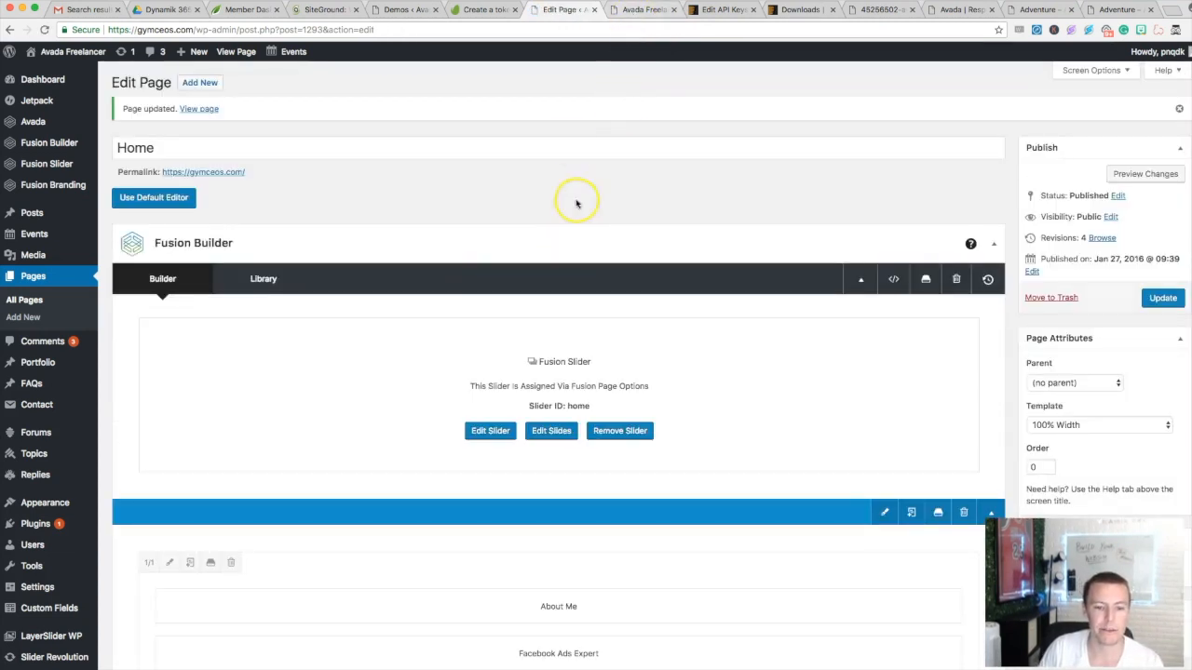
left_click(1120, 172)
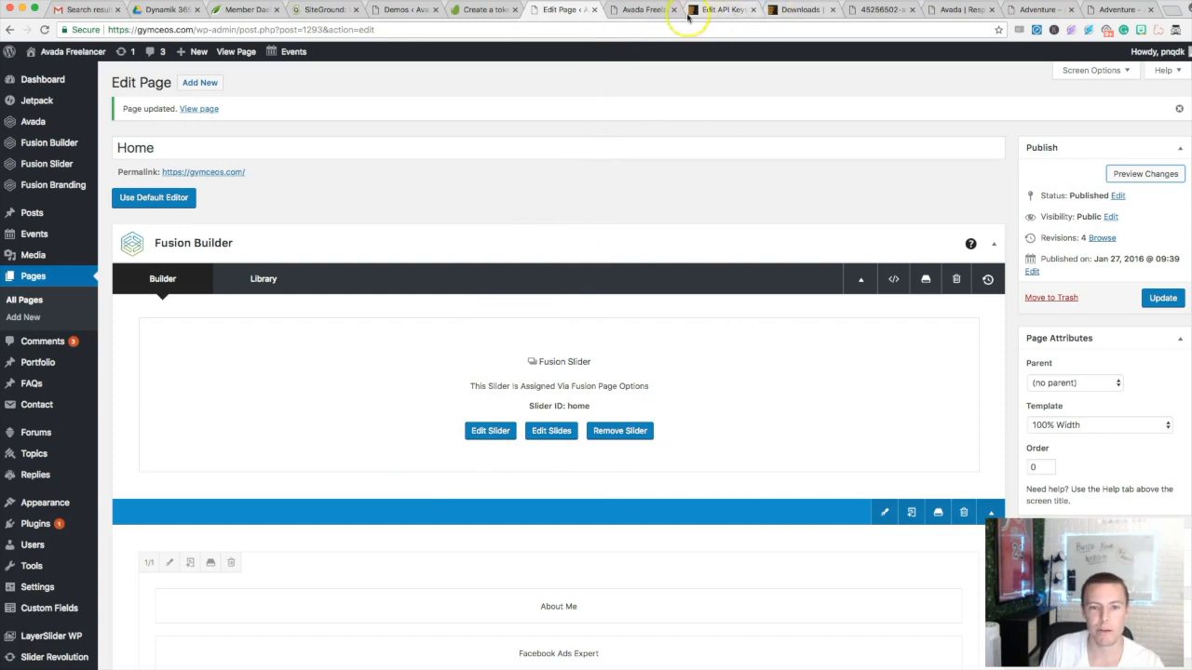
- Glance at the ThemeForest downloads list, then return to the live Avada Freelancer 'Art Director' preview
left_click(787, 10)
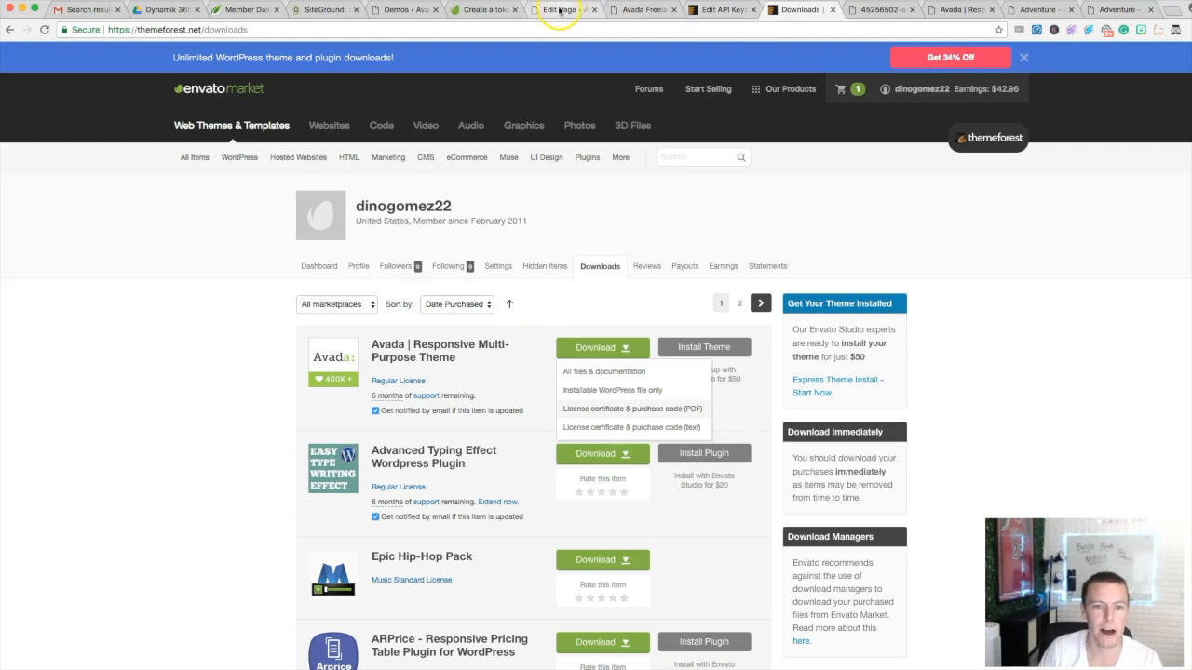
left_click(631, 9)
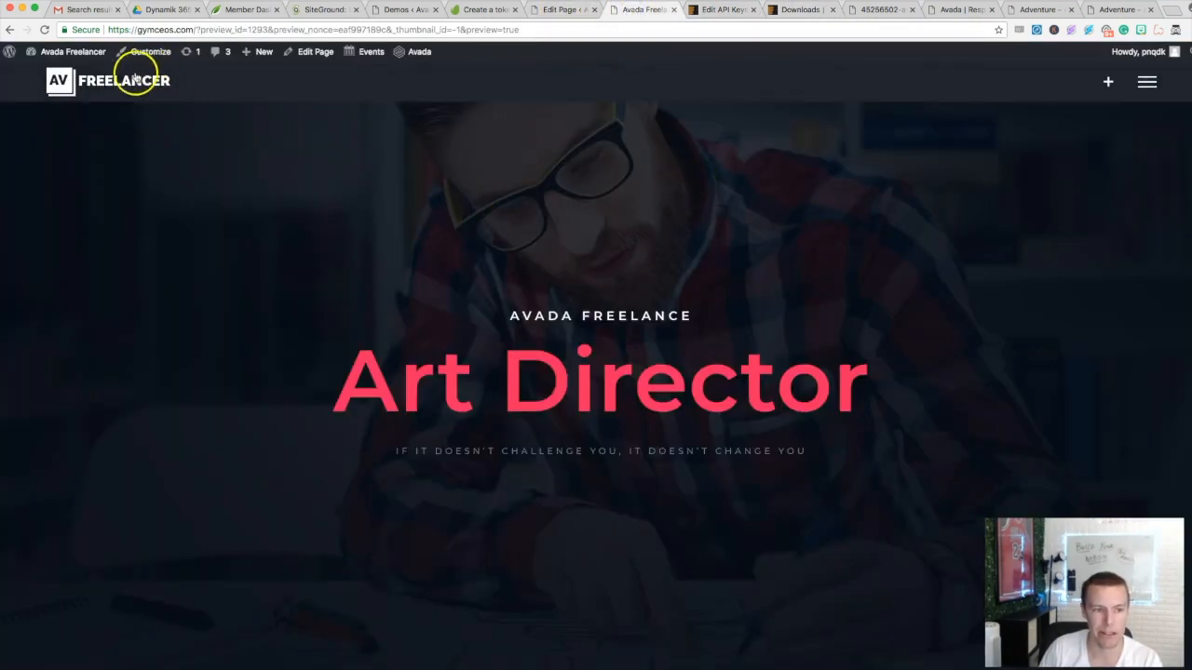
scroll(559, 242, "down", 5)
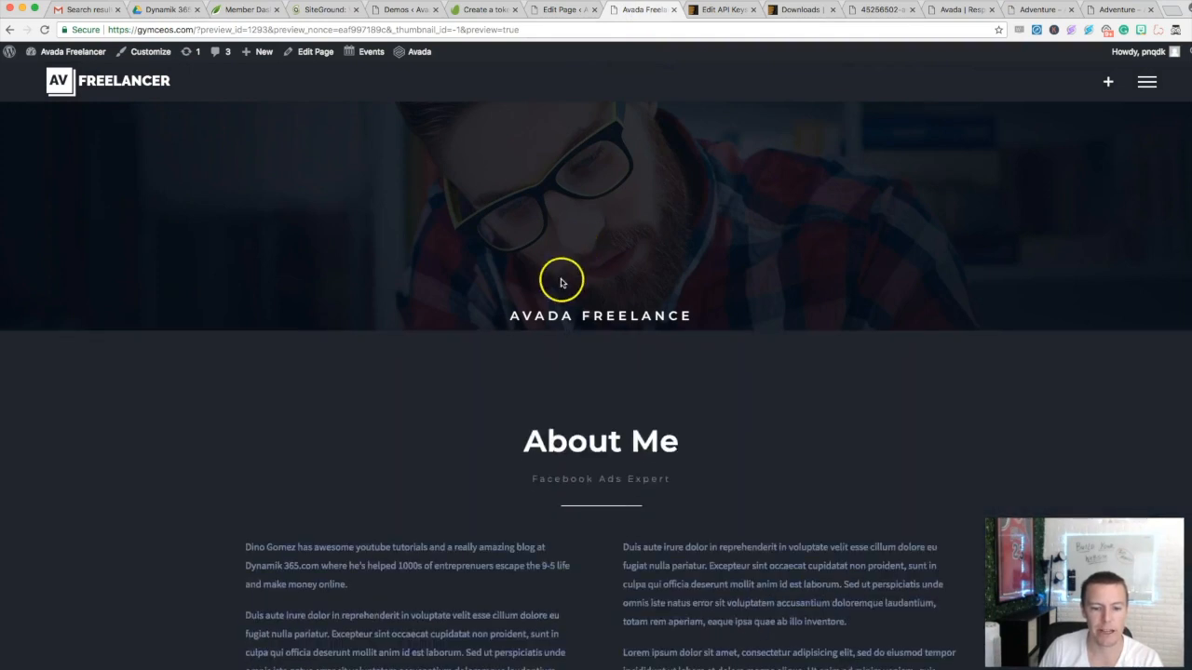
left_click_drag(673, 311, 528, 309)
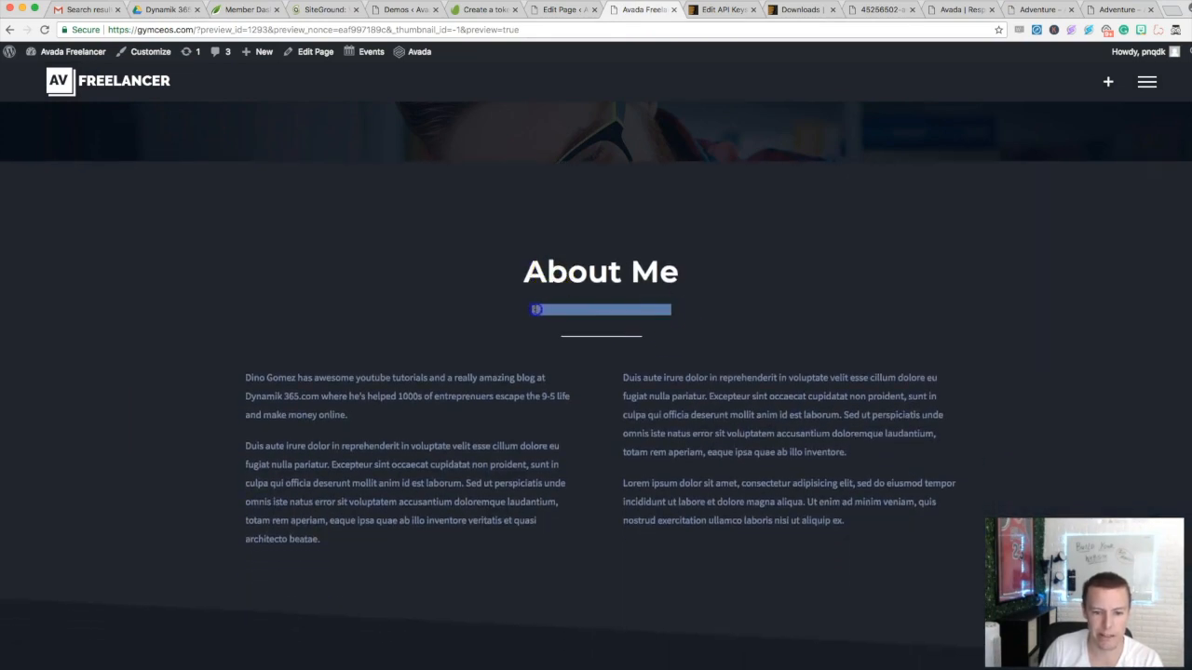
left_click(411, 384)
left_click_drag(368, 419, 269, 373)
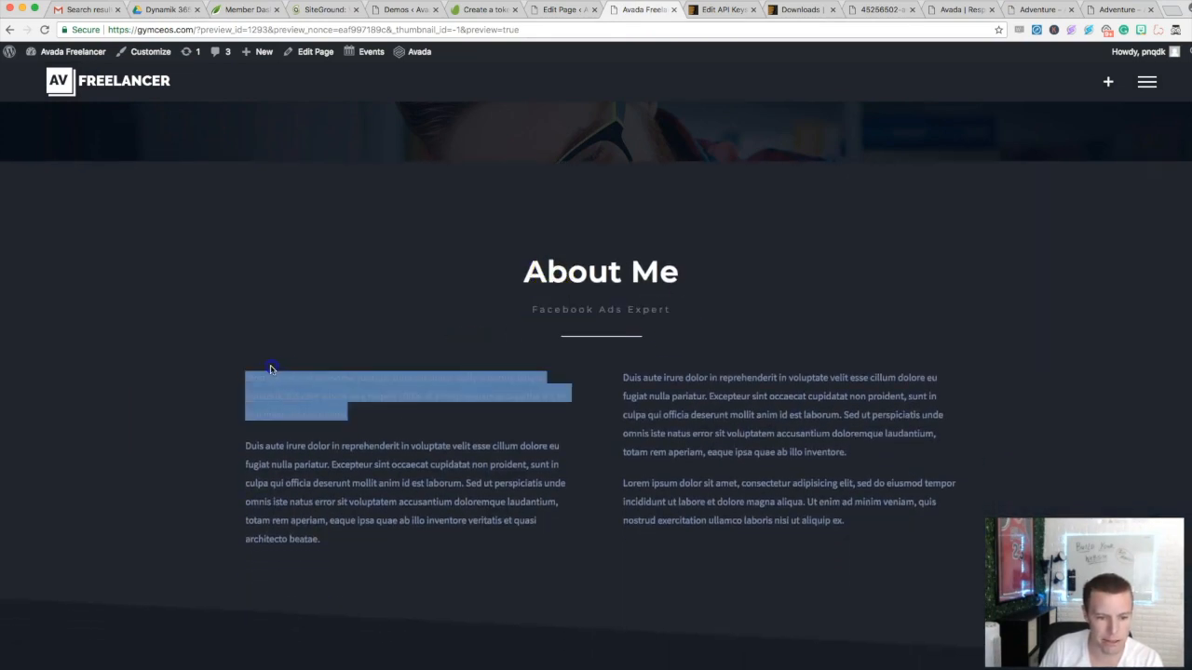
left_click(318, 362)
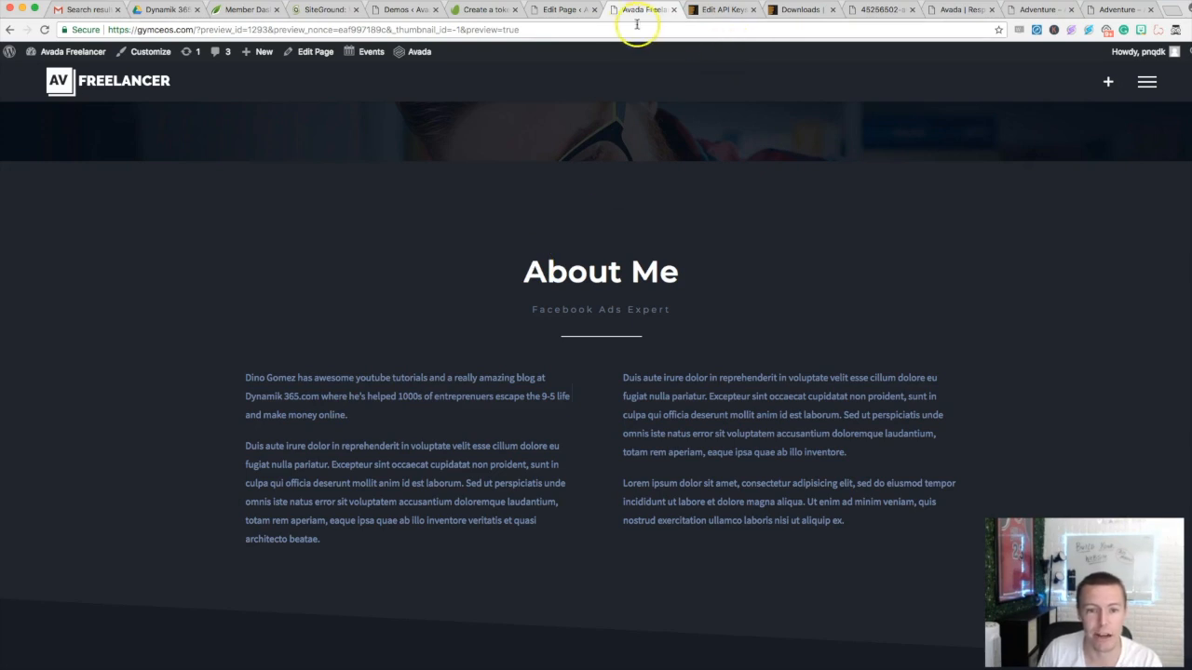
scroll(482, 257, "down", 3)
scroll(483, 258, "down", 10)
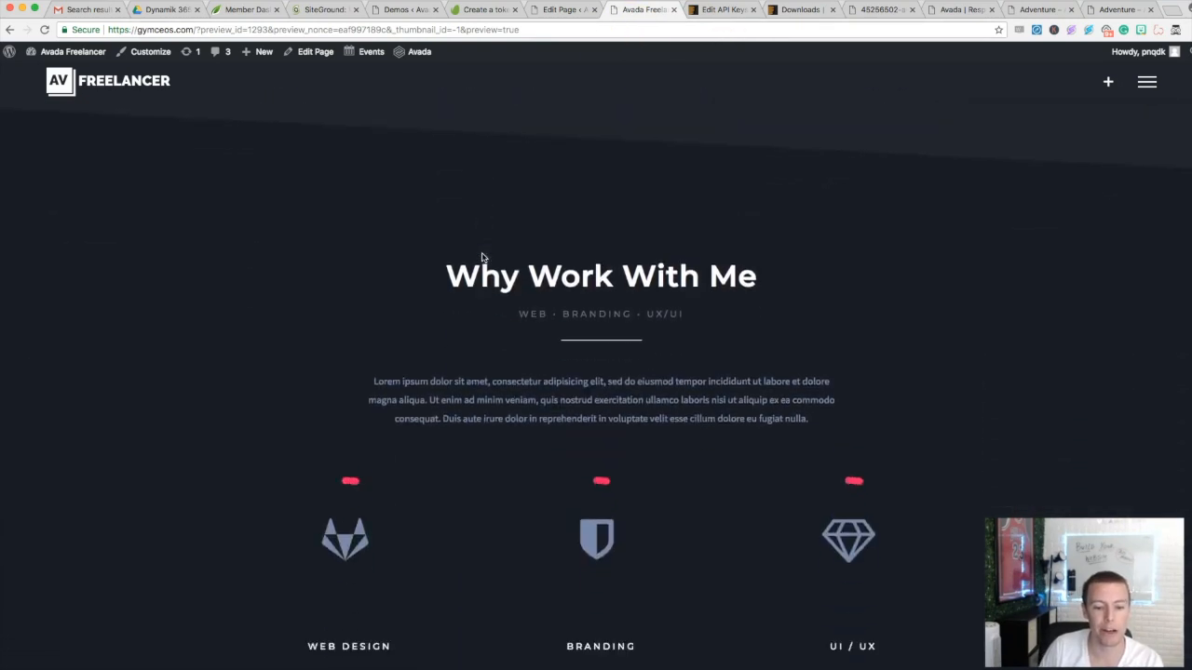
scroll(440, 295, "down", 15)
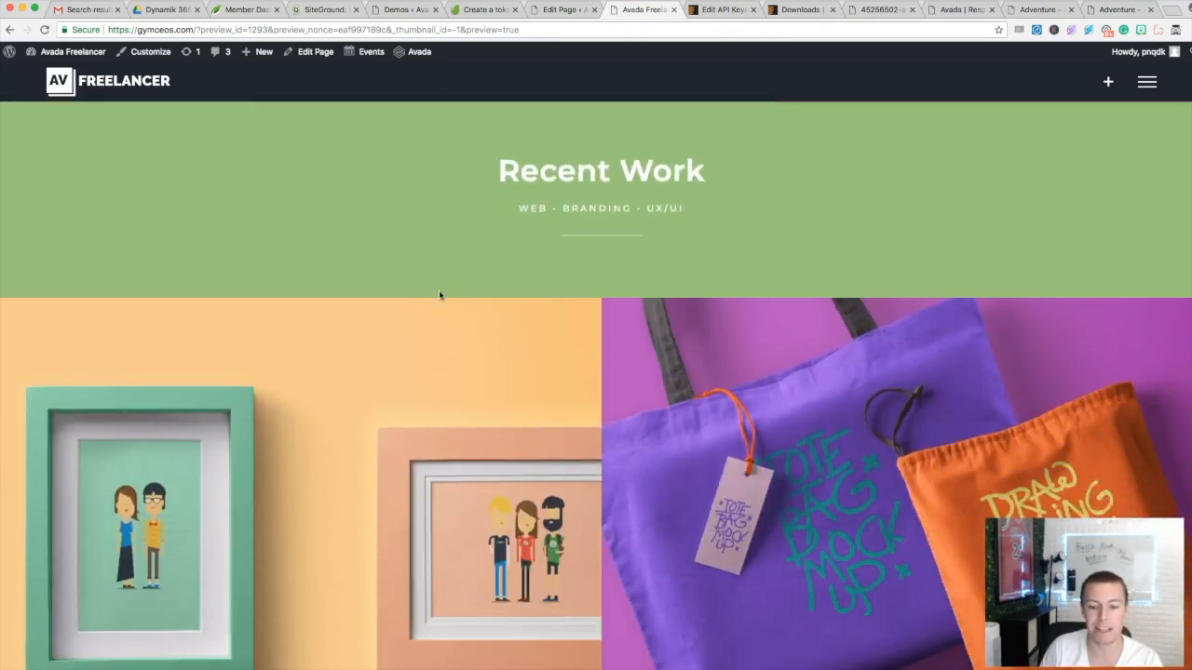
scroll(440, 295, "down", 15)
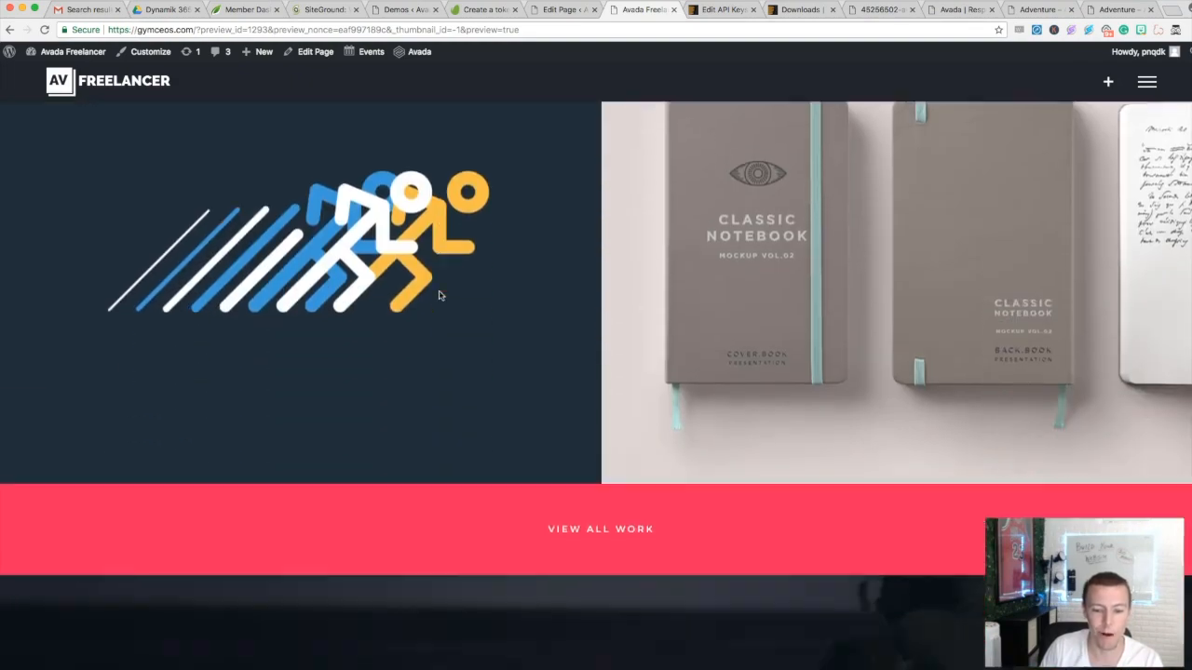
scroll(440, 295, "down", 2)
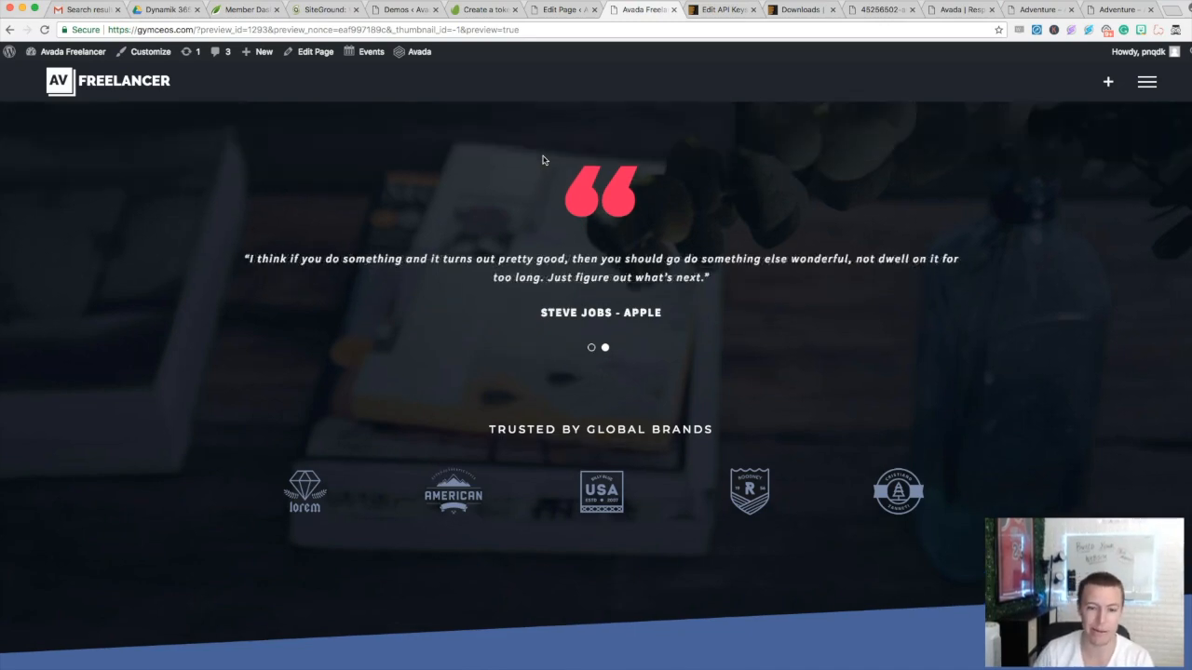
scroll(545, 163, "up", 10)
scroll(572, 293, "up", 15)
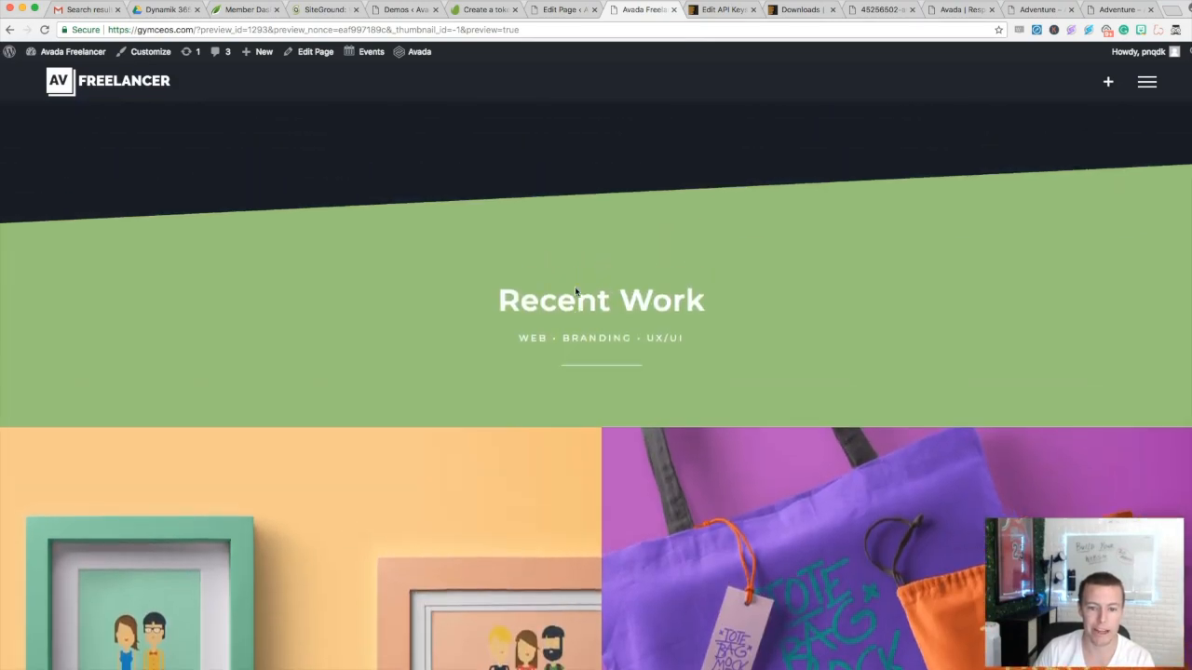
scroll(575, 291, "up", 5)
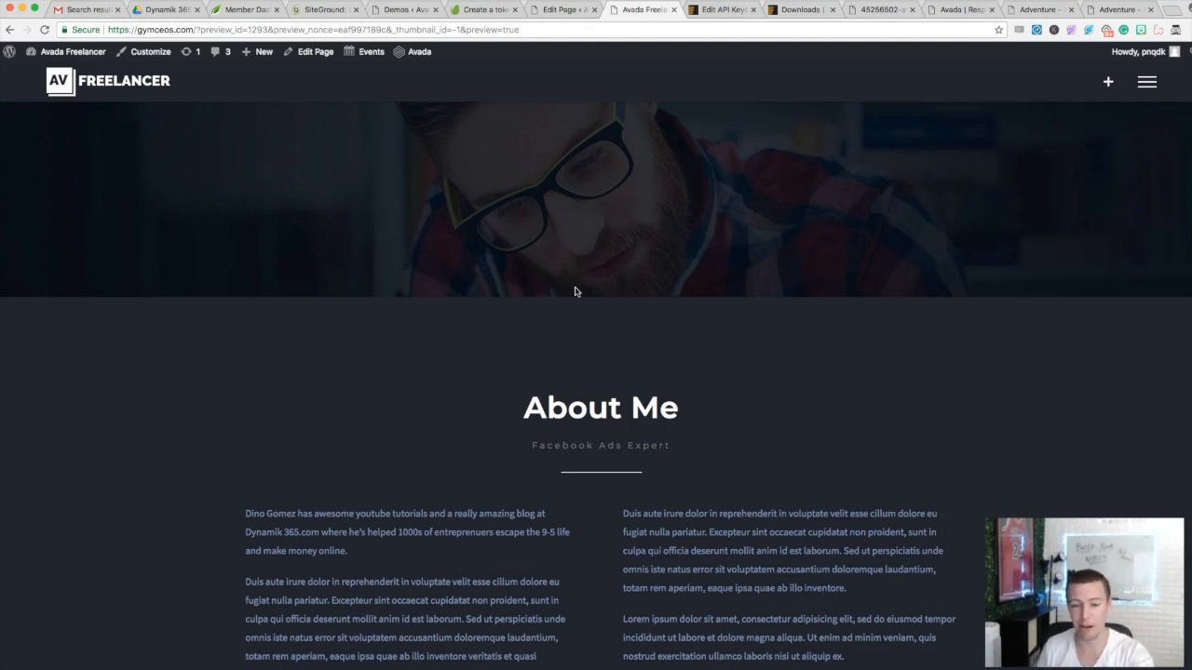
scroll(559, 289, "up", 4)
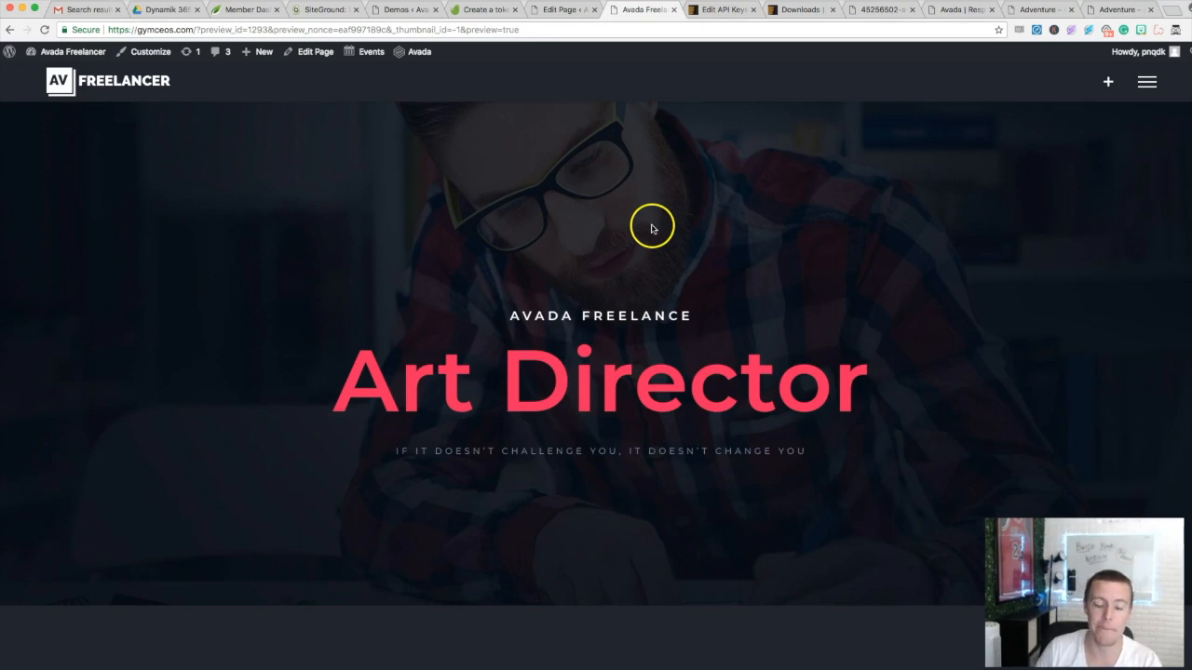